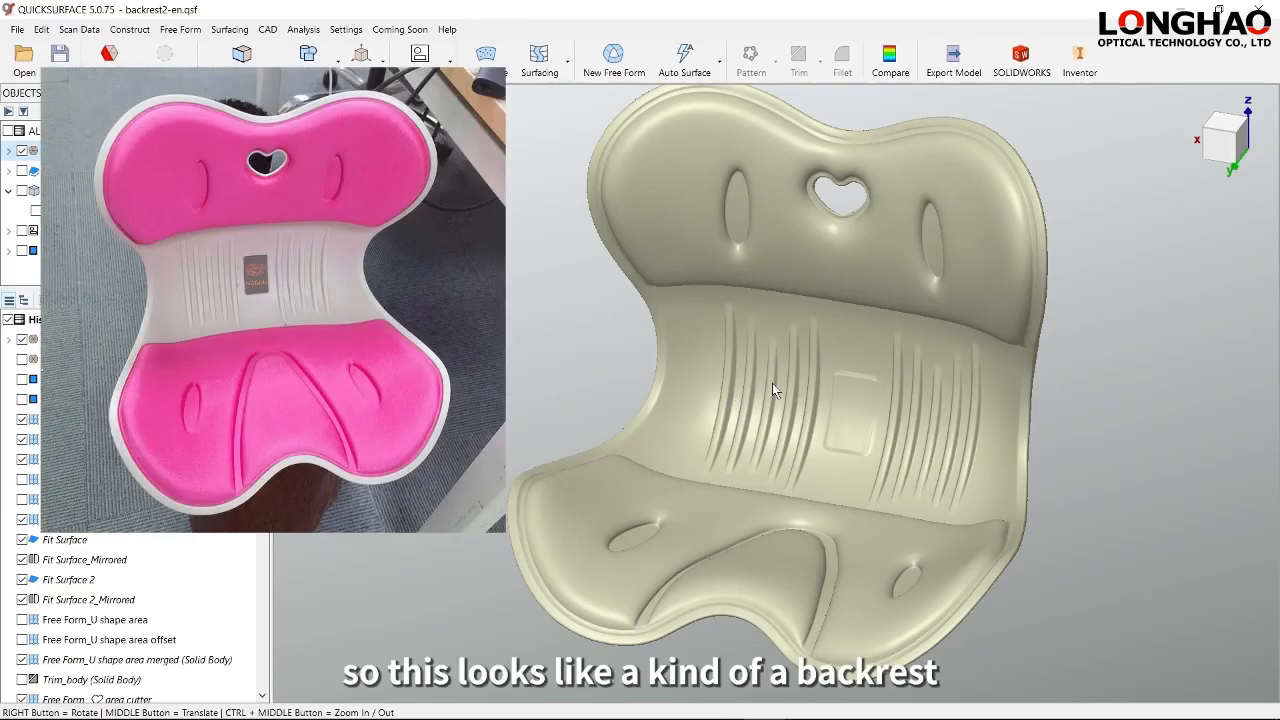
- Show the Trim_Final solid, hide the scan meshes, and examine how the solid reproduces the backrest's features
mouse_move(772, 383)
right_down()
mouse_move(820, 306)
mouse_move(851, 374)
mouse_move(794, 396)
mouse_move(783, 385)
right_up()
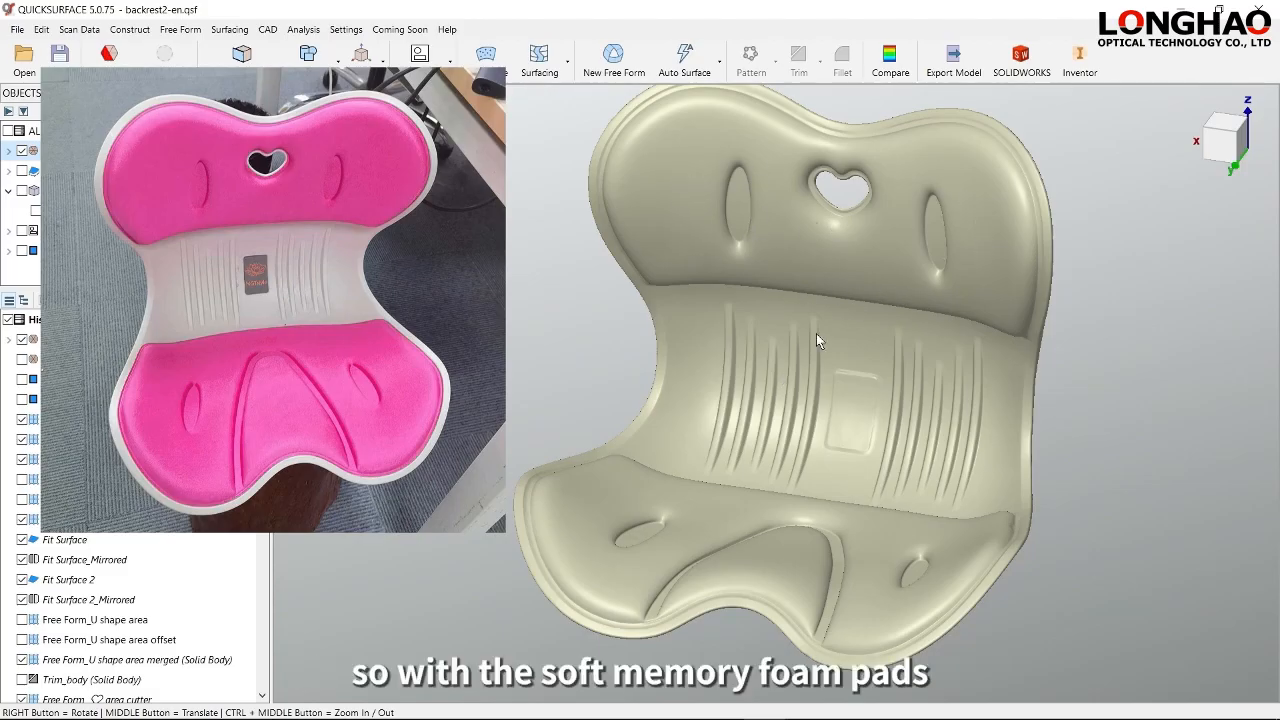
right_drag(814, 453, 816, 455)
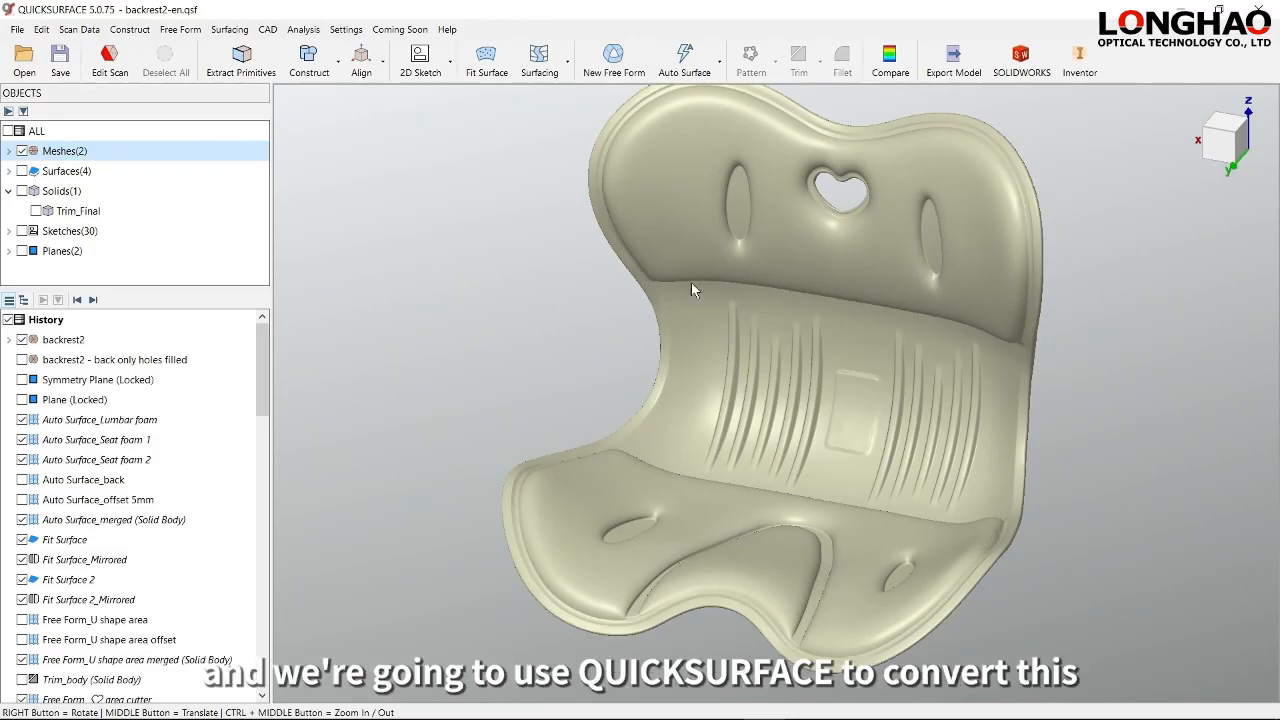
click(22, 191)
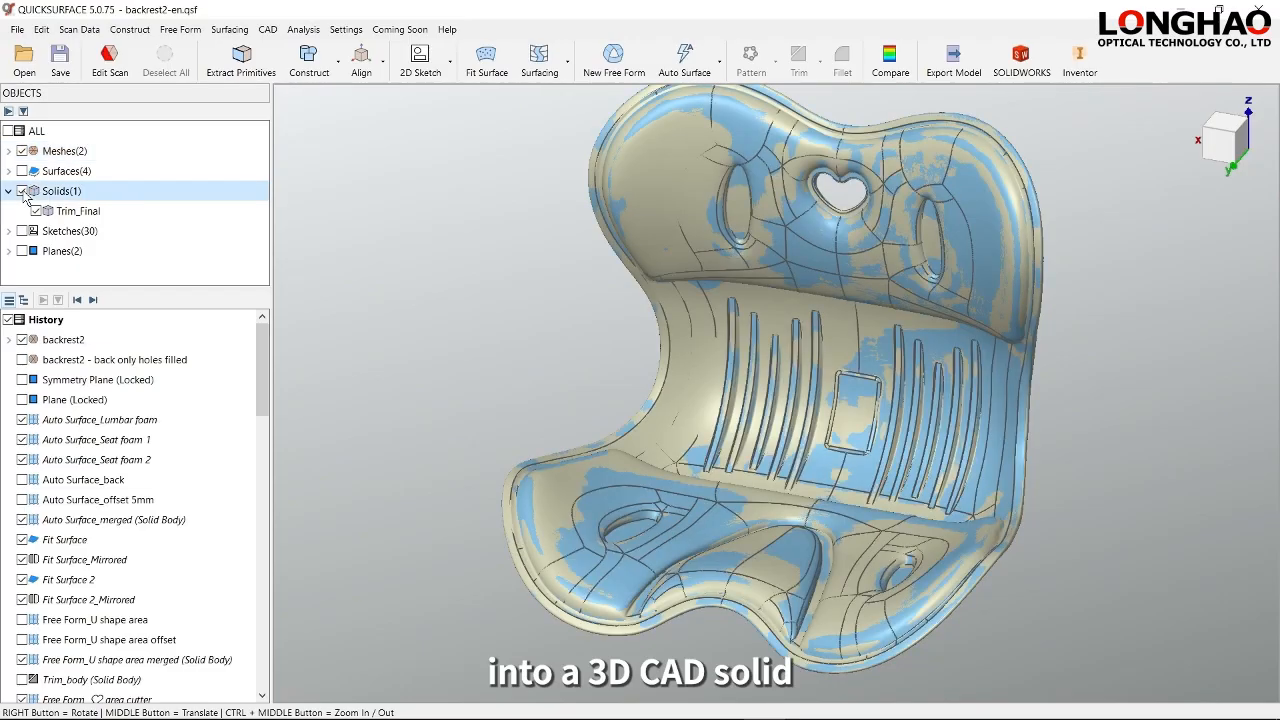
right_drag(600, 280, 641, 310)
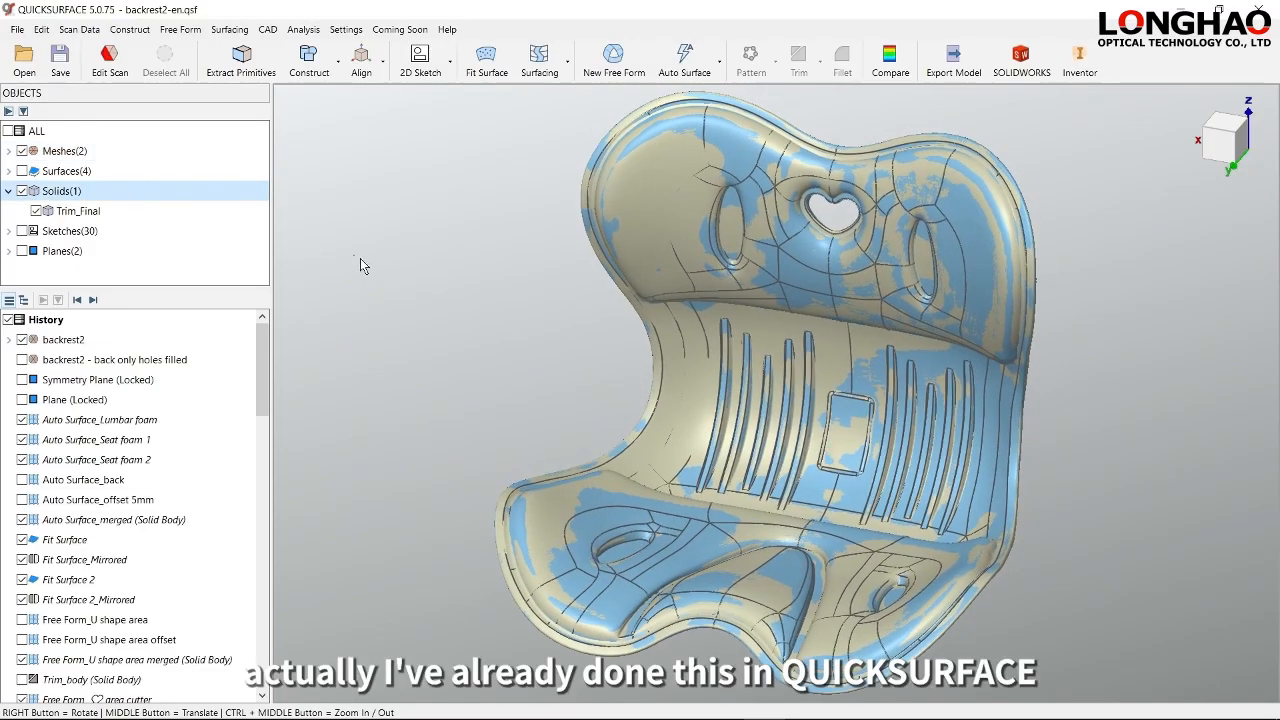
click(22, 151)
right_drag(811, 323, 722, 460)
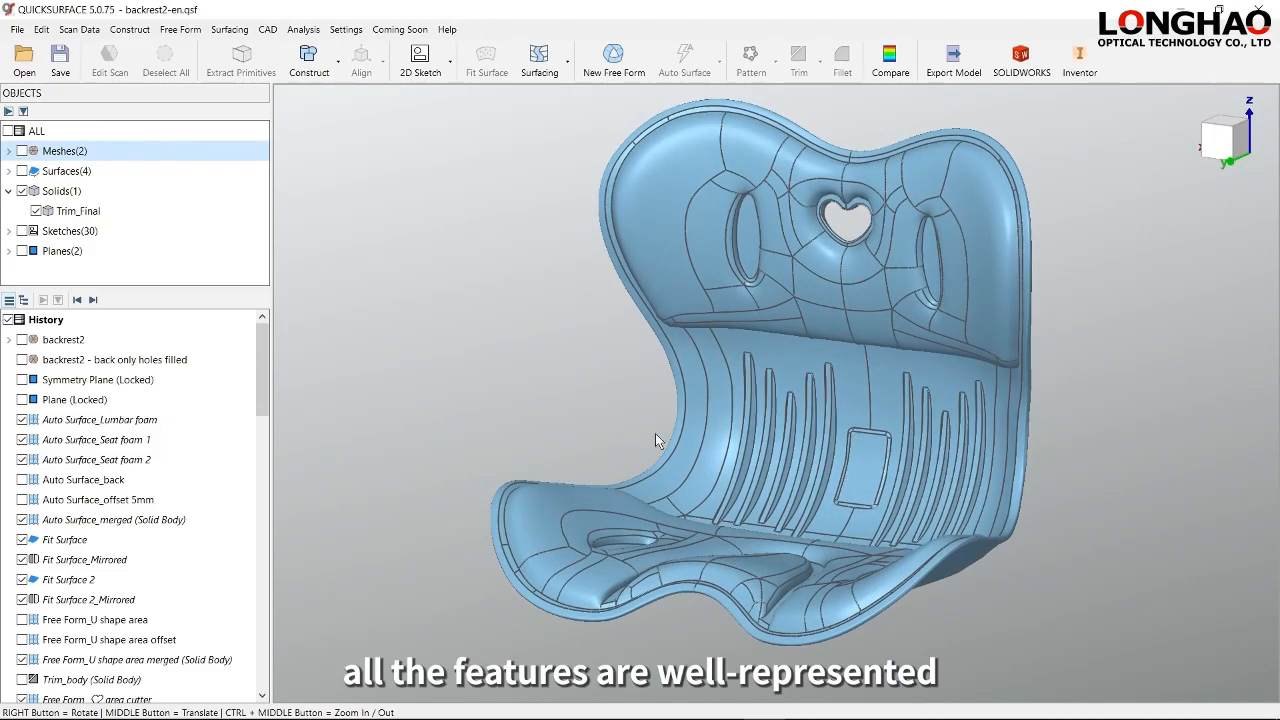
right_drag(626, 397, 591, 440)
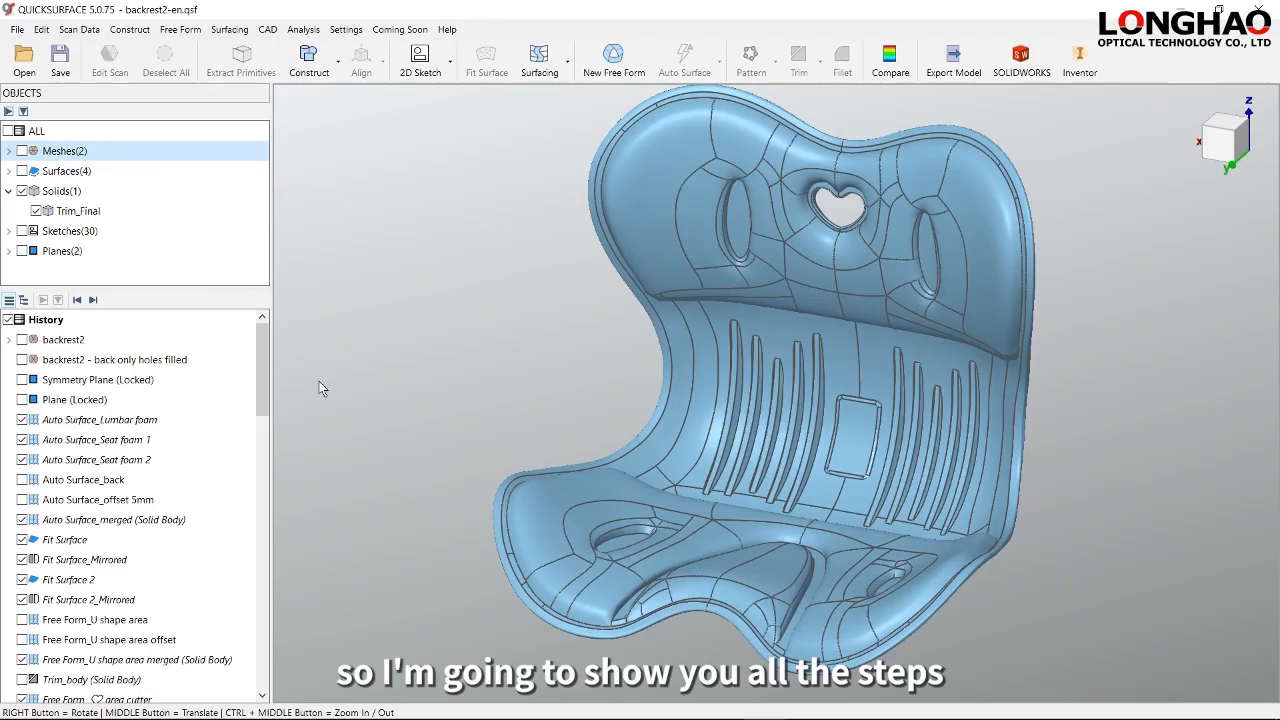
- Disable all history features after the locked bottom Plane and show the backrest2 mesh again
drag(264, 354, 264, 643)
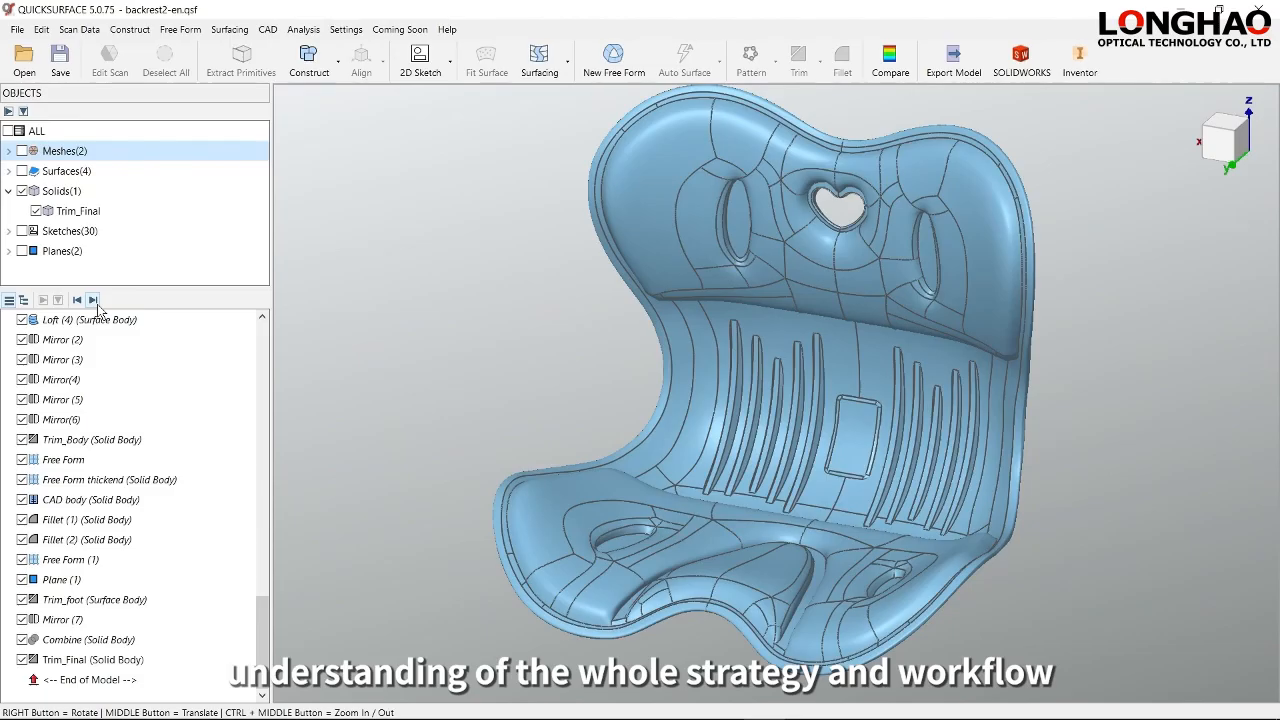
click(263, 338)
scroll(205, 375, up, 1)
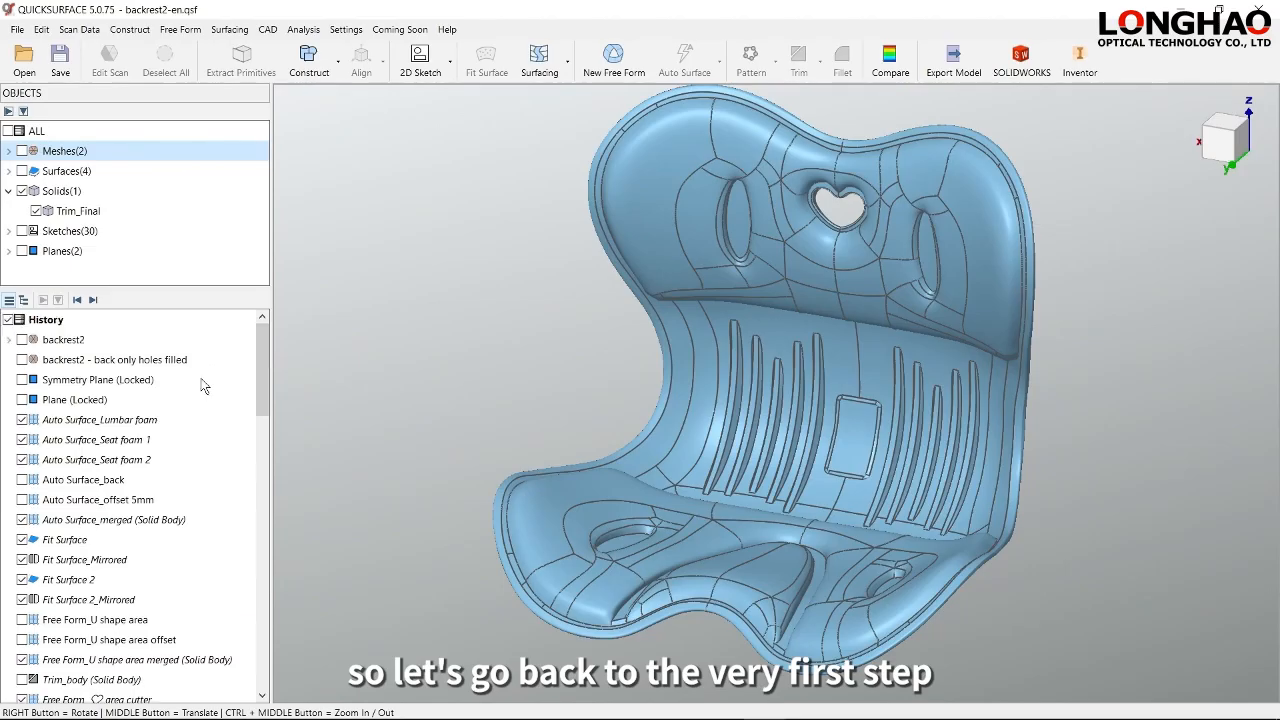
right_click(62, 404)
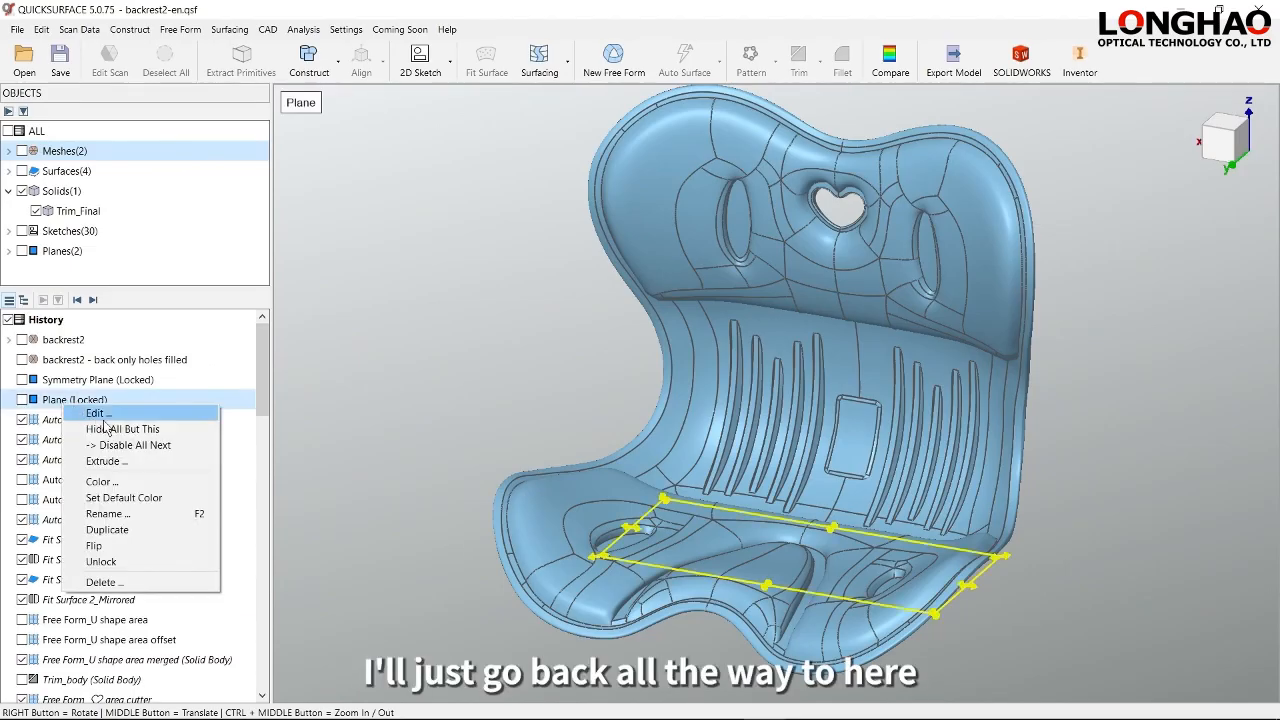
click(133, 447)
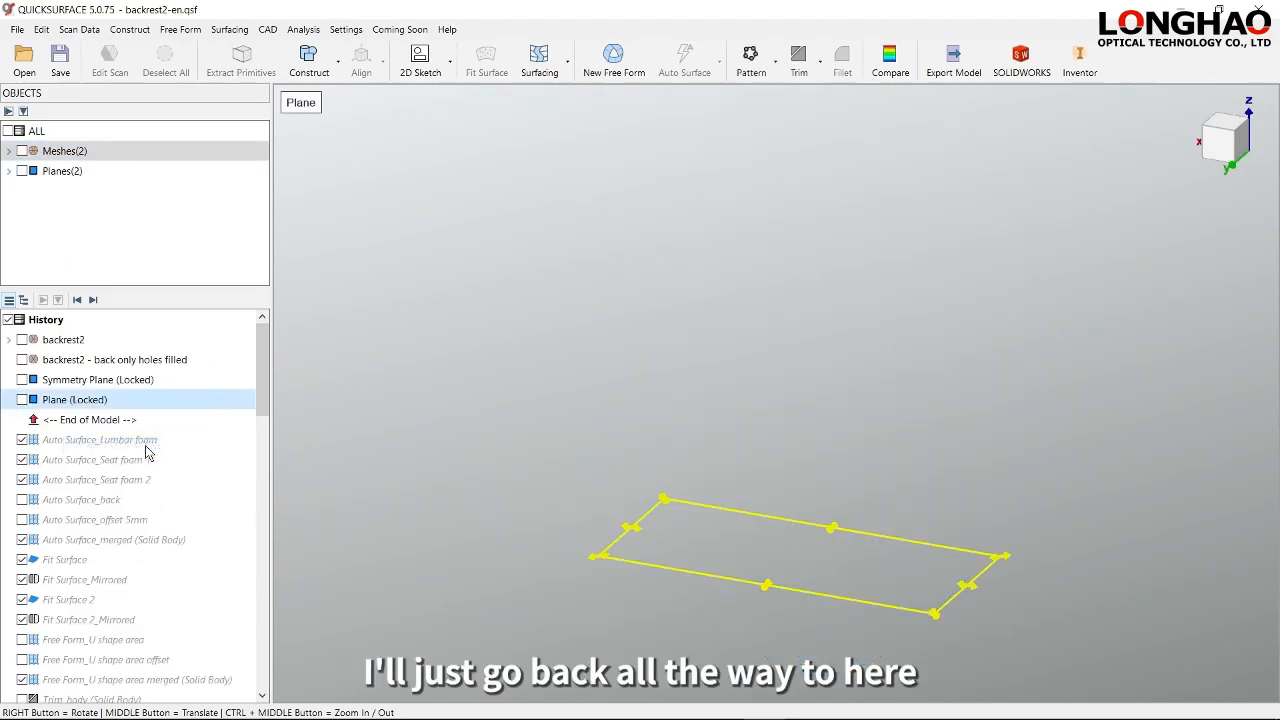
click(9, 151)
click(37, 171)
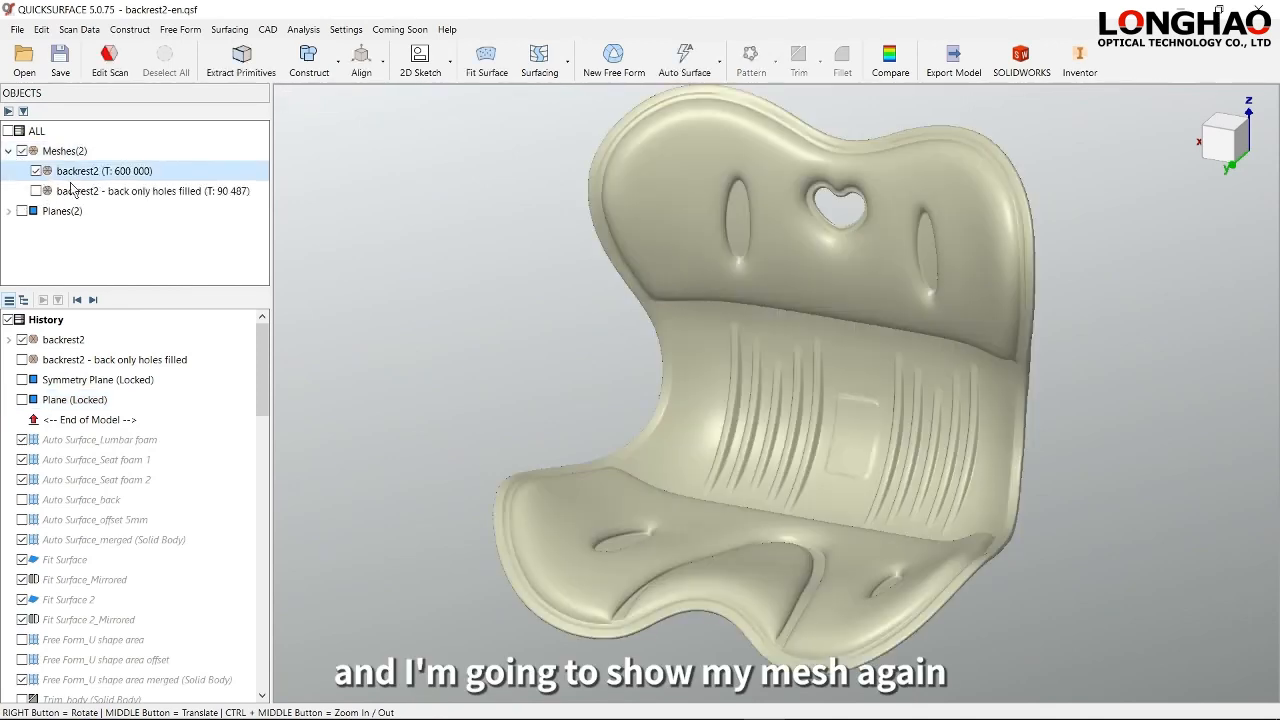
- Examine the backrest2 mesh from front and underside, including the ribs, the embossed centre tag and the two feet
right_drag(737, 368, 741, 393)
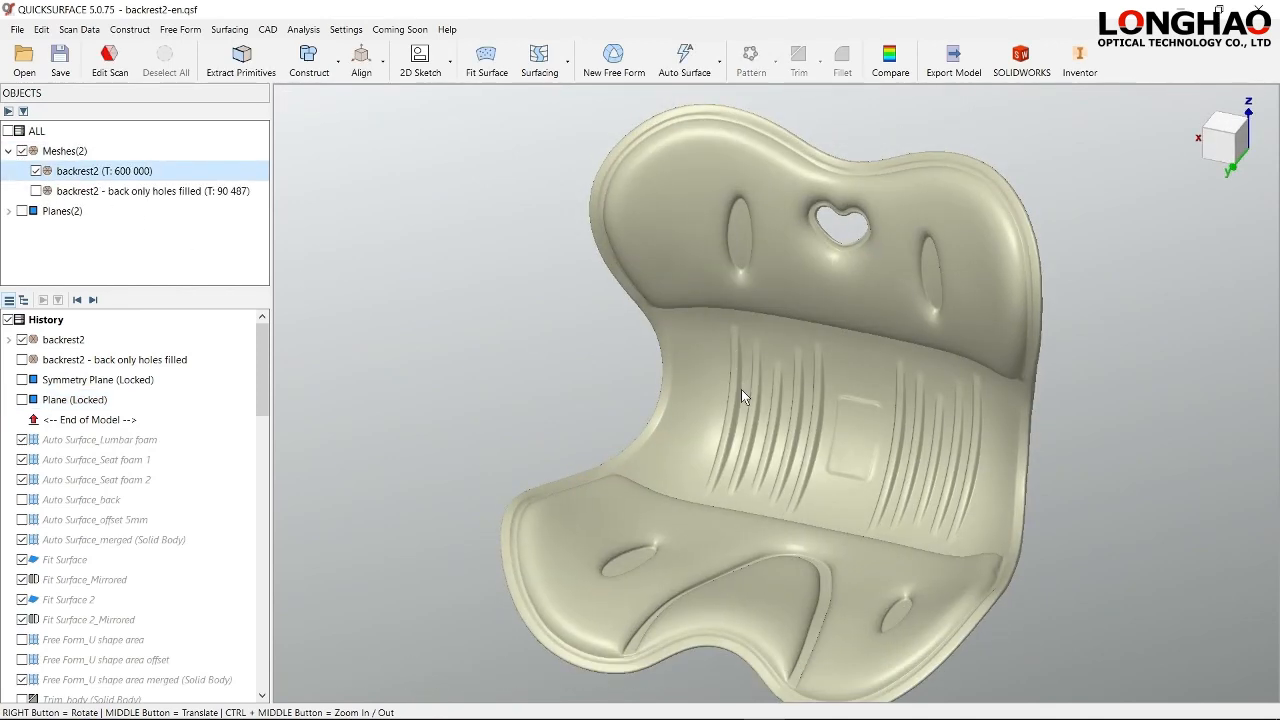
middle_drag(815, 419, 797, 393)
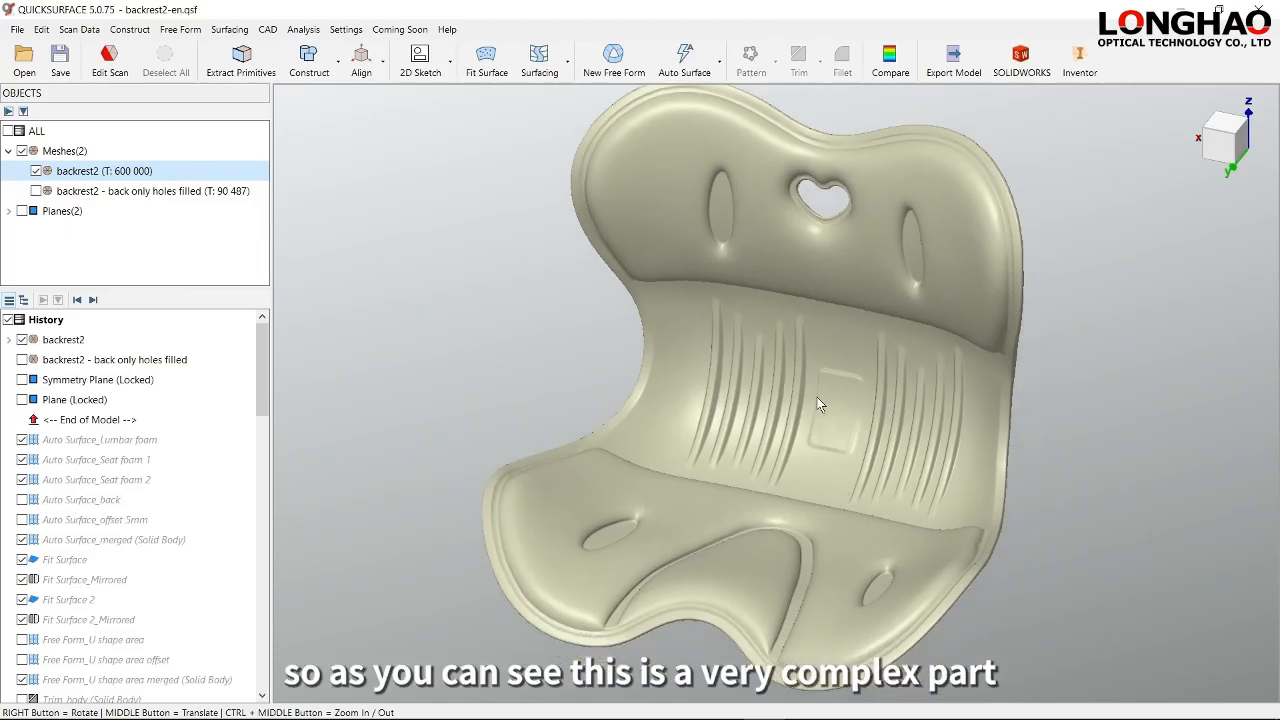
right_drag(870, 396, 980, 530)
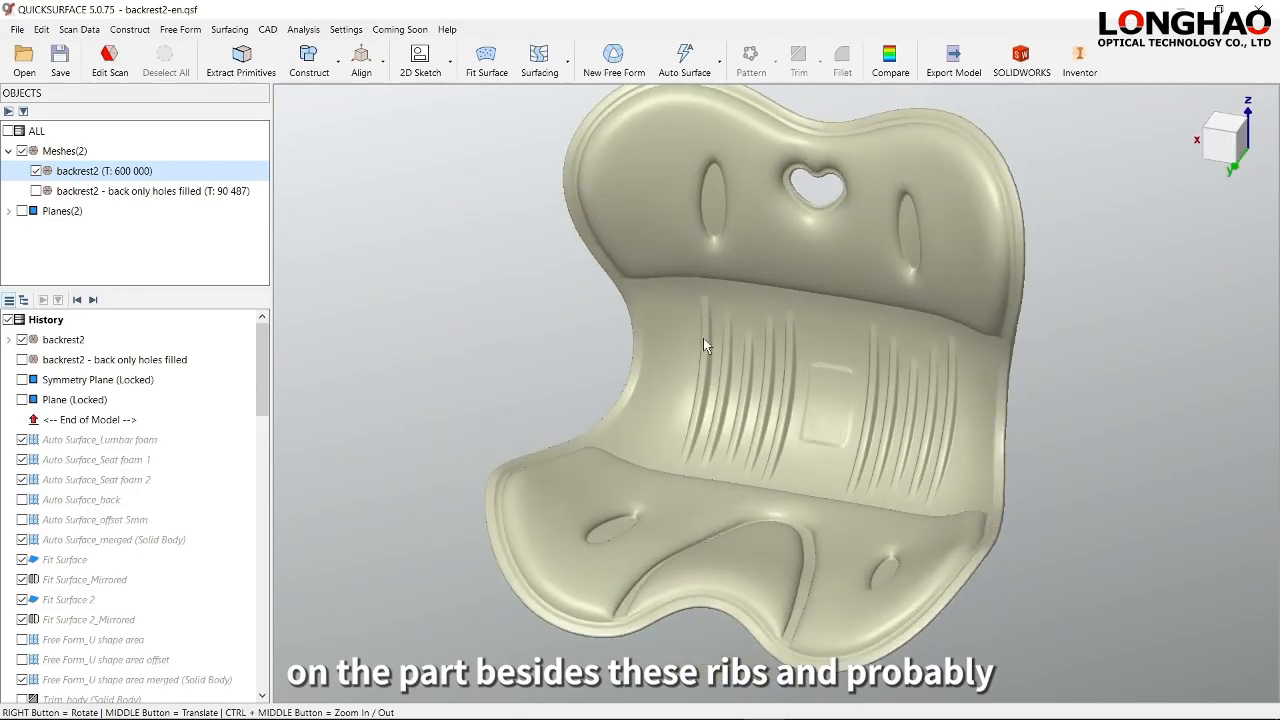
scroll(852, 400, up, 5)
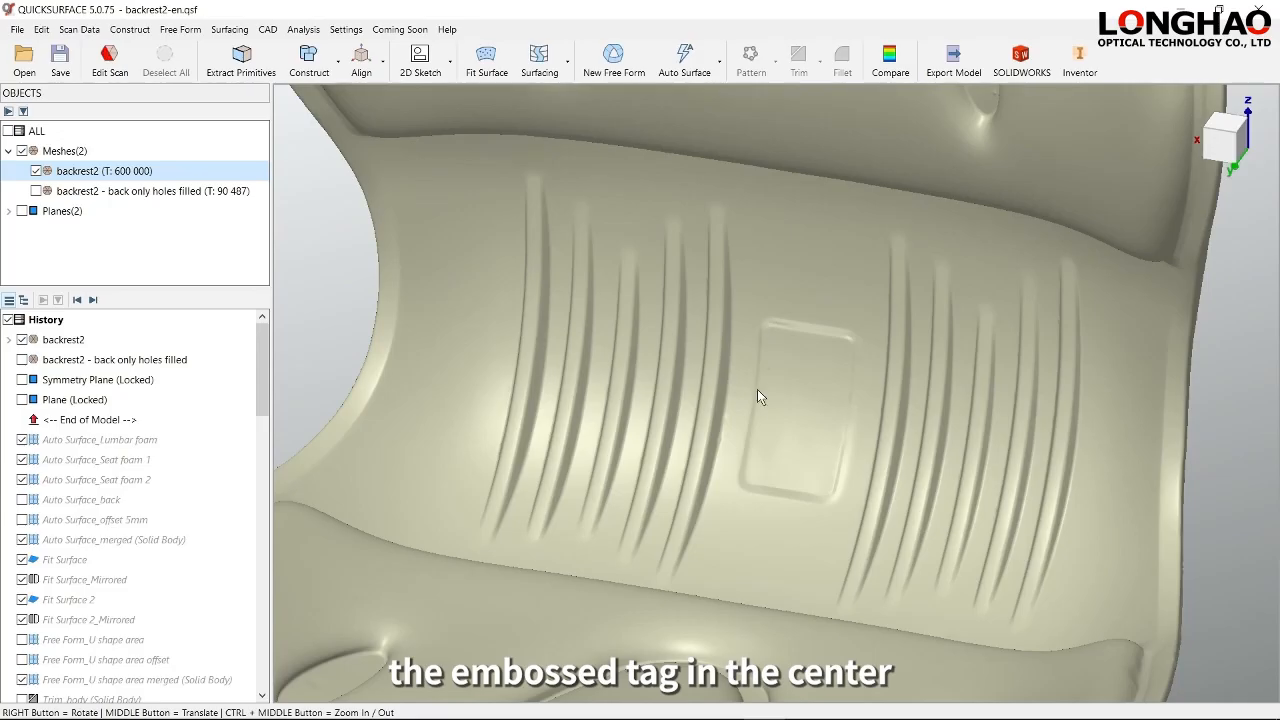
scroll(813, 464, down, 5)
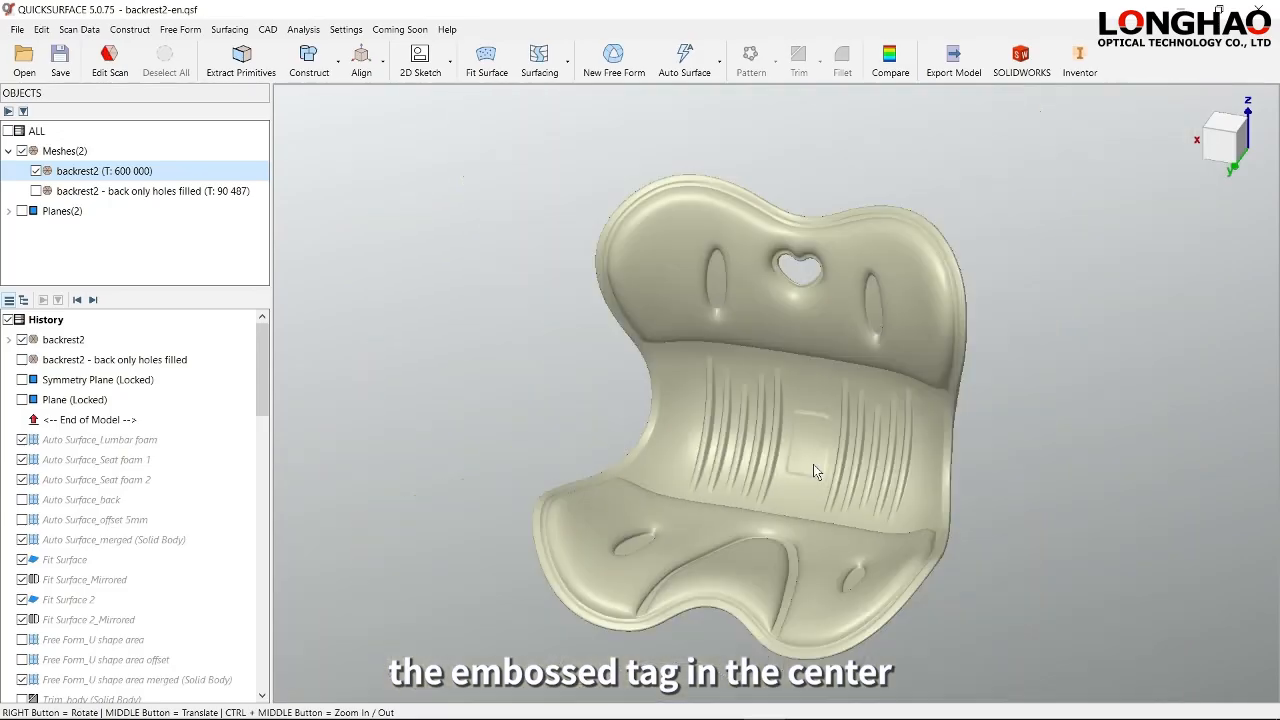
right_drag(813, 464, 834, 358)
scroll(824, 412, up, 5)
right_drag(824, 412, 893, 464)
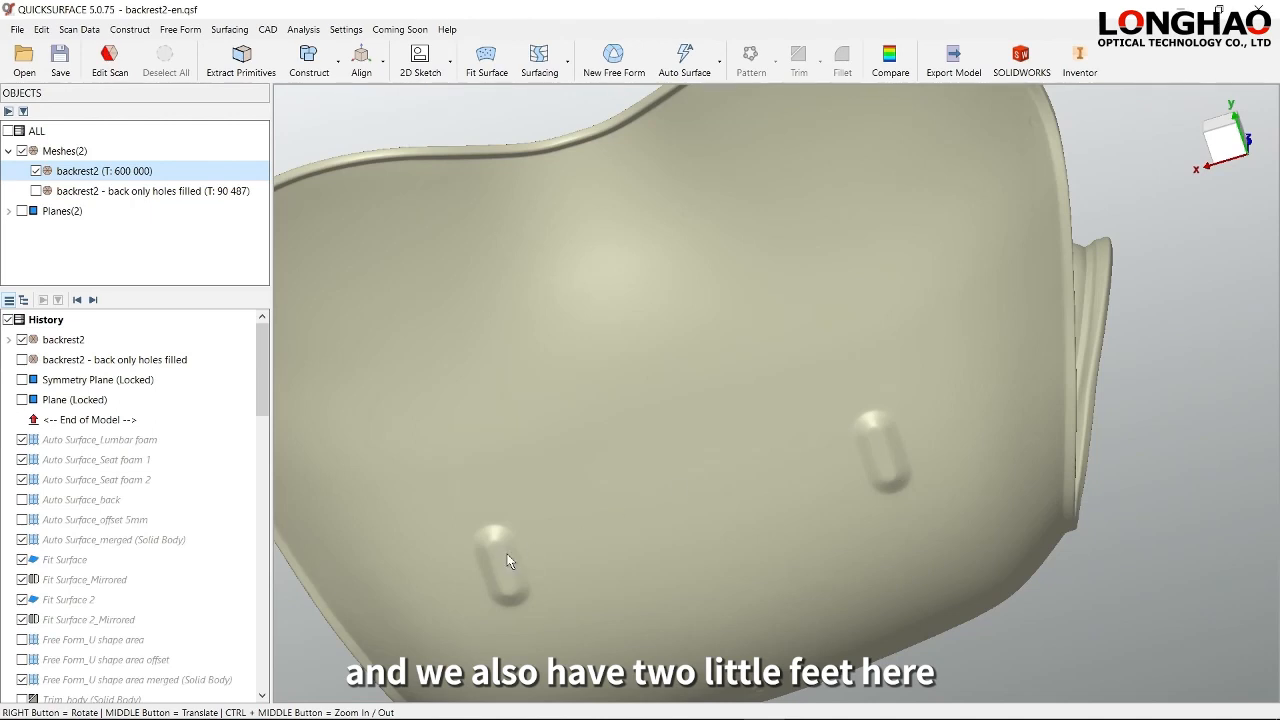
scroll(851, 413, down, 5)
right_drag(849, 407, 767, 626)
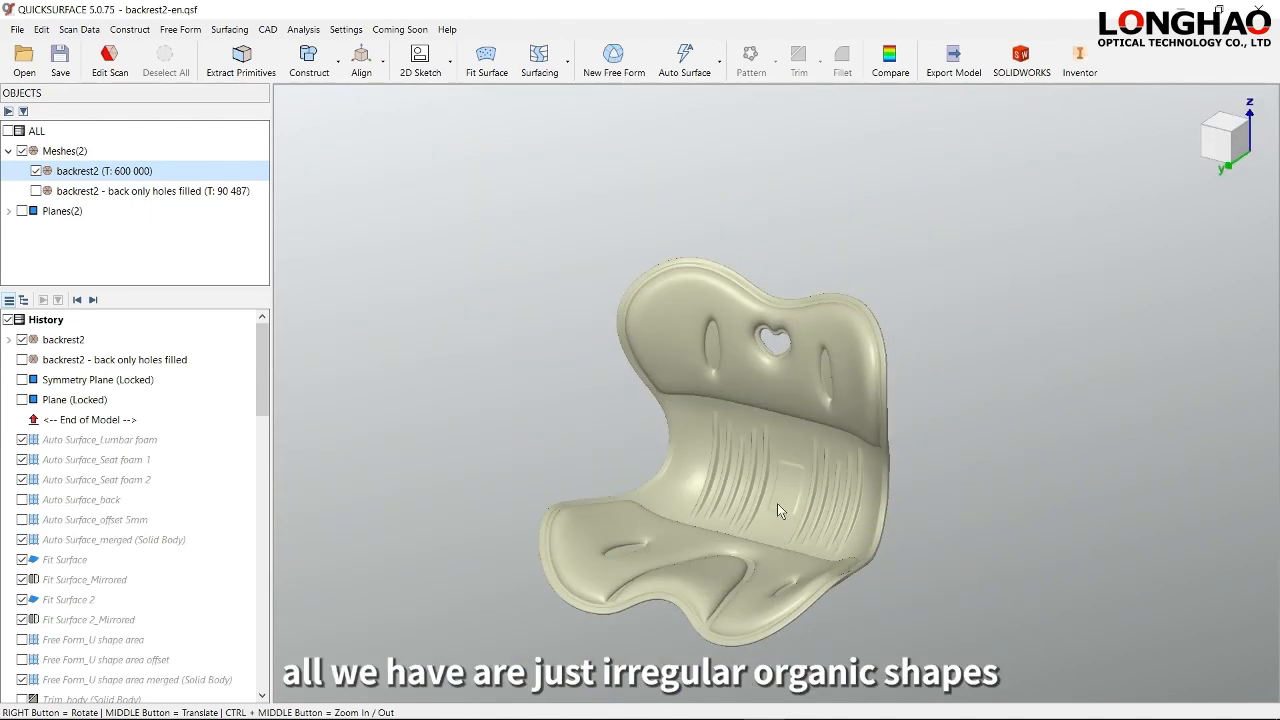
scroll(777, 503, up, 5)
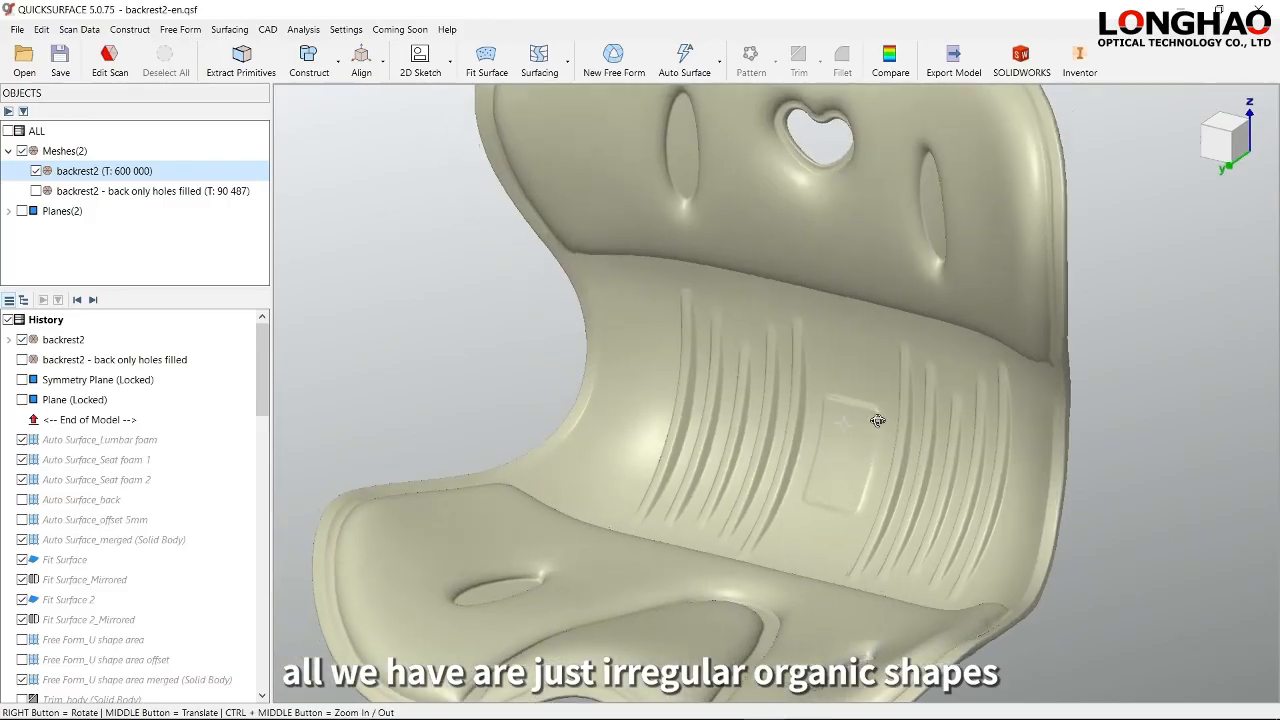
scroll(877, 420, down, 5)
right_drag(844, 269, 855, 316)
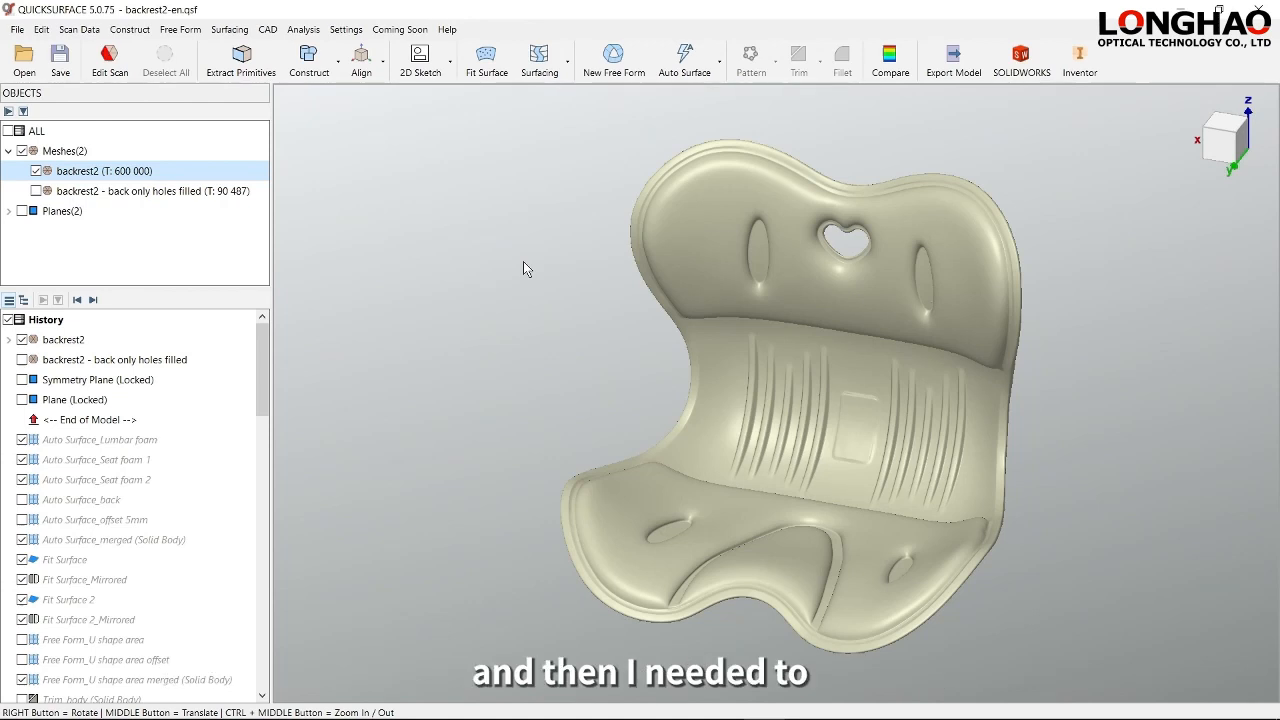
- Turn on the coordinate system display and show the locked Symmetry Plane through the backrest2 mesh
right_click(1146, 267)
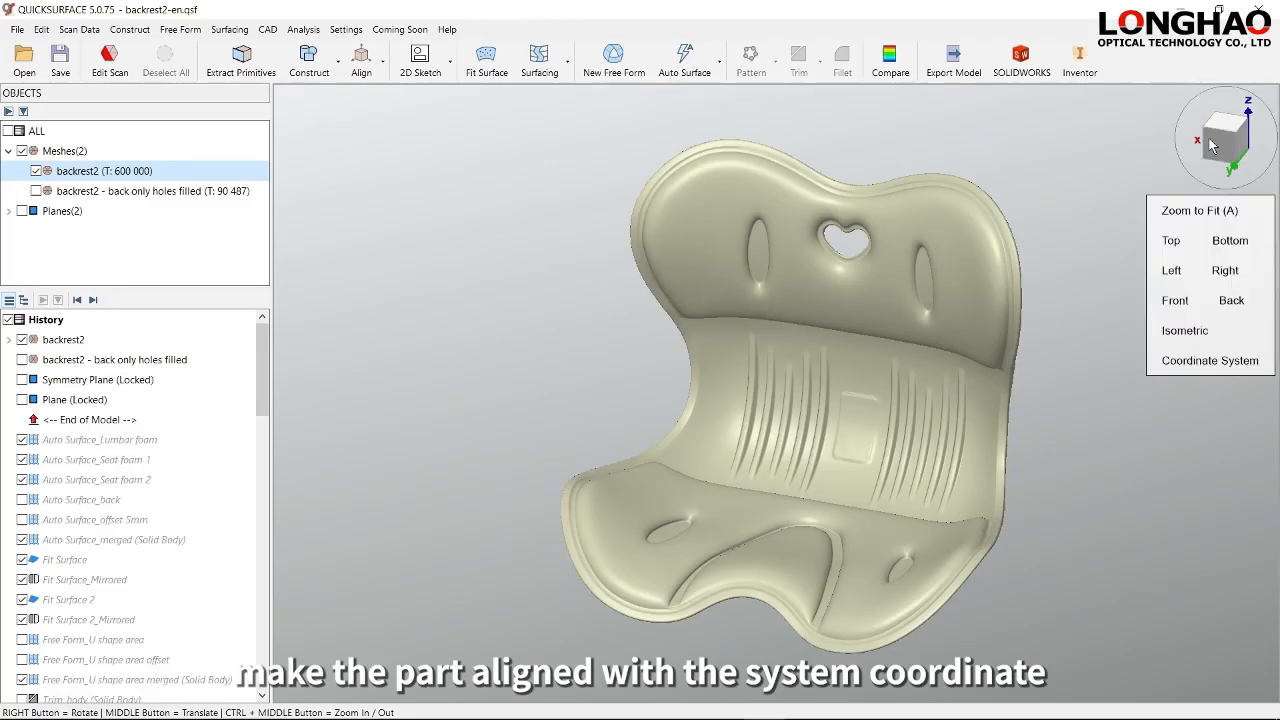
click(1200, 362)
right_drag(933, 475, 814, 479)
right_drag(731, 479, 747, 450)
right_drag(809, 423, 808, 486)
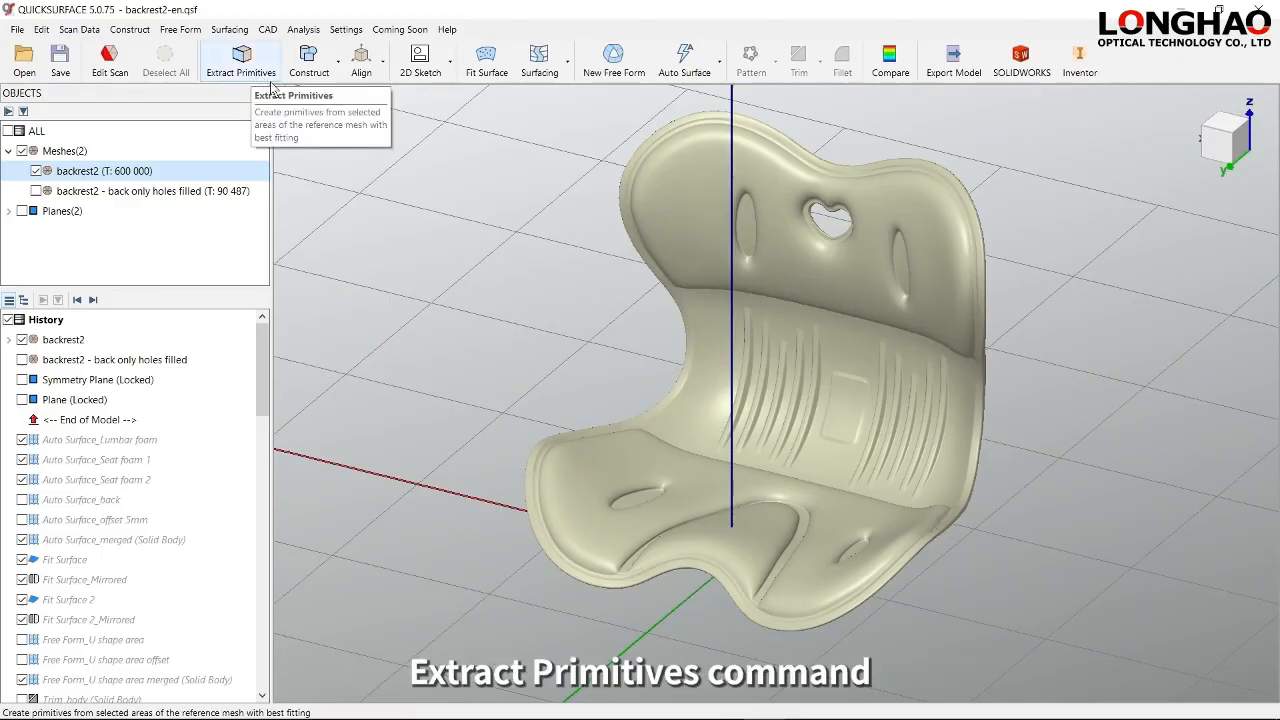
right_drag(795, 431, 818, 453)
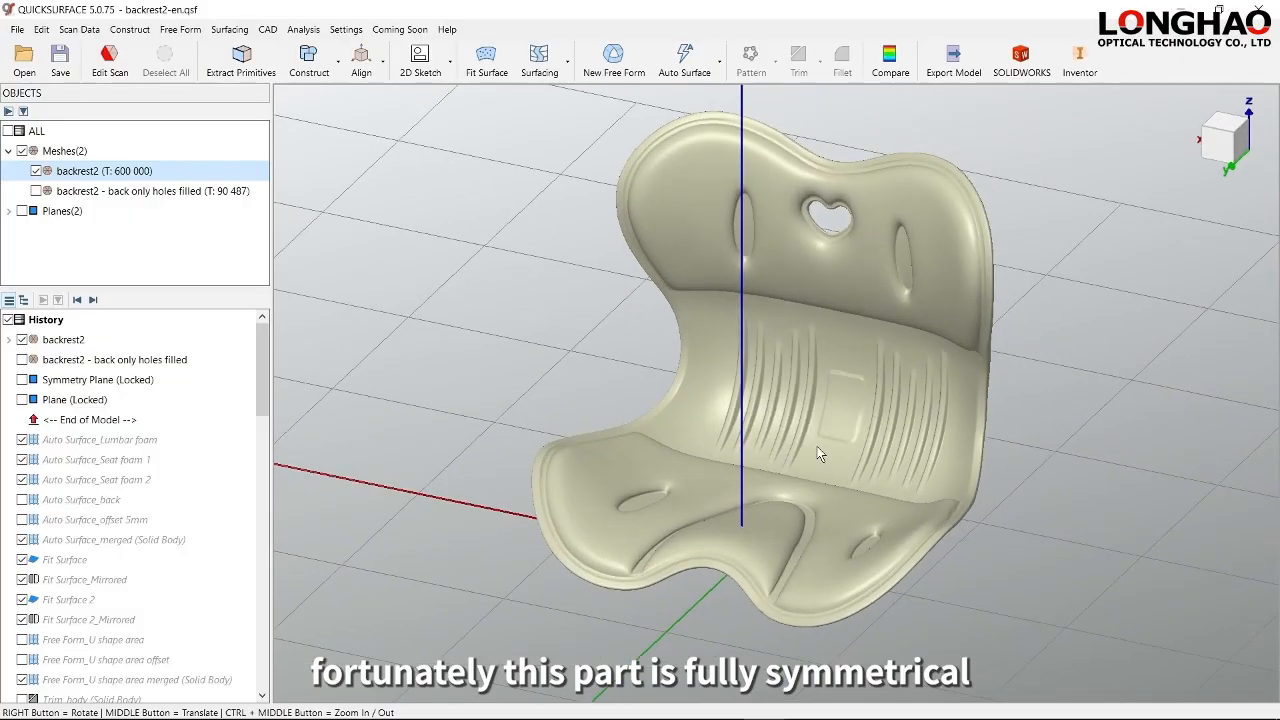
click(22, 380)
right_drag(789, 404, 812, 394)
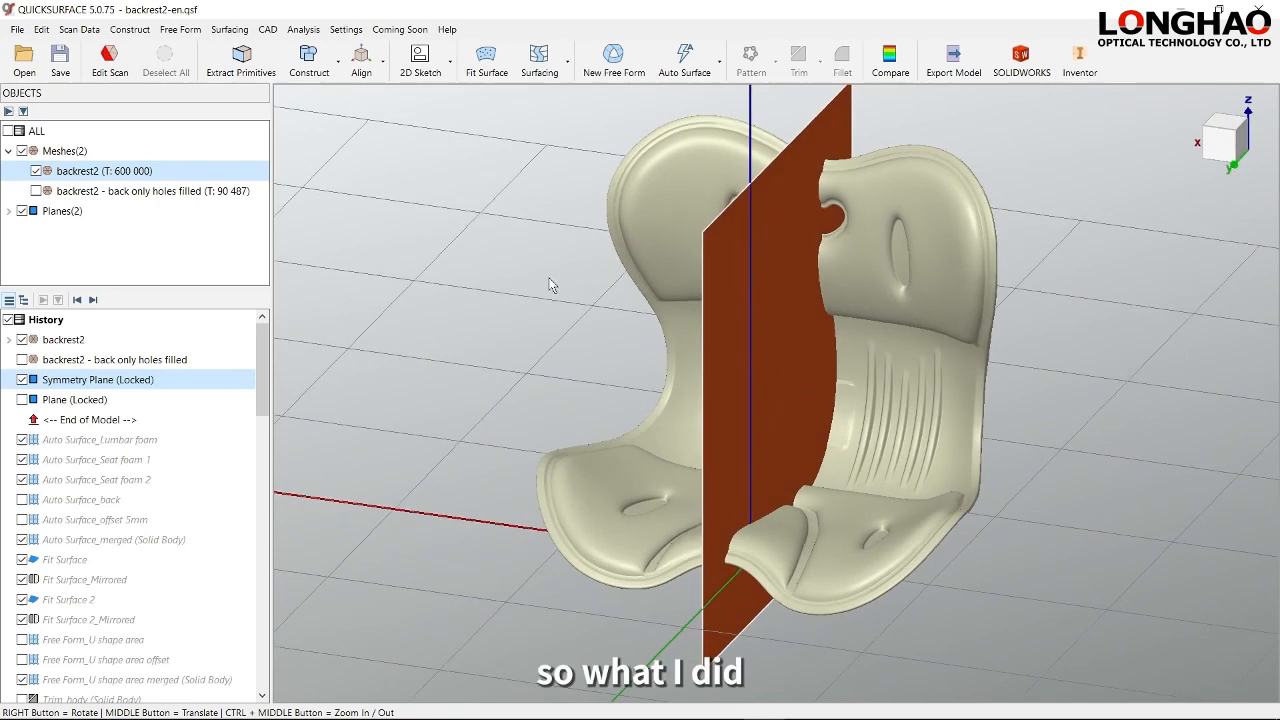
click(325, 82)
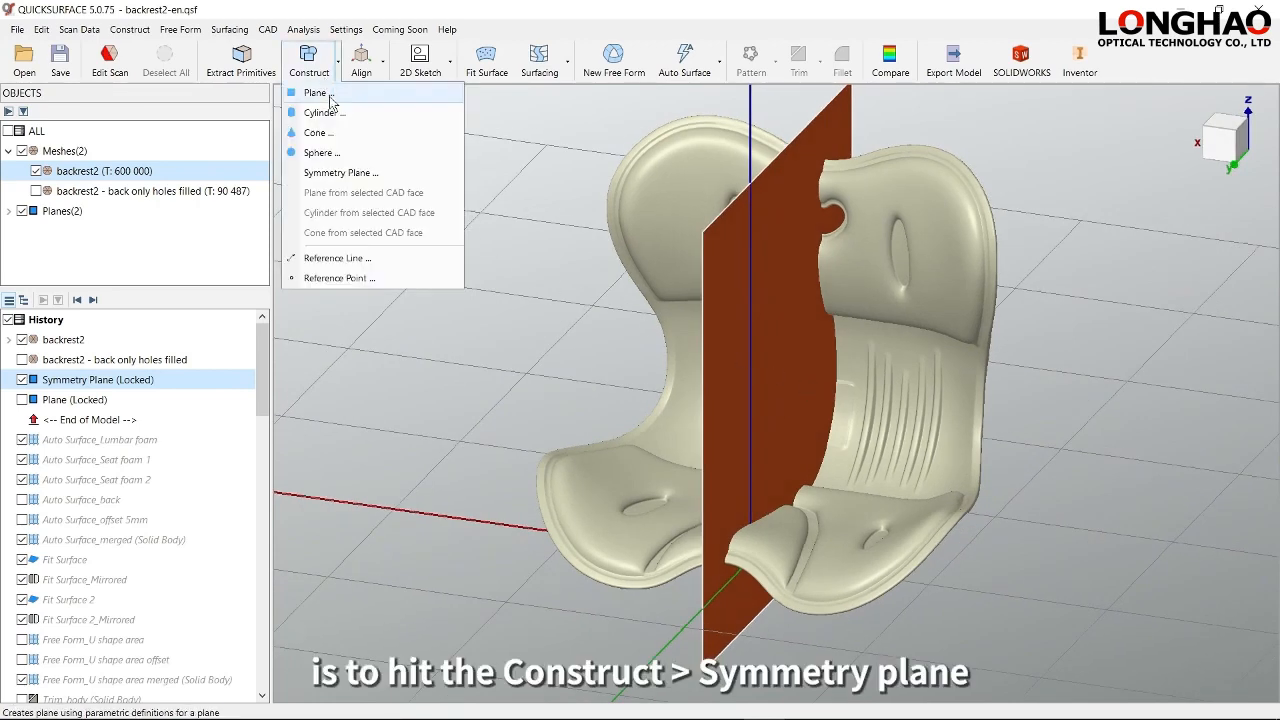
click(341, 175)
right_drag(700, 408, 845, 383)
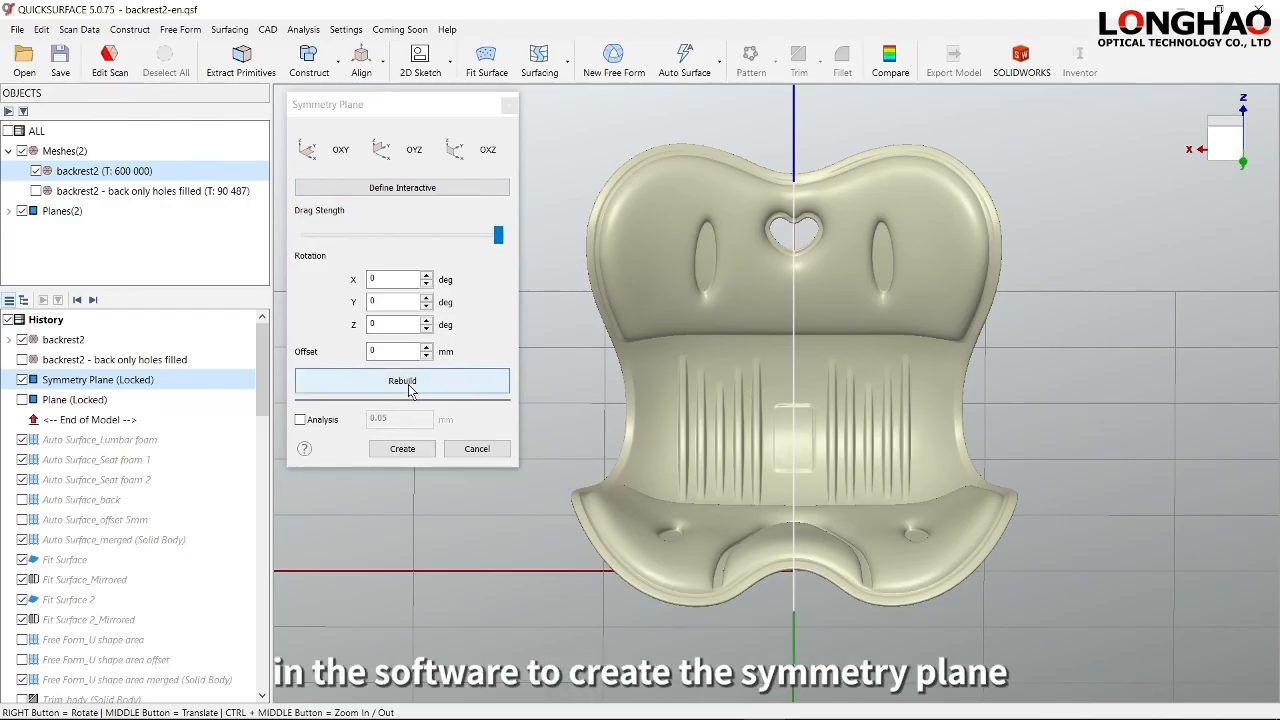
right_drag(908, 344, 723, 398)
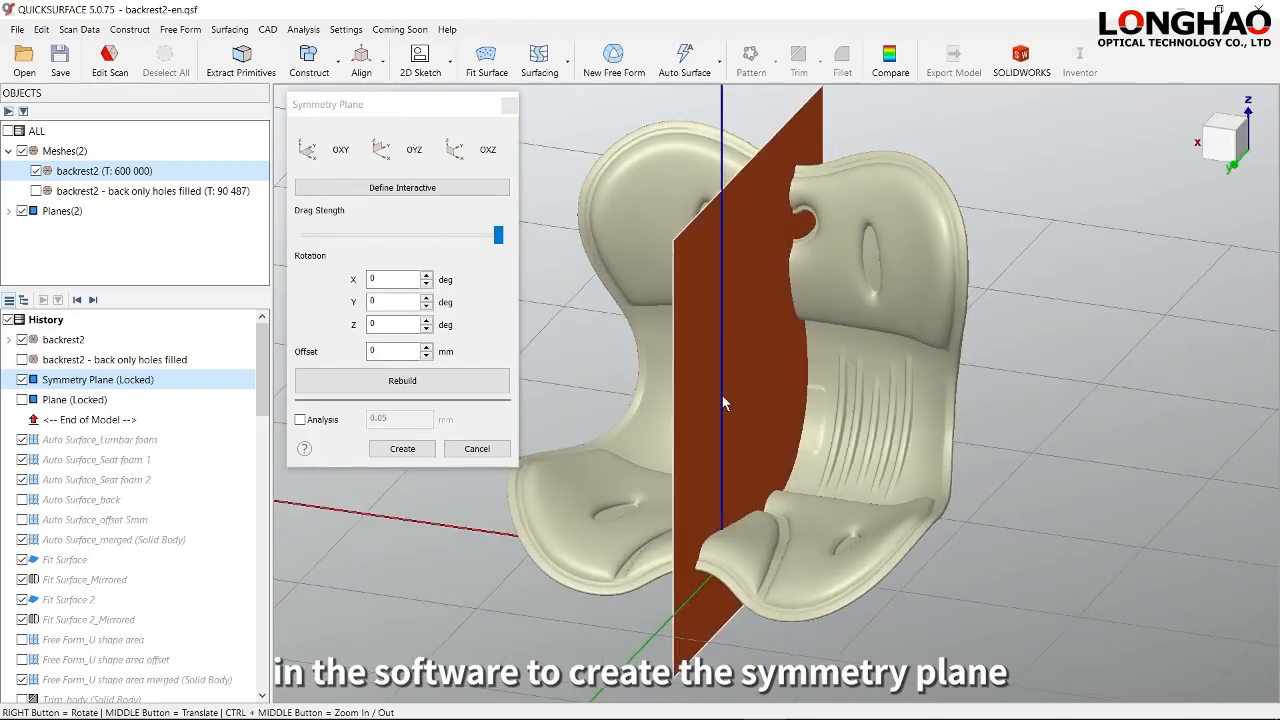
click(505, 449)
- Show the locked Plane under the backrest, switching it off briefly to inspect the flat undersides of the two feet
right_drag(840, 408, 836, 424)
right_drag(760, 342, 600, 440)
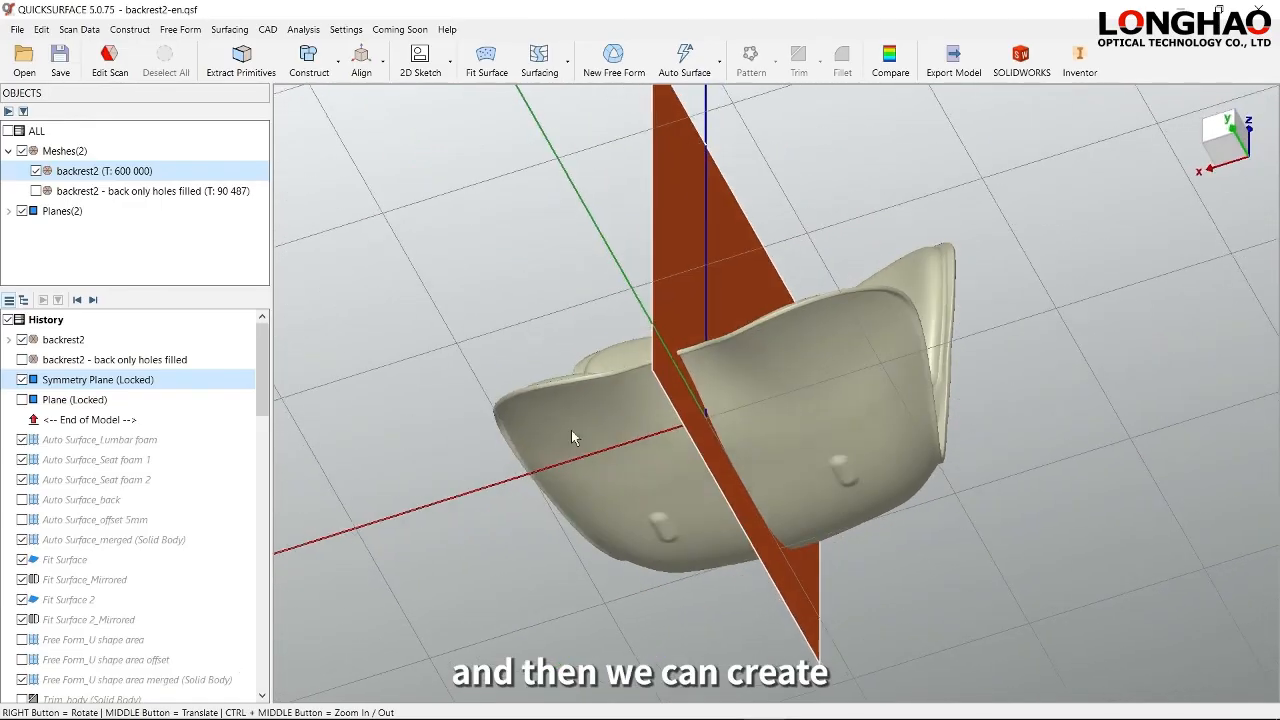
click(21, 399)
right_drag(778, 480, 751, 515)
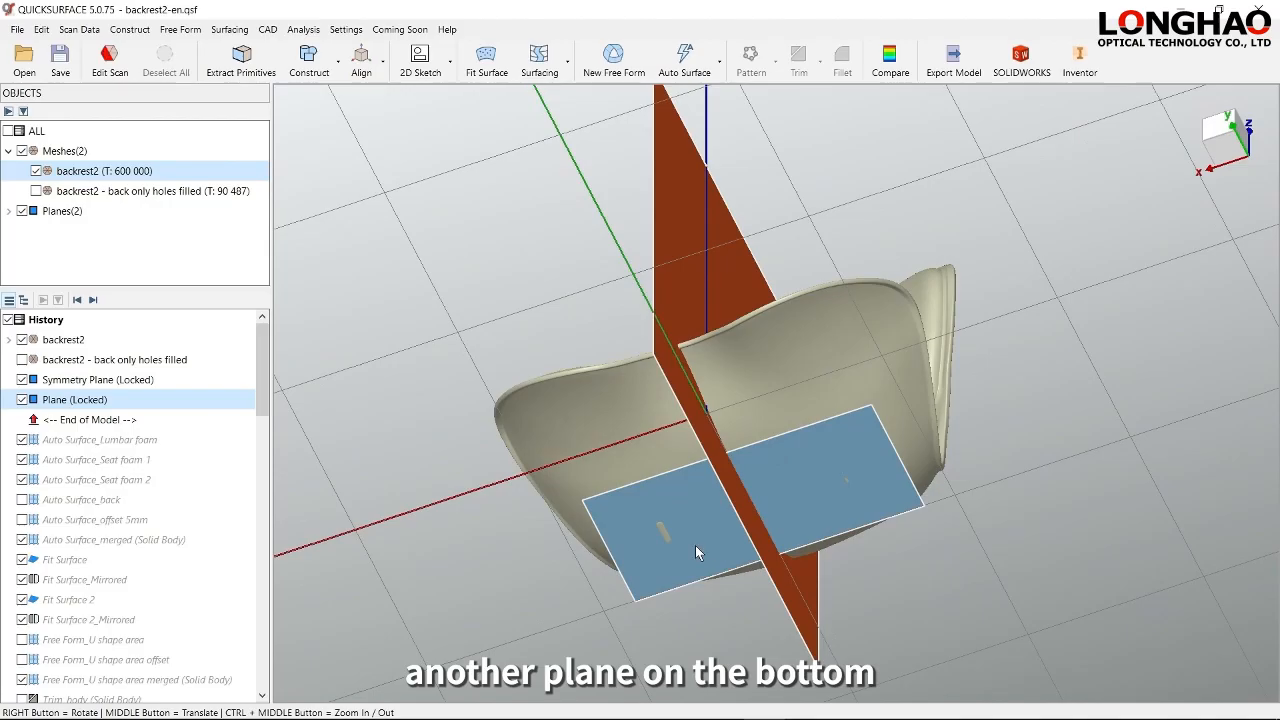
scroll(695, 545, up, 6)
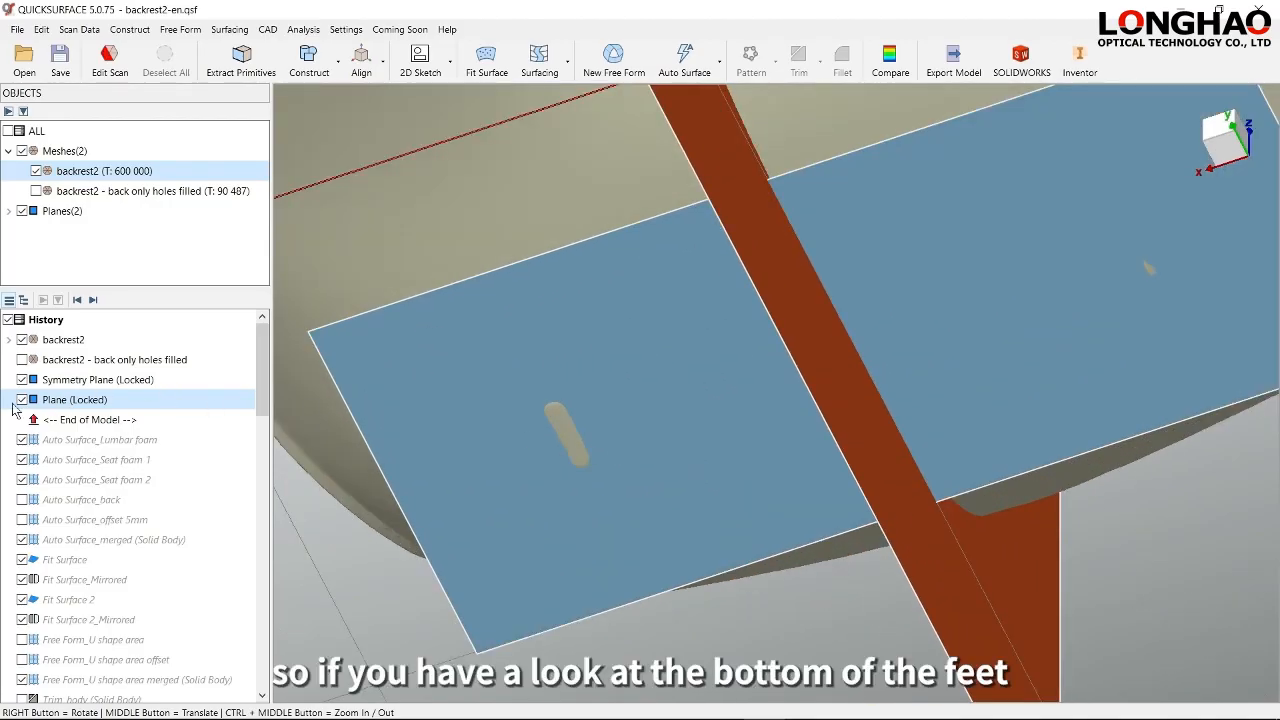
click(21, 399)
right_drag(475, 454, 510, 423)
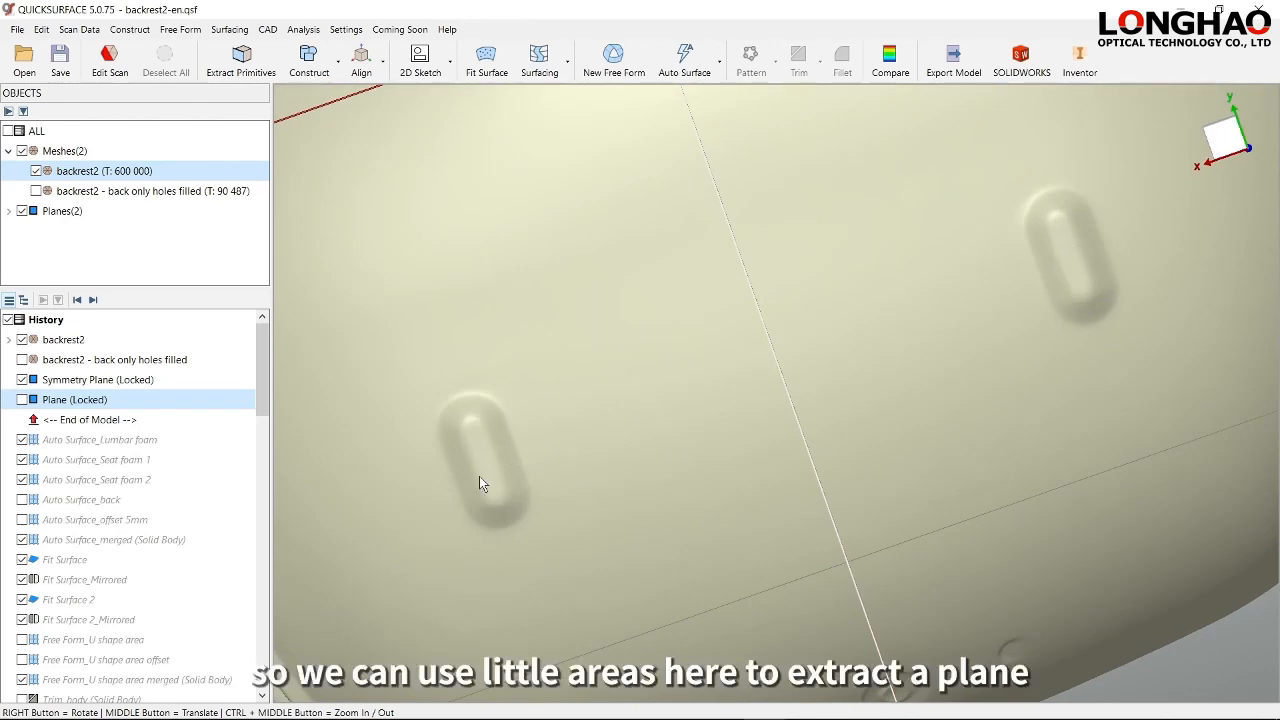
click(22, 399)
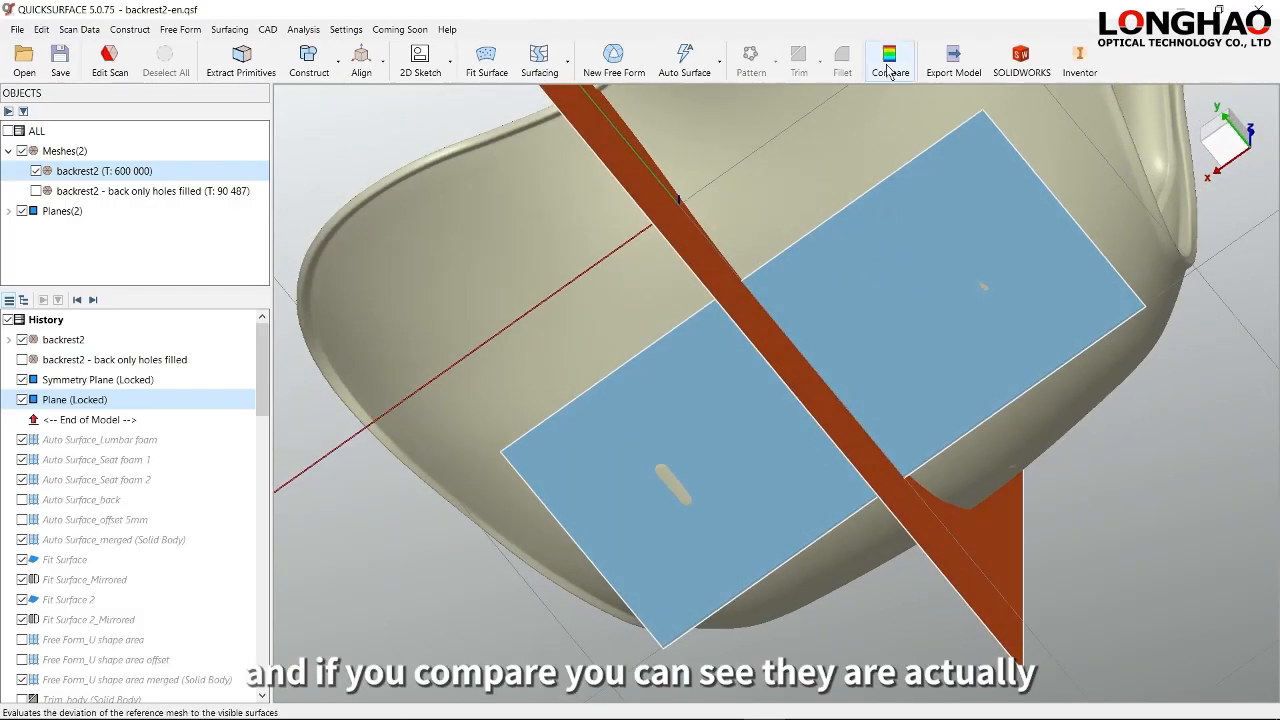
- Compare the mesh with the visible planes to check the deviation at the two feet, and close the comparison
click(890, 62)
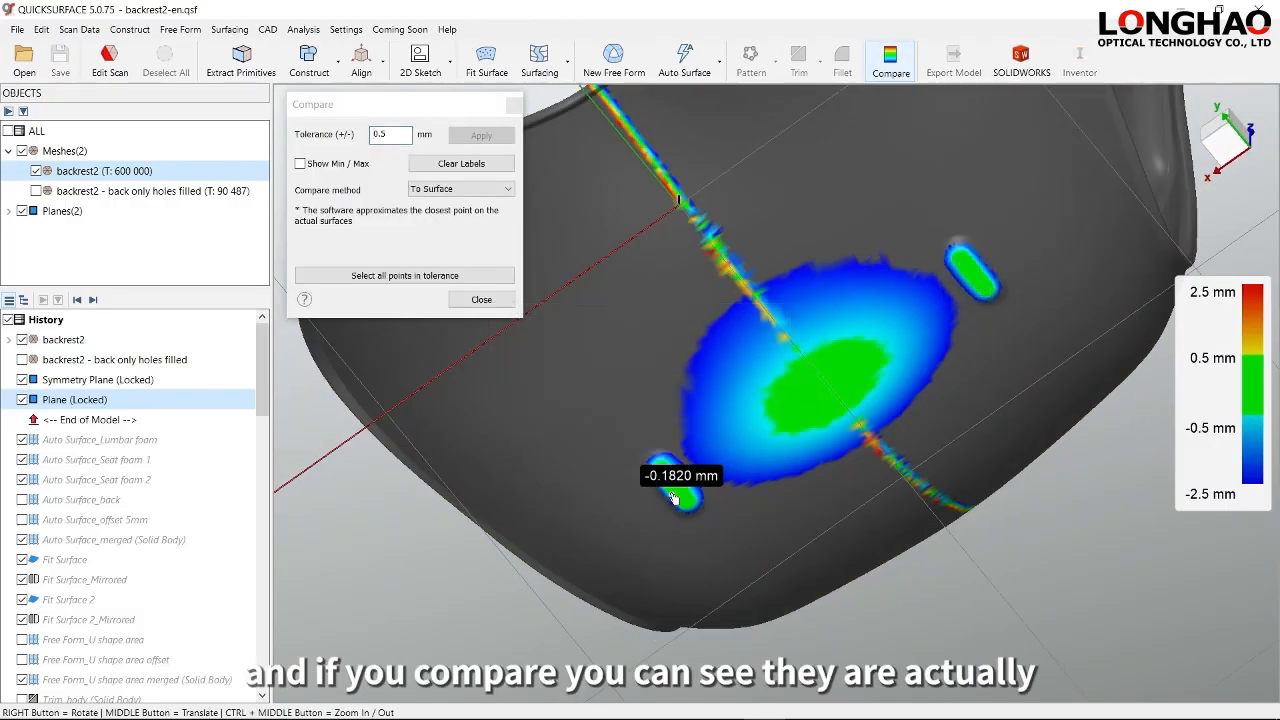
click(483, 299)
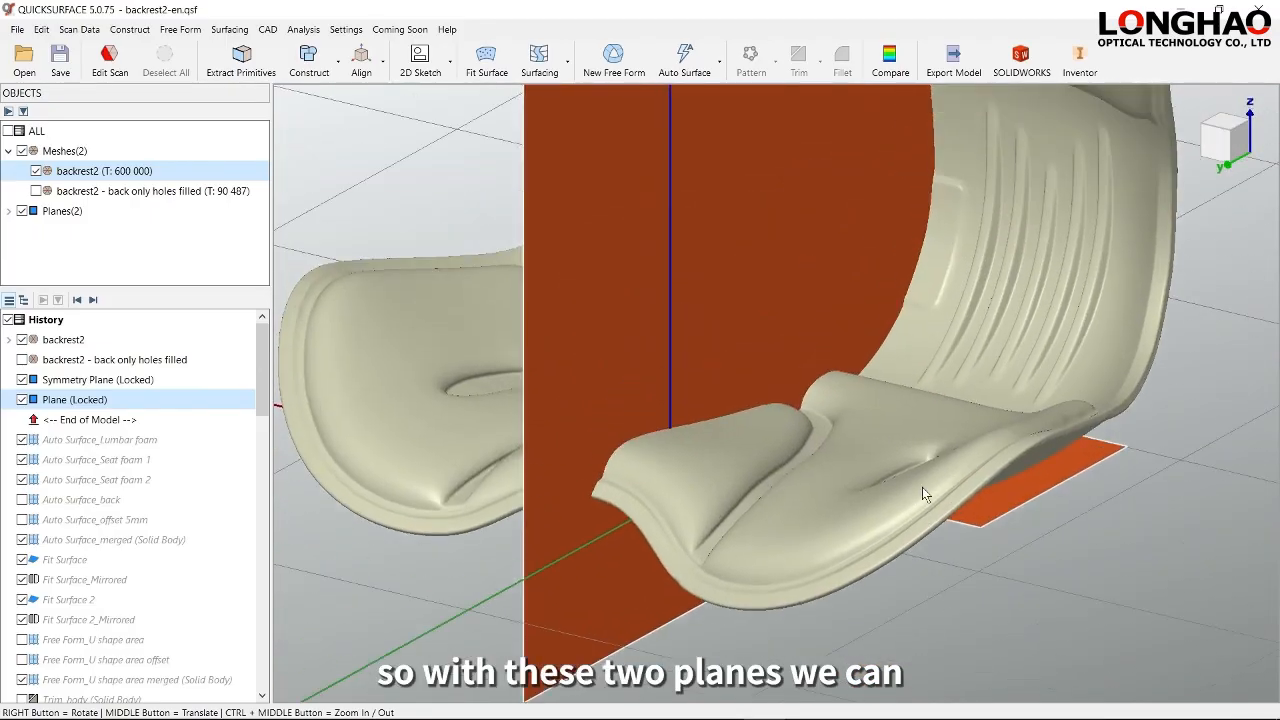
middle_drag(934, 403, 943, 443)
scroll(911, 409, down, 4)
middle_drag(863, 370, 796, 428)
right_drag(815, 400, 864, 432)
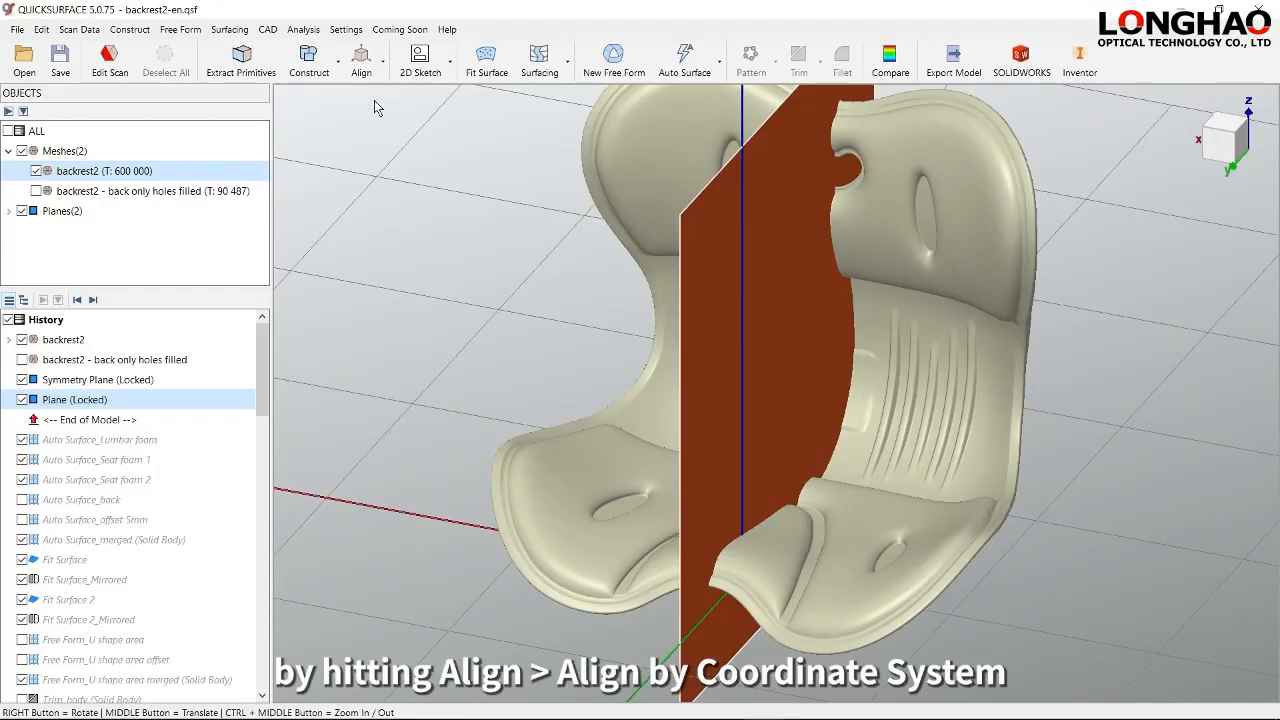
click(363, 62)
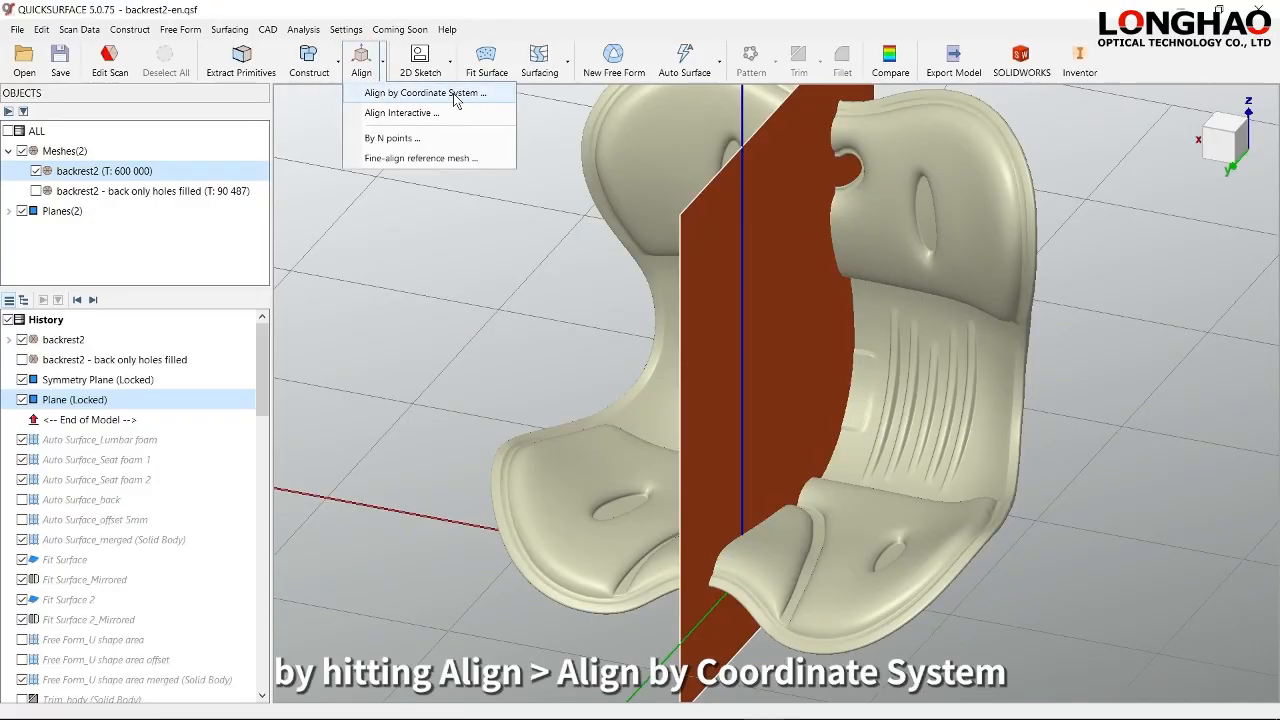
click(478, 257)
middle_drag(493, 265, 577, 310)
mouse_move(577, 310)
right_down()
mouse_move(677, 295)
mouse_move(507, 282)
right_up()
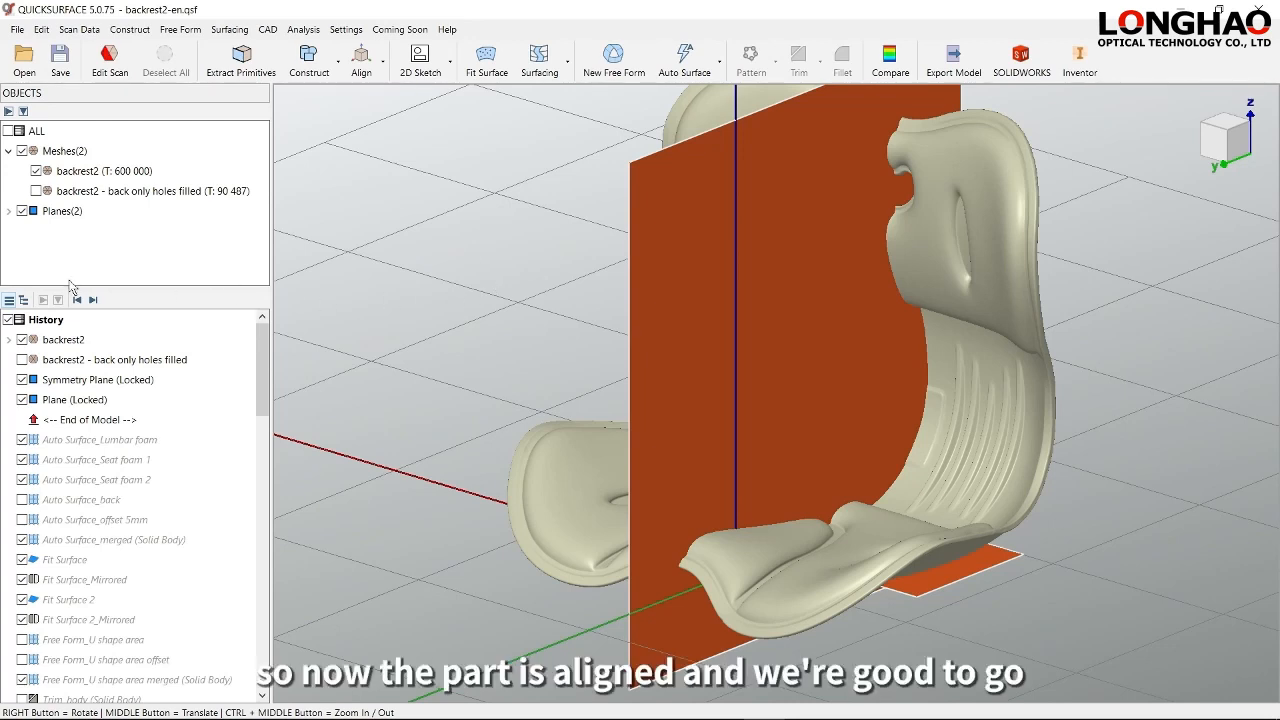
- Hide the locked Symmetry Plane, the locked Plane and the coordinate system display
click(22, 380)
click(22, 400)
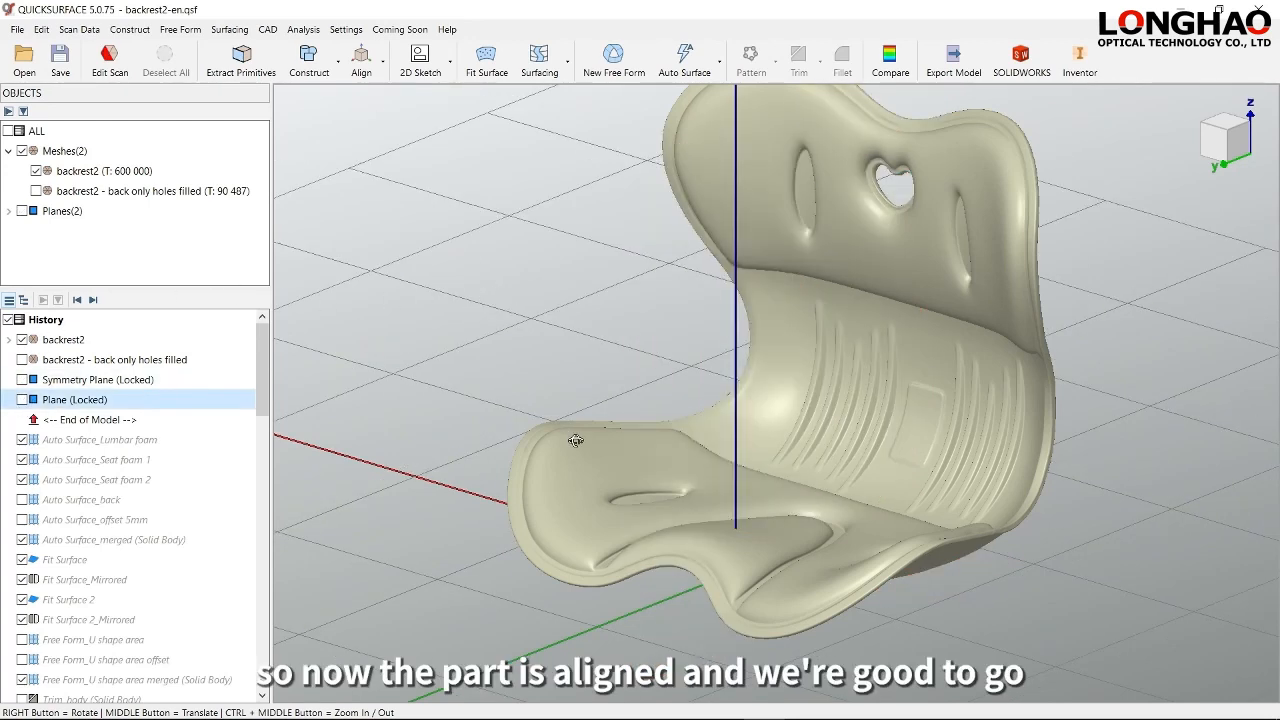
right_drag(569, 431, 724, 445)
right_click(1236, 232)
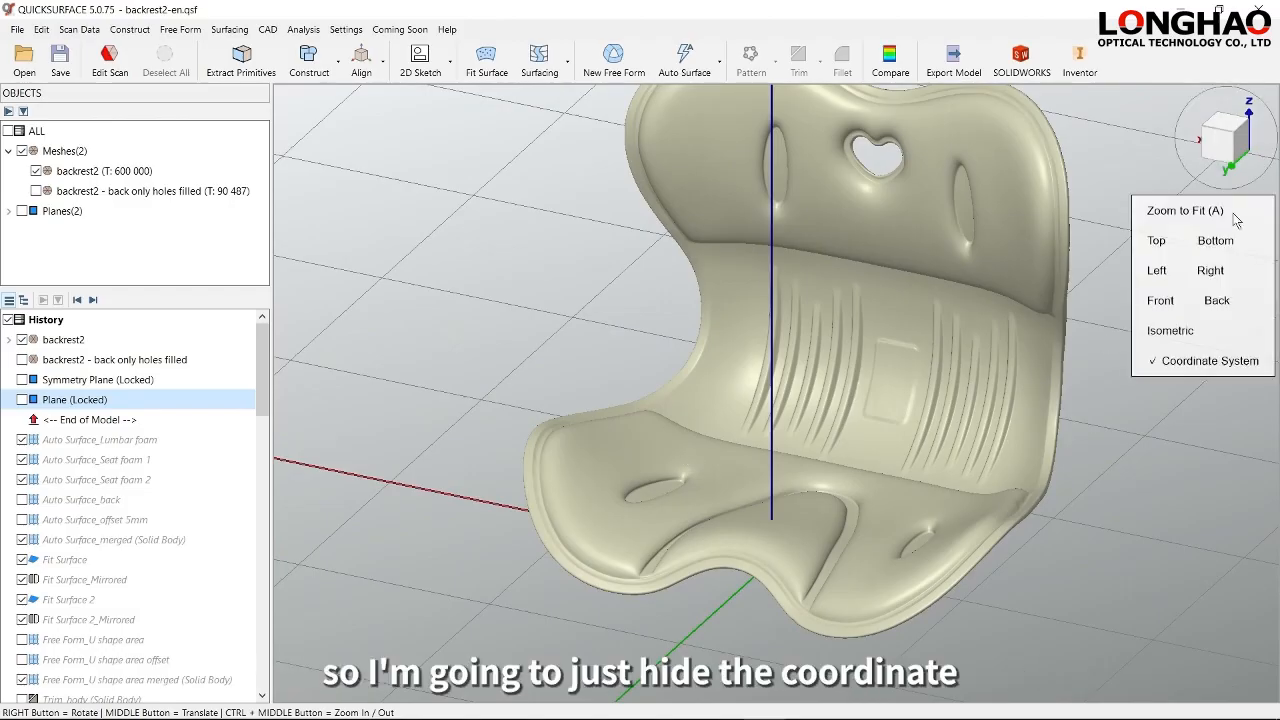
click(1187, 366)
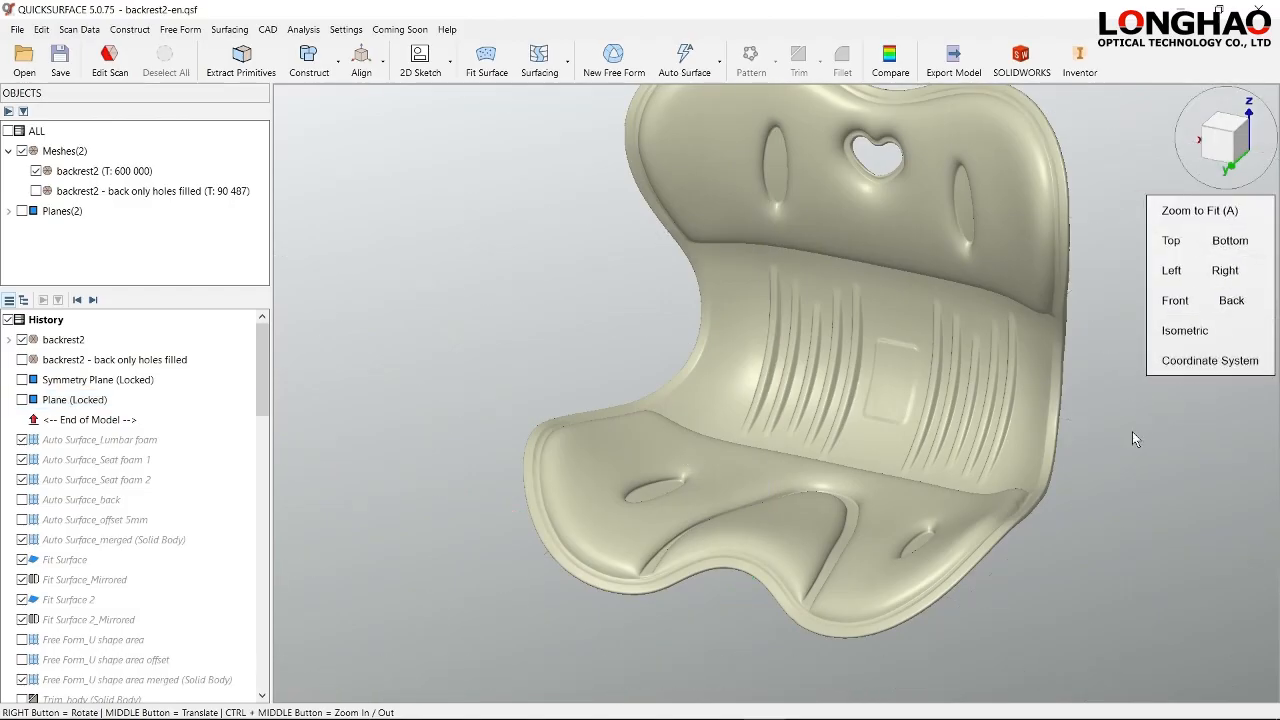
- List the saved selection statuses under the backrest2 mesh in the history, highlighting the mesh briefly and deselecting it
right_drag(682, 356, 663, 383)
right_drag(792, 393, 816, 405)
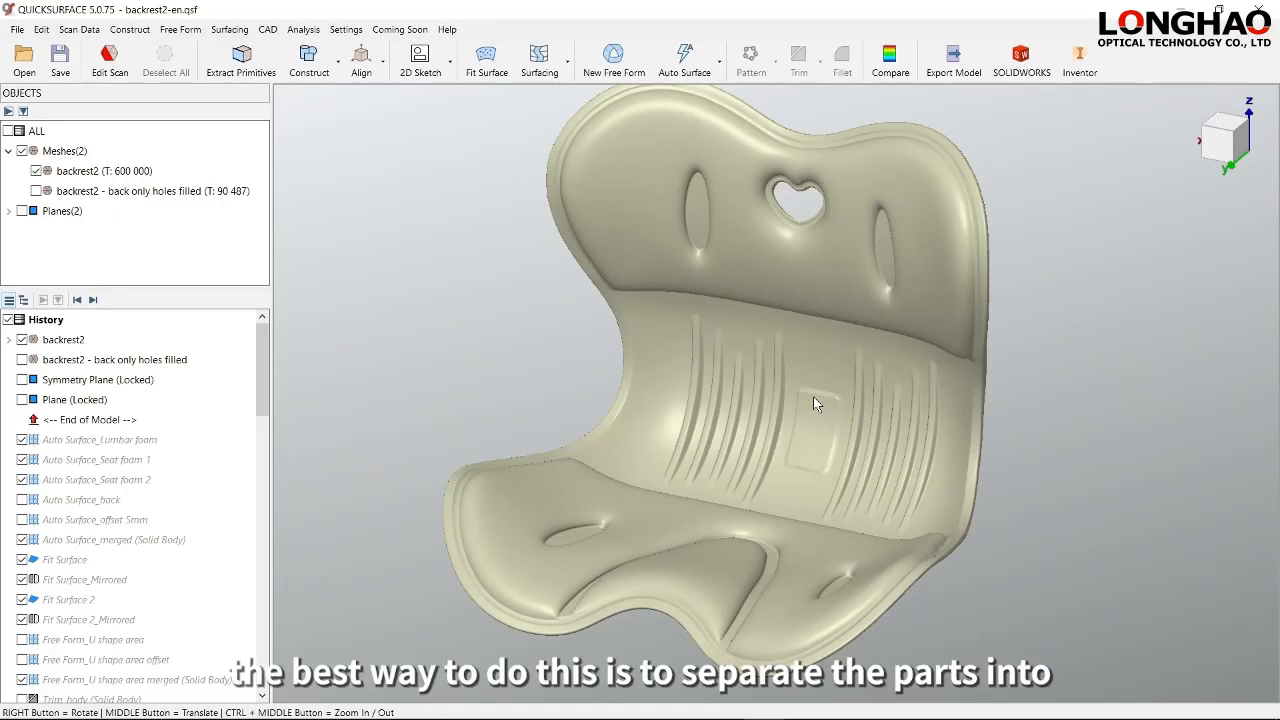
right_drag(813, 396, 800, 466)
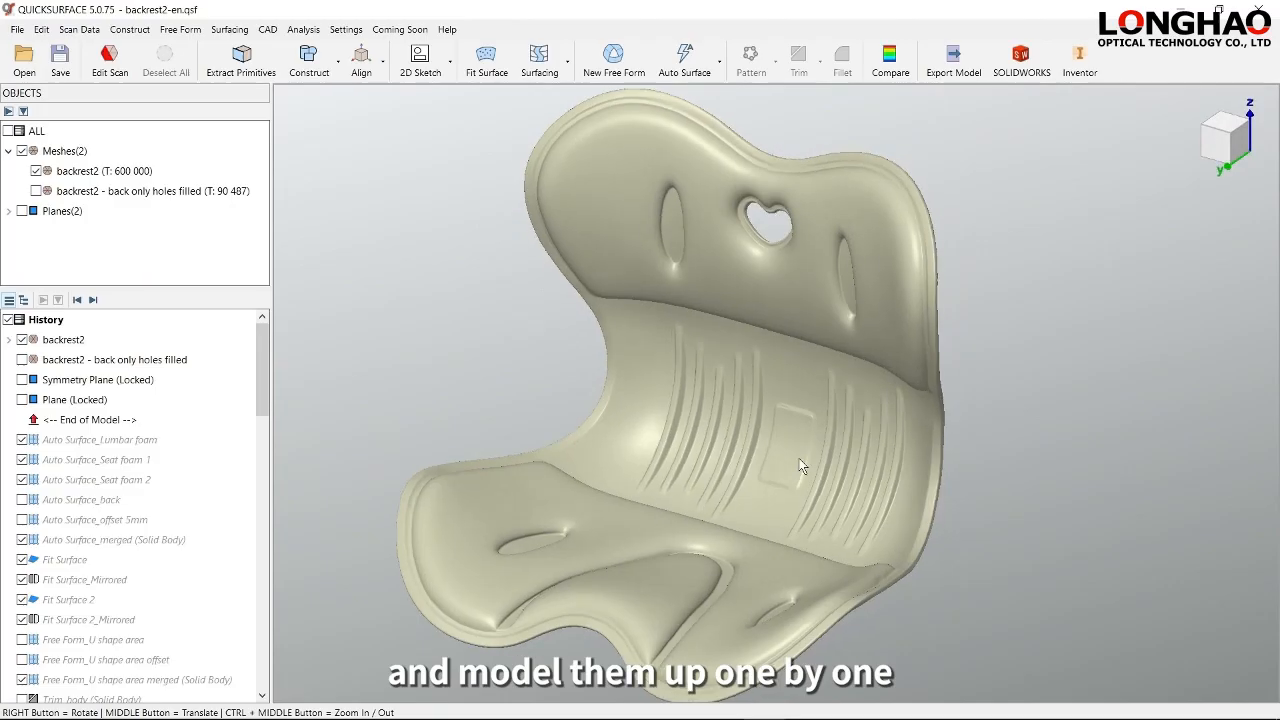
click(9, 340)
click(62, 340)
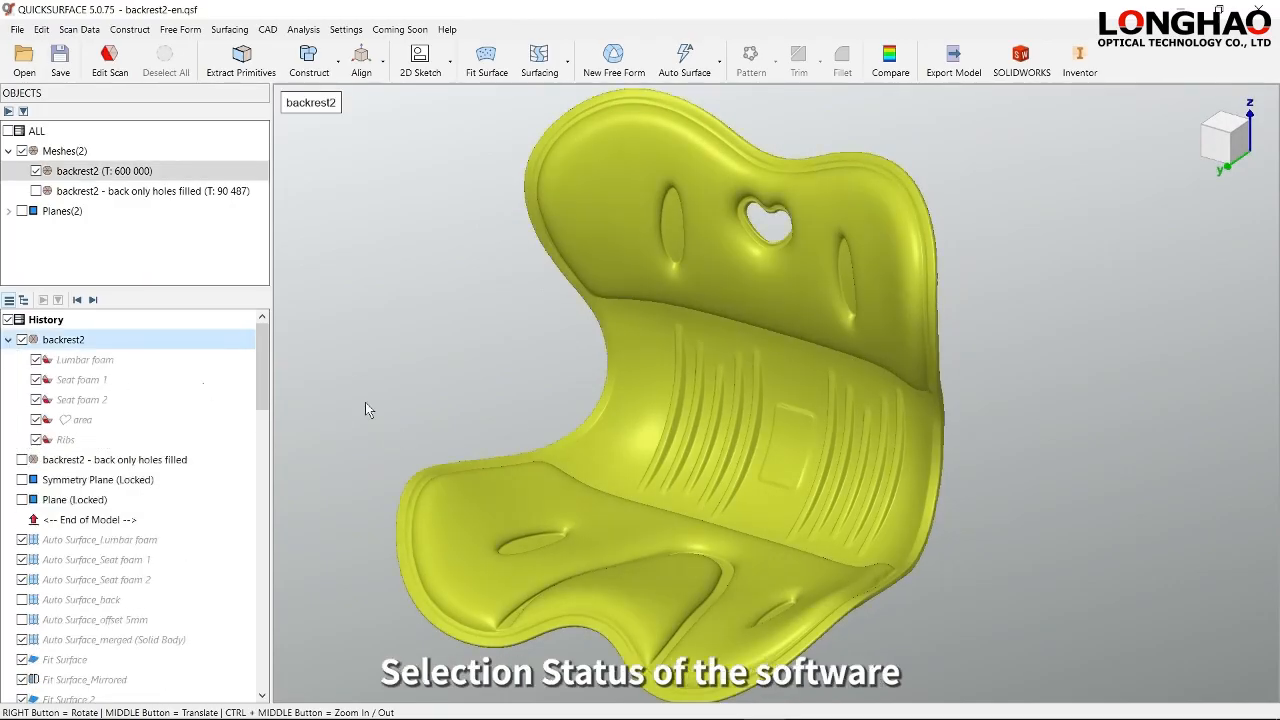
middle_drag(616, 426, 717, 435)
click(543, 371)
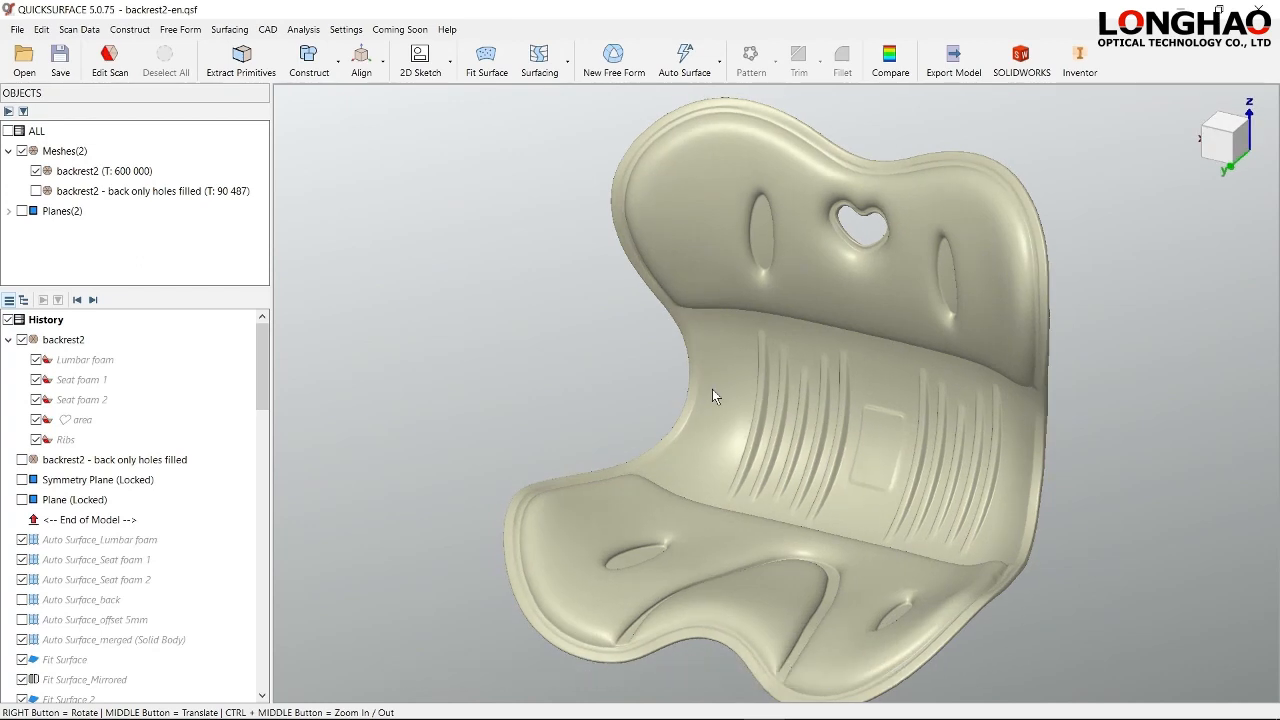
- Look through the selection tools for editing the backrest2 scan and close the editing dialog
click(110, 62)
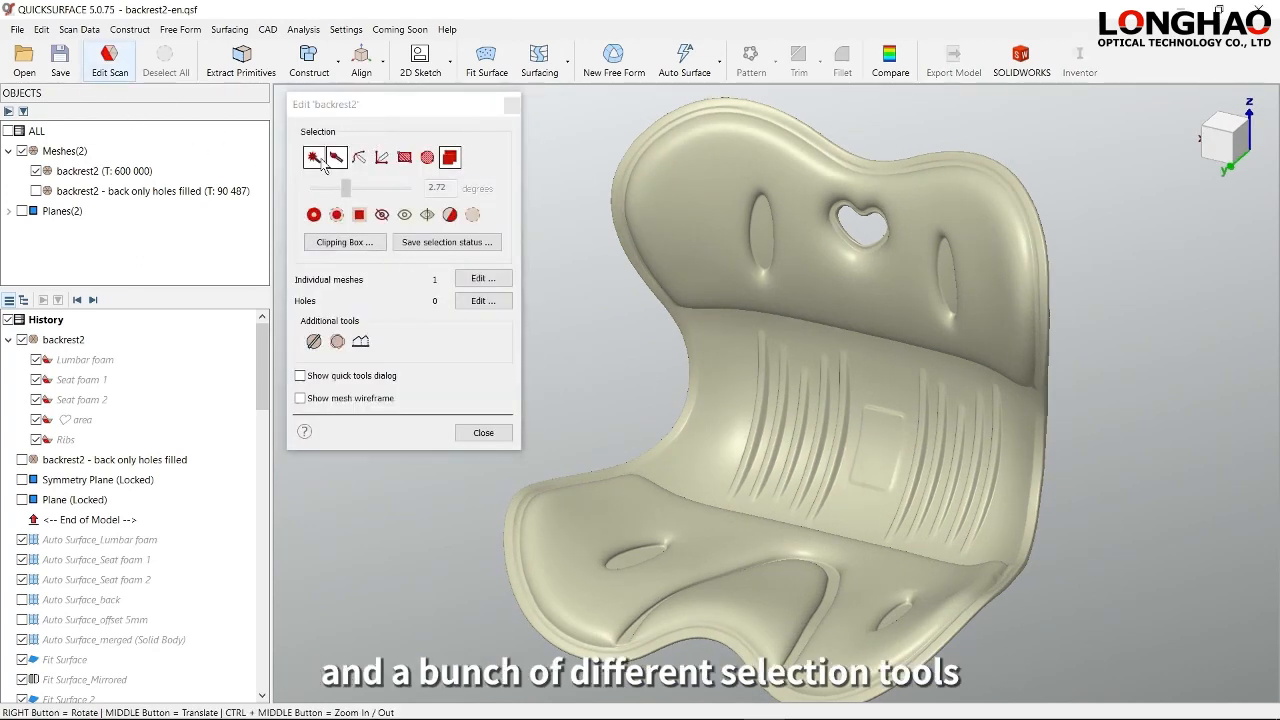
click(448, 165)
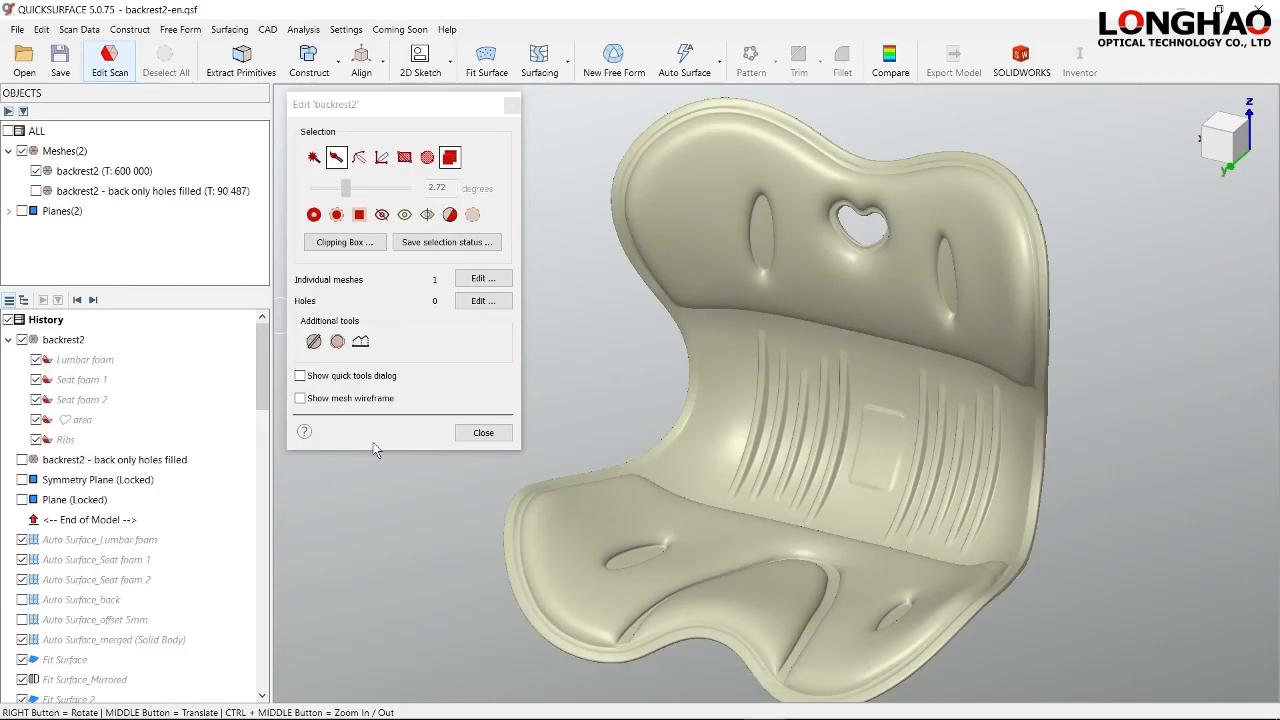
click(483, 432)
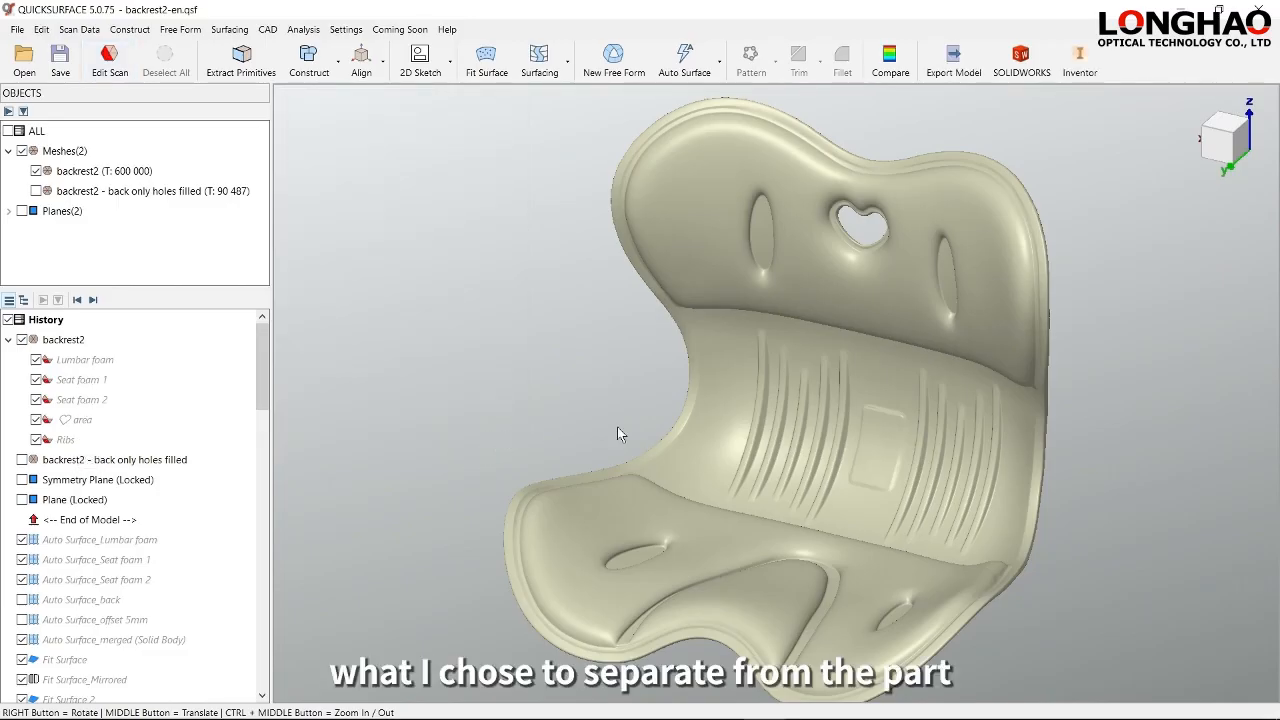
- Examine the lumbar and seat foam areas of the backrest, and restore the Lumbar foam selection status to isolate that region
right_drag(801, 416, 728, 417)
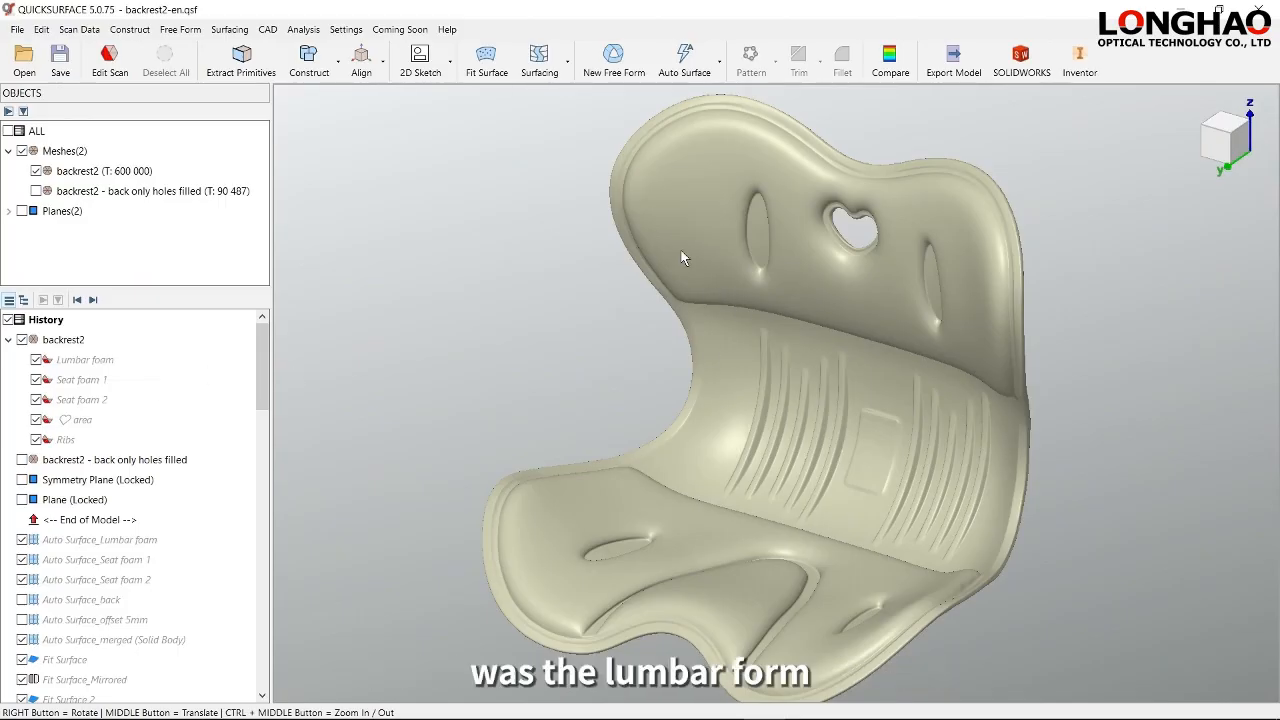
right_drag(890, 322, 733, 405)
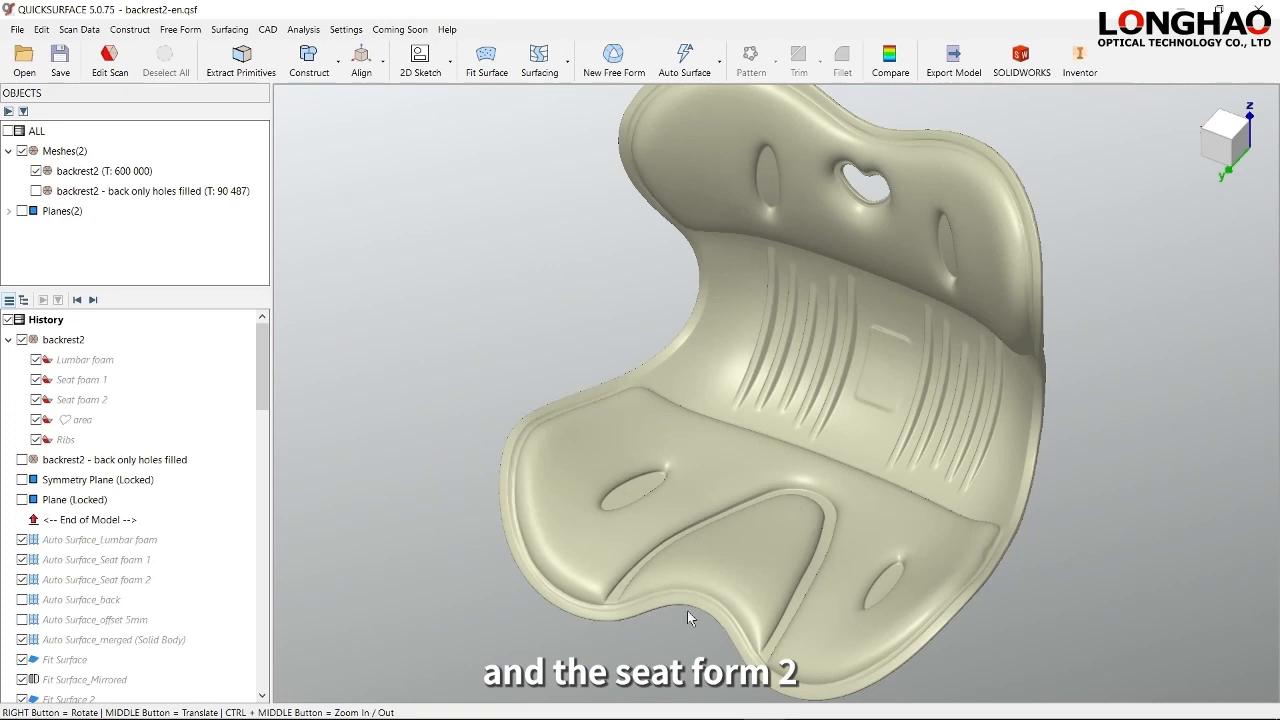
right_drag(740, 467, 801, 221)
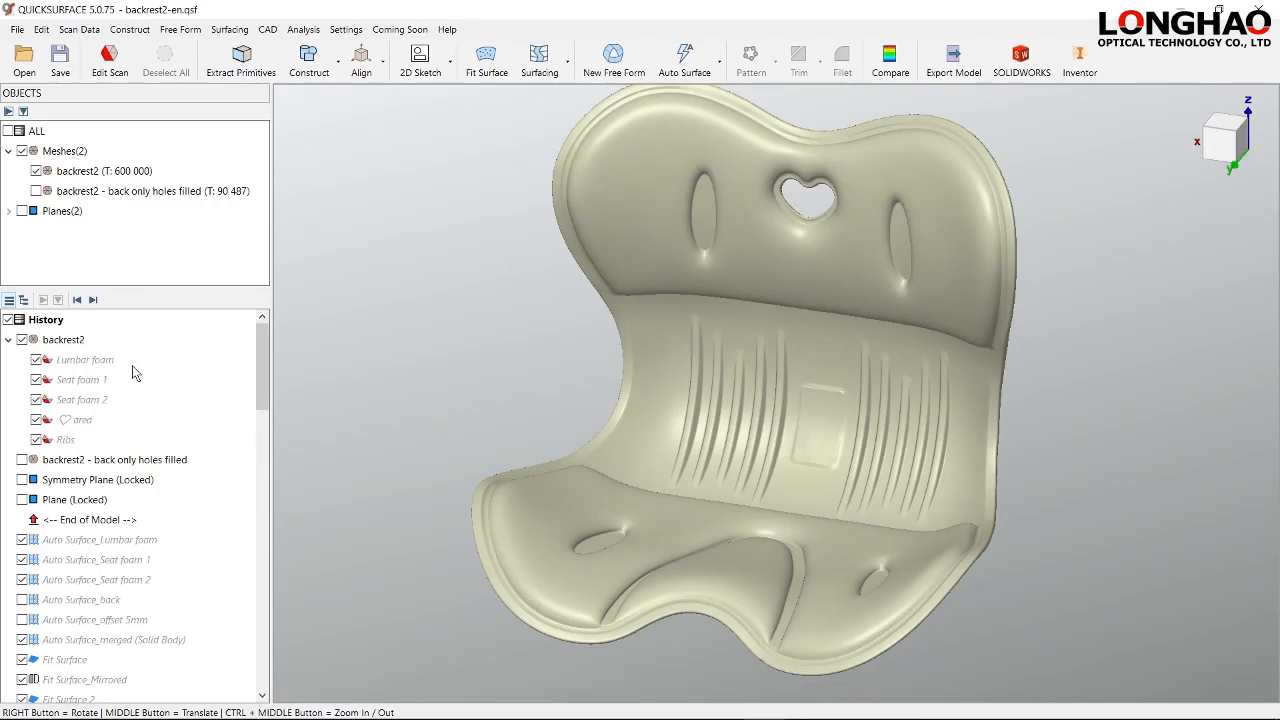
double_click(95, 364)
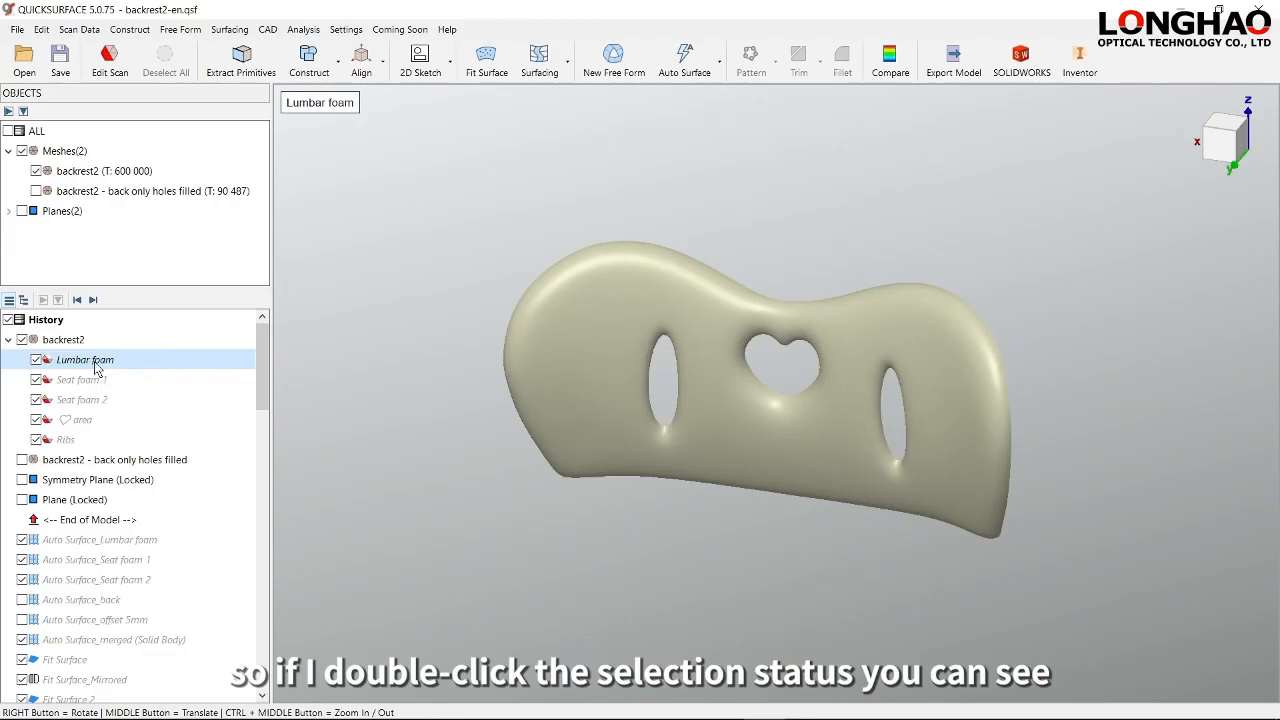
mouse_move(621, 399)
right_down()
mouse_move(794, 397)
mouse_move(571, 363)
mouse_move(834, 387)
mouse_move(780, 408)
mouse_move(809, 389)
mouse_move(603, 386)
mouse_move(957, 403)
mouse_move(814, 401)
mouse_move(896, 398)
right_up()
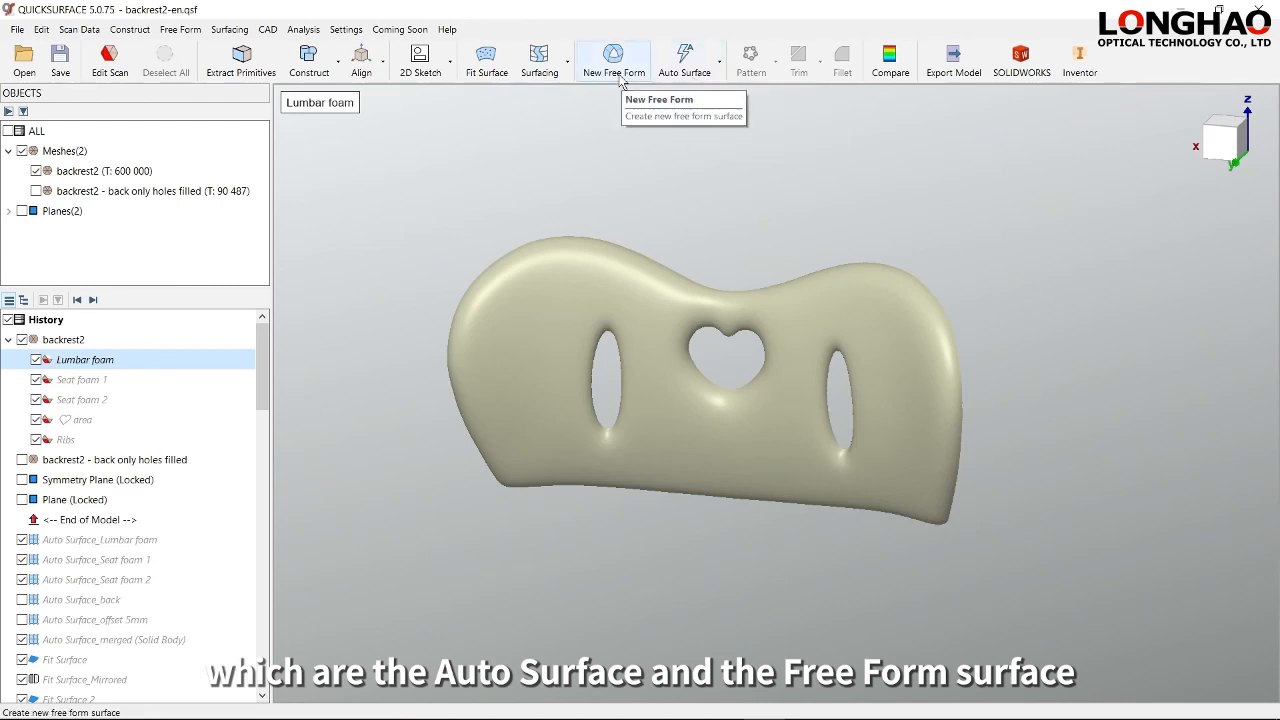
- Try an Auto Surface on the isolated Lumbar foam mesh with a custom target quads count of 500
click(697, 78)
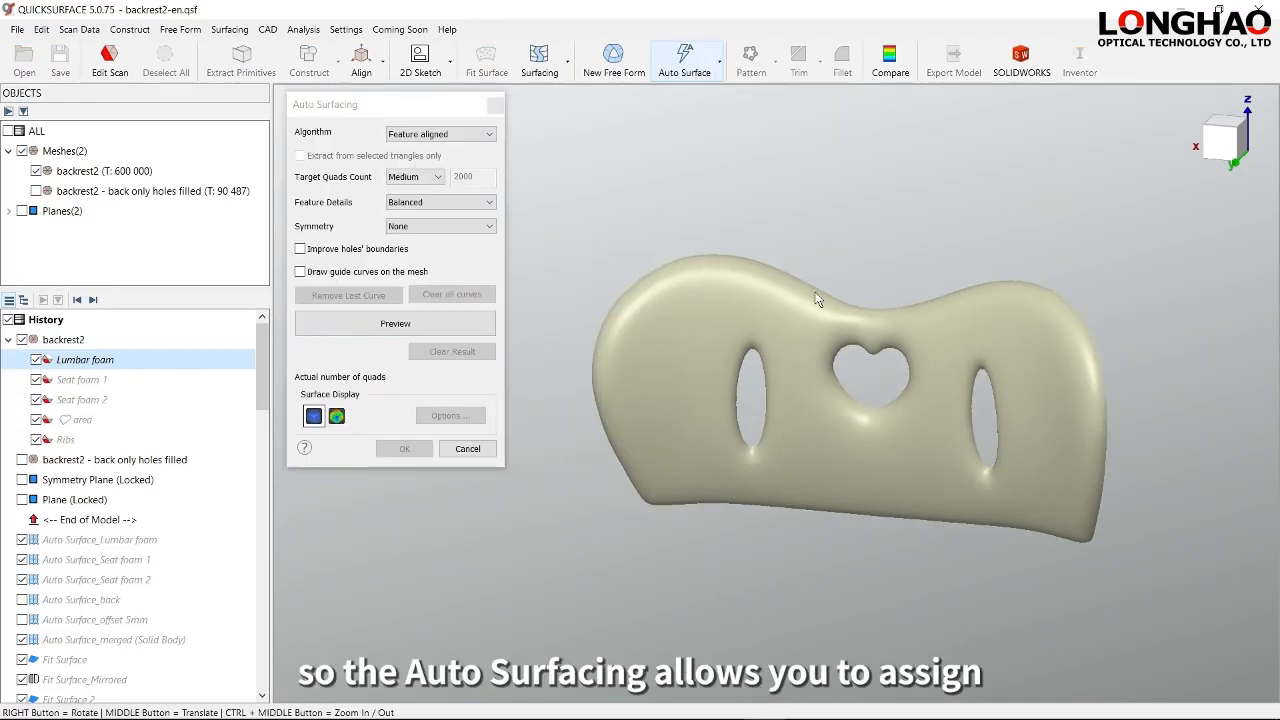
click(435, 177)
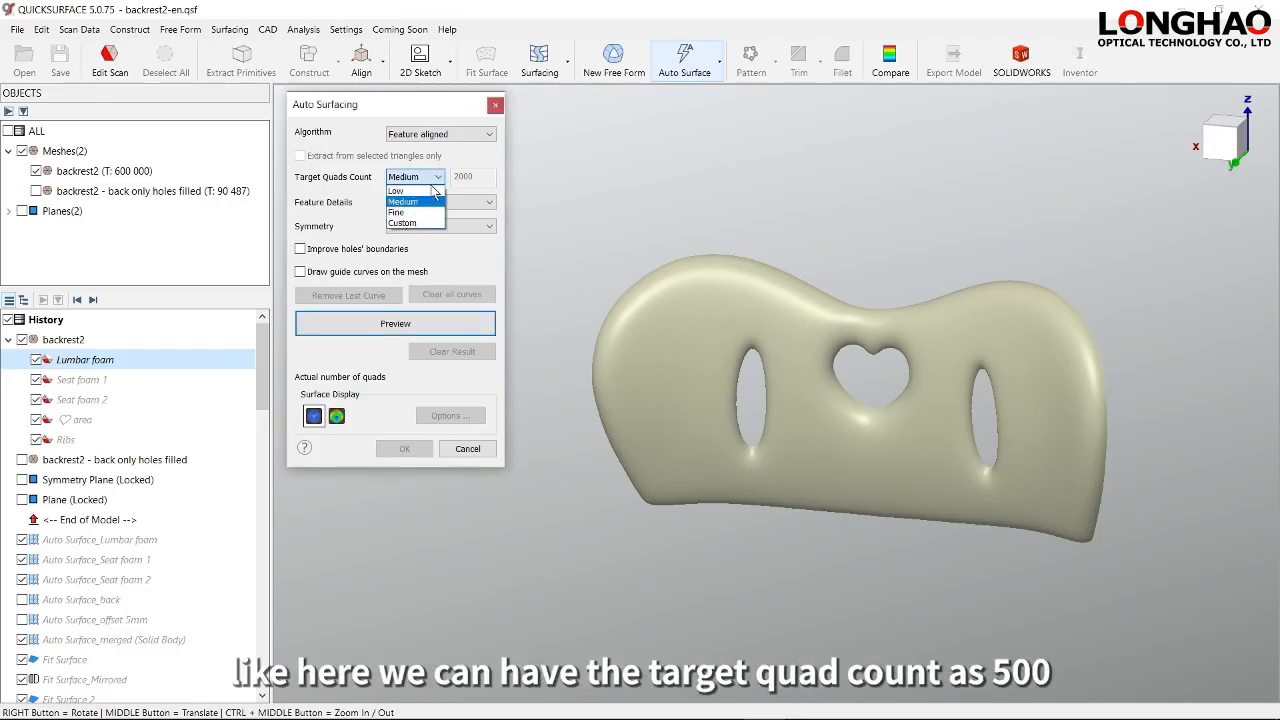
click(419, 226)
click(463, 176)
double_click(463, 176)
text(5)
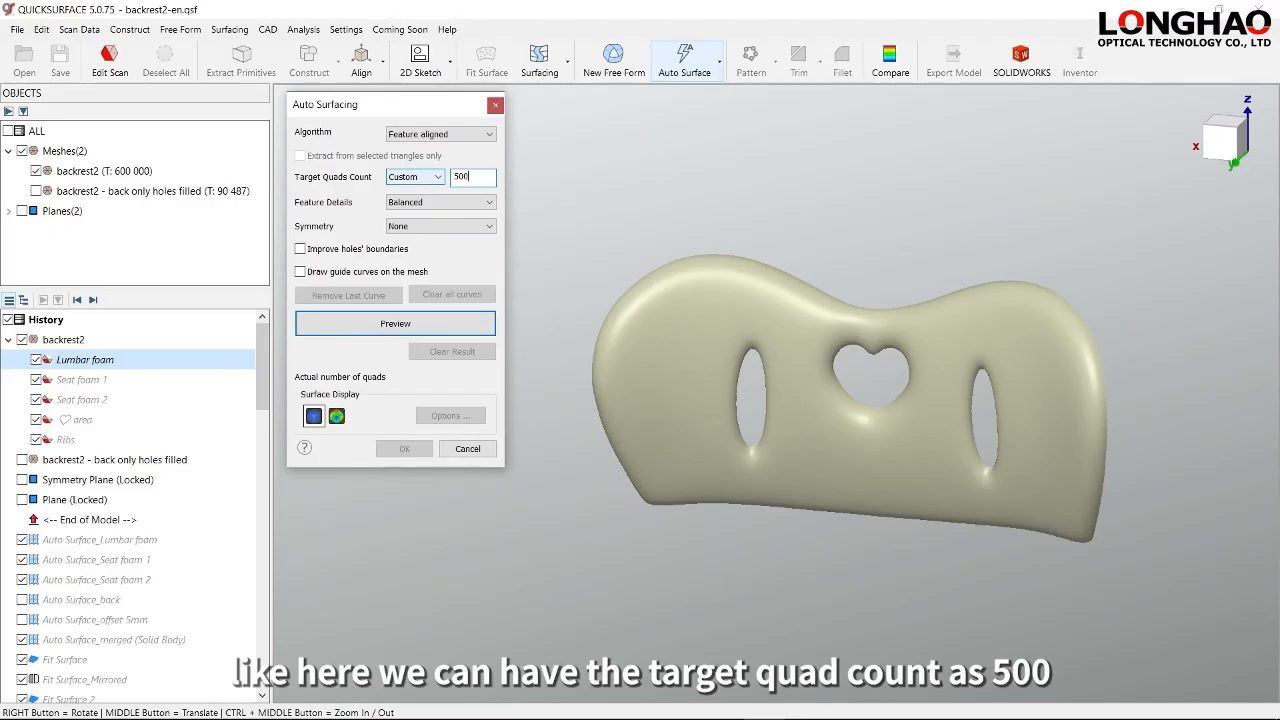
- Preview the auto surface with OYZ symmetry and improved holes' boundaries, and cancel it
click(440, 226)
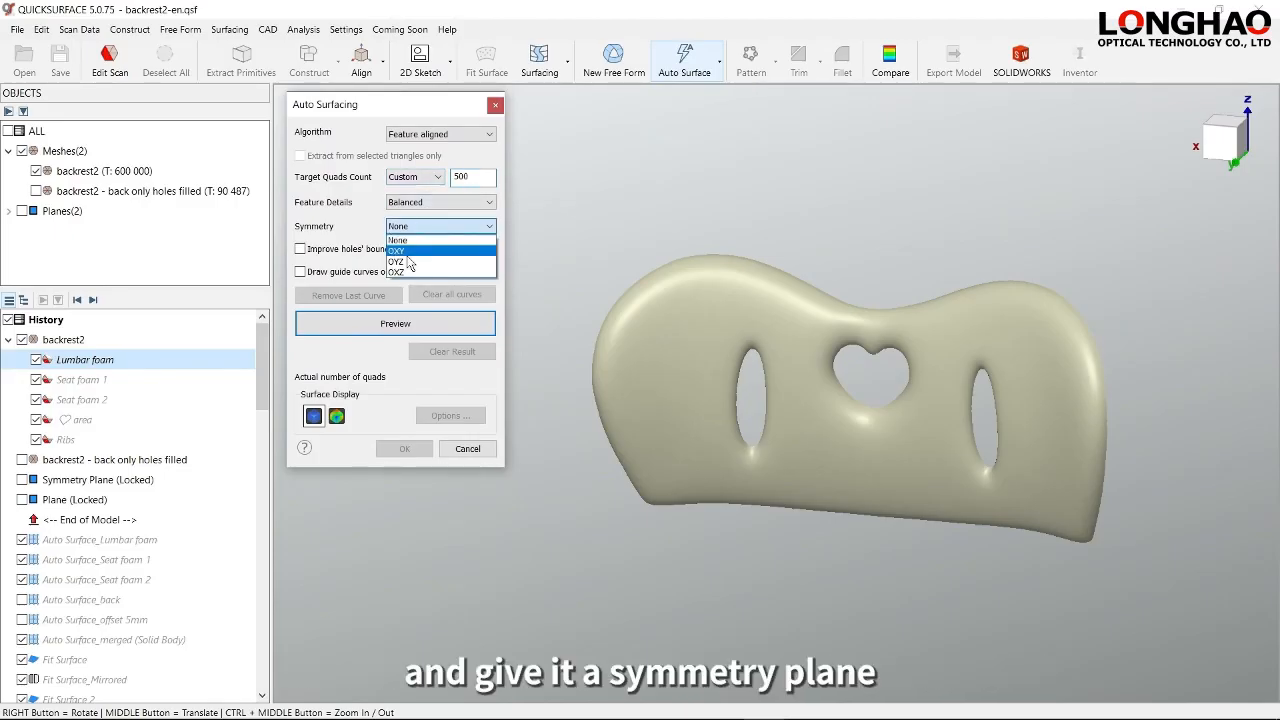
click(405, 262)
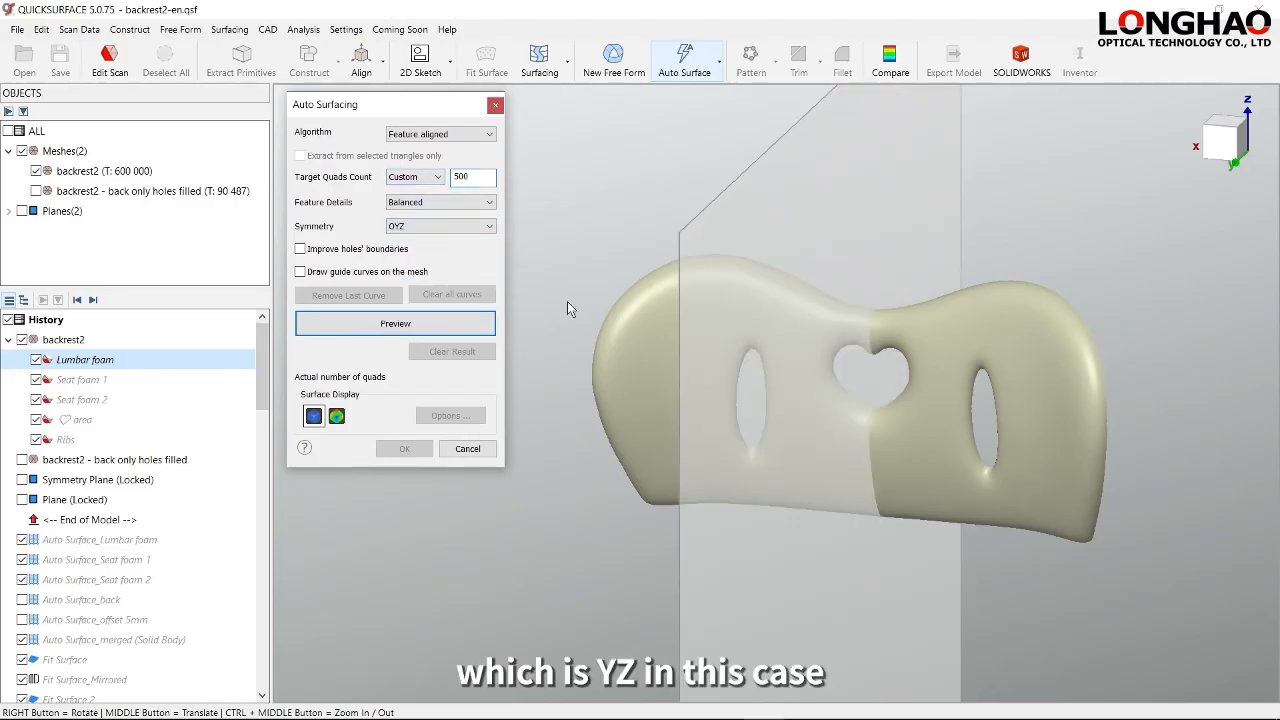
click(300, 249)
mouse_move(1040, 391)
right_down()
mouse_move(701, 357)
mouse_move(1022, 397)
right_up()
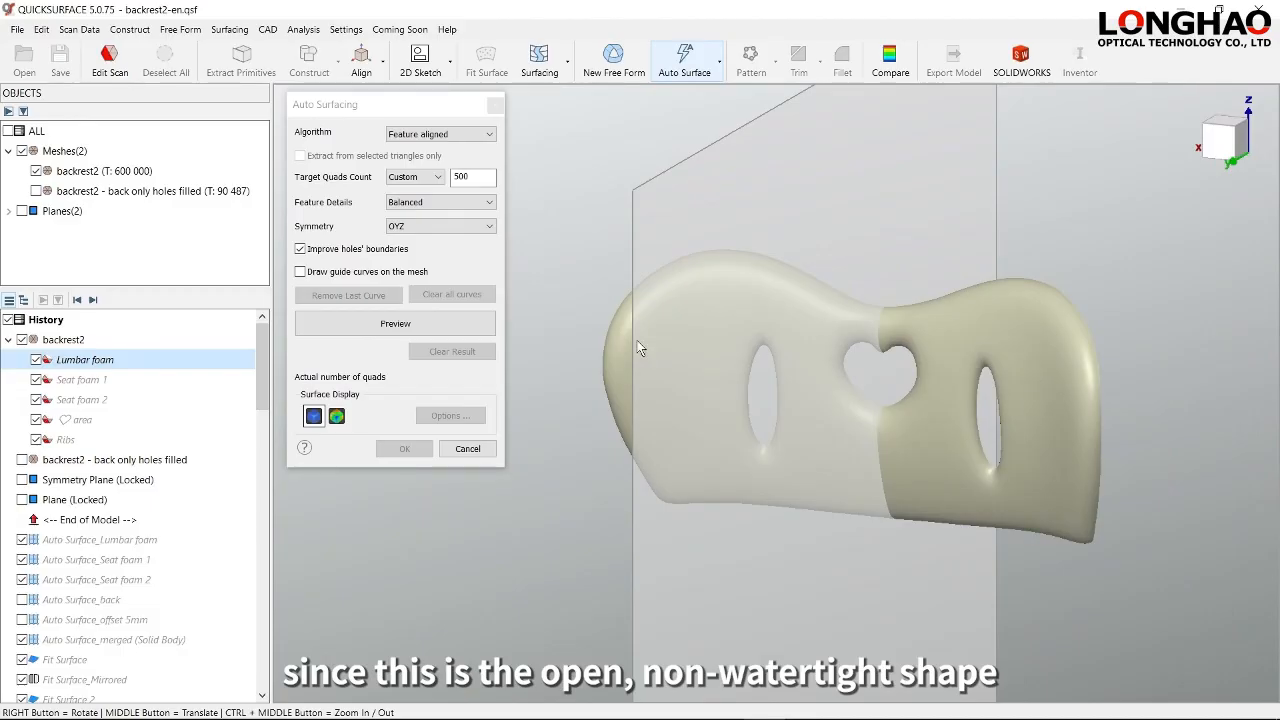
click(396, 326)
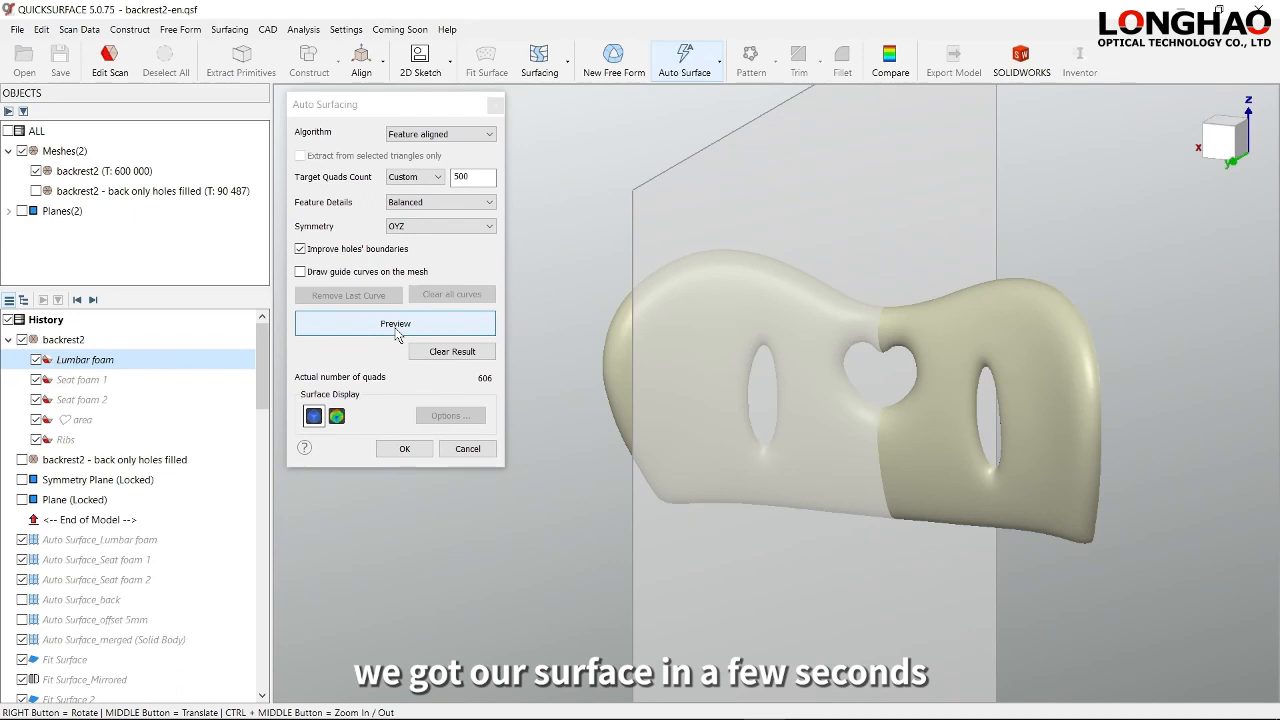
click(468, 449)
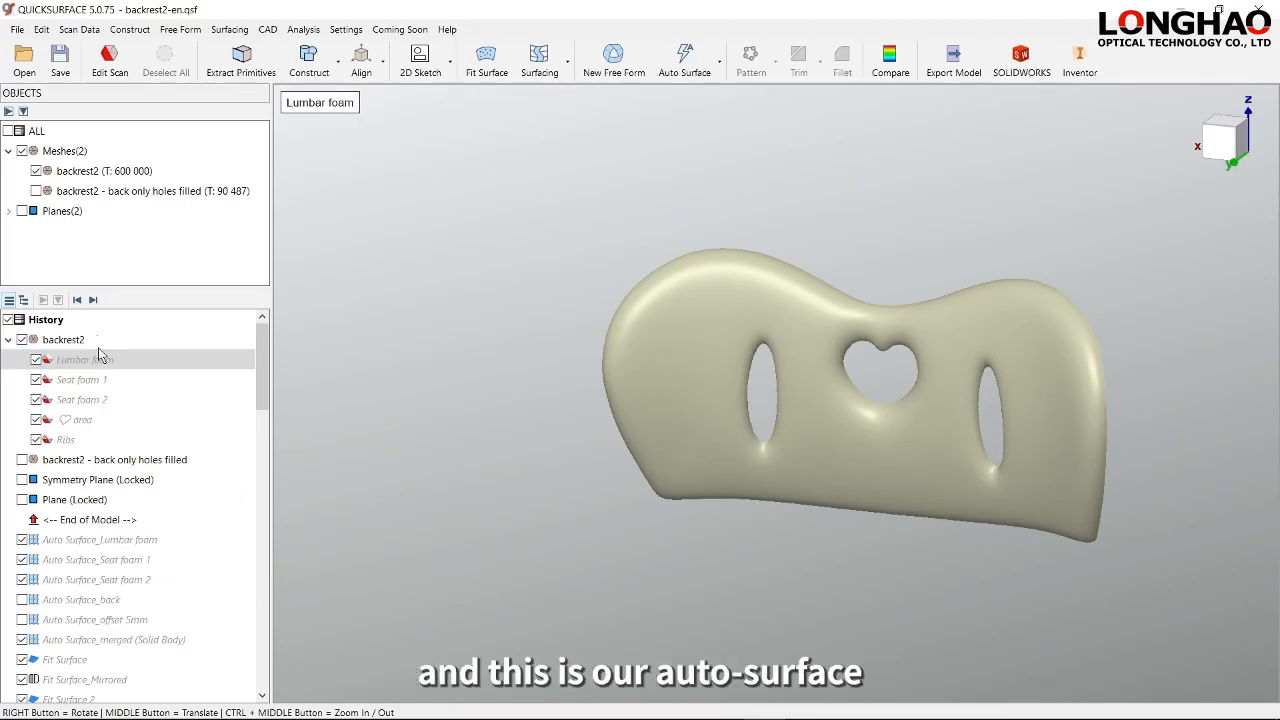
- Roll the history forward one feature to include Auto Surface_Lumbar foam, and inspect how it overlaps the mesh
click(93, 299)
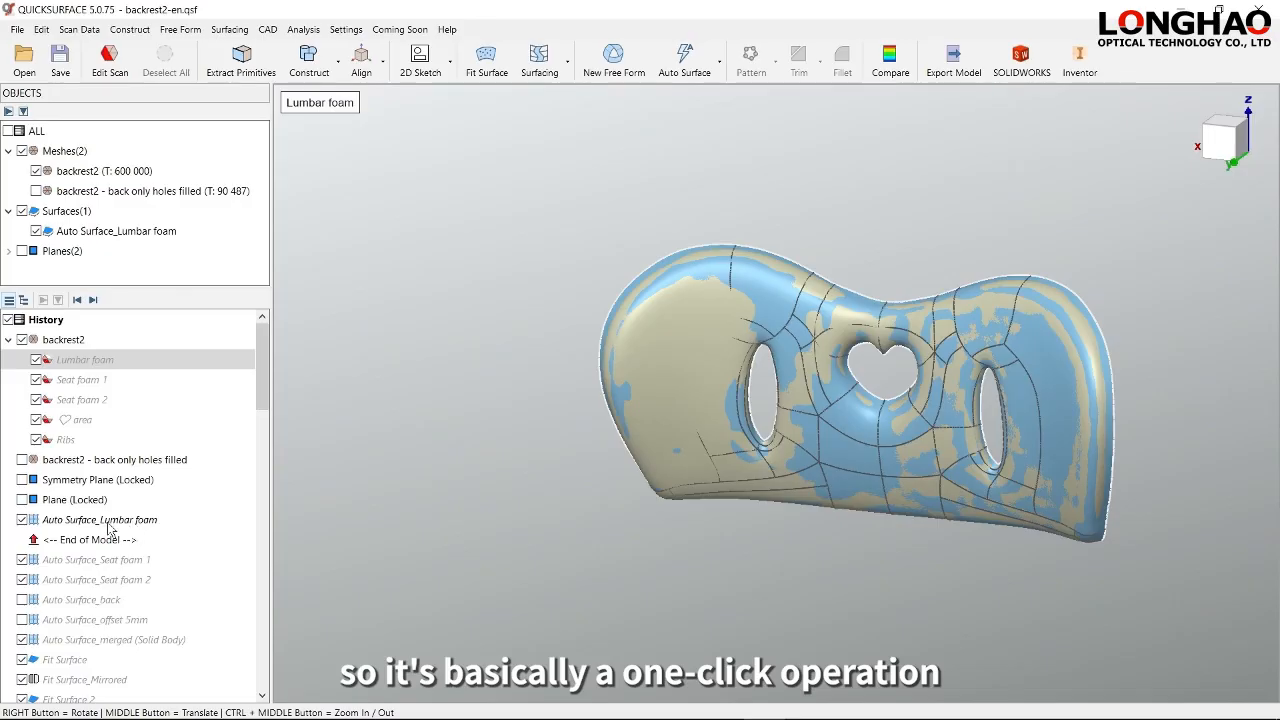
middle_drag(745, 449, 641, 466)
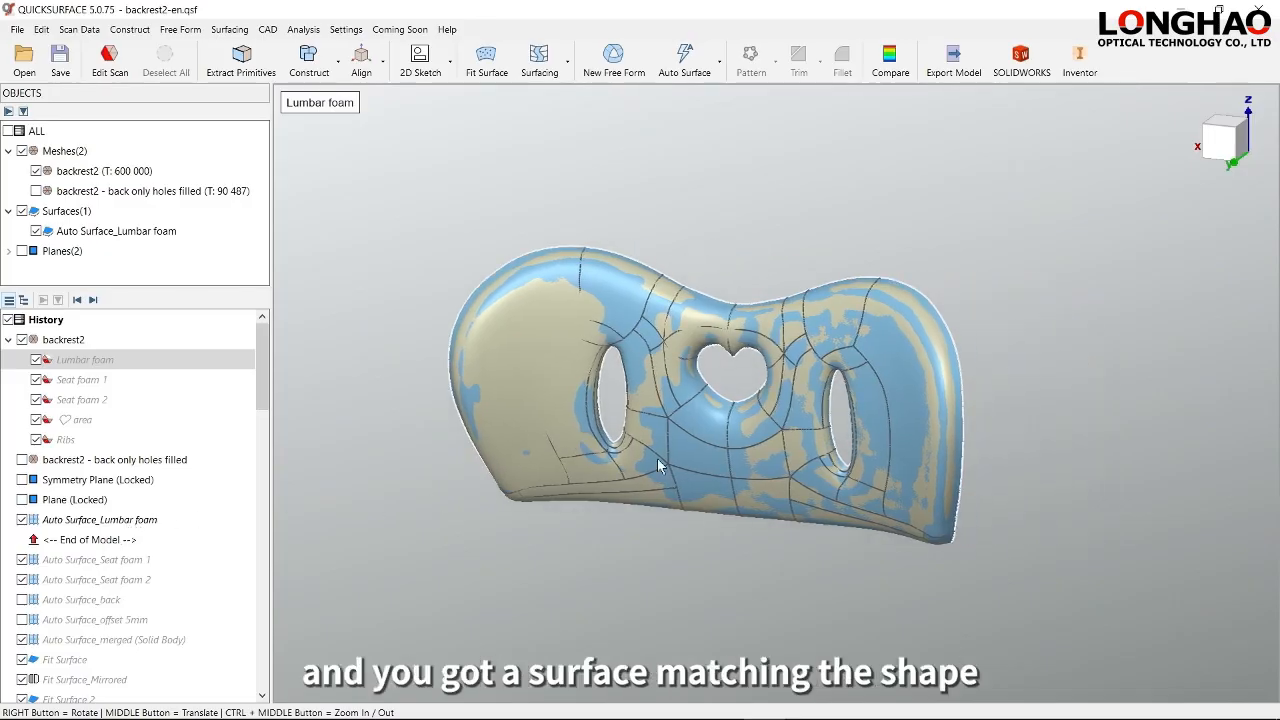
right_drag(641, 466, 661, 443)
right_drag(863, 363, 765, 391)
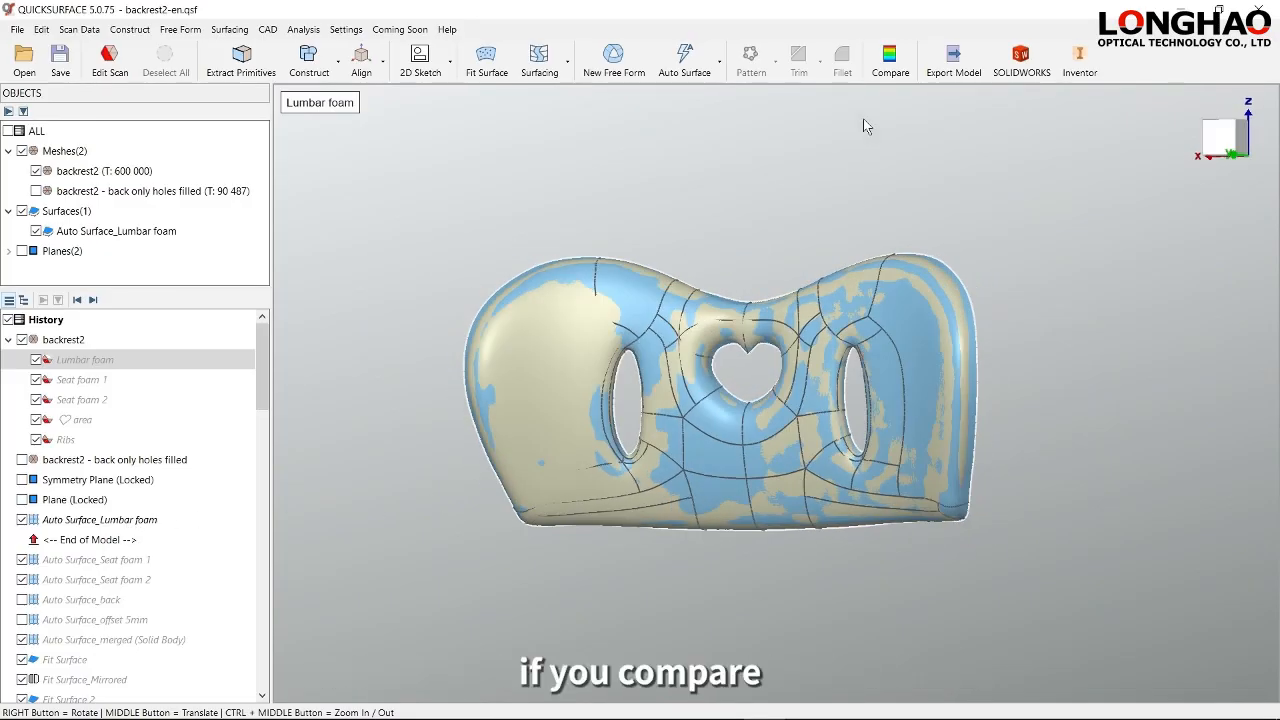
- Compare the Lumbar foam auto surface with the mesh from several angles to check its deviation, and close the comparison
click(890, 60)
right_drag(857, 262, 816, 507)
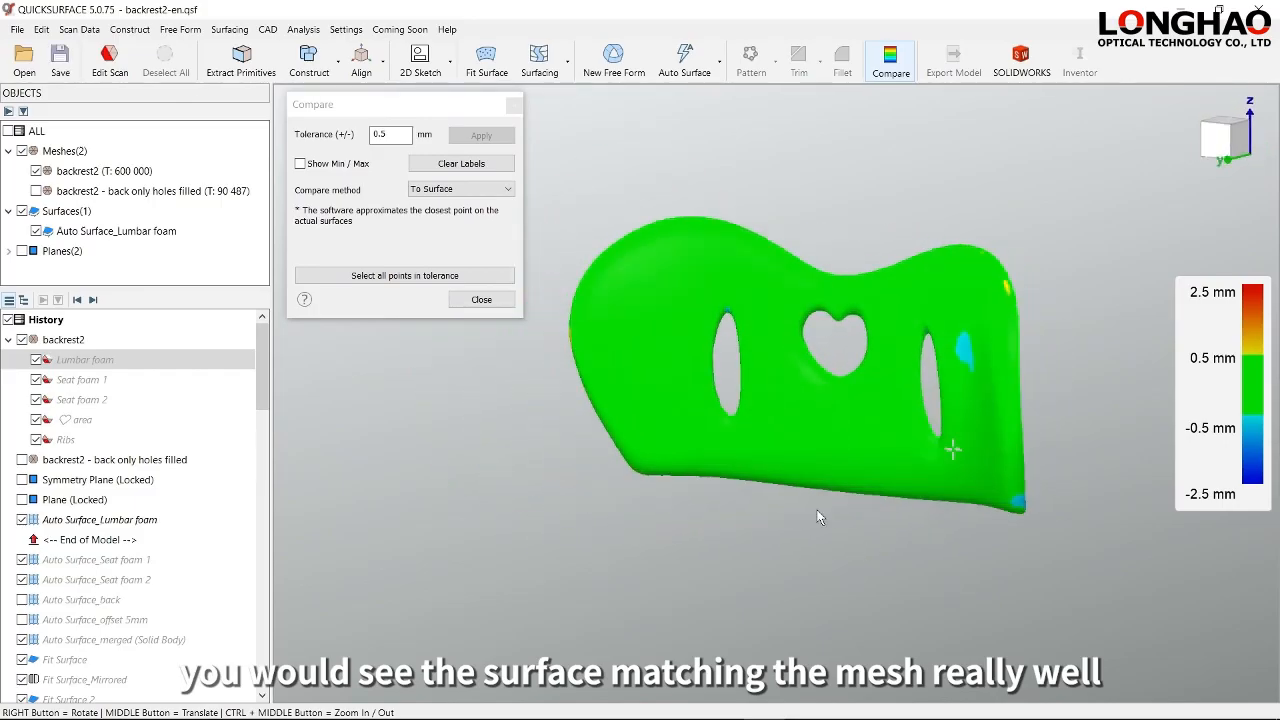
right_drag(852, 436, 820, 448)
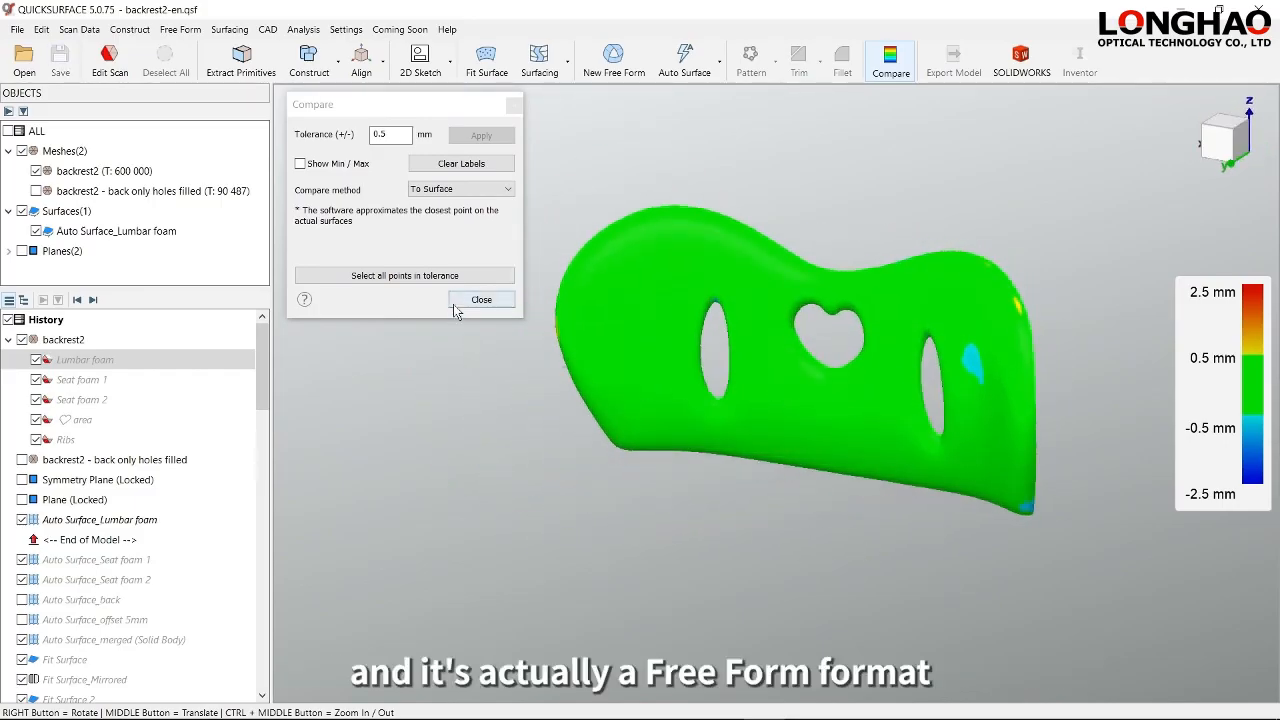
click(458, 302)
- Open the Lumbar foam auto surface for free-form editing and examine its control net from several angles
right_drag(520, 371, 705, 270)
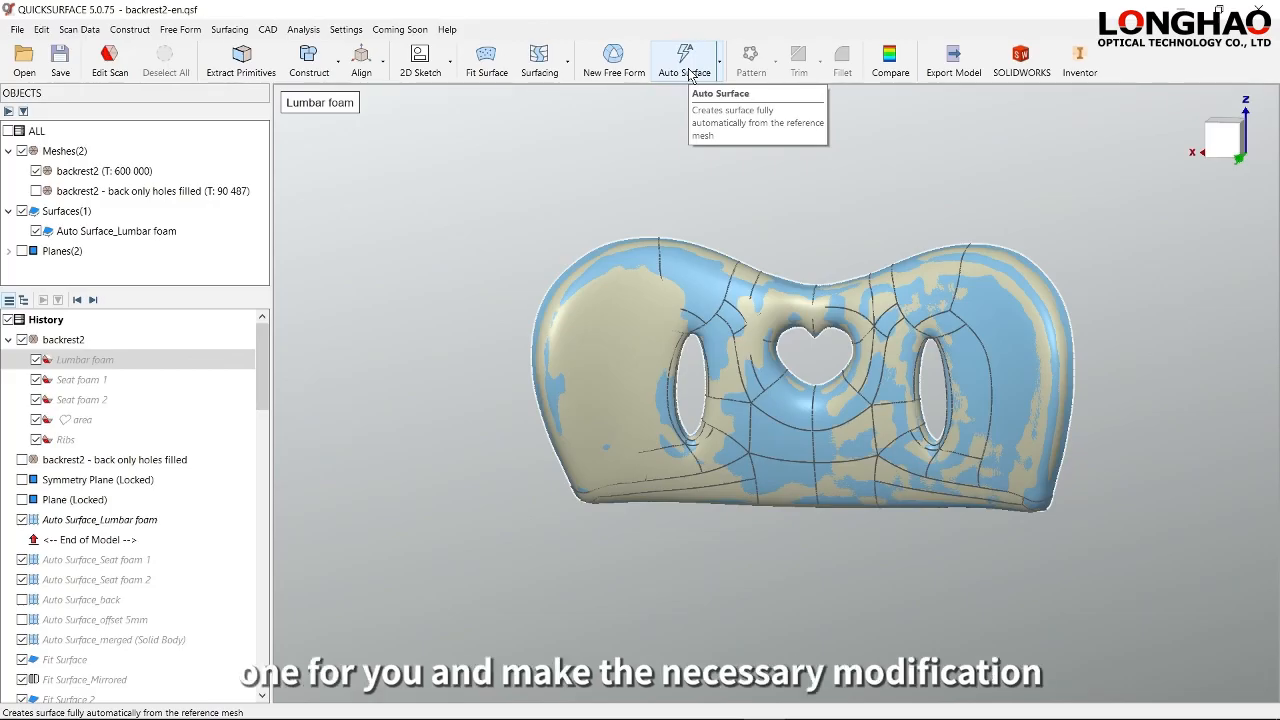
double_click(638, 302)
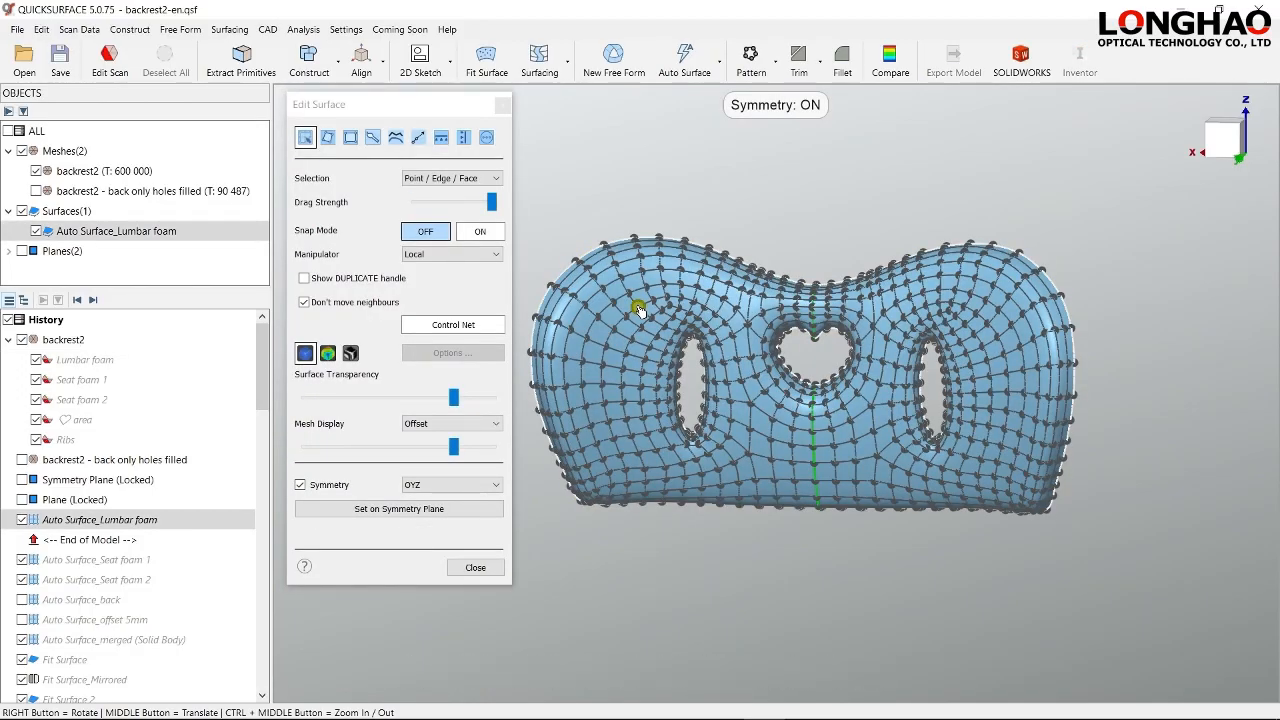
right_drag(838, 485, 899, 411)
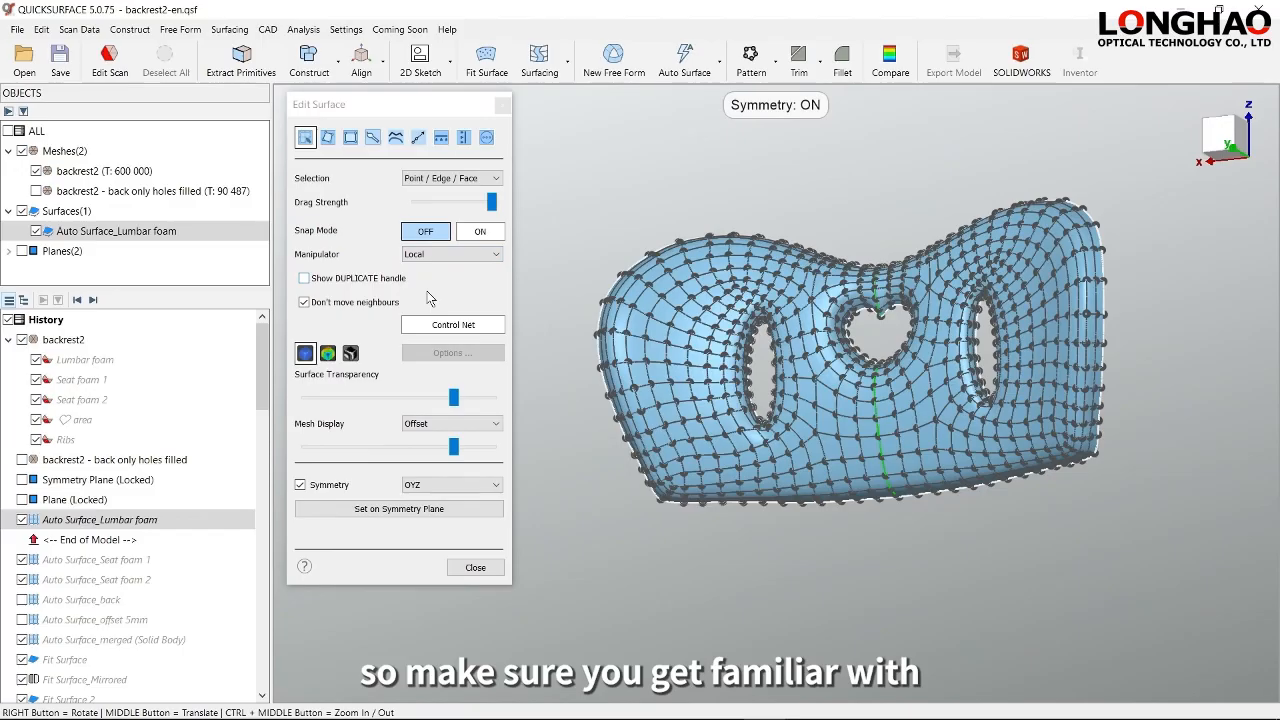
right_drag(605, 370, 740, 452)
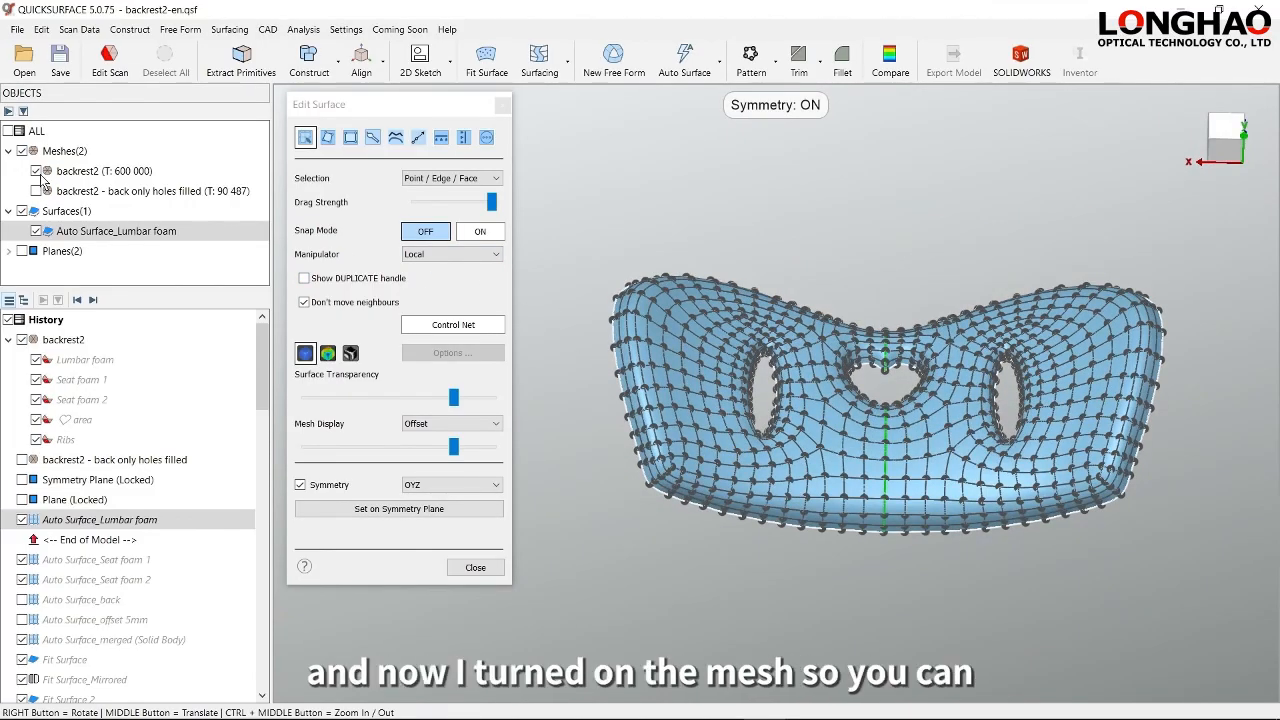
middle_drag(896, 516, 834, 486)
right_drag(834, 486, 832, 500)
scroll(875, 439, up, 3)
right_drag(880, 455, 850, 505)
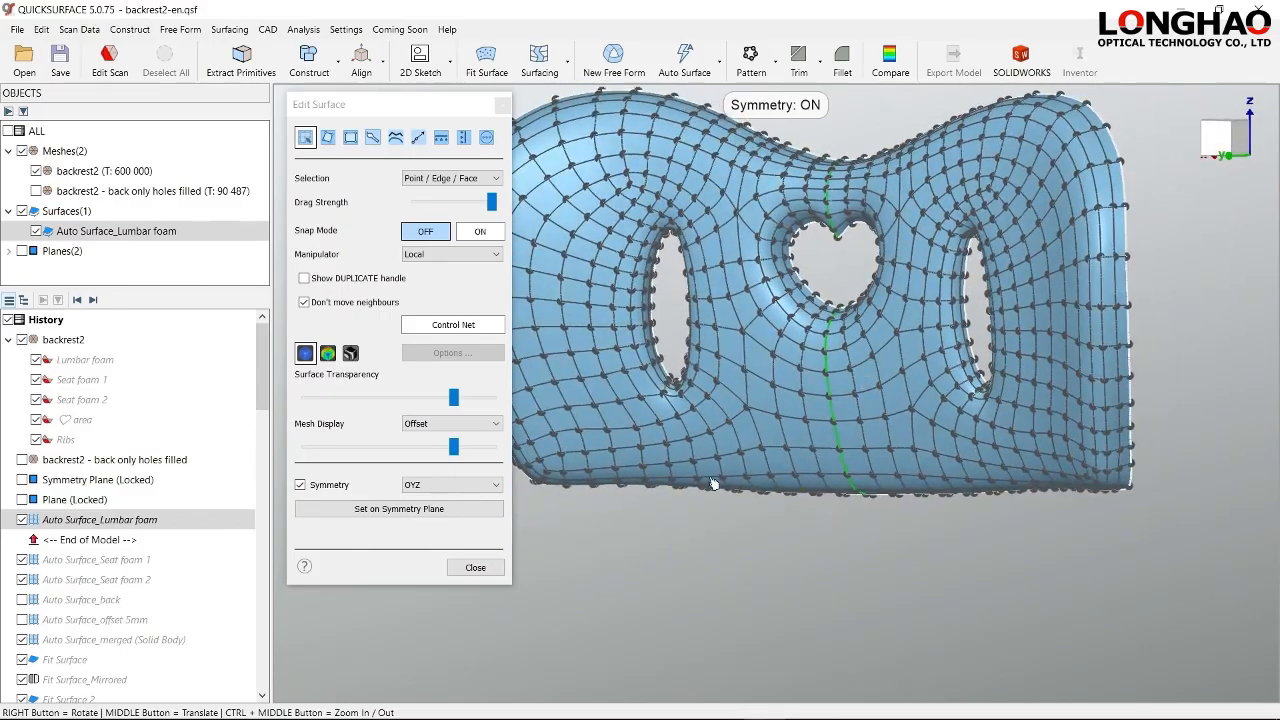
- Lower the surface transparency setting to its minimum, keep the mesh display on Offset, and examine the quads around the heart-shaped hole
drag(455, 403, 309, 404)
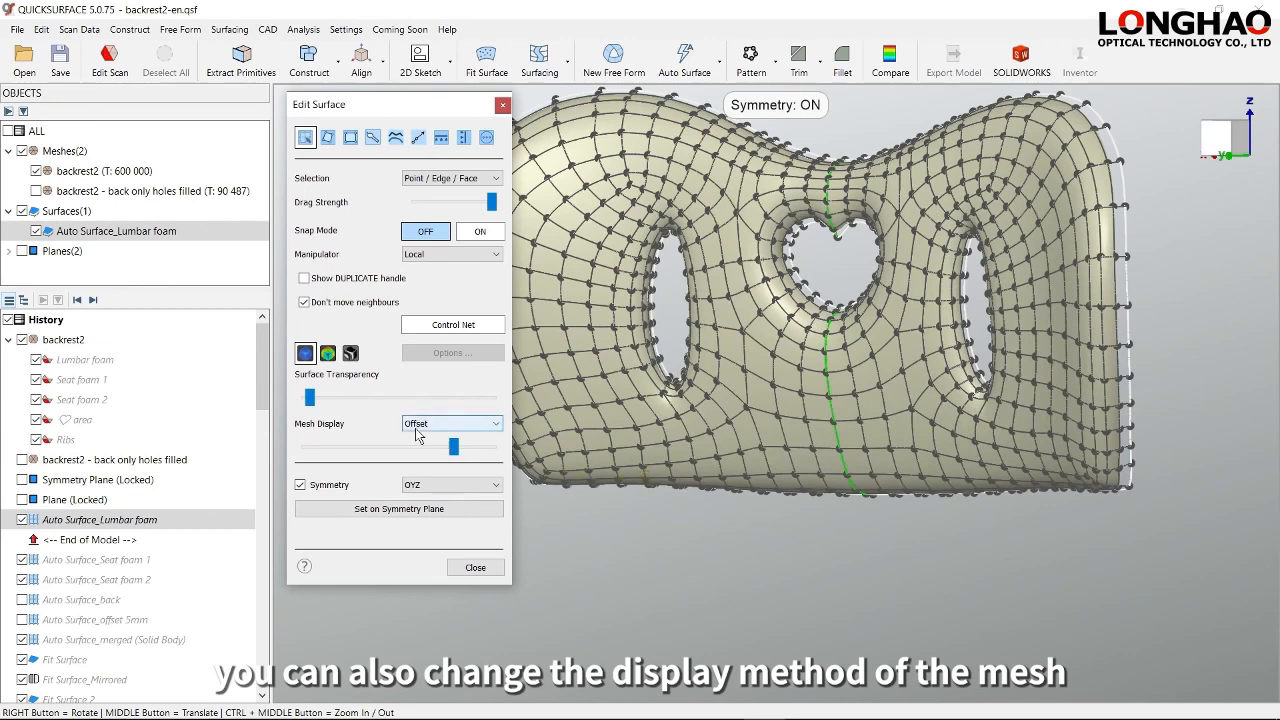
drag(454, 446, 457, 447)
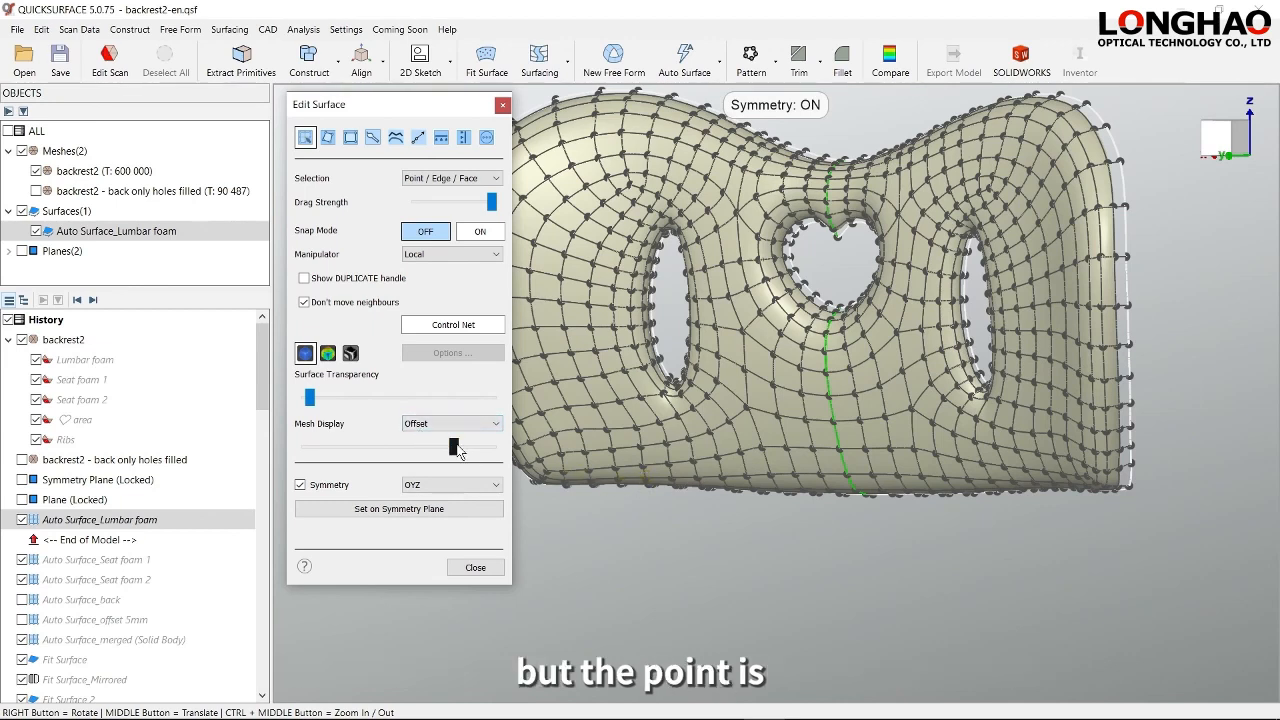
middle_drag(748, 397, 765, 452)
right_drag(820, 378, 797, 328)
scroll(886, 369, up, 4)
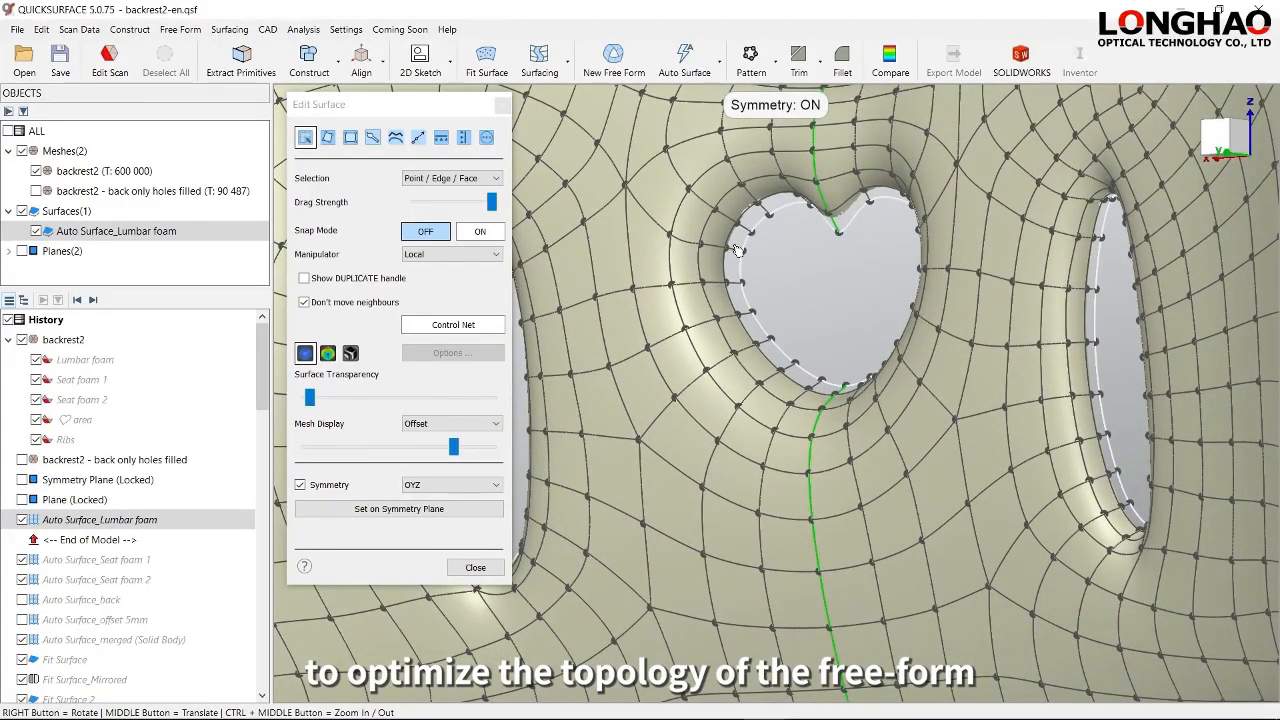
right_drag(725, 390, 878, 282)
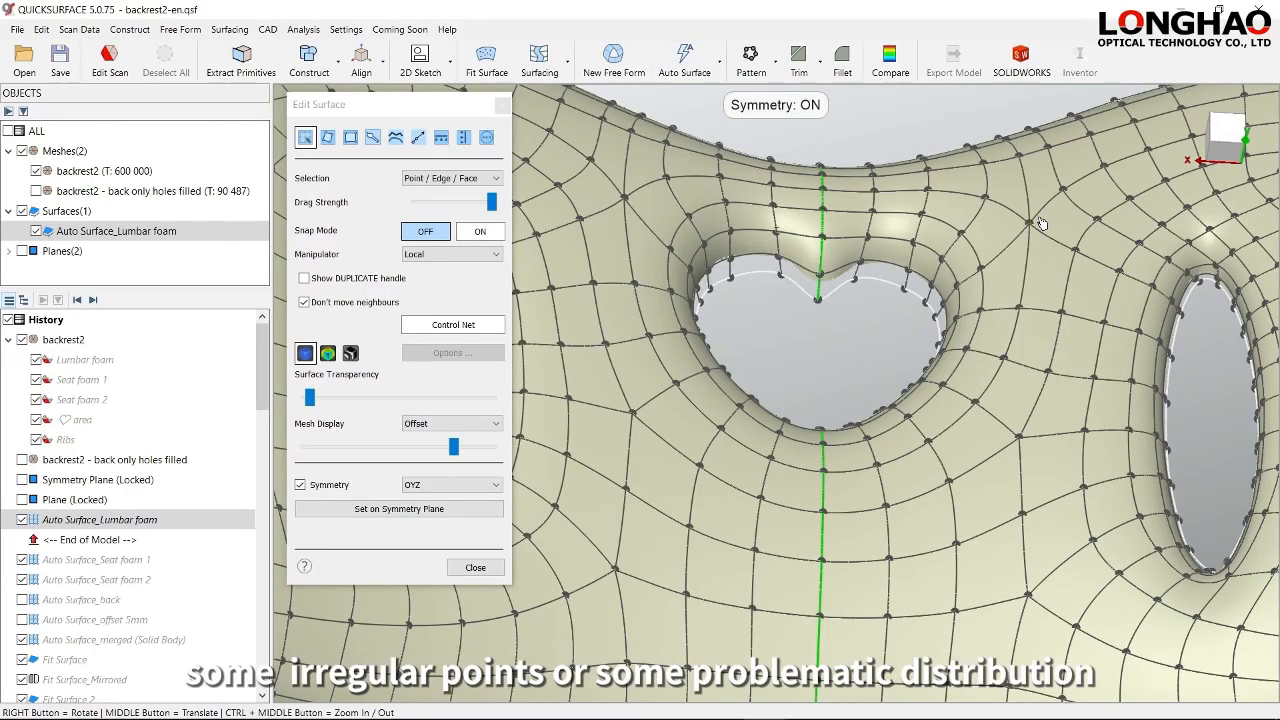
- Examine the Lumbar foam's quad distribution along the lower boundary and outer corner for irregular points, and close the surface editing
middle_drag(876, 570, 872, 470)
right_drag(923, 547, 924, 512)
middle_drag(903, 610, 877, 251)
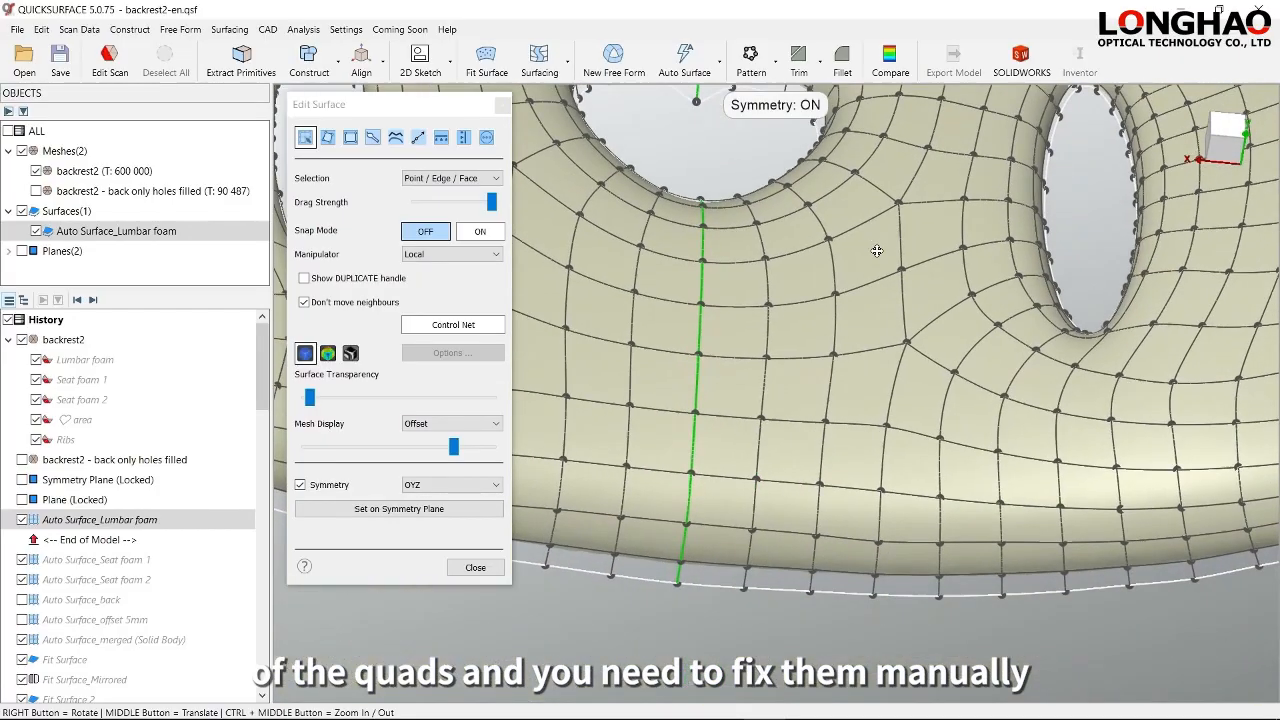
middle_drag(808, 564, 794, 495)
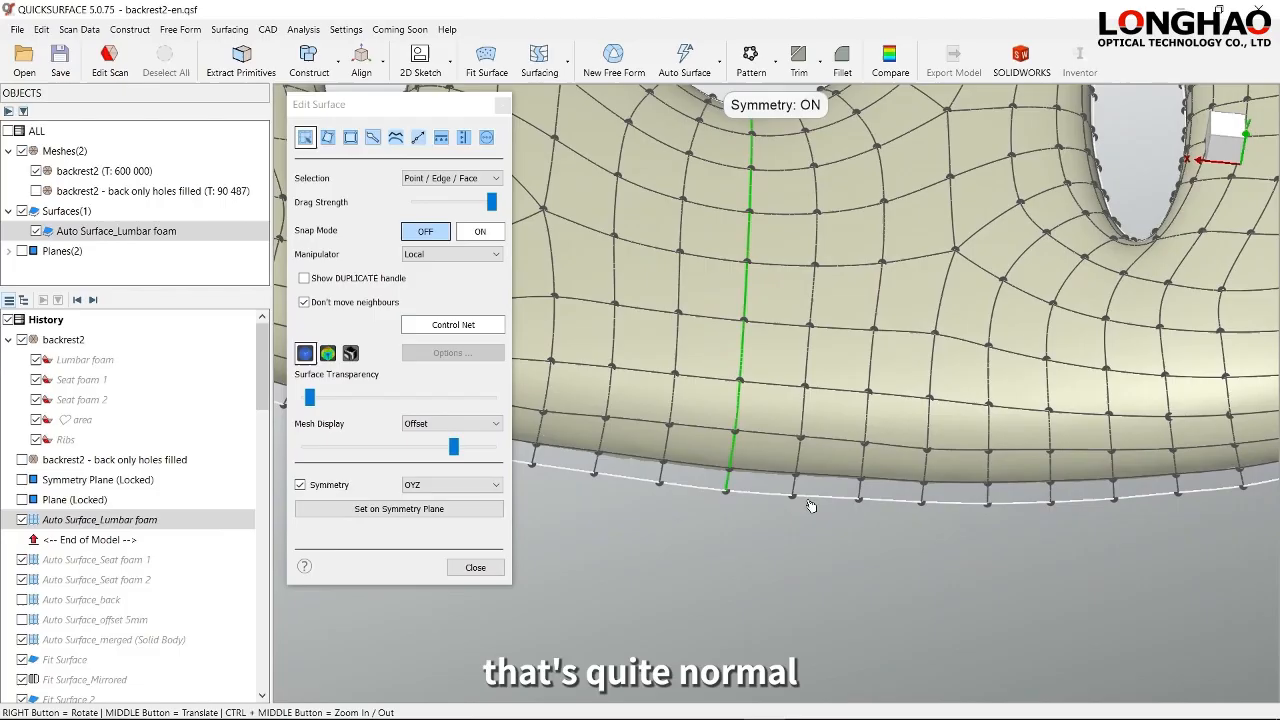
middle_drag(812, 365, 797, 443)
right_drag(797, 443, 851, 431)
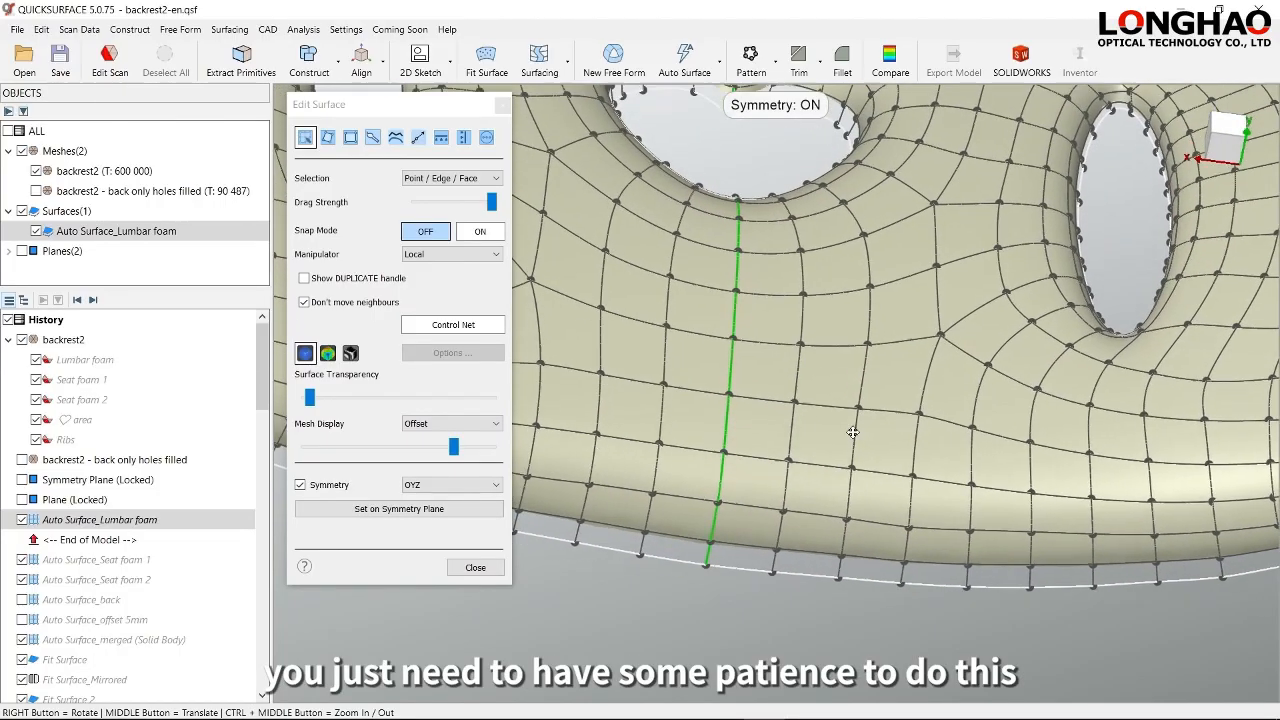
middle_drag(851, 431, 940, 448)
right_drag(857, 496, 882, 515)
middle_drag(722, 487, 1100, 523)
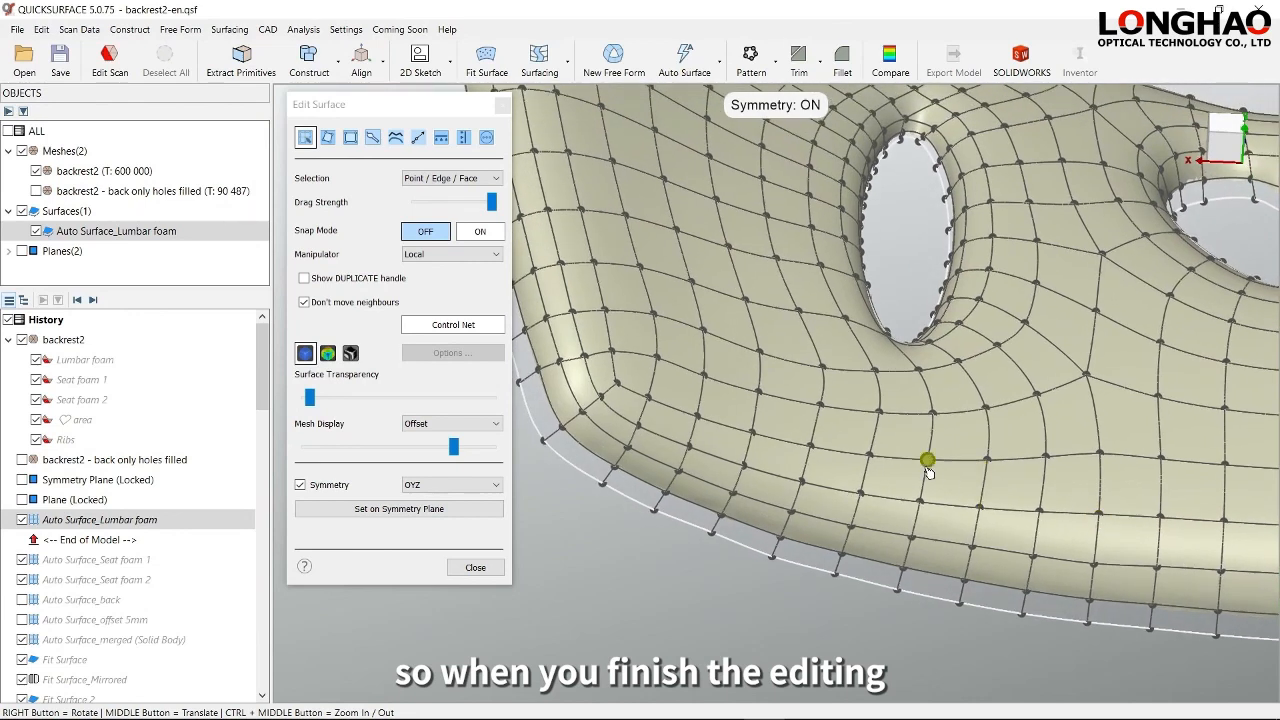
right_drag(689, 450, 762, 531)
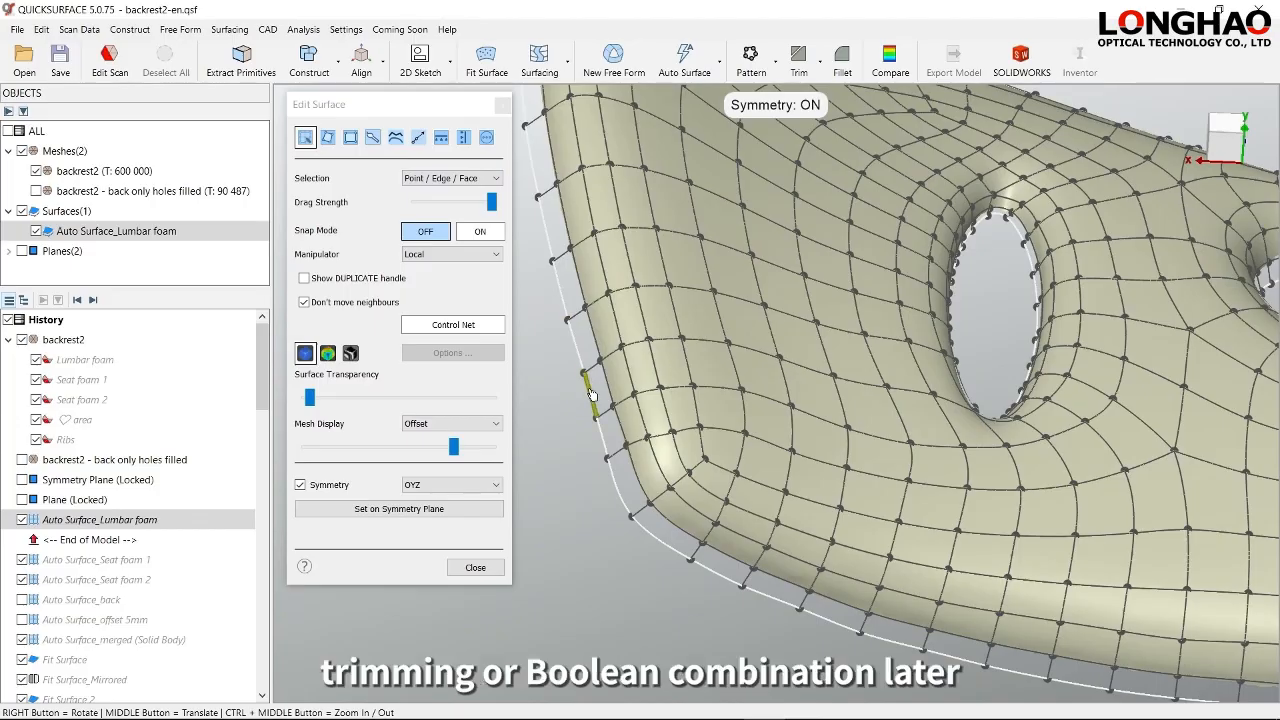
click(475, 567)
- Set the view rotation method to Relative to view in the software's navigation options
right_drag(652, 503, 765, 474)
click(346, 29)
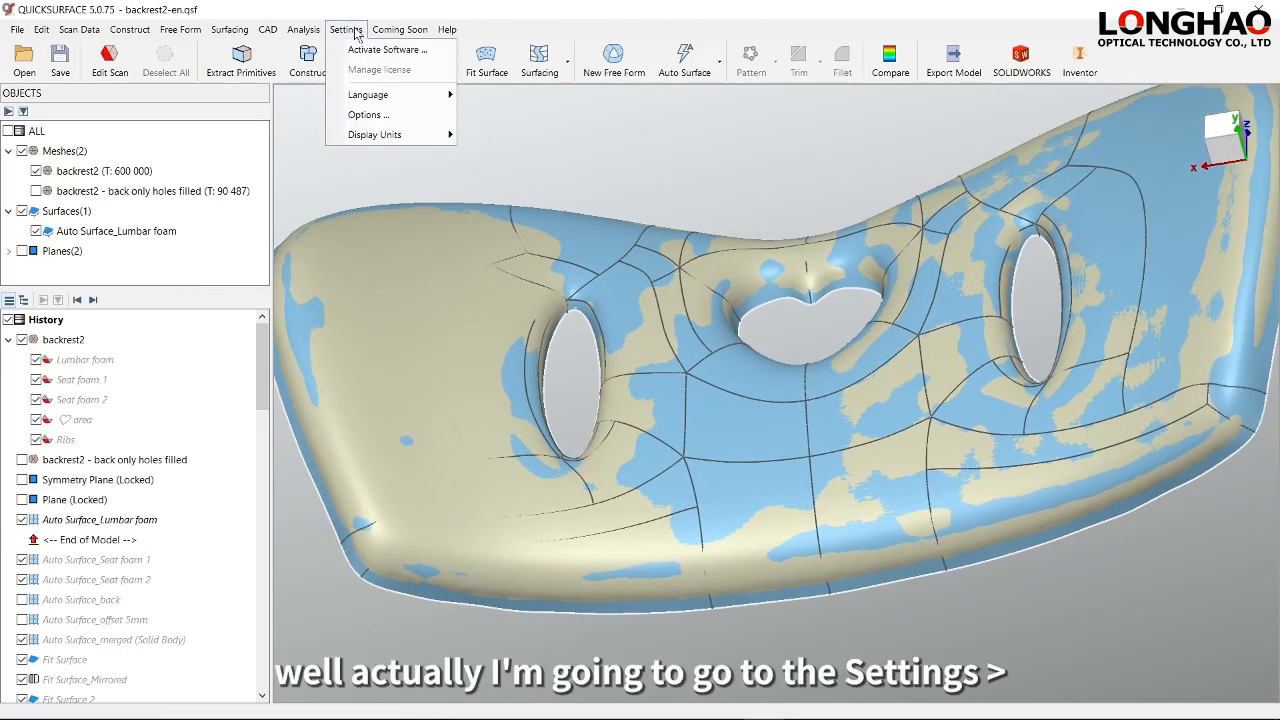
click(382, 116)
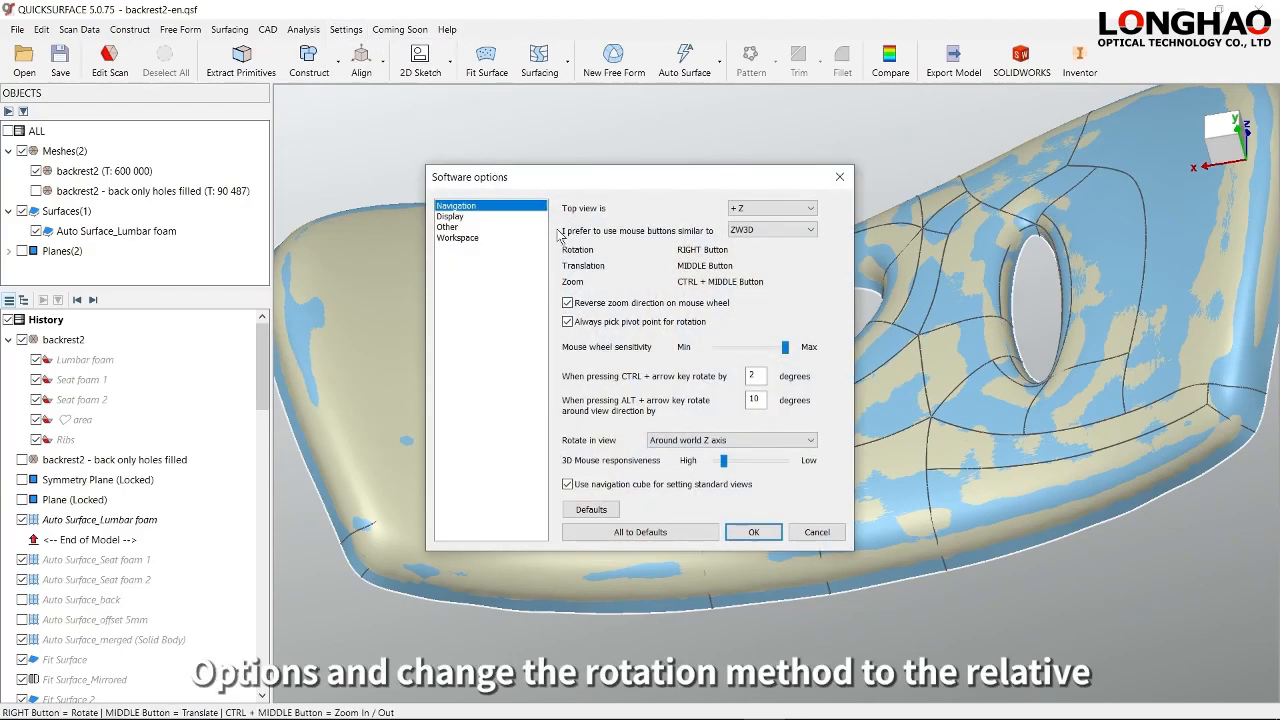
click(690, 440)
click(695, 453)
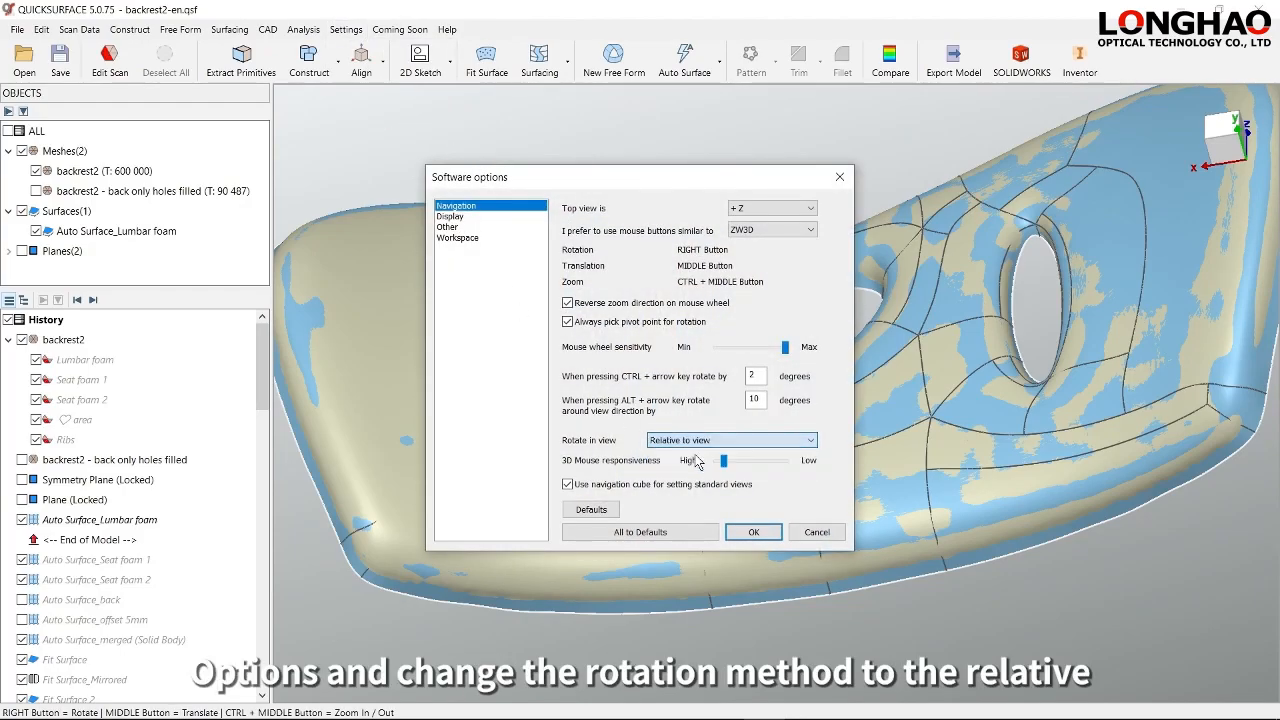
click(754, 531)
- Try out the view-relative rotation by viewing the Lumbar foam surface and mesh from different angles and distances
right_drag(768, 490, 838, 398)
middle_drag(805, 362, 765, 440)
scroll(802, 363, down, 10)
right_drag(765, 440, 749, 450)
scroll(777, 393, up, 4)
scroll(778, 400, up, 2)
right_drag(778, 400, 768, 497)
scroll(772, 450, up, 5)
right_drag(773, 450, 757, 463)
middle_drag(757, 463, 831, 404)
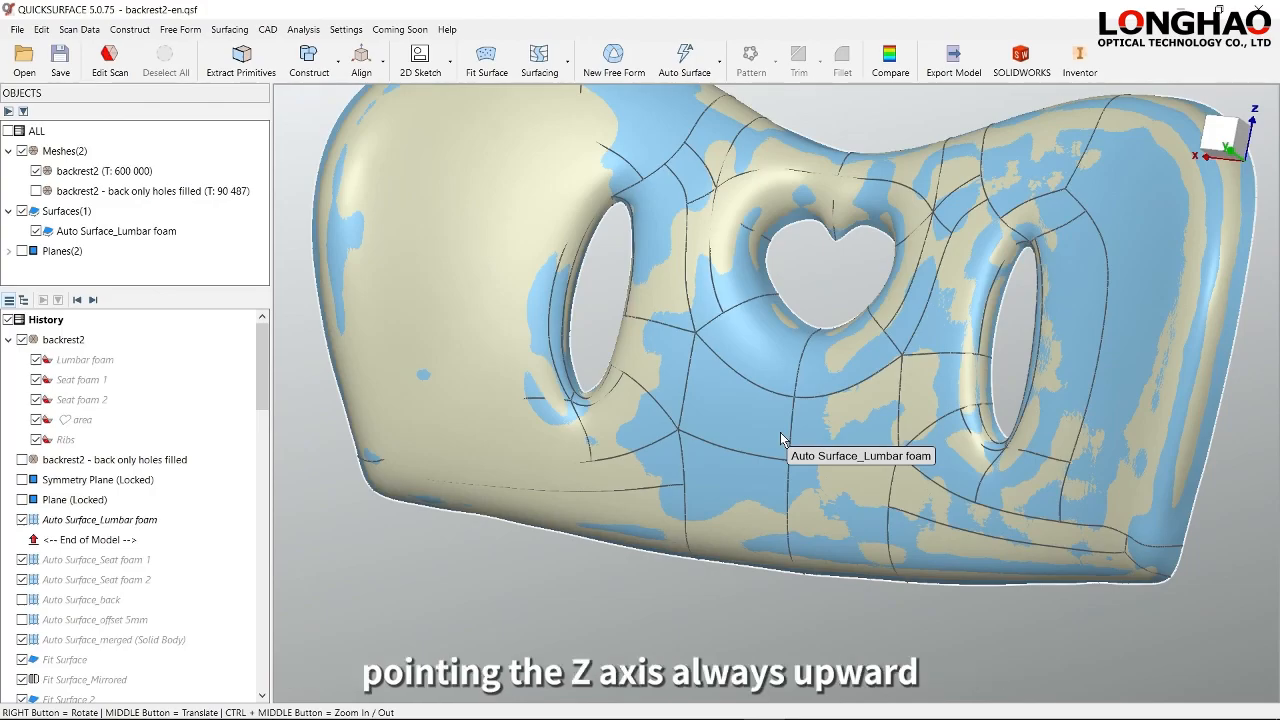
right_drag(755, 505, 703, 508)
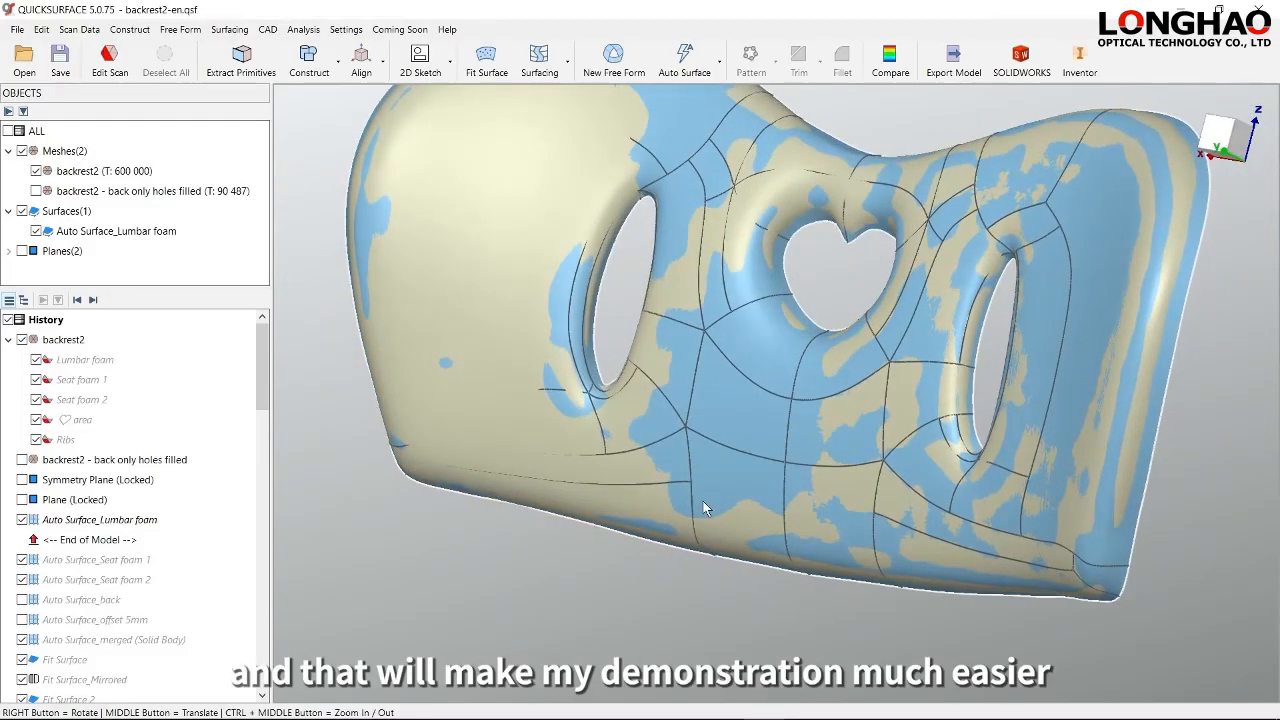
scroll(703, 501, up, 2)
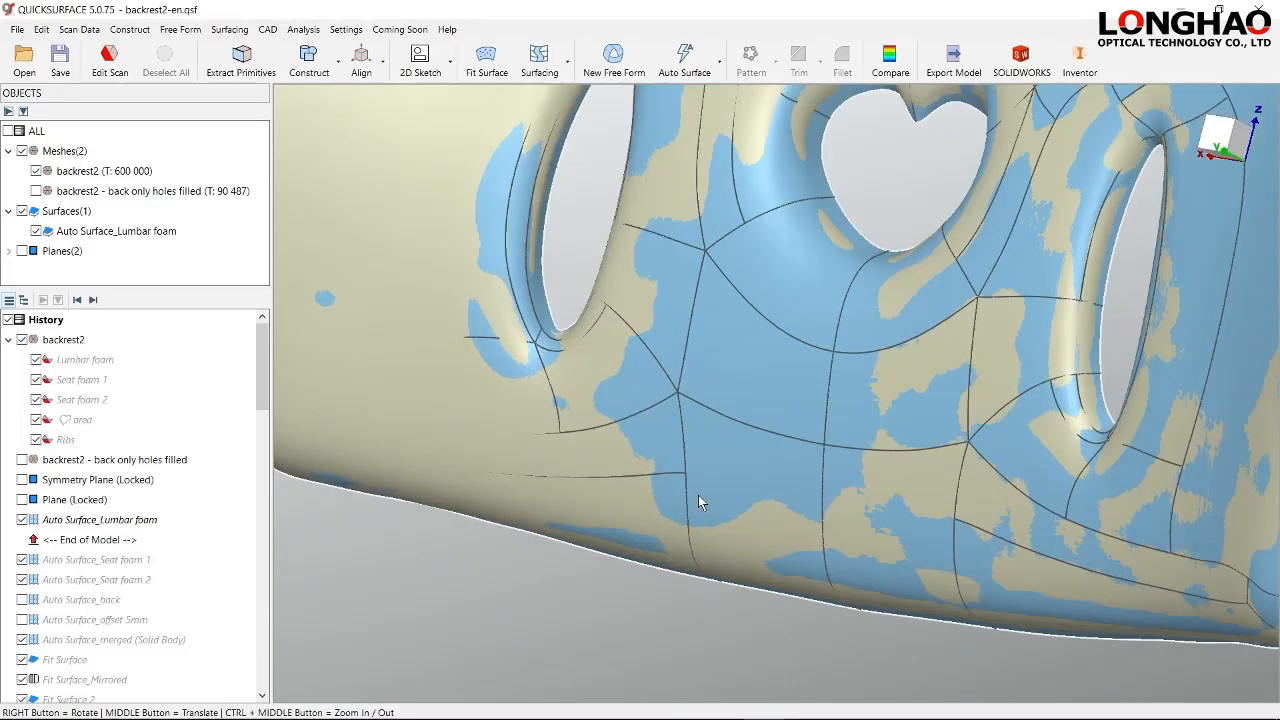
scroll(698, 495, down, 5)
middle_drag(717, 488, 780, 475)
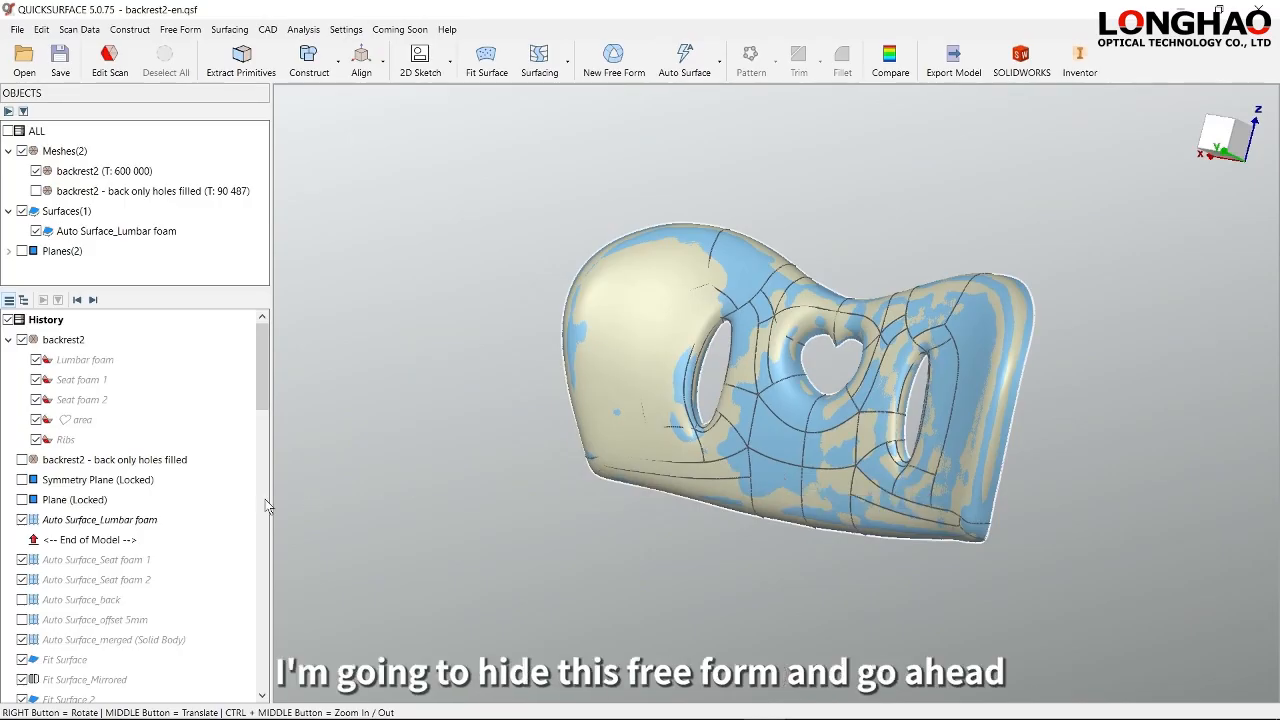
- Hide Auto Surface_Lumbar foam and roll the history forward one feature to include Auto Surface_Seat foam 1
click(22, 520)
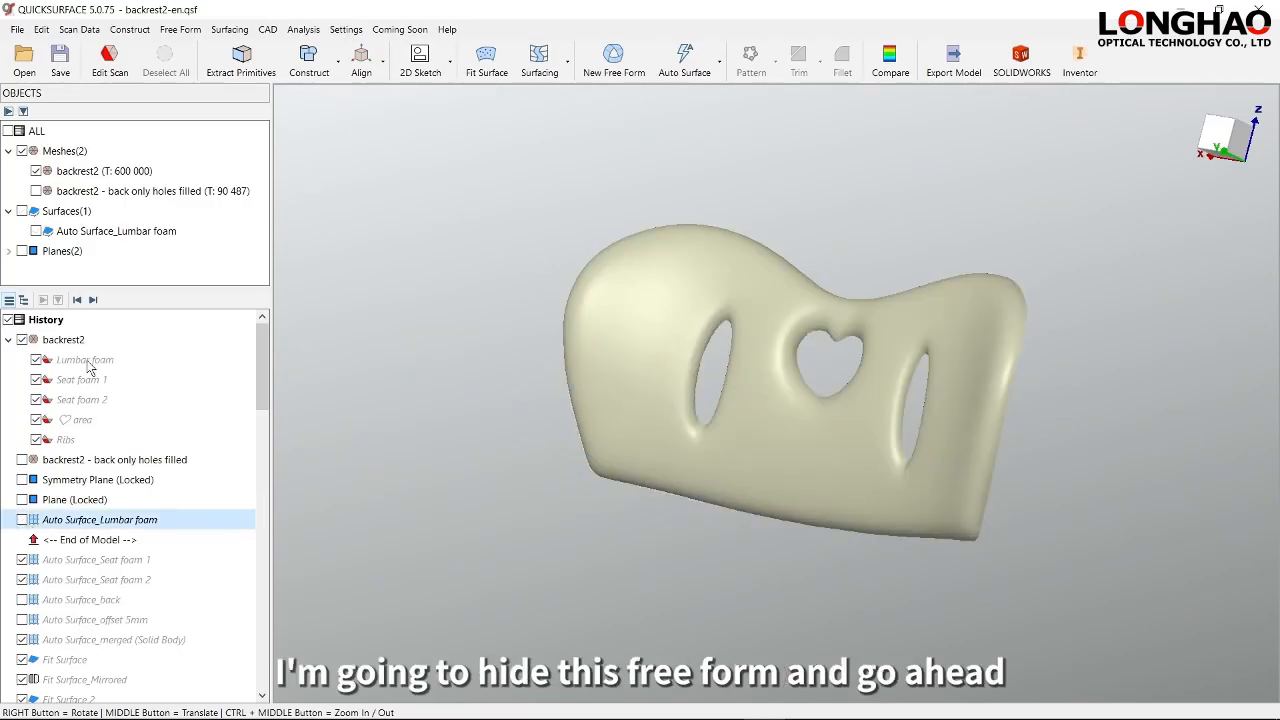
click(92, 300)
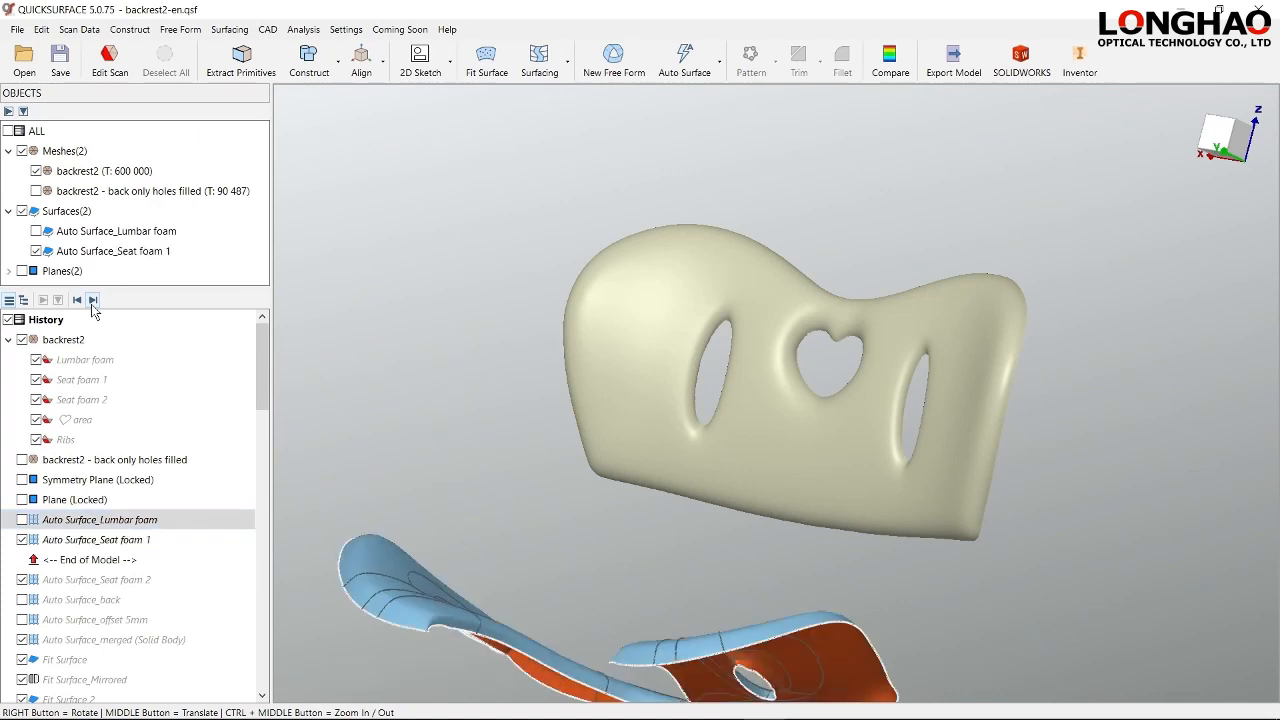
middle_drag(629, 507, 683, 332)
right_drag(683, 332, 677, 517)
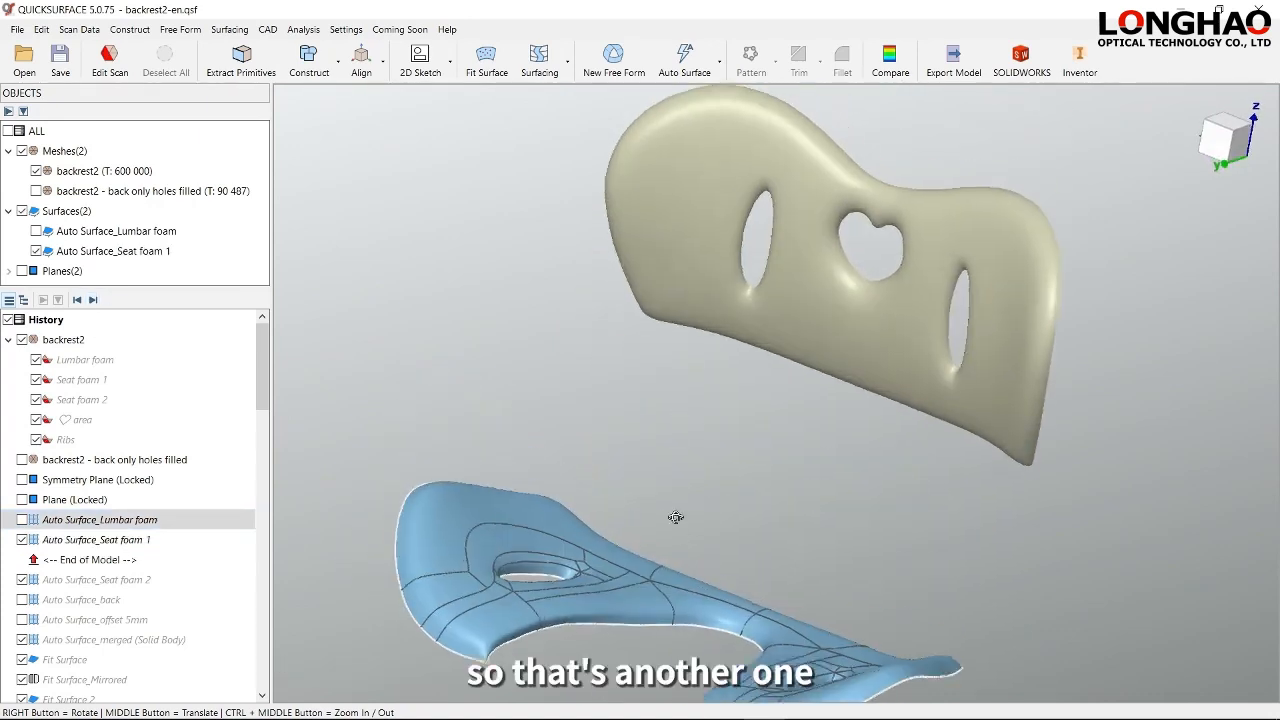
middle_drag(677, 517, 705, 383)
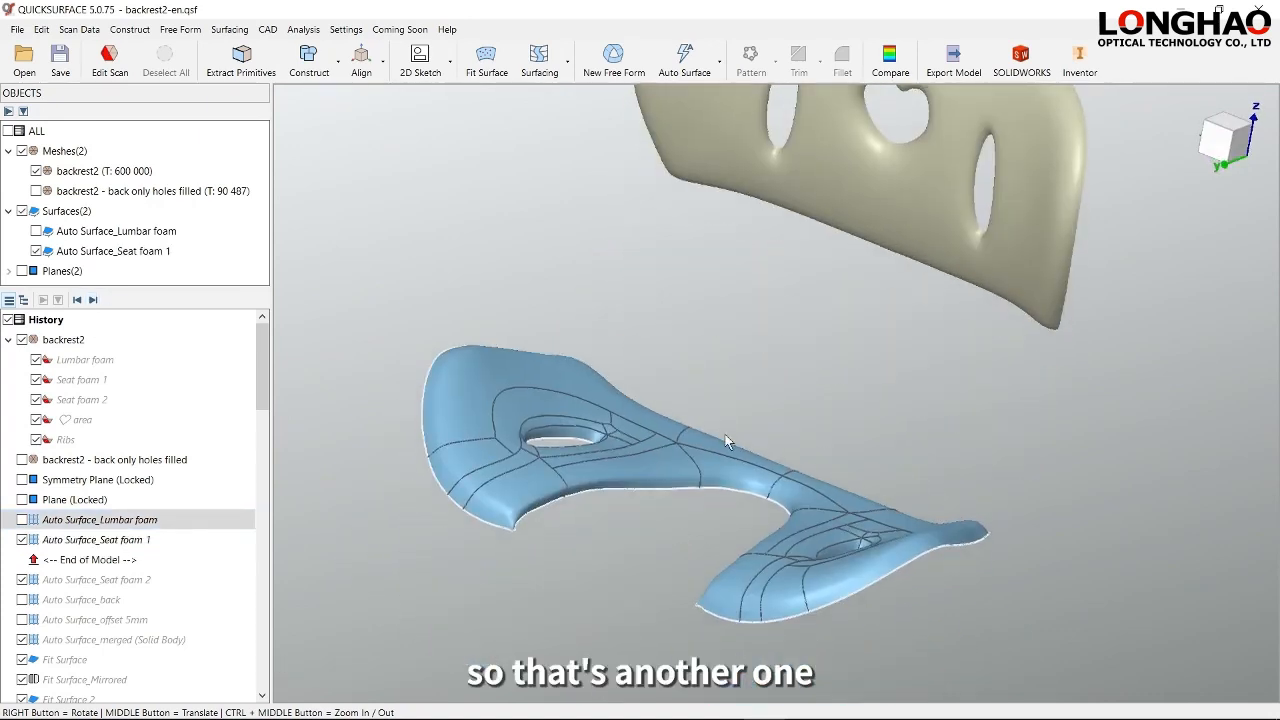
- Isolate the Seat foam 1 mesh region and open Auto Surface_Seat foam 1 for free-form editing
click(84, 381)
right_drag(616, 379, 764, 447)
right_drag(848, 535, 845, 510)
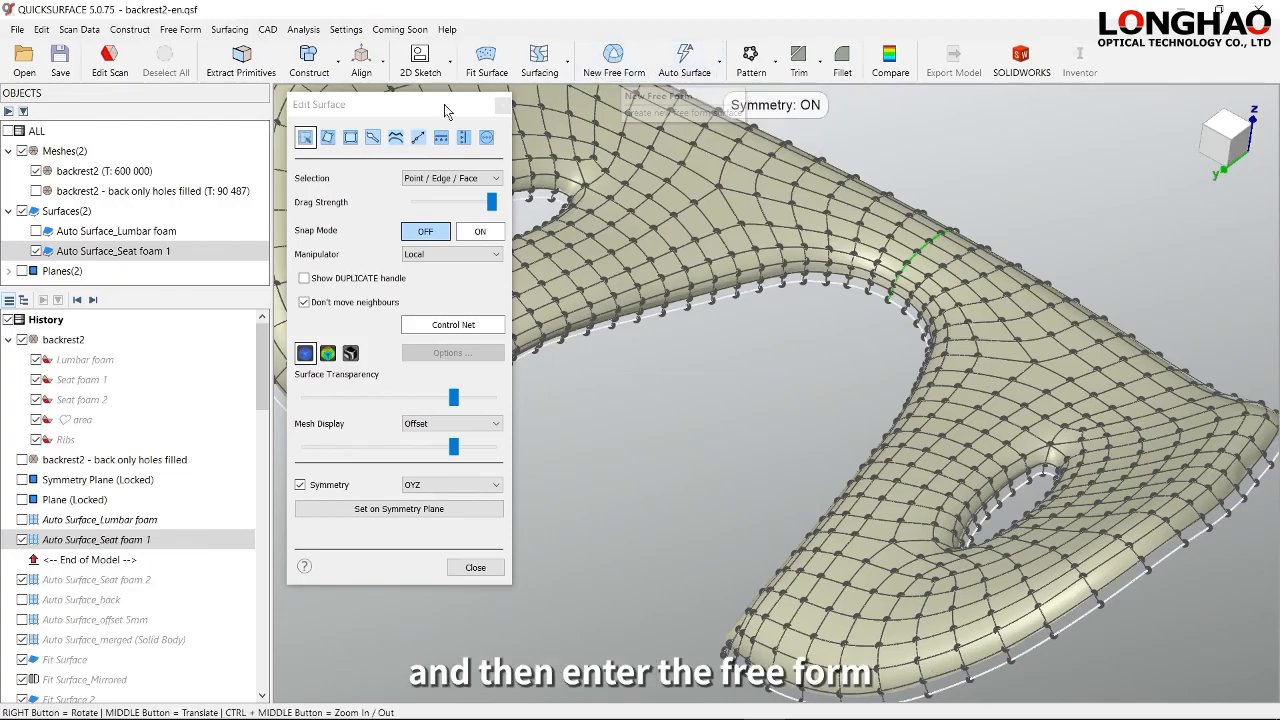
- Examine the Seat foam 1 control net along its outer boundary and around the slotted holes
right_drag(995, 390, 1039, 355)
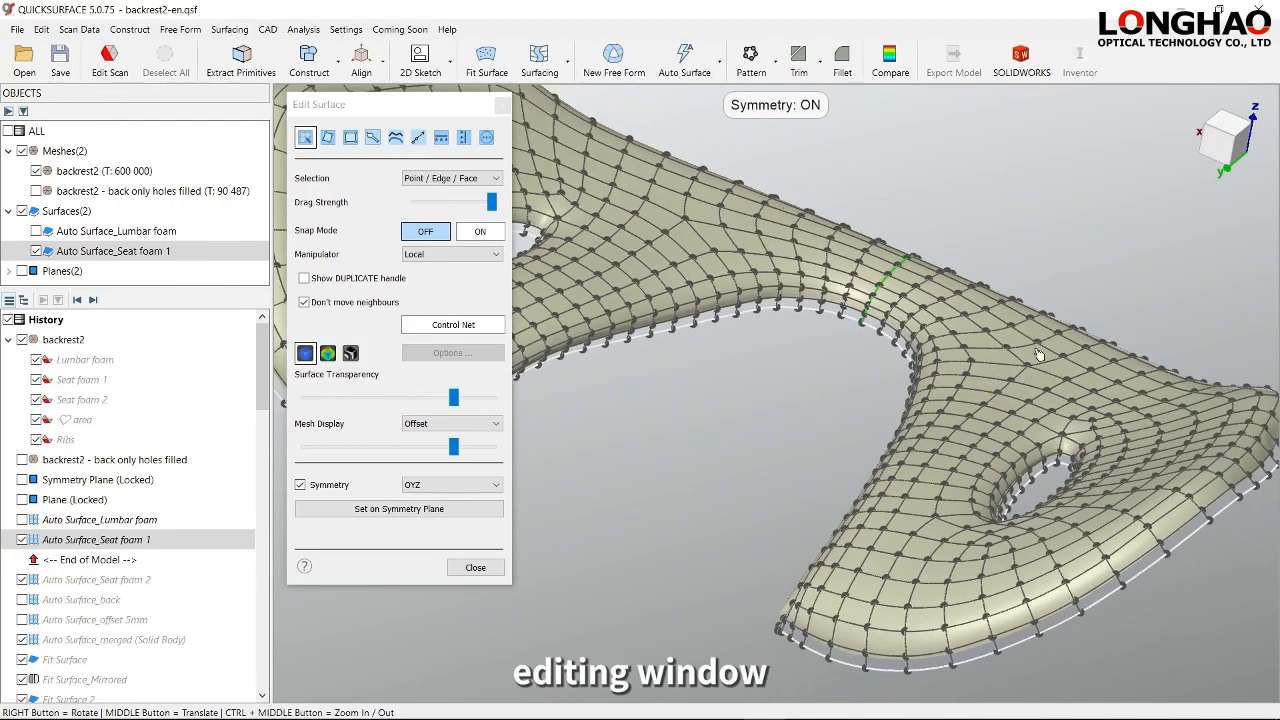
right_drag(958, 404, 917, 392)
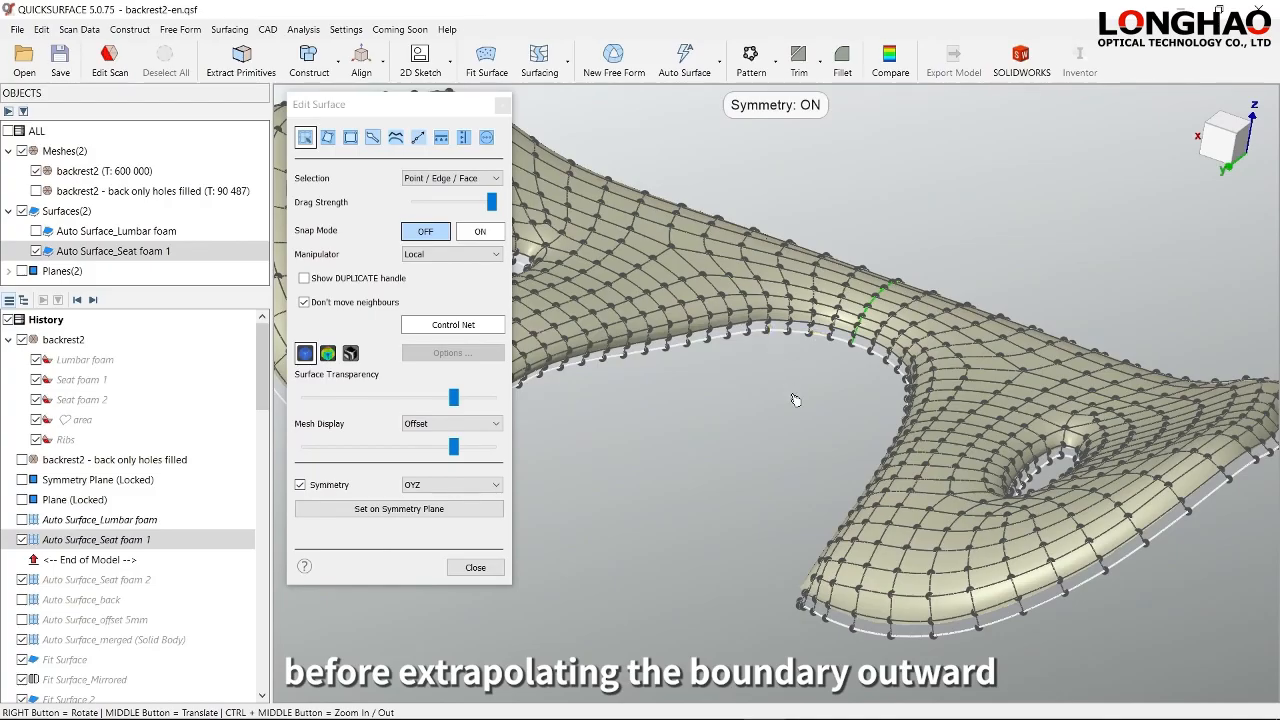
right_drag(748, 450, 801, 456)
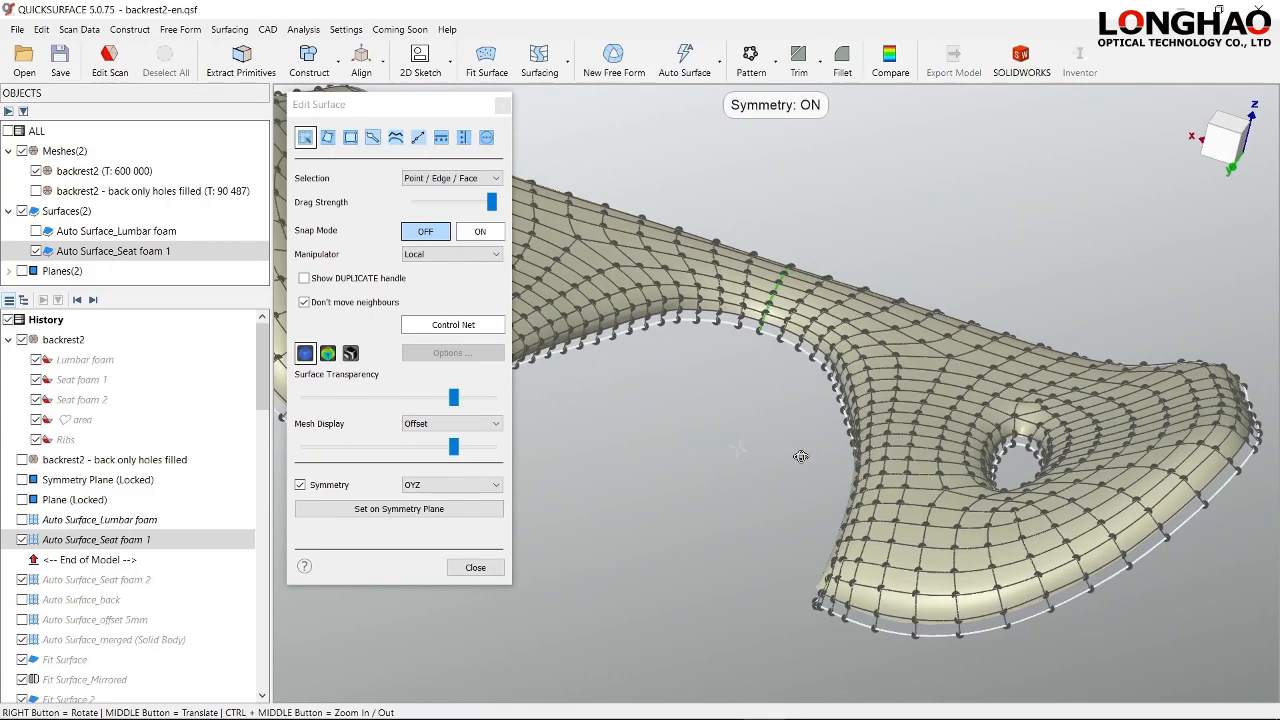
middle_drag(737, 431, 845, 466)
right_drag(815, 380, 822, 456)
right_drag(811, 457, 805, 457)
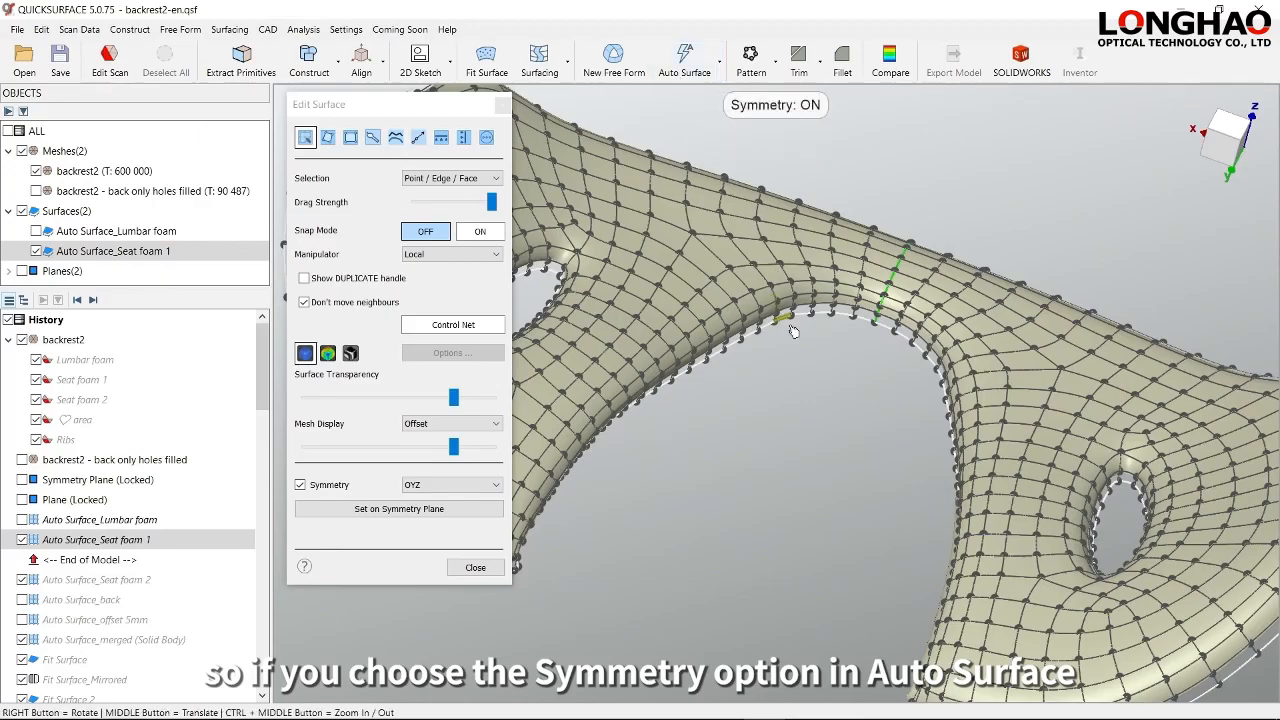
scroll(794, 331, down, 3)
right_drag(830, 337, 830, 284)
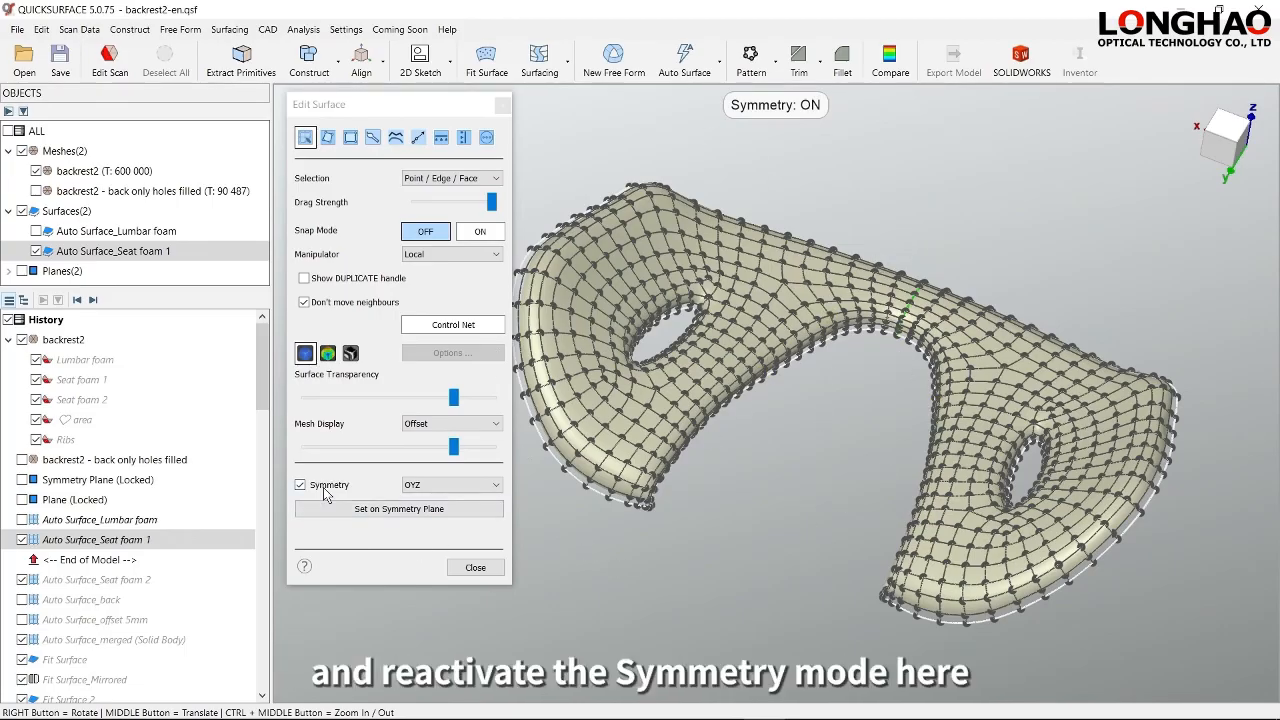
- Check the Seat foam 1 quads along the OYZ symmetry line and on both sides of it, and close the surface editing
scroll(844, 425, up, 8)
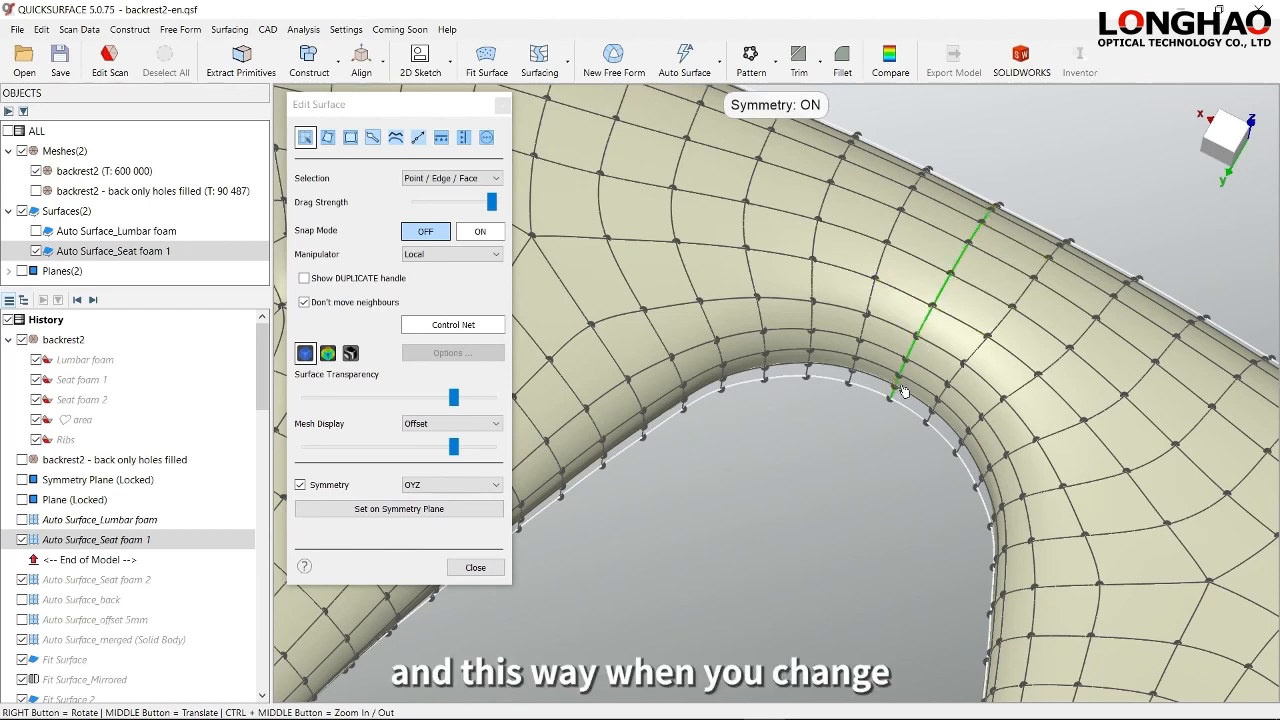
scroll(882, 423, down, 5)
middle_drag(846, 500, 872, 479)
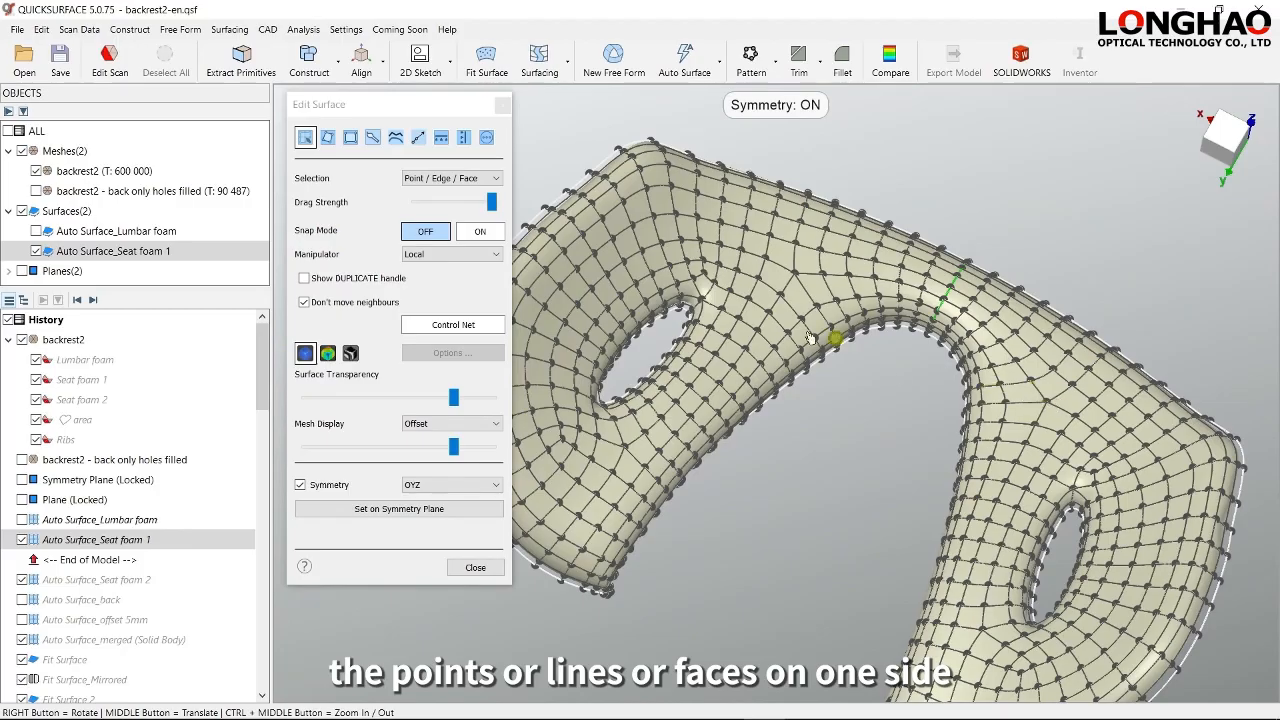
right_drag(906, 454, 888, 412)
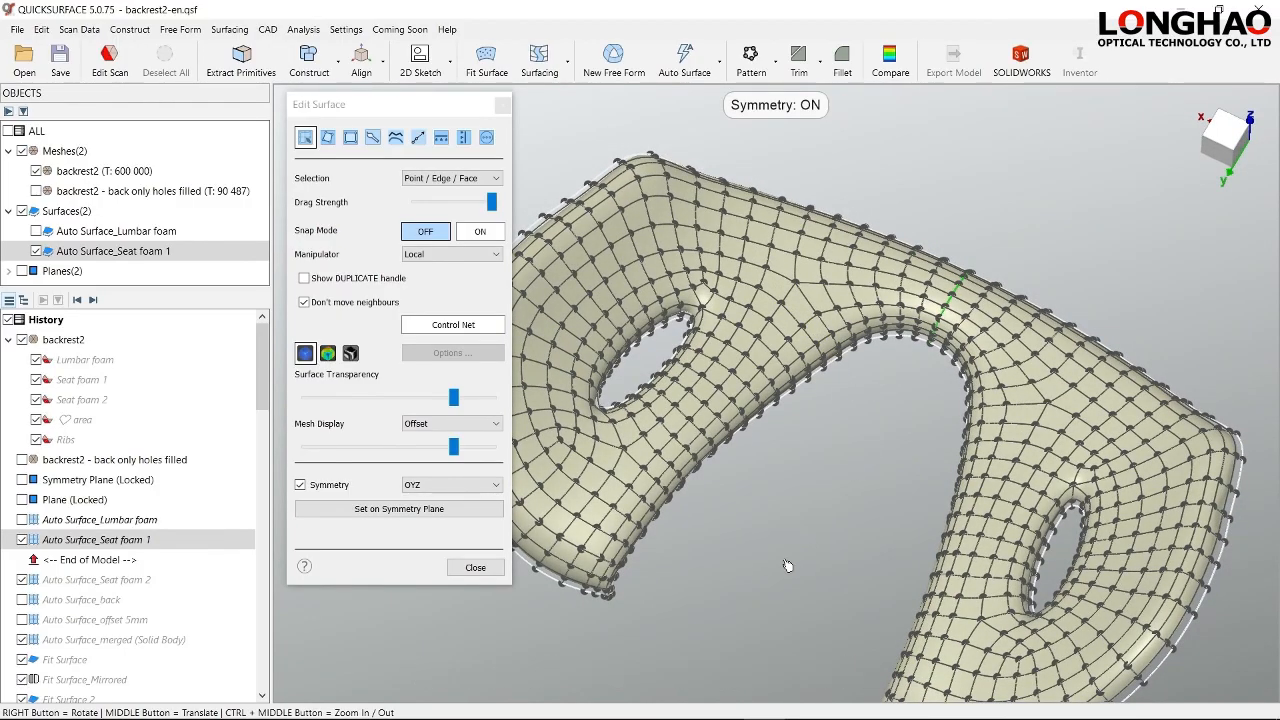
click(475, 568)
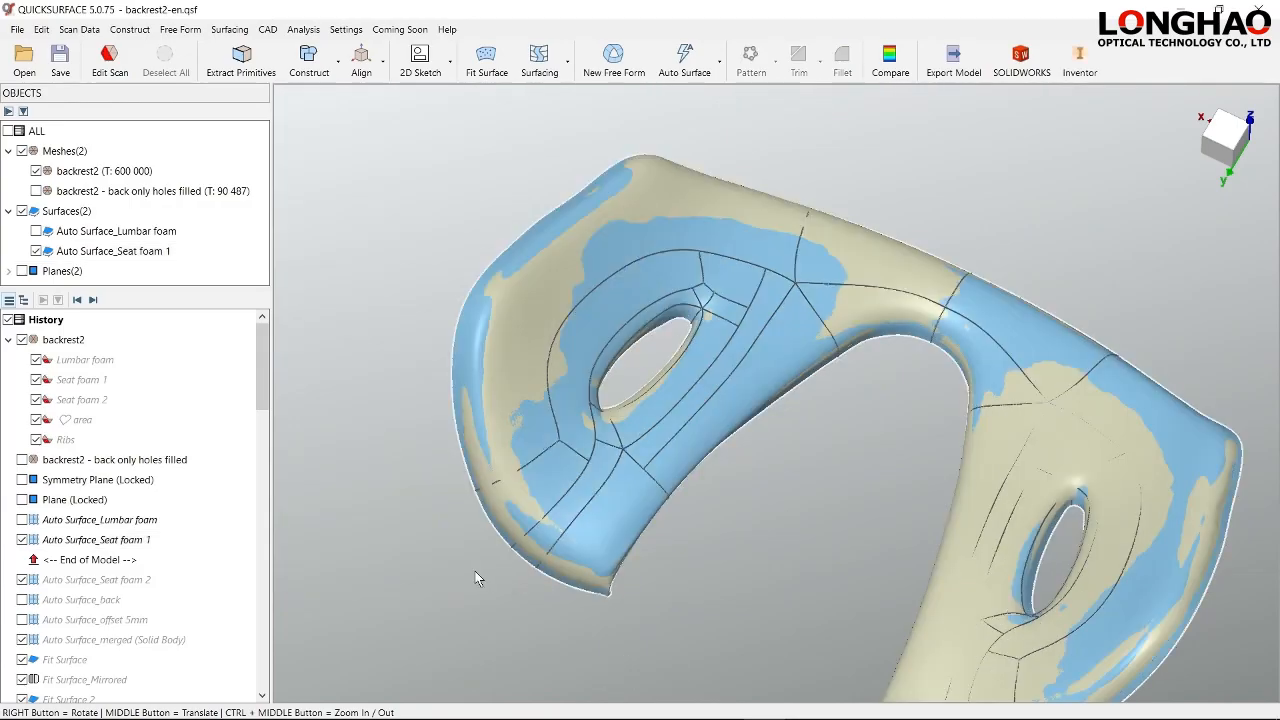
- Replace Auto Surface_Seat foam 1 in the view with the isolated Seat foam 2 mesh region and roll the history forward to include Auto Surface_Seat foam 2
scroll(407, 547, down, 3)
middle_drag(574, 540, 674, 419)
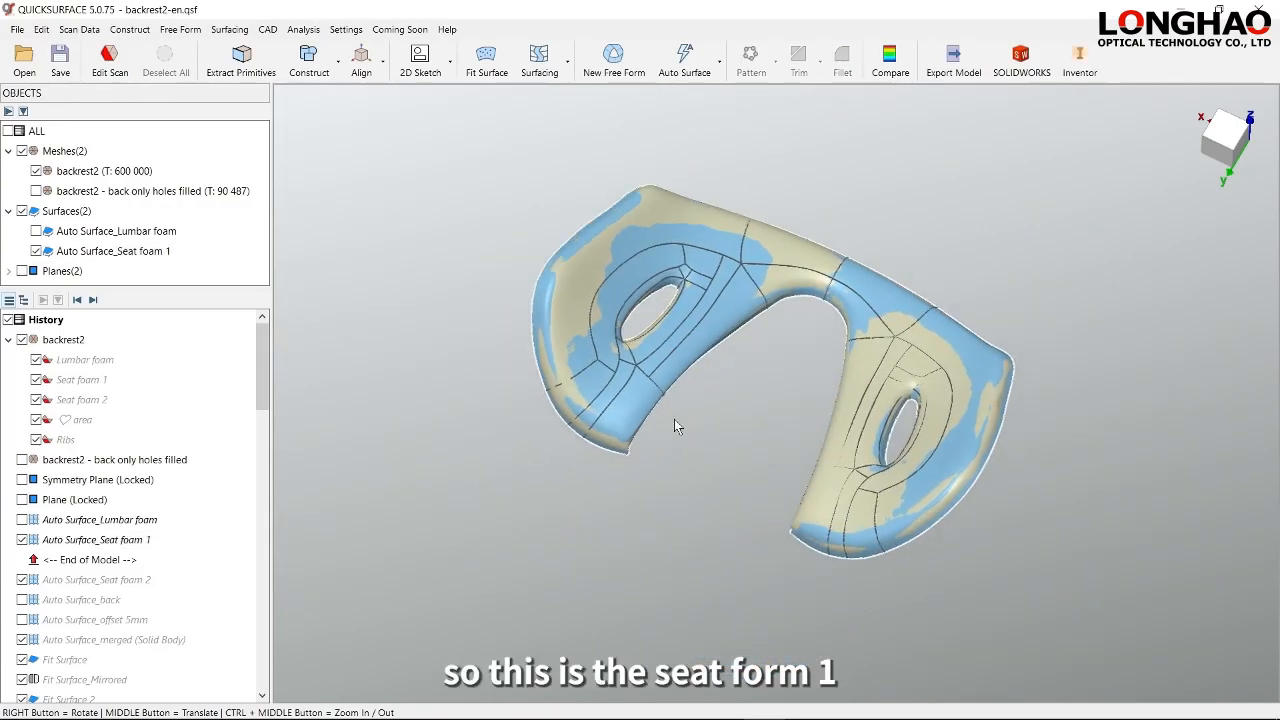
click(22, 540)
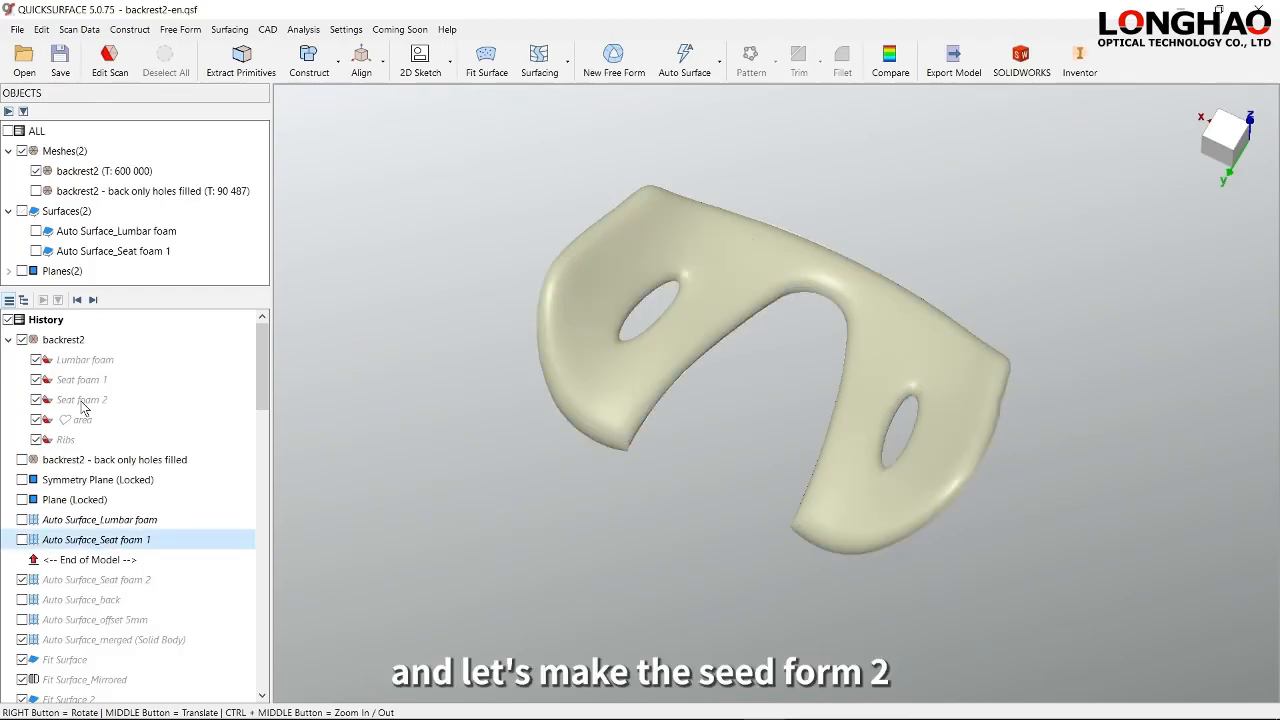
click(83, 401)
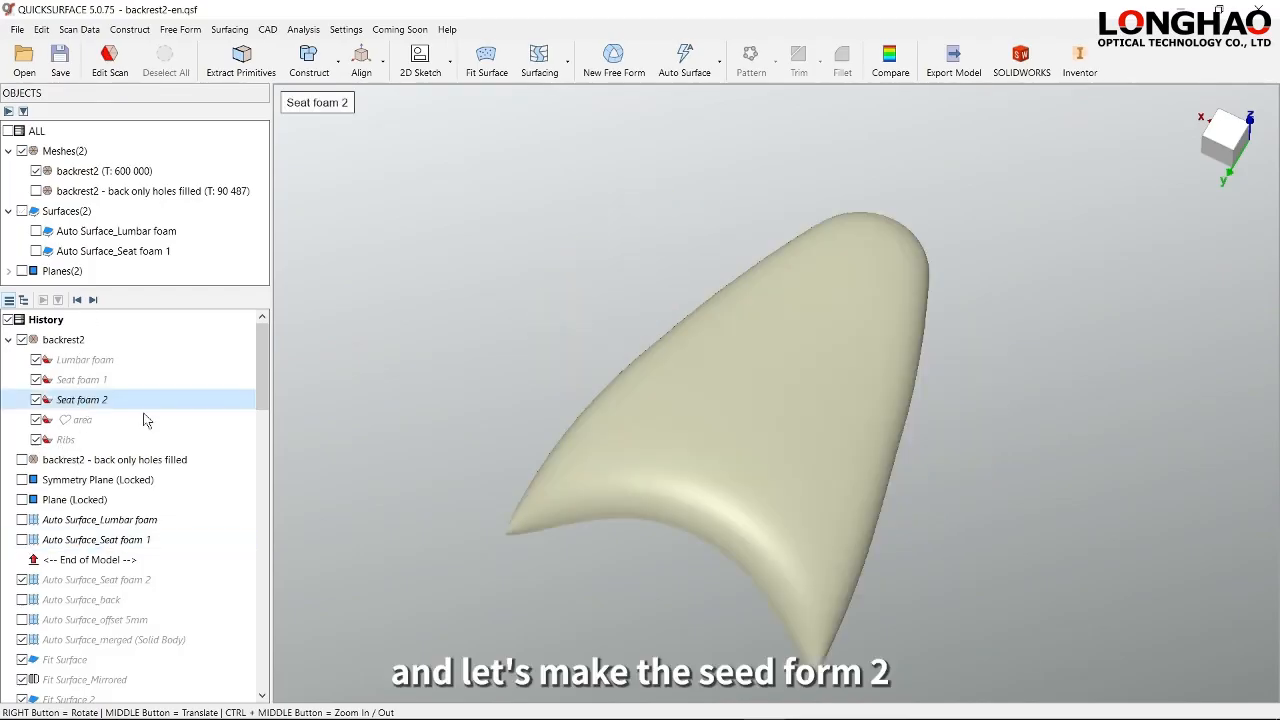
click(93, 300)
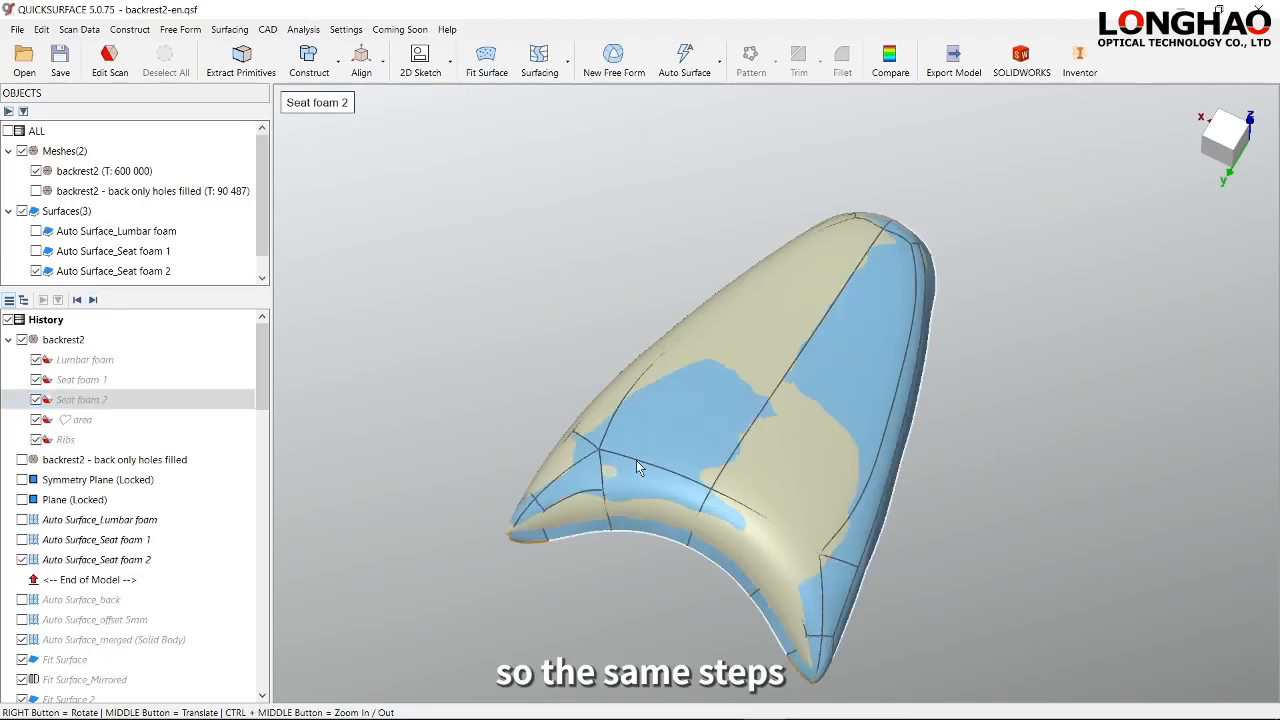
- Open Auto Surface_Seat foam 2 for free-form editing and examine the creased edges at its pointed corners
double_click(684, 462)
right_drag(766, 464, 795, 442)
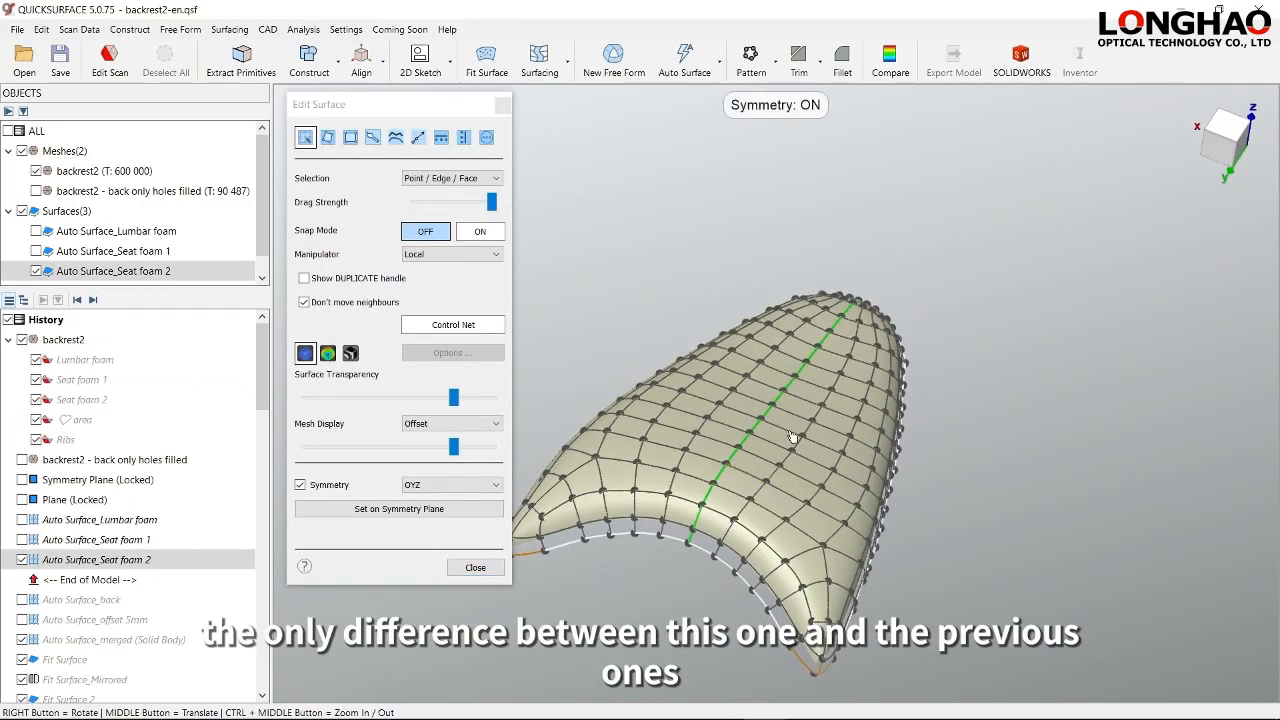
middle_drag(798, 438, 907, 348)
right_drag(903, 380, 833, 383)
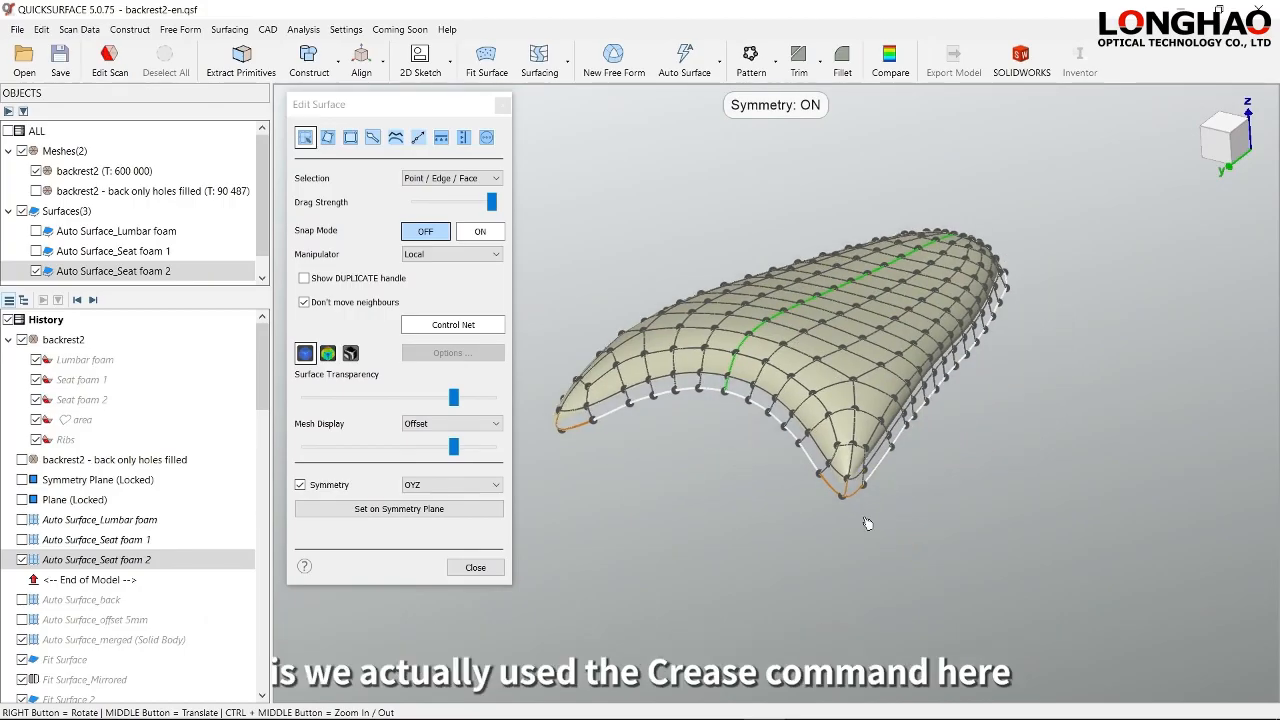
scroll(848, 525, up, 2)
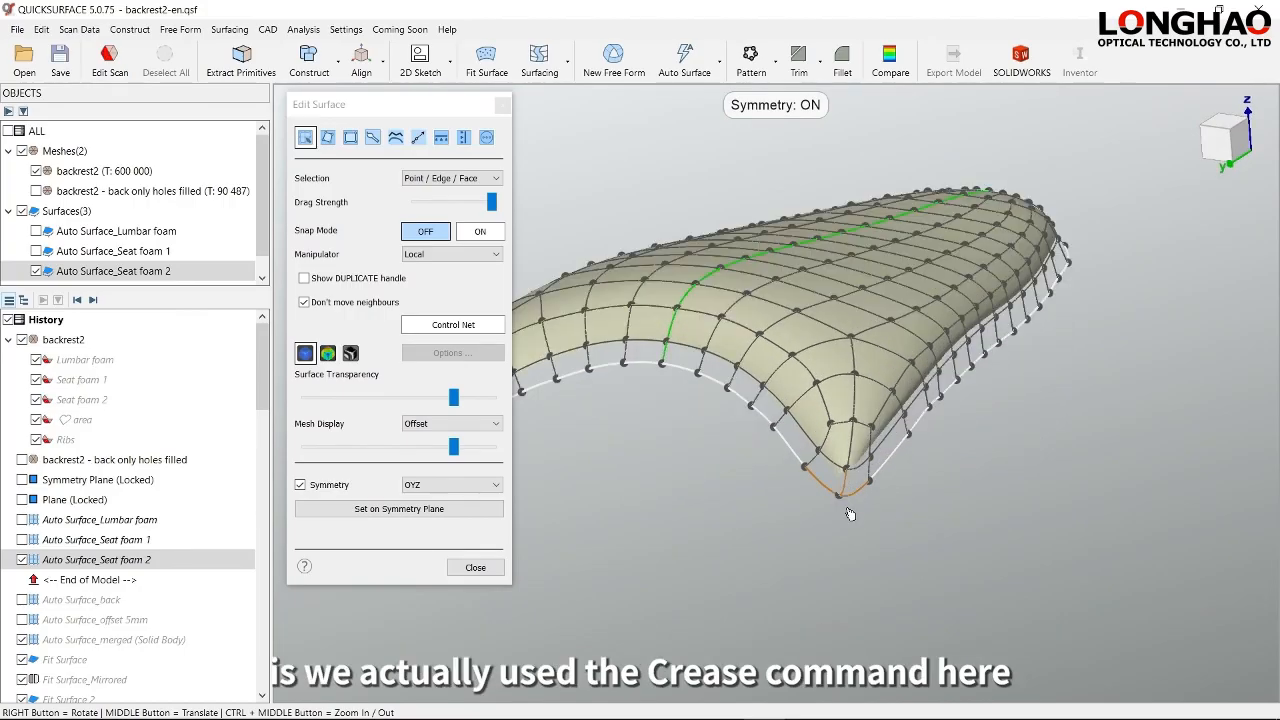
middle_drag(848, 514, 932, 527)
right_drag(925, 521, 904, 566)
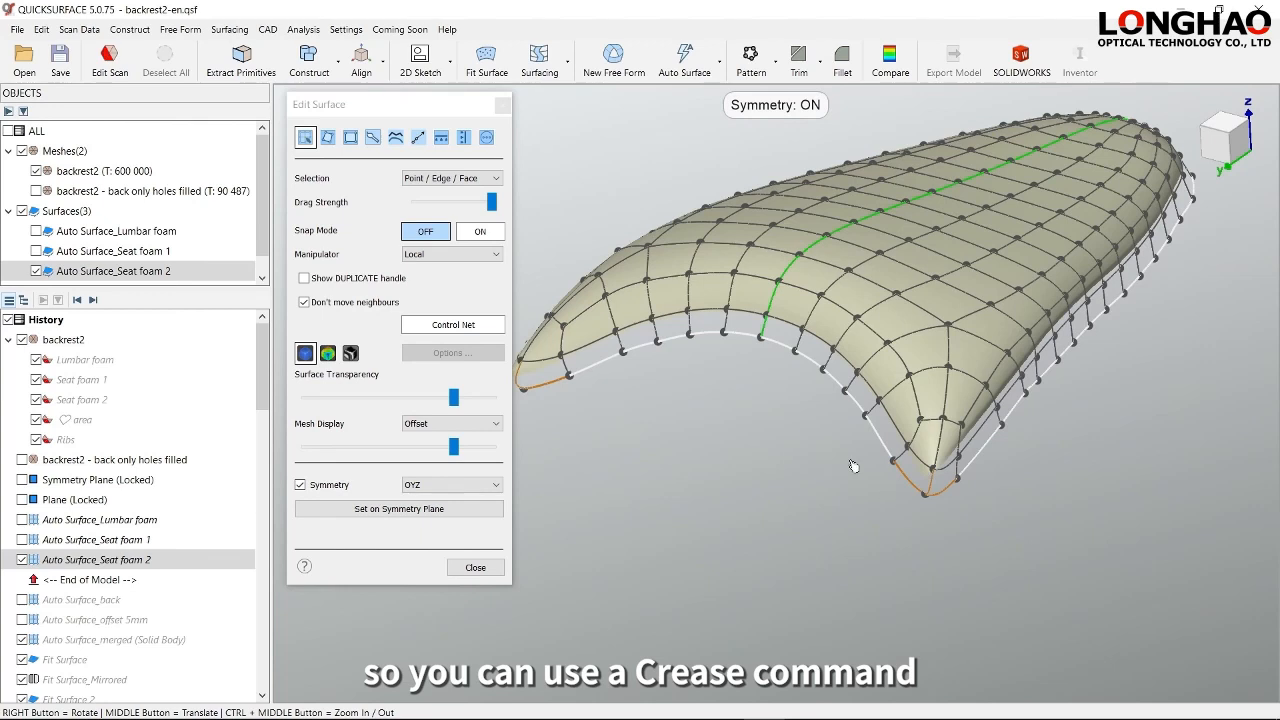
- Find the Crease command among the surface editing operations and compare the creased edges at both pointed corners with the smooth boundary between them
click(486, 137)
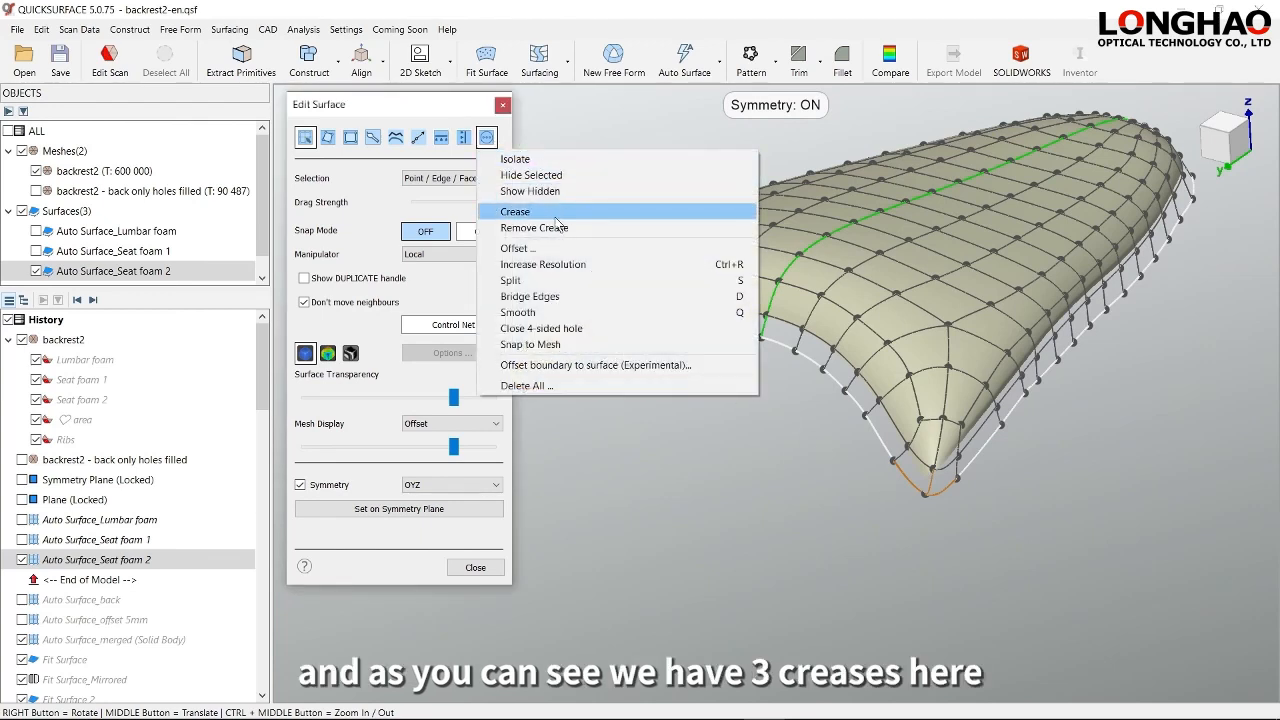
click(886, 519)
scroll(900, 505, up, 4)
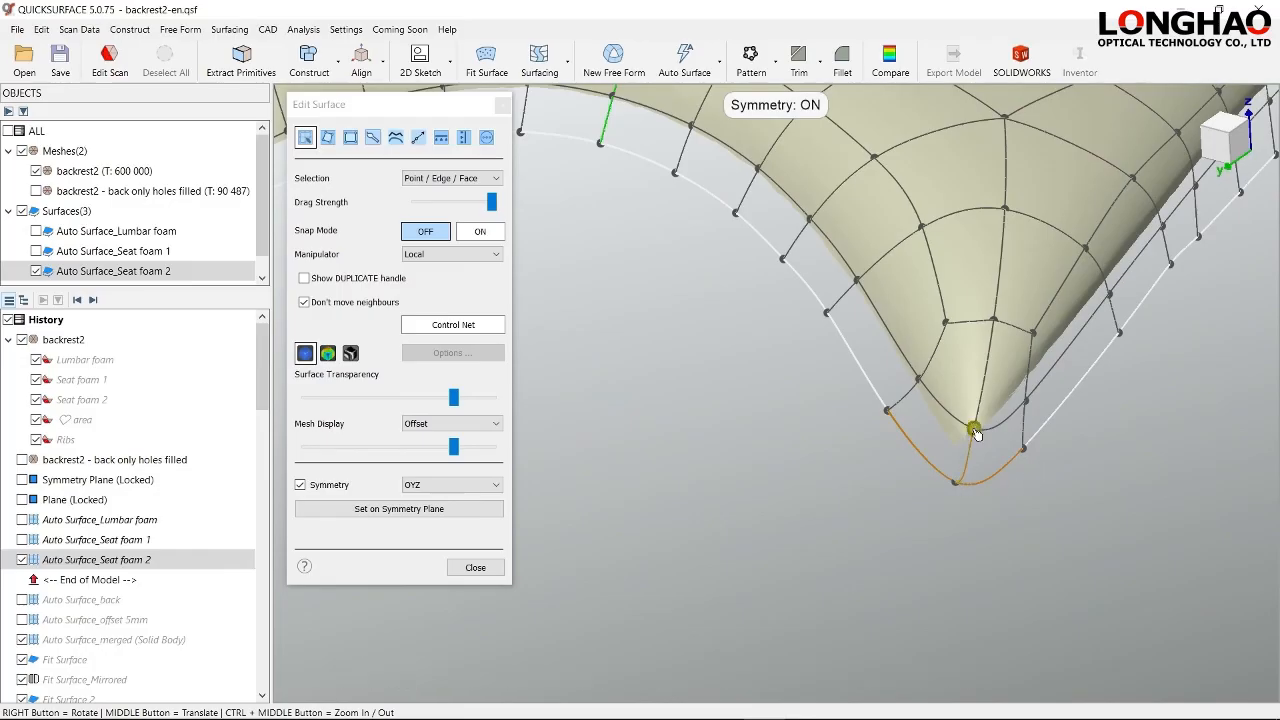
mouse_move(630, 378)
middle_down()
mouse_move(920, 526)
mouse_move(959, 500)
middle_up()
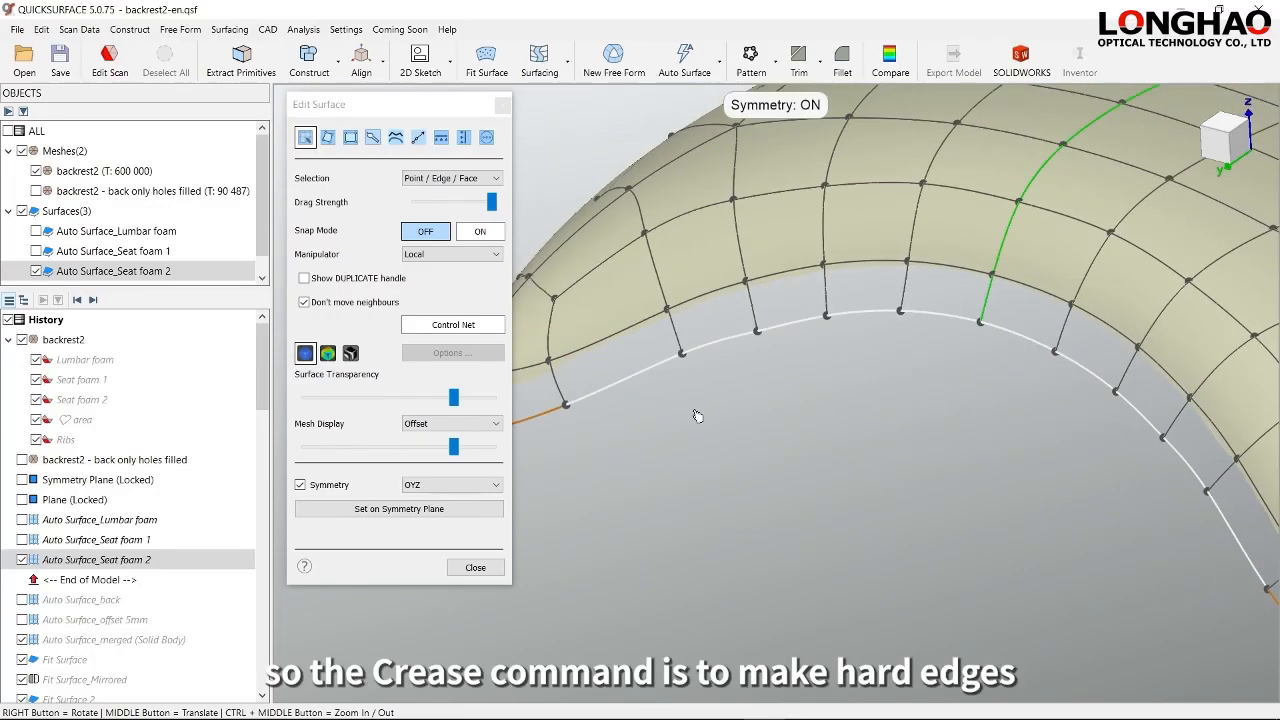
middle_drag(650, 398, 770, 480)
right_drag(700, 453, 864, 482)
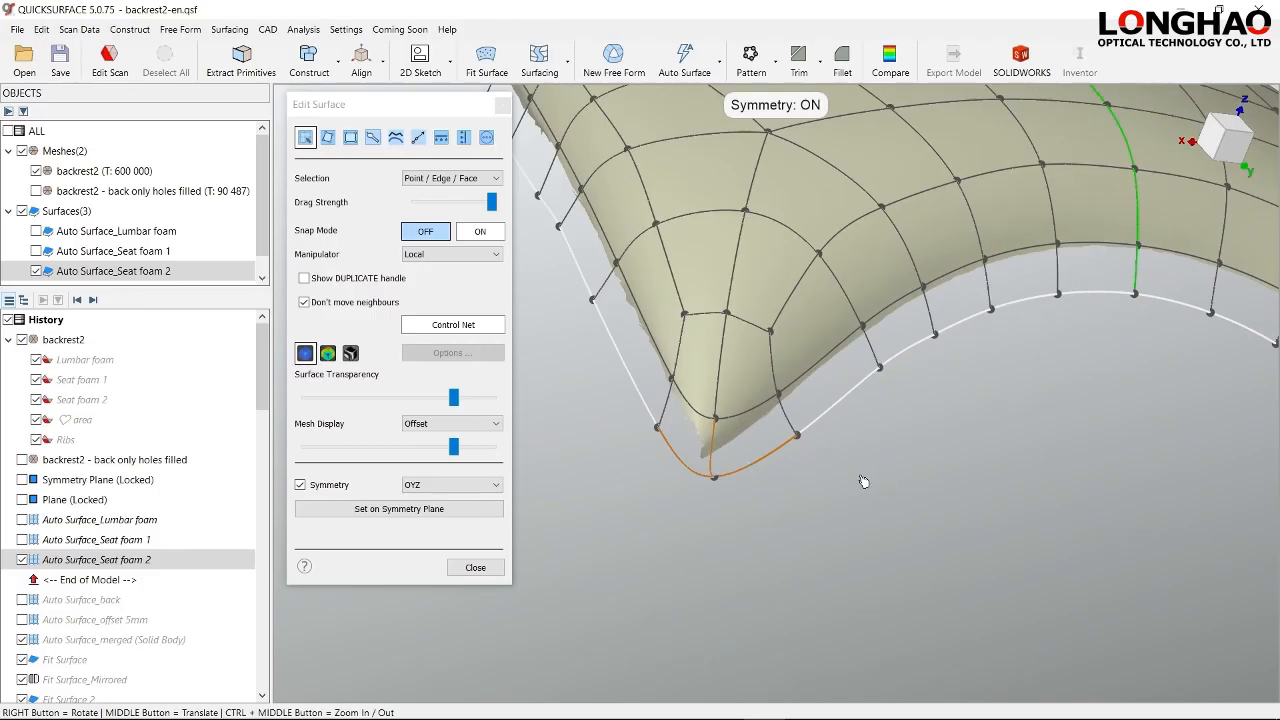
- Check the sharpness of the Seat foam 2 mesh corner with its surface temporarily hidden, and close the surface editing
click(22, 561)
right_drag(661, 454, 673, 455)
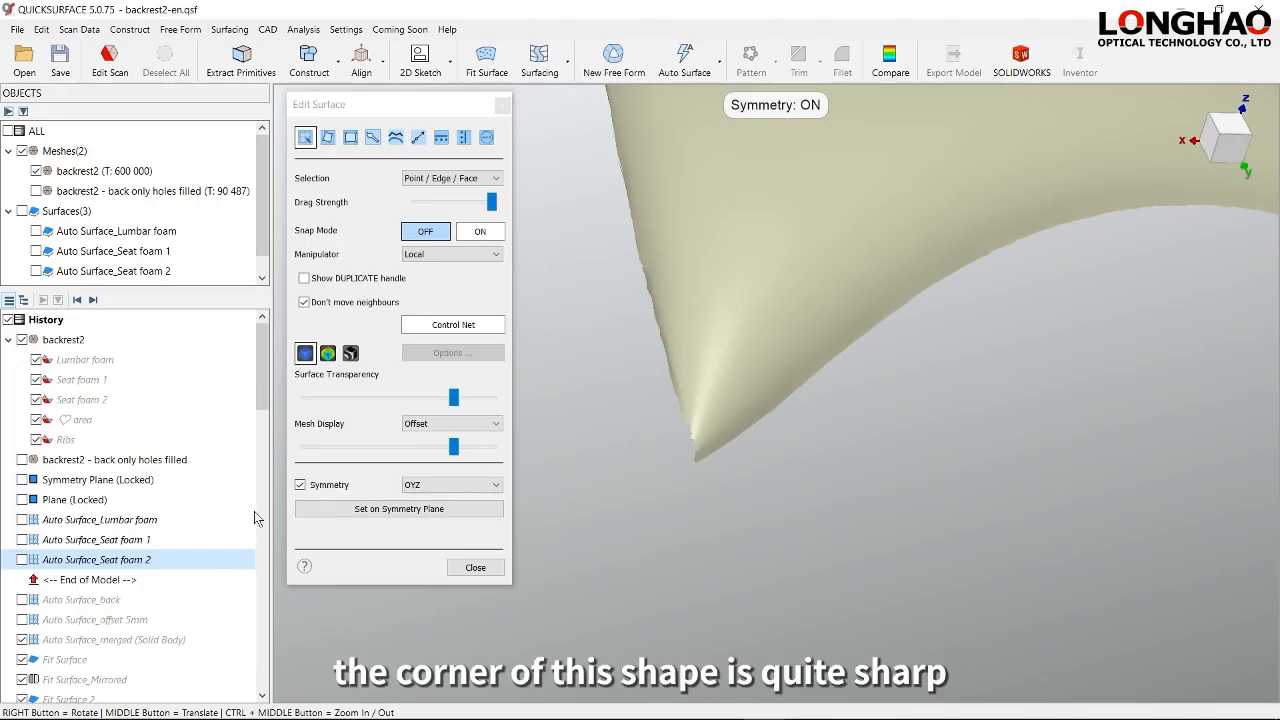
click(23, 560)
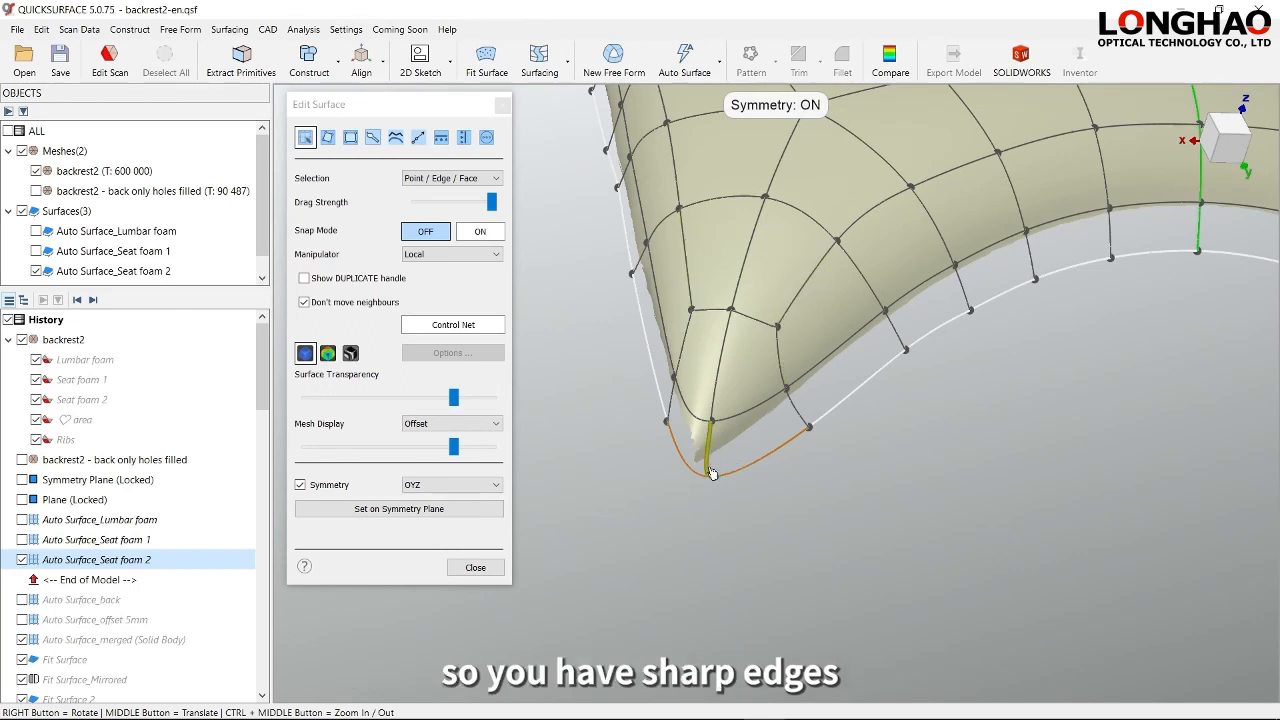
right_drag(713, 473, 677, 555)
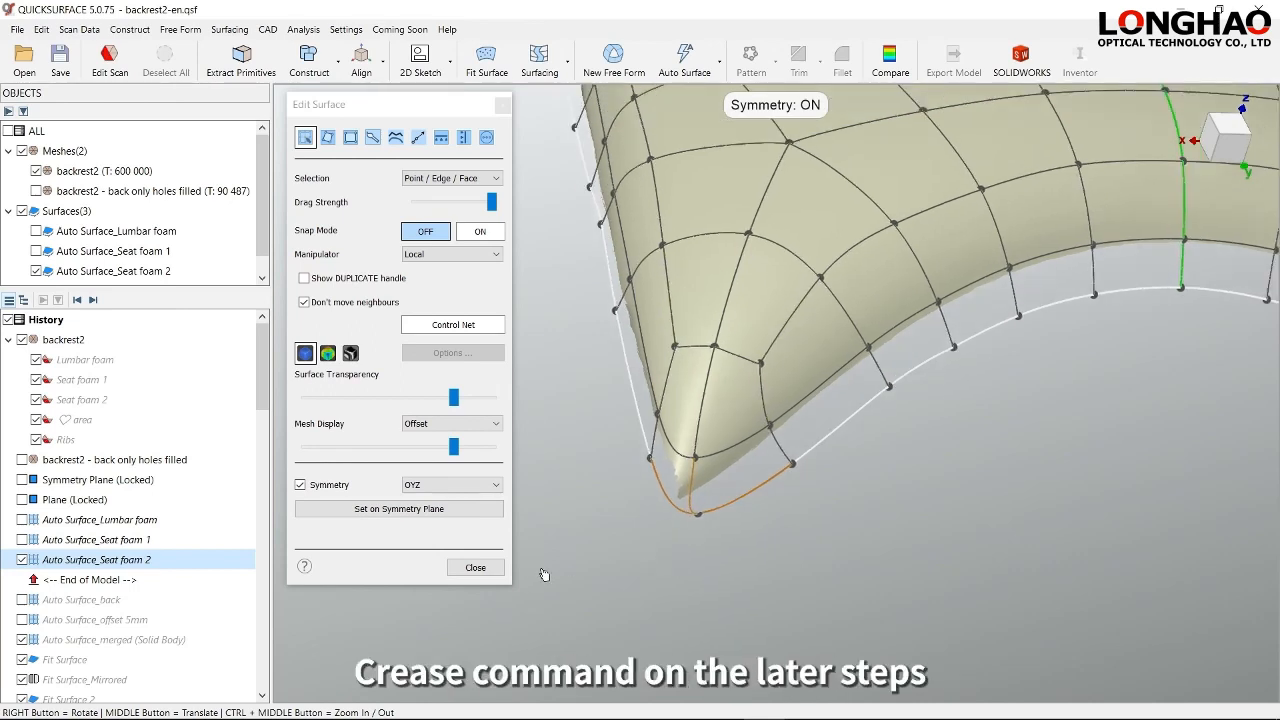
click(475, 567)
- Show Auto Surface_Seat foam 1 and Auto Surface_Lumbar foam together with Auto Surface_Seat foam 2 and view all three pads
scroll(591, 501, down, 5)
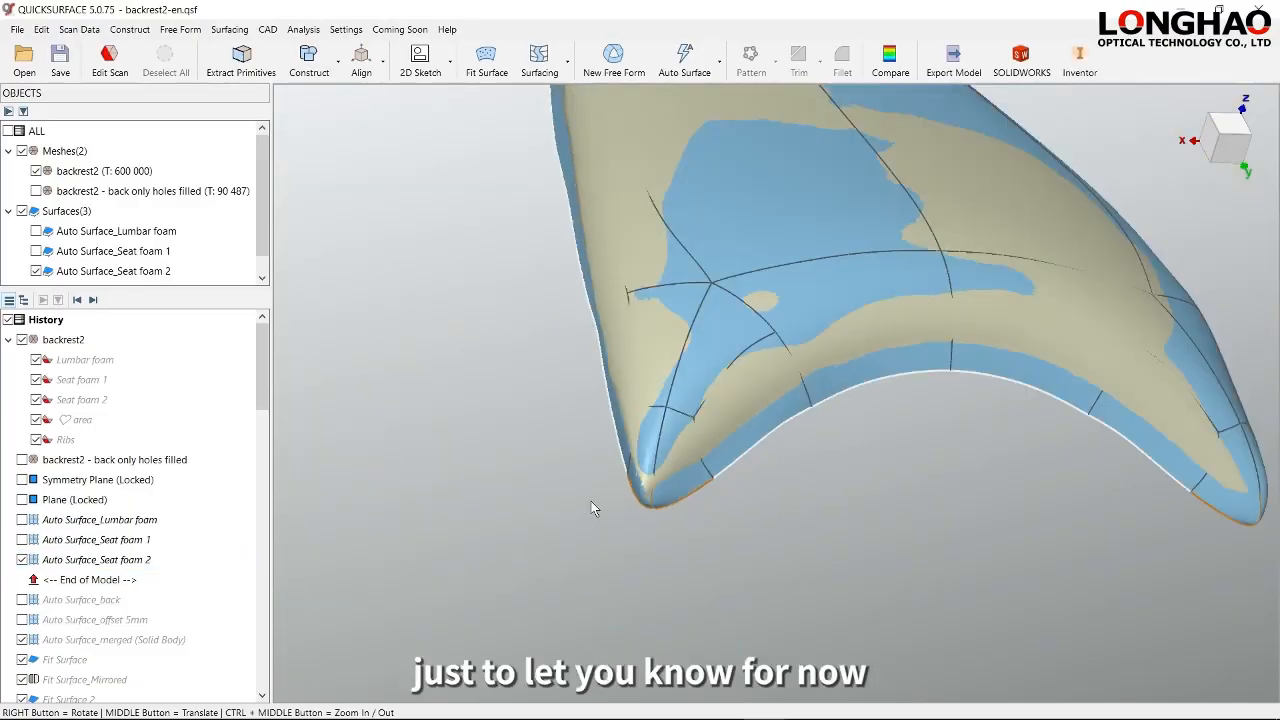
middle_drag(703, 525, 656, 519)
right_drag(656, 519, 511, 519)
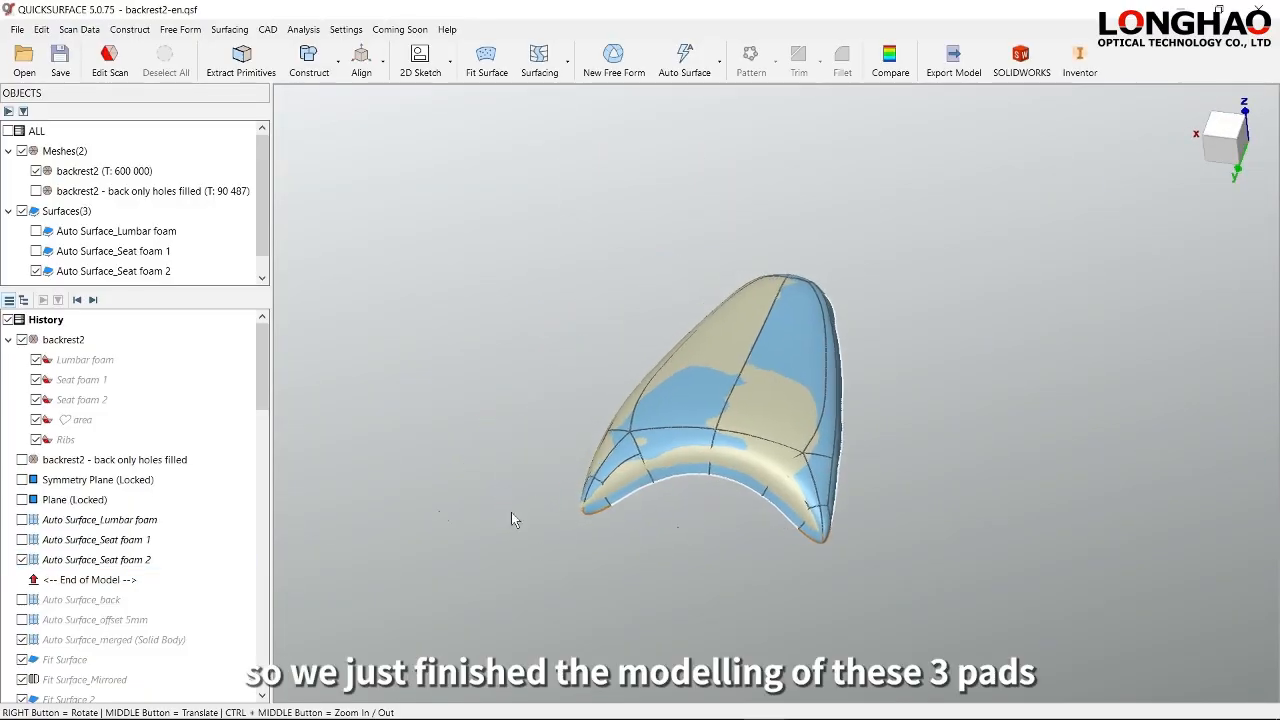
click(23, 540)
click(23, 519)
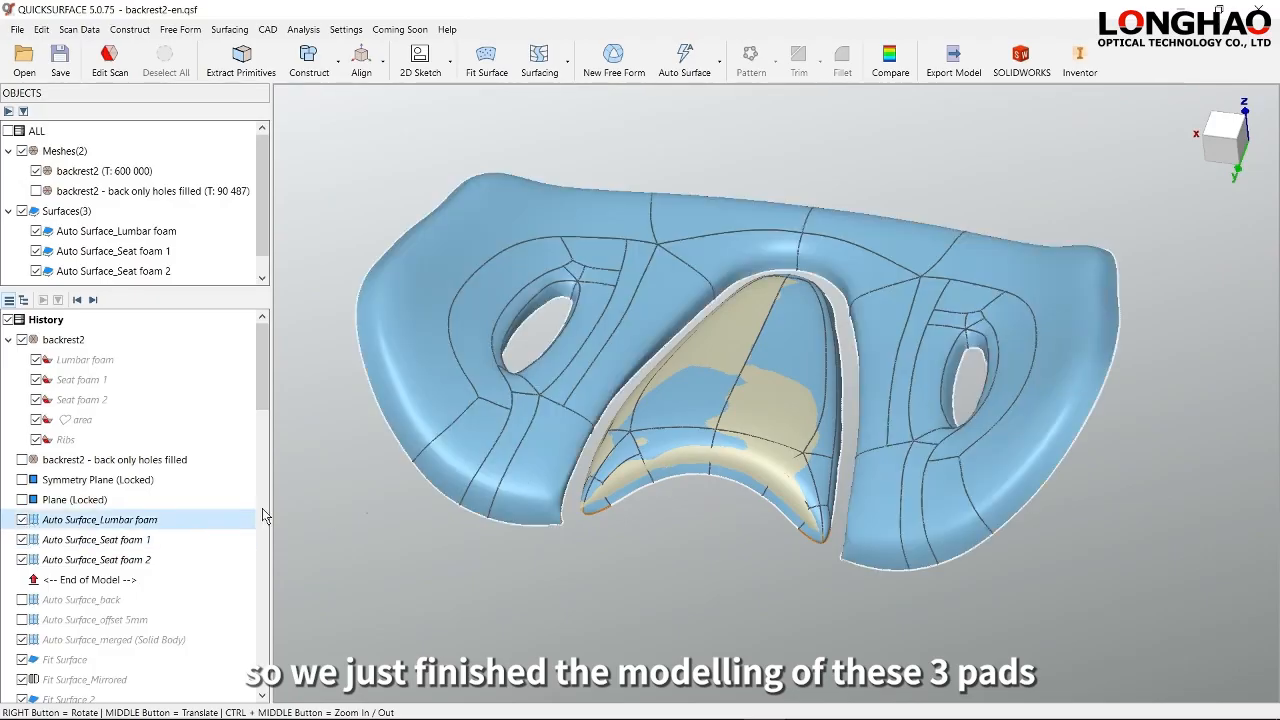
scroll(708, 490, down, 5)
scroll(720, 479, up, 4)
middle_drag(752, 475, 792, 449)
right_drag(793, 449, 905, 345)
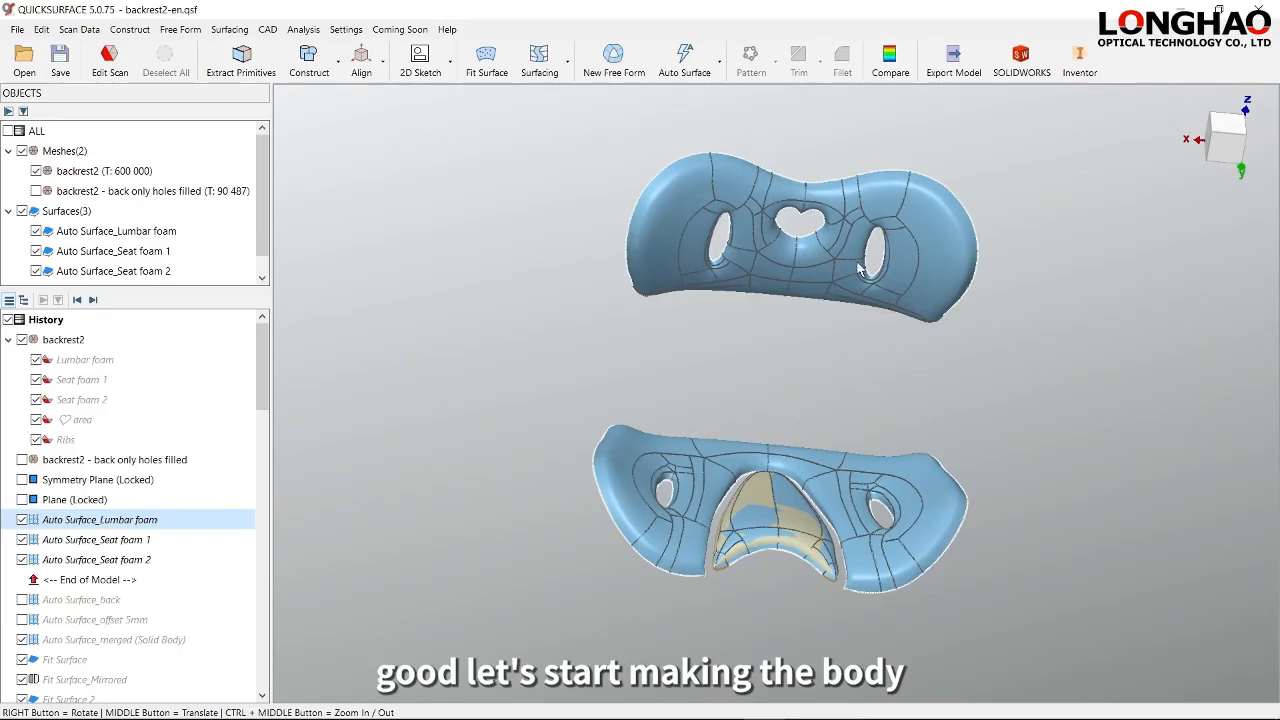
right_drag(815, 277, 761, 310)
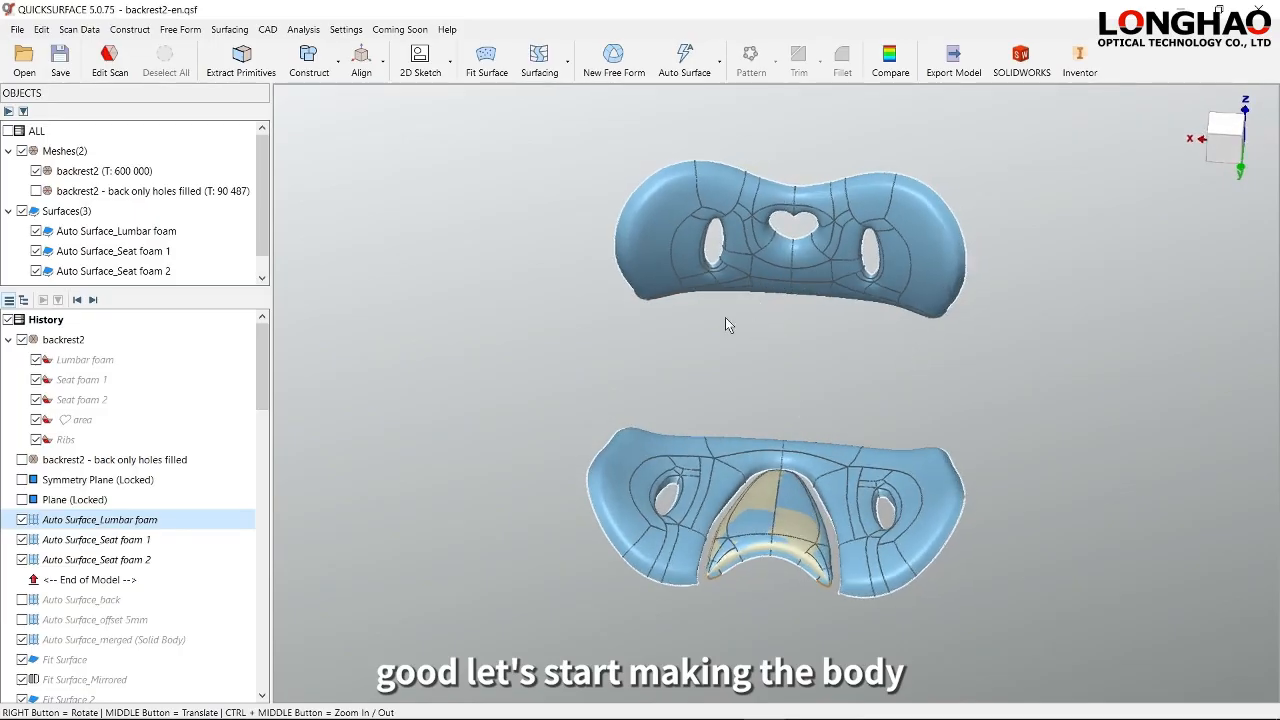
- Unhide all regions of the backrest2 mesh in scan editing and hide all the auto surfaces
double_click(93, 171)
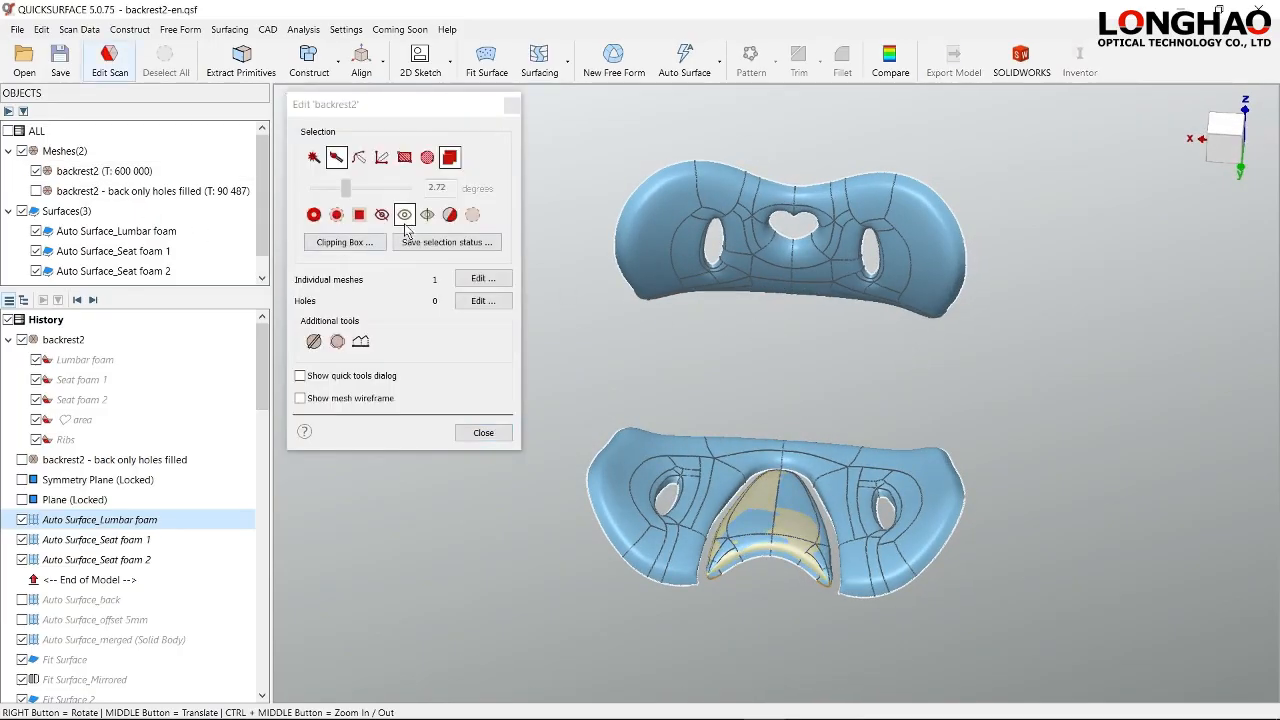
click(404, 215)
right_drag(772, 484, 698, 459)
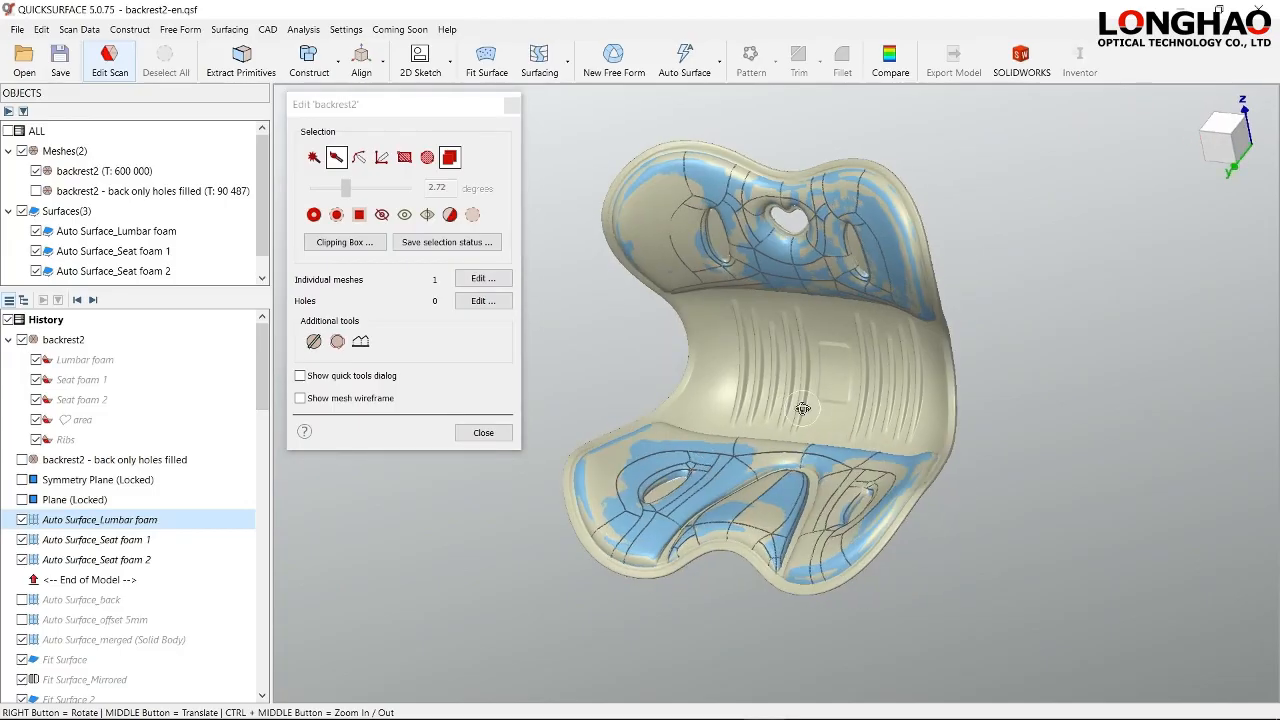
right_drag(806, 413, 809, 426)
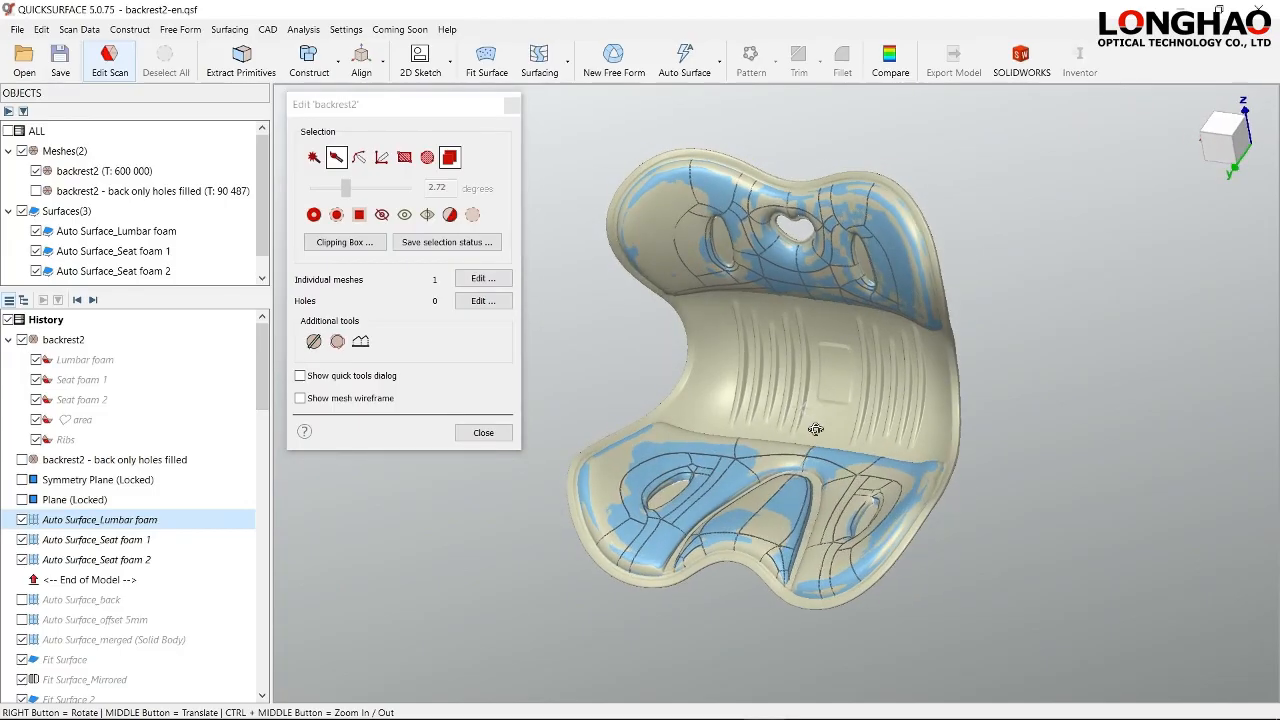
click(22, 211)
- Examine the backrest body's wall thickness from the side and the shape of its back face, and close the mesh editing
right_drag(815, 405, 860, 386)
scroll(860, 434, up, 5)
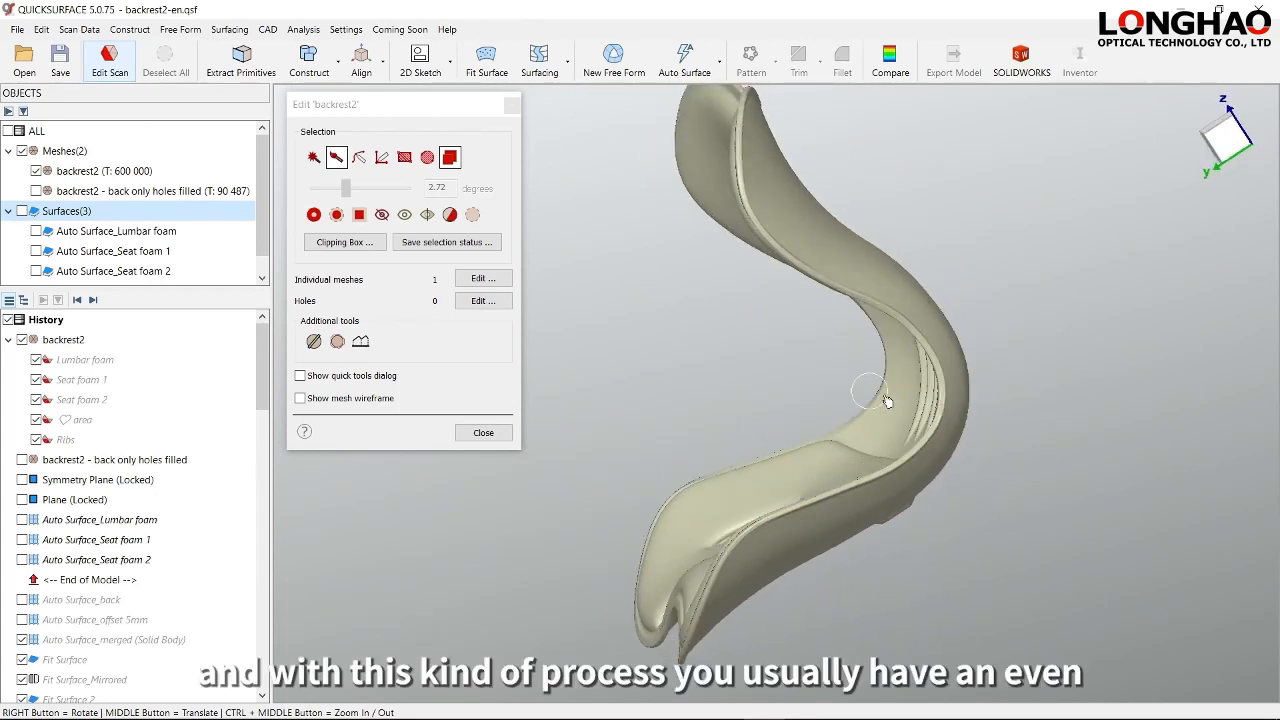
right_drag(1018, 422, 583, 379)
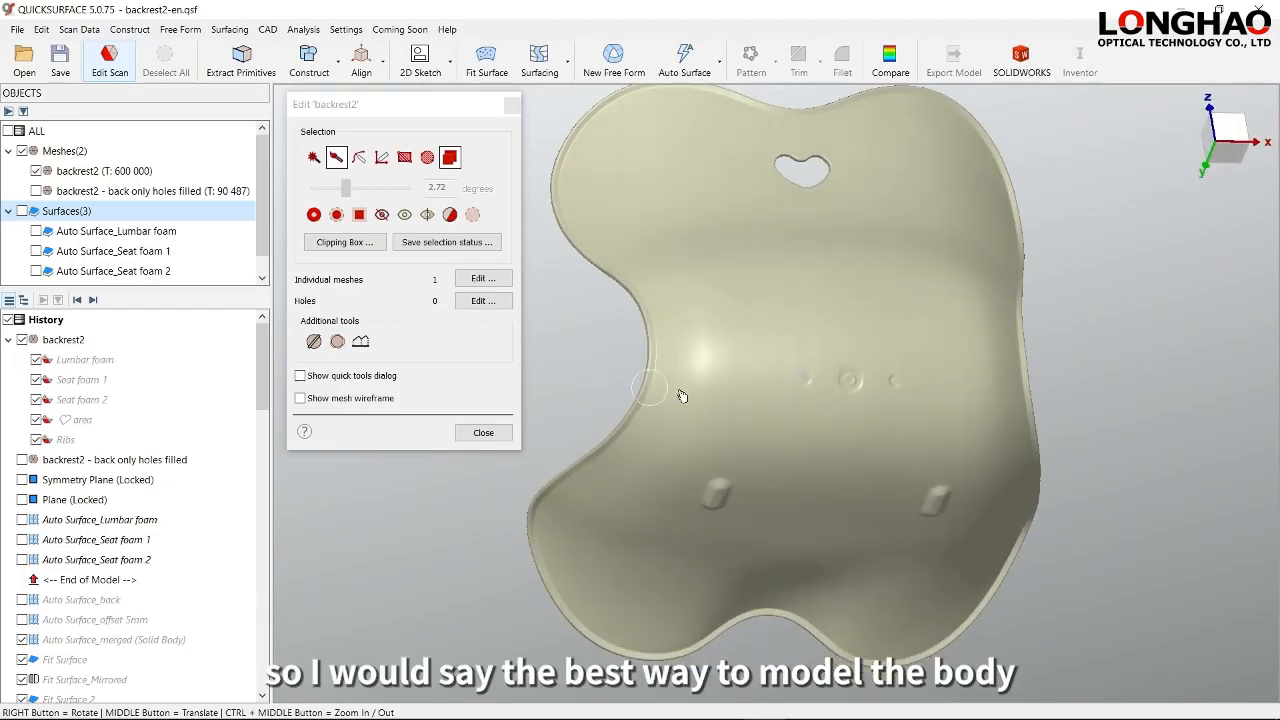
right_drag(749, 391, 761, 420)
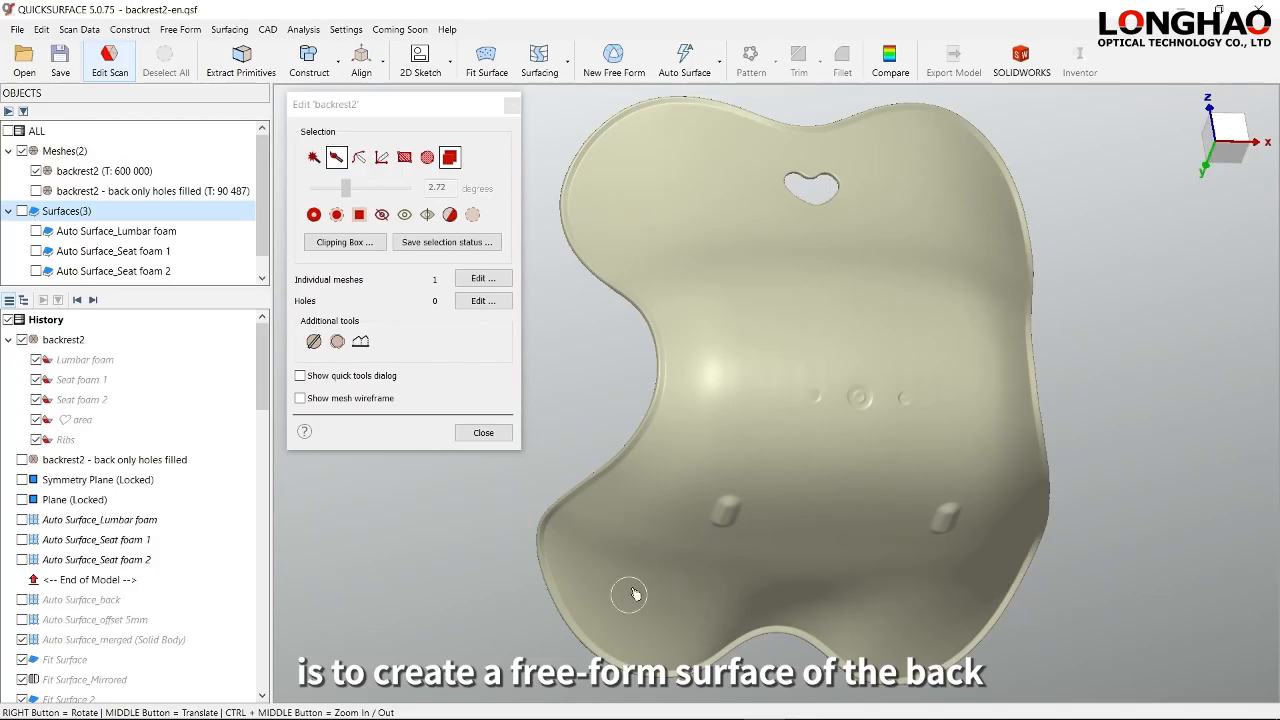
right_drag(826, 370, 923, 389)
middle_drag(869, 381, 951, 404)
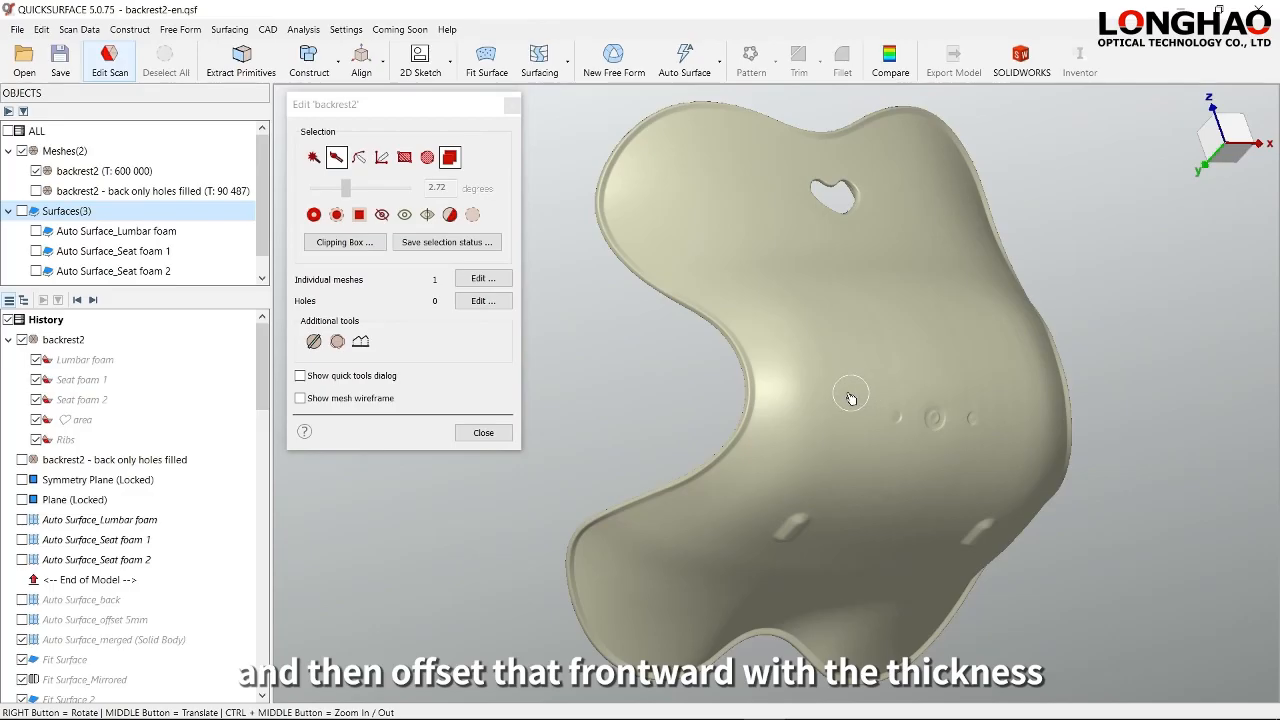
click(481, 437)
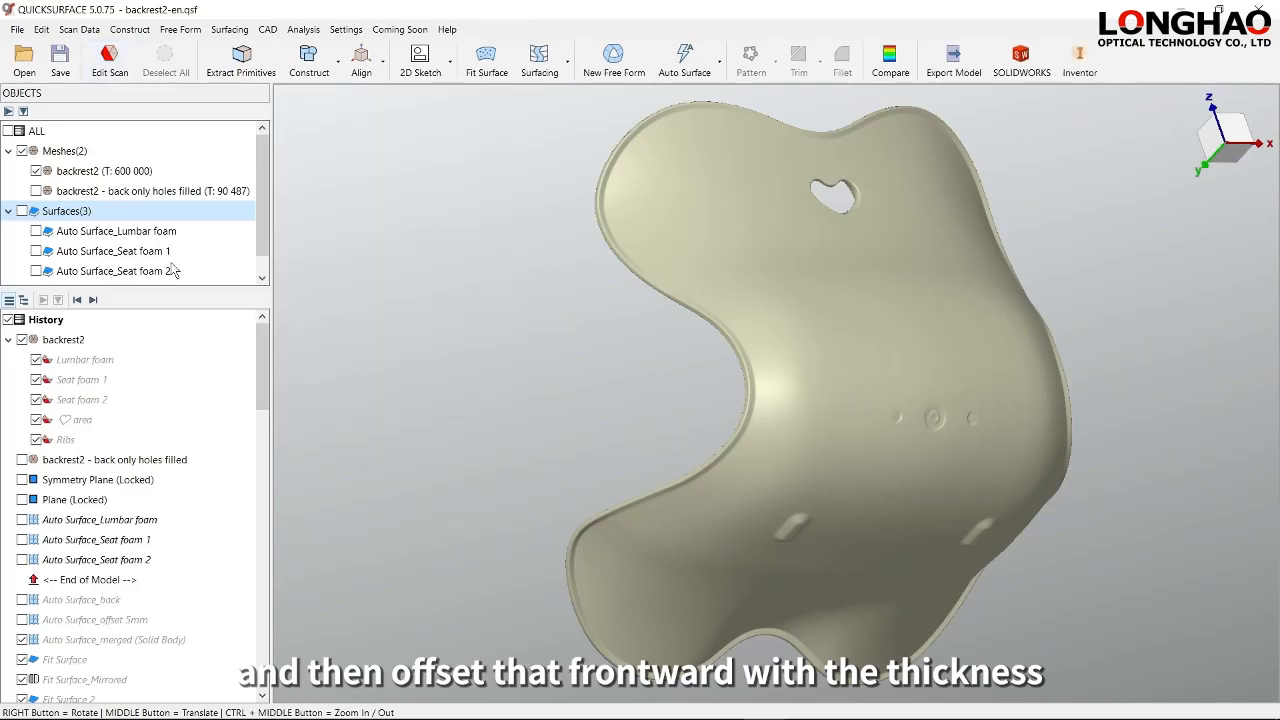
- Display only the "backrest2 - back only holes filled" mesh in place of backrest2 and examine its cleaned back face
click(37, 191)
click(36, 172)
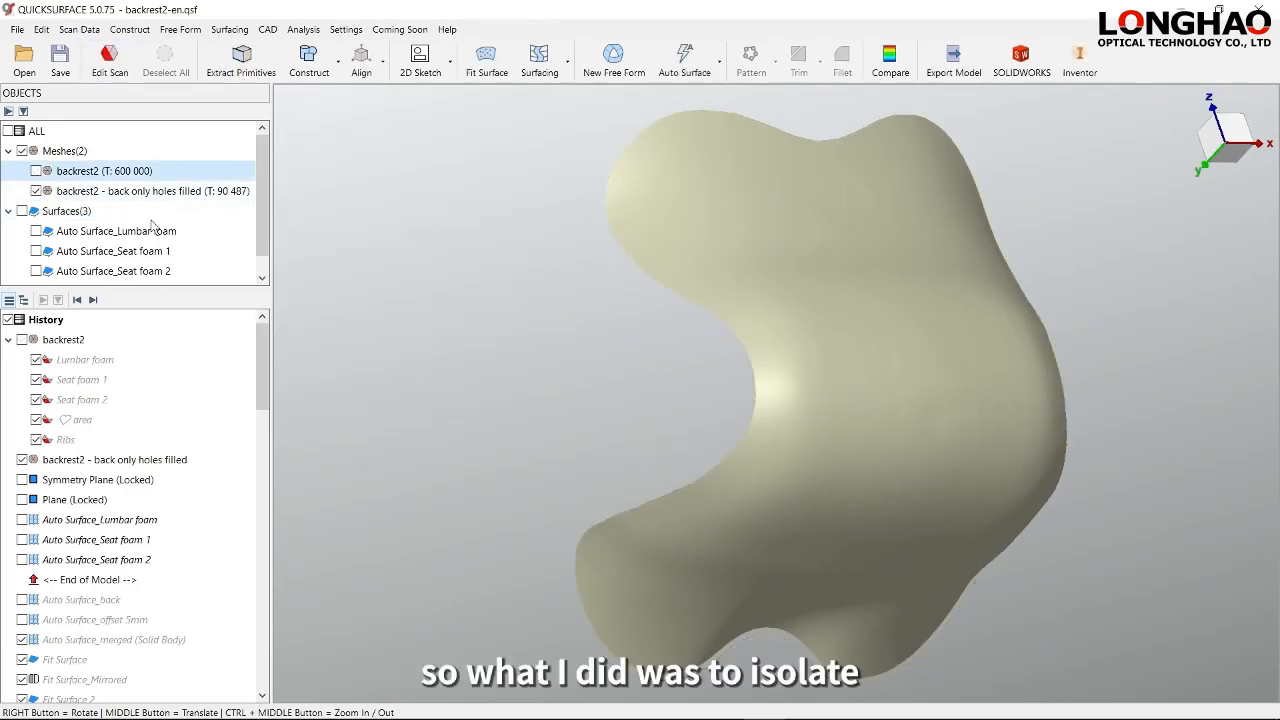
right_drag(820, 406, 787, 245)
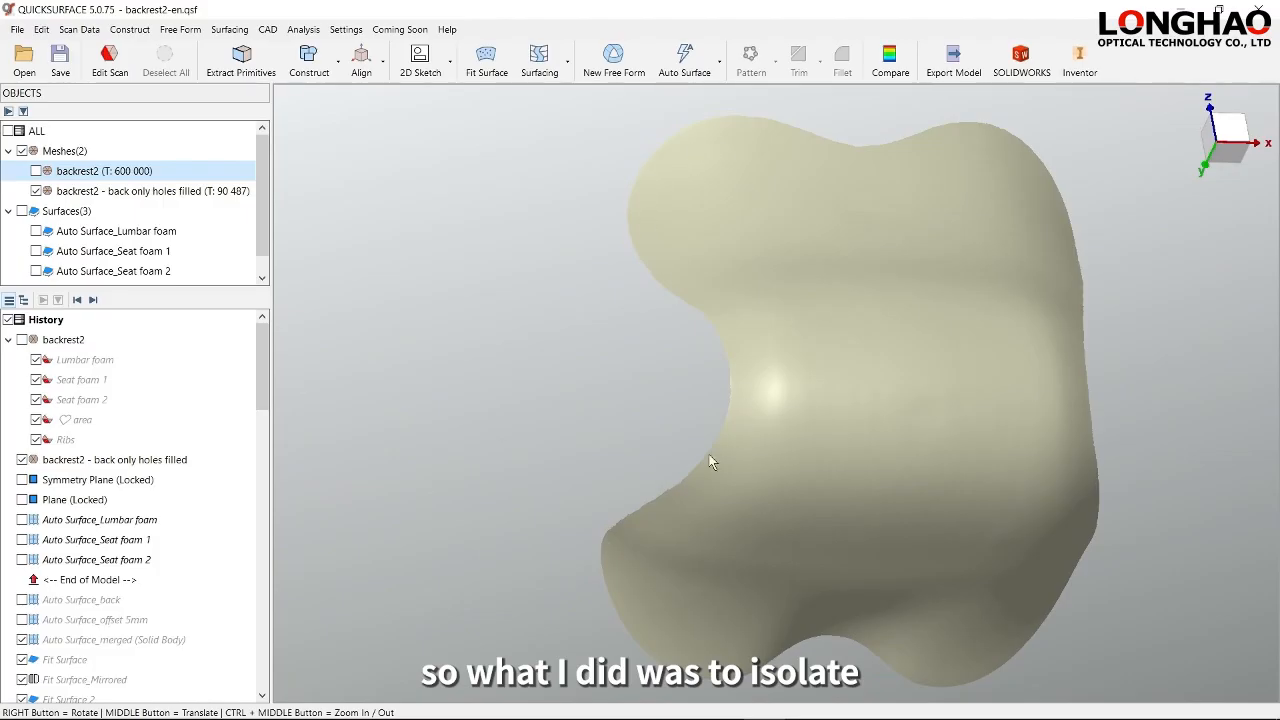
right_drag(1070, 431, 863, 427)
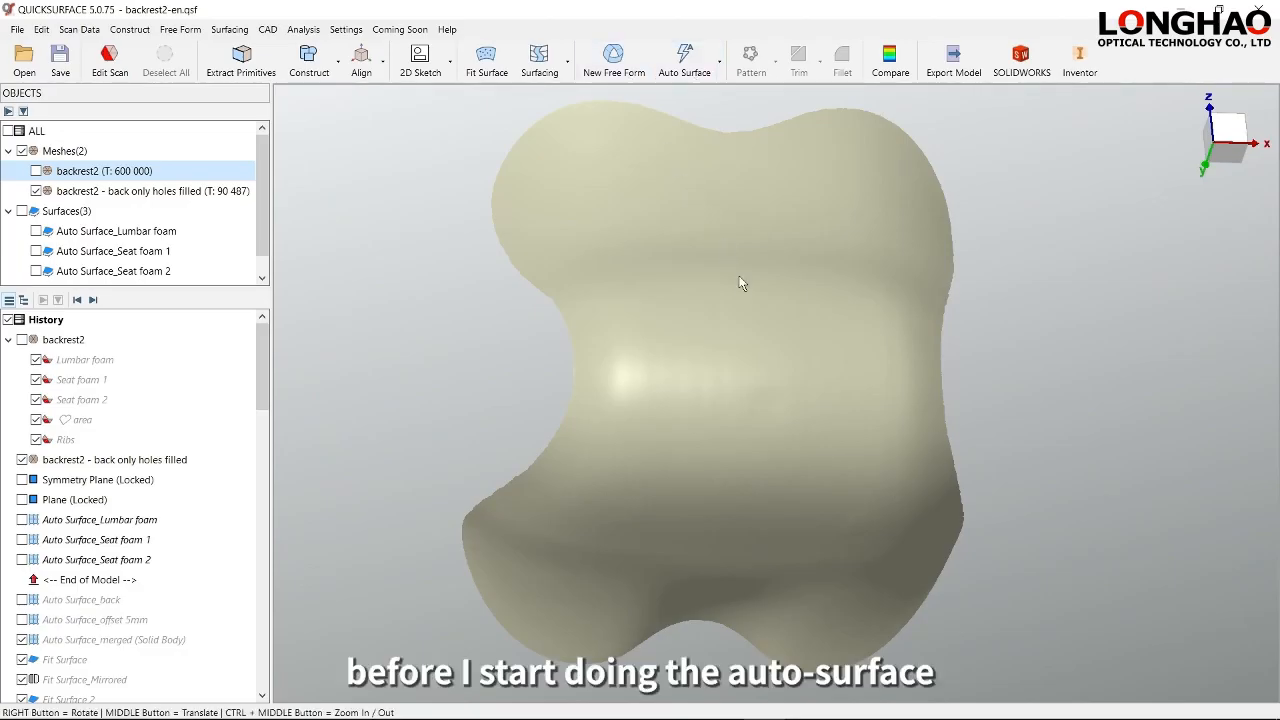
right_drag(743, 283, 753, 354)
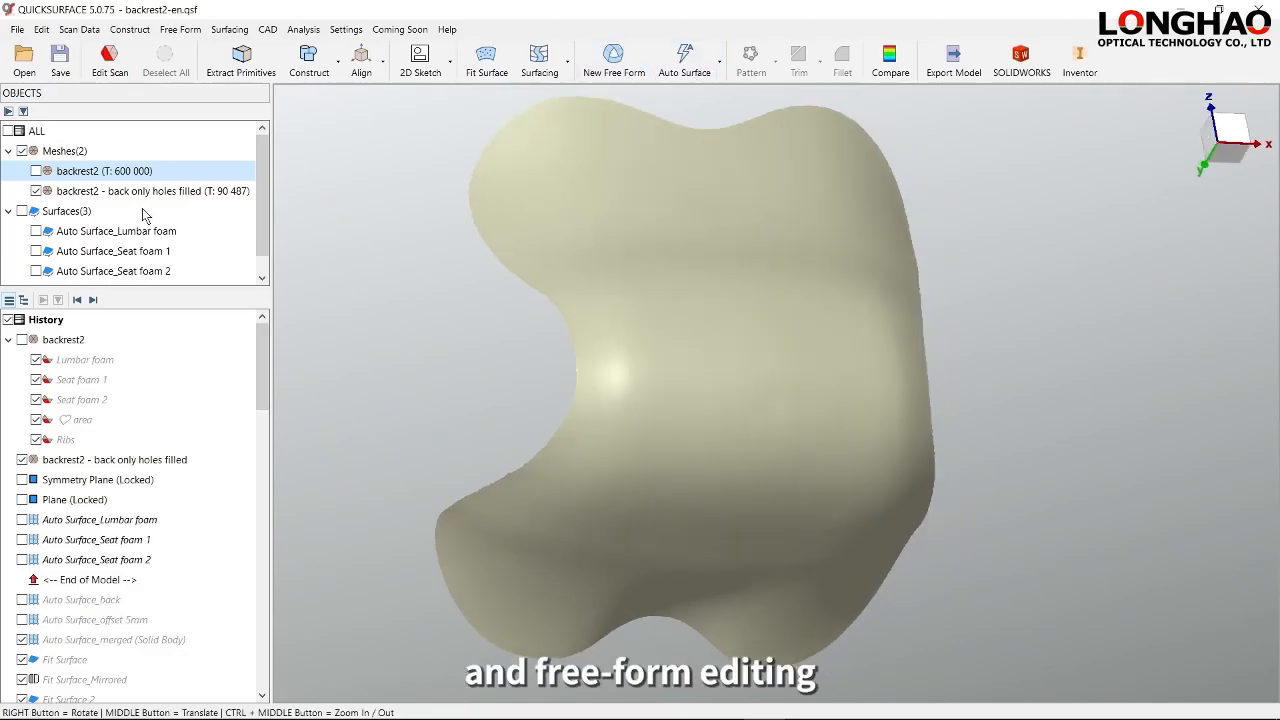
- Switch the display back to the original backrest2 mesh and examine the heart-shaped hole, protrusions and moulding marks on its back
click(36, 171)
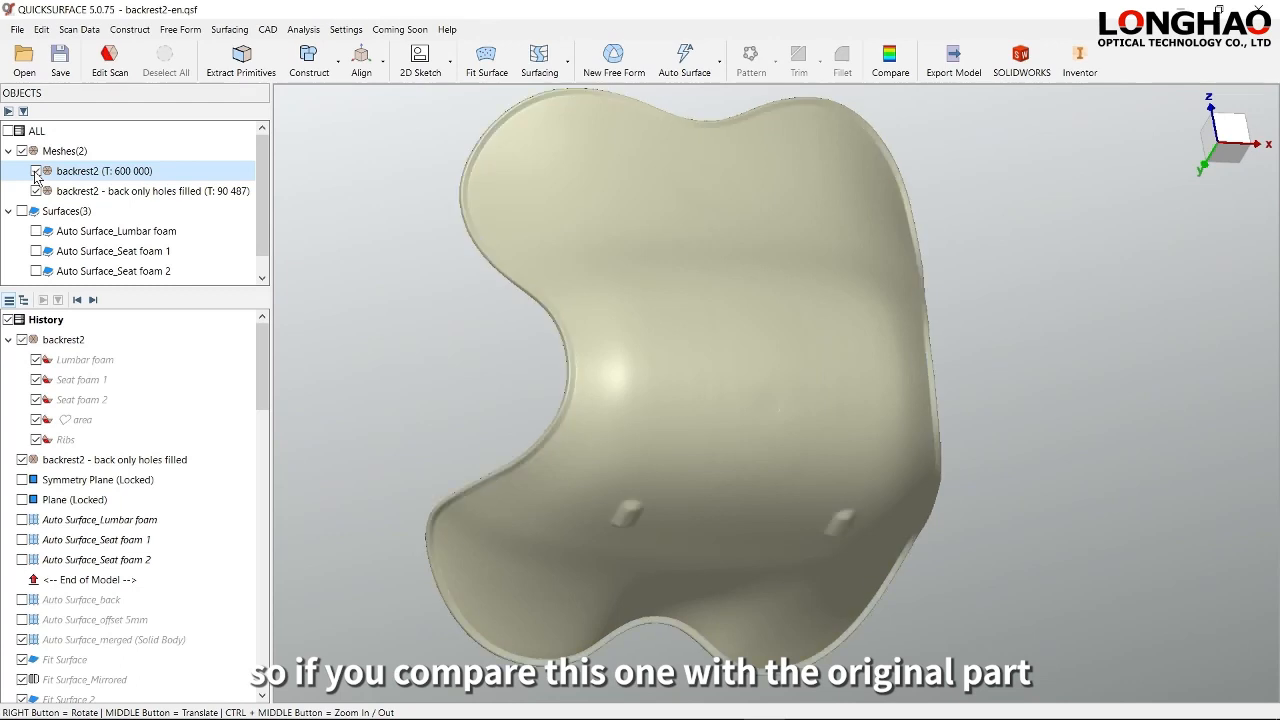
click(37, 192)
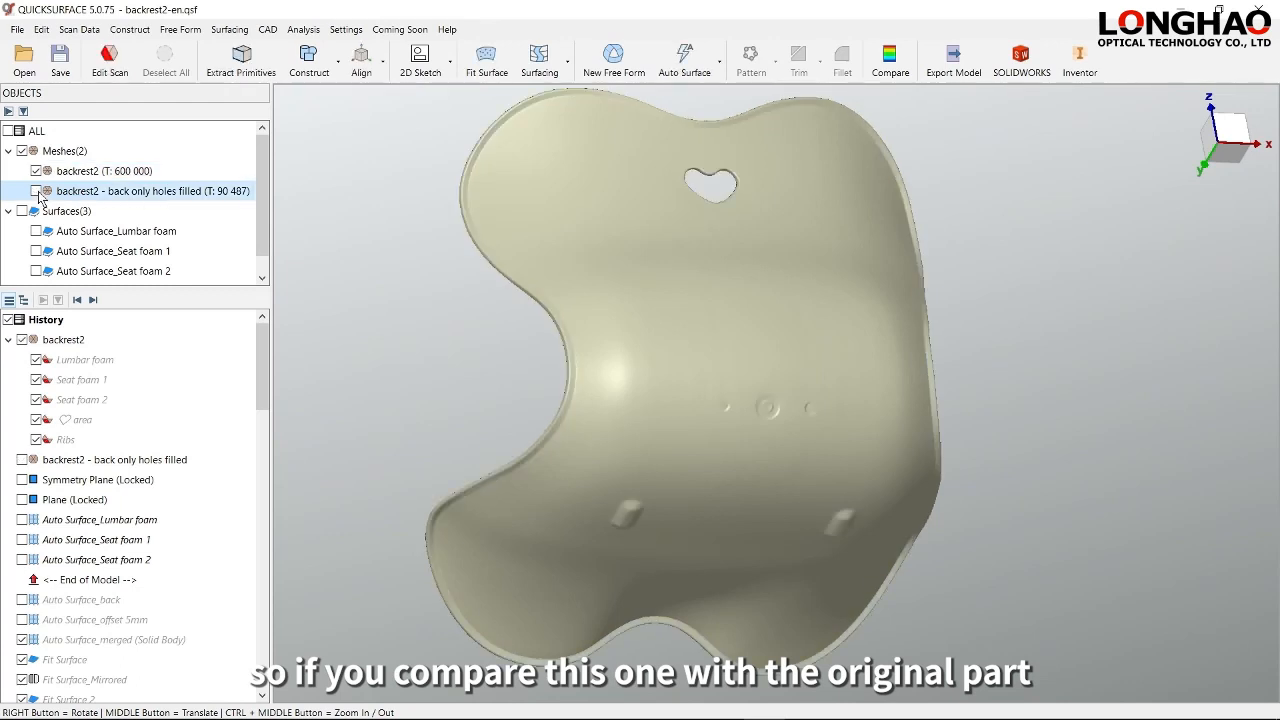
right_drag(863, 497, 846, 440)
middle_drag(760, 453, 789, 424)
right_drag(789, 424, 813, 394)
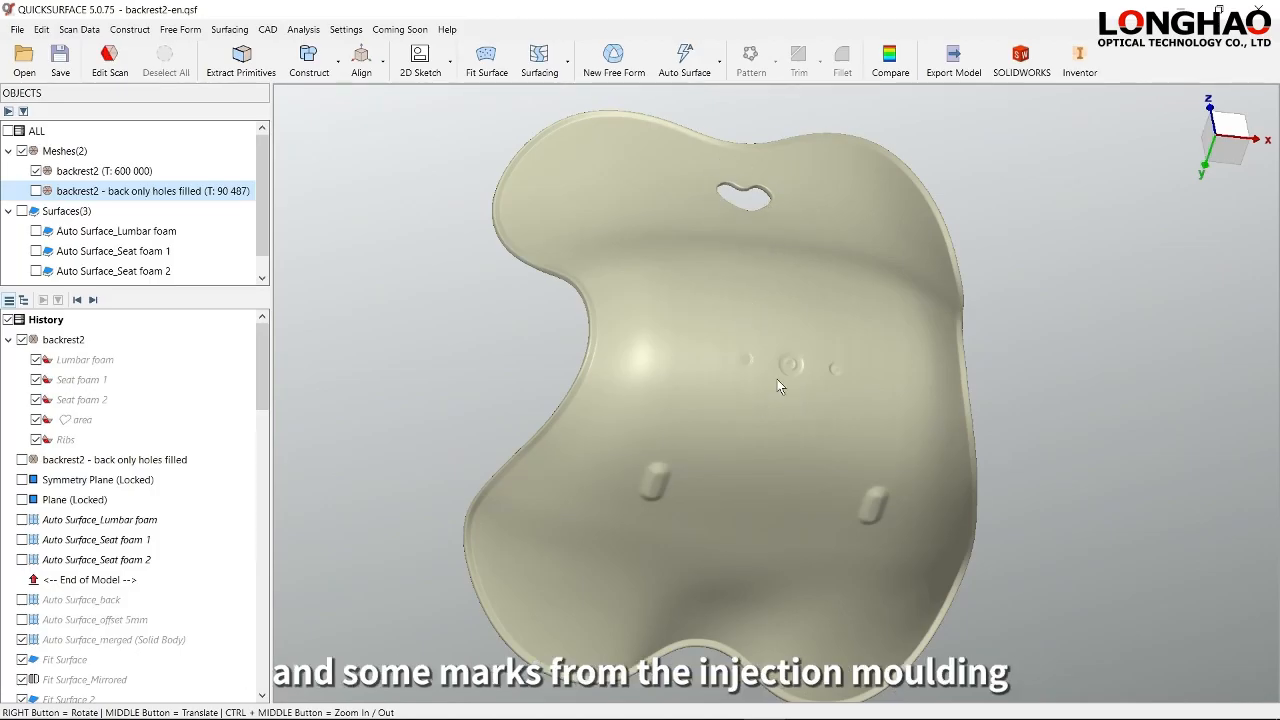
- Inspect the circular moulding marks and the two feet on the back of the original mesh up close
right_drag(777, 379, 756, 401)
scroll(727, 348, up, 2)
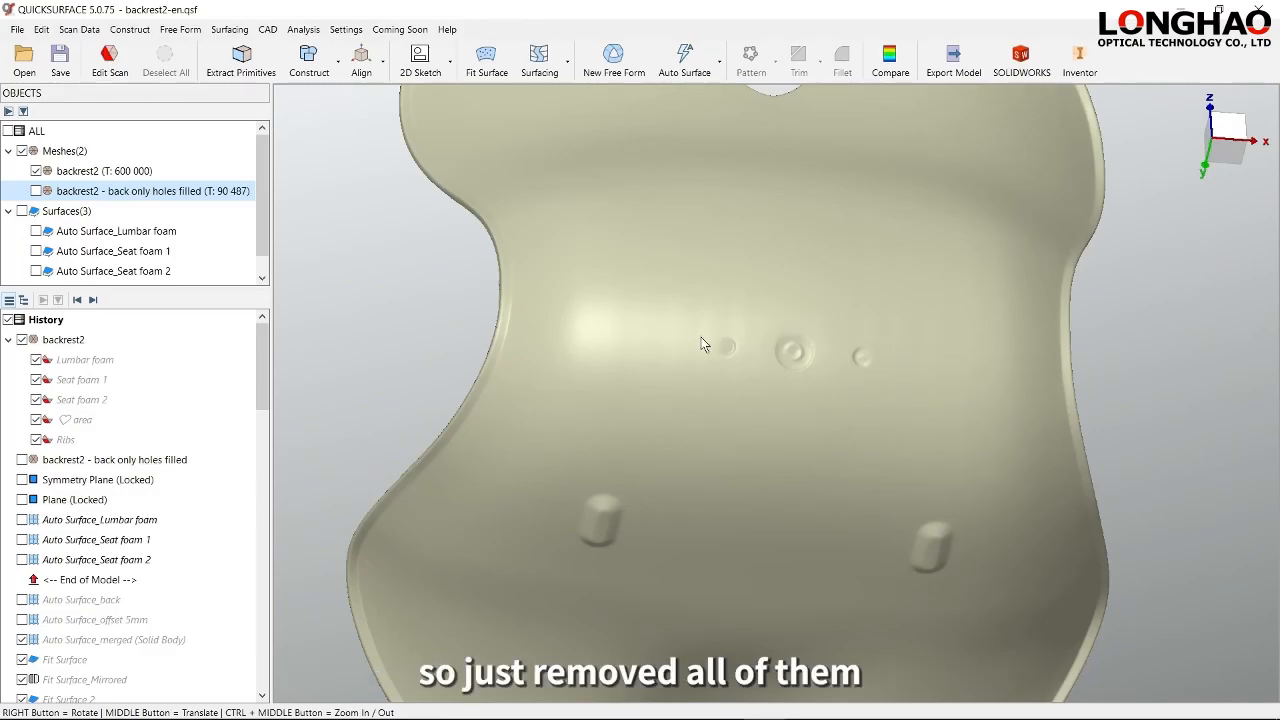
middle_drag(781, 470, 806, 367)
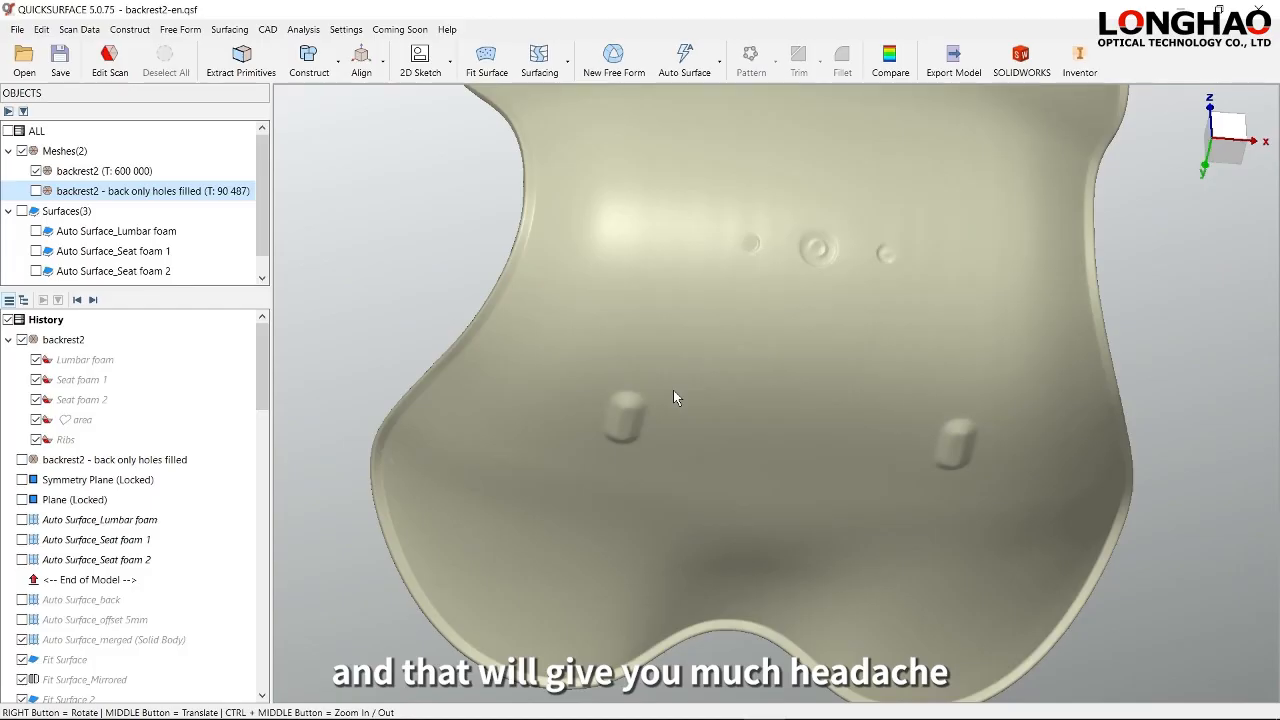
- Display only the "backrest2 - back only holes filled" mesh in place of backrest2 and examine its smoothed back from several angles
click(37, 191)
click(38, 172)
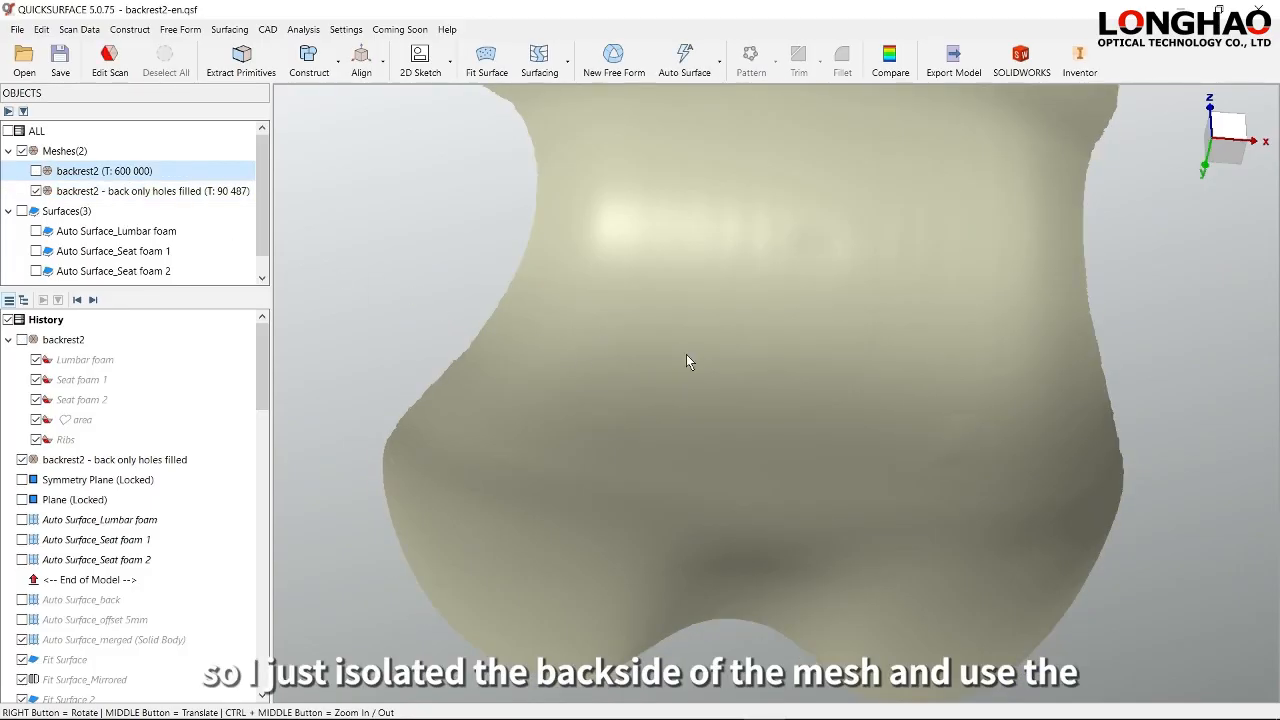
scroll(686, 354, down, 3)
middle_drag(726, 330, 751, 400)
right_drag(751, 400, 737, 356)
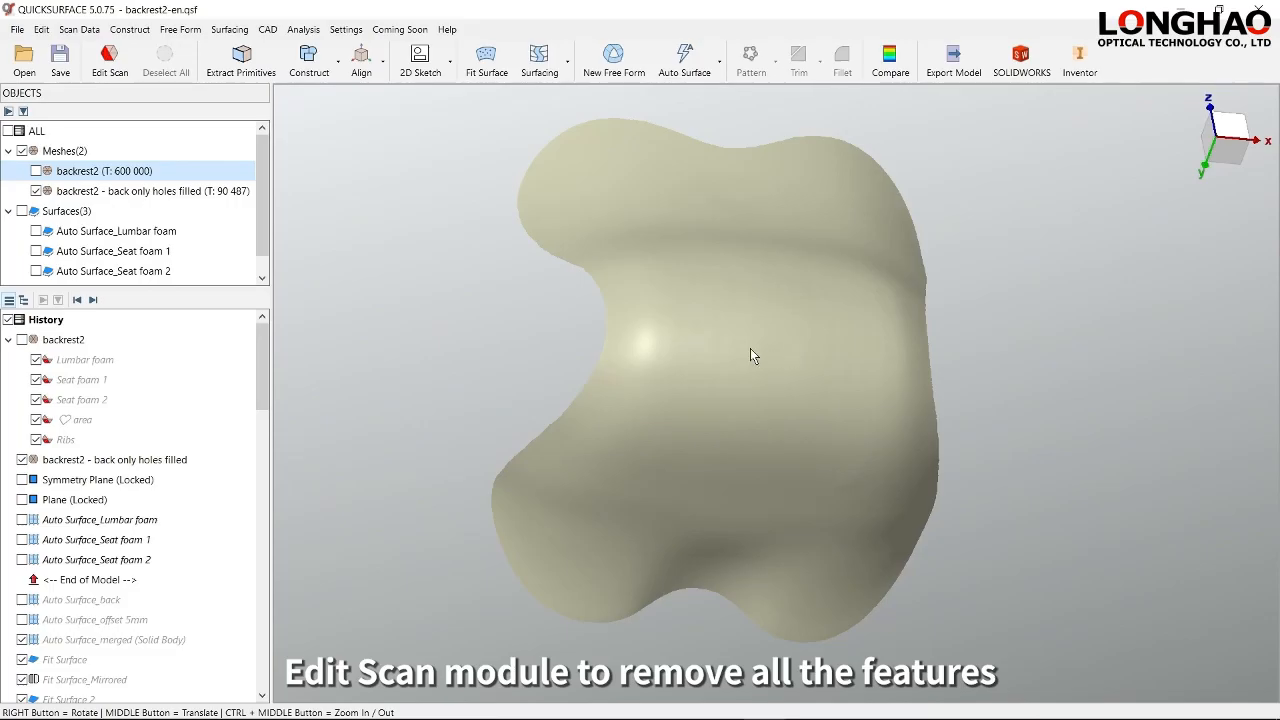
right_drag(809, 323, 847, 296)
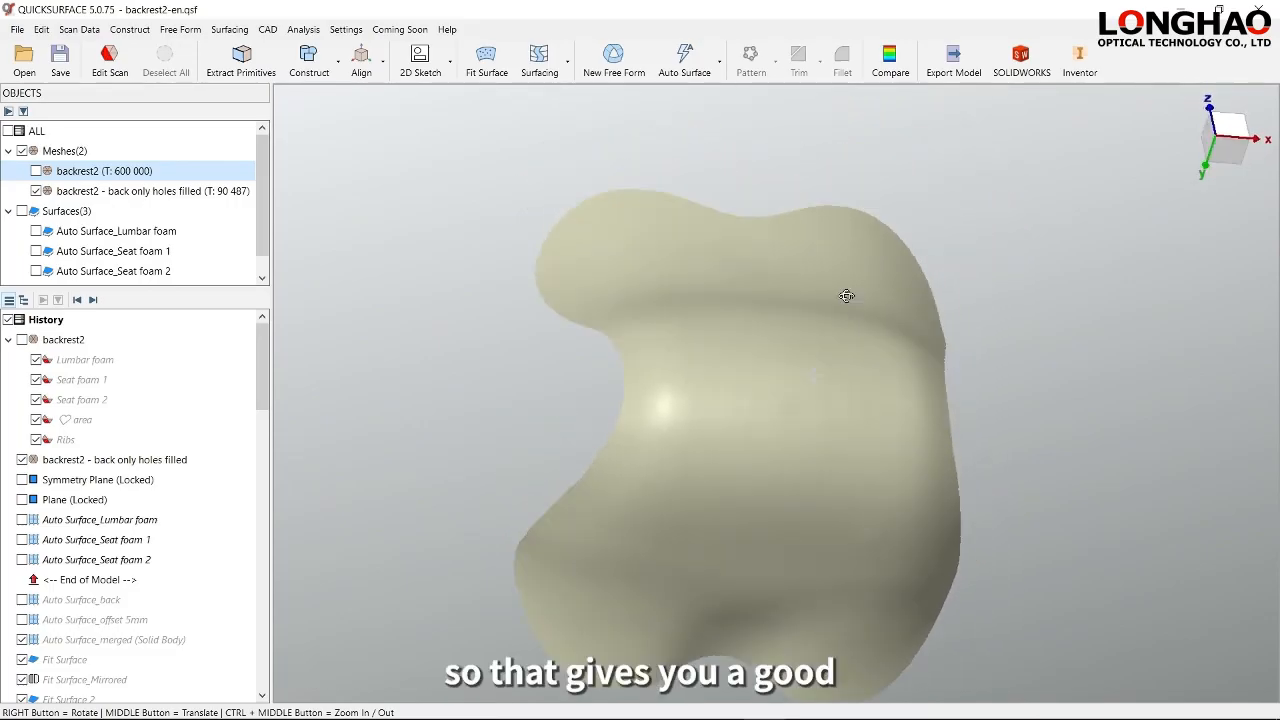
right_drag(846, 382, 885, 325)
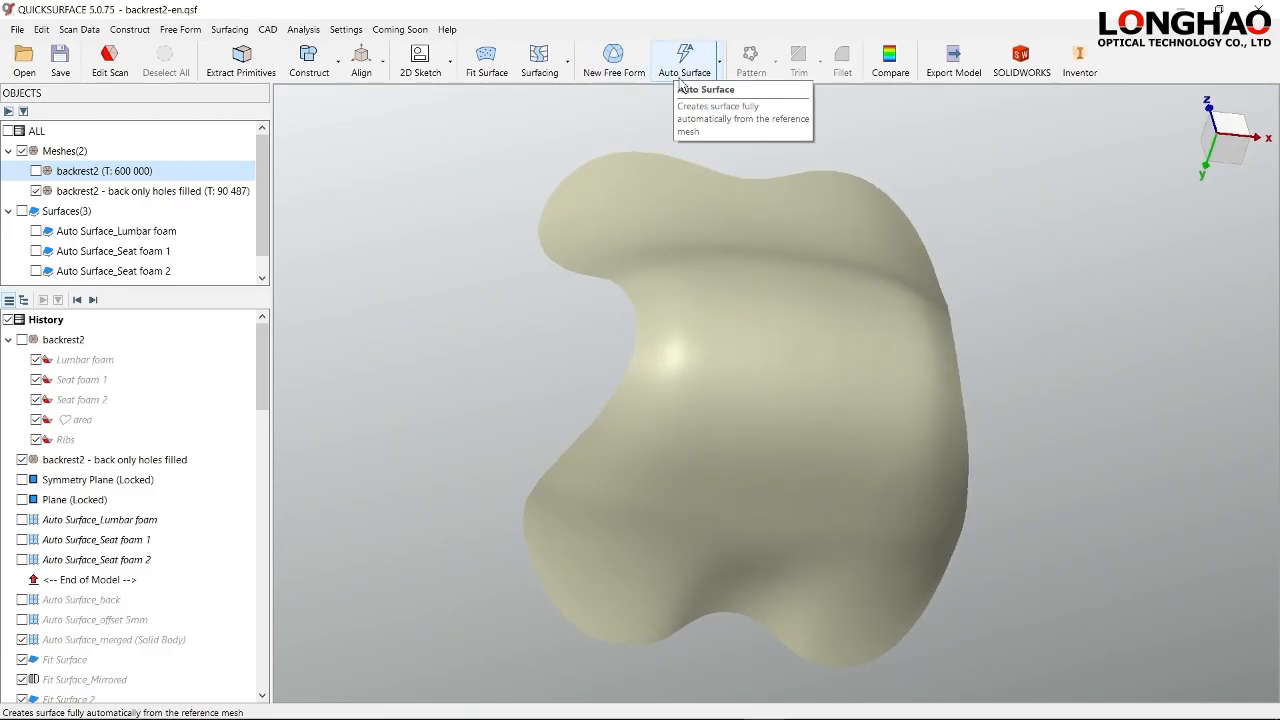
- Roll the history forward to include Auto Surface_back, check its deviation from the holes-filled mesh with Compare, and close the comparison
click(93, 300)
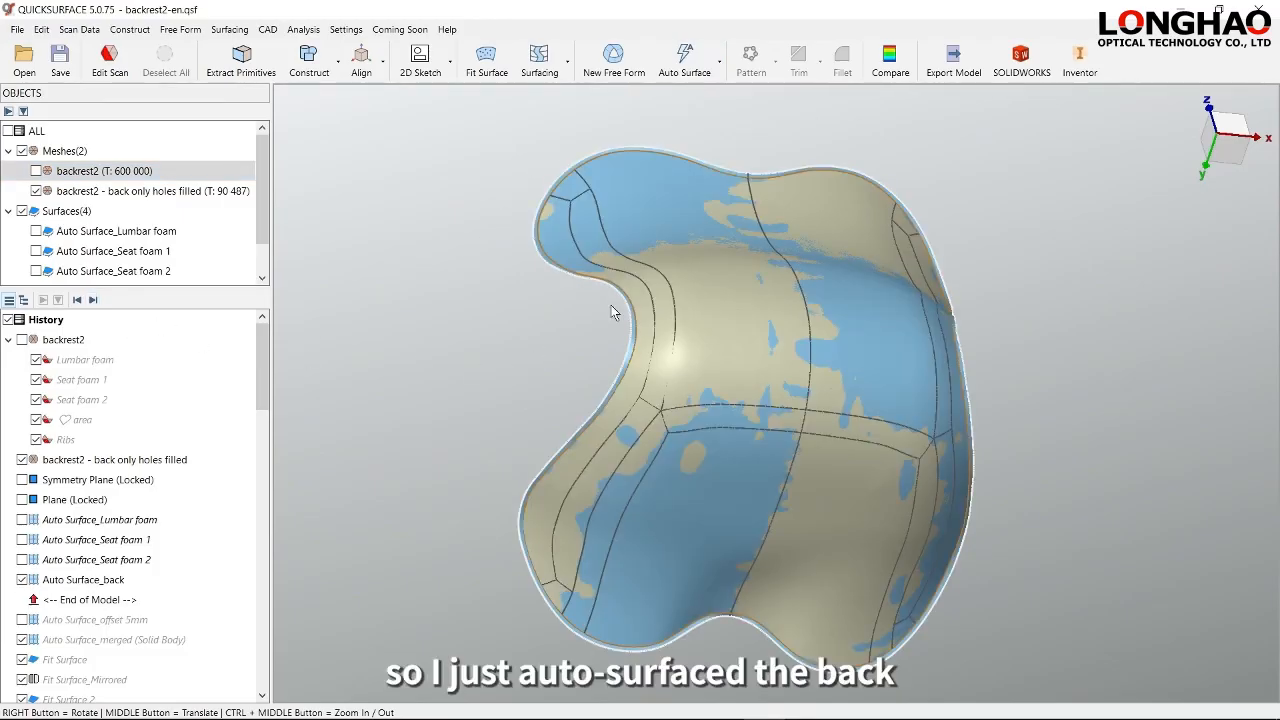
click(890, 60)
click(909, 233)
right_drag(948, 313, 963, 349)
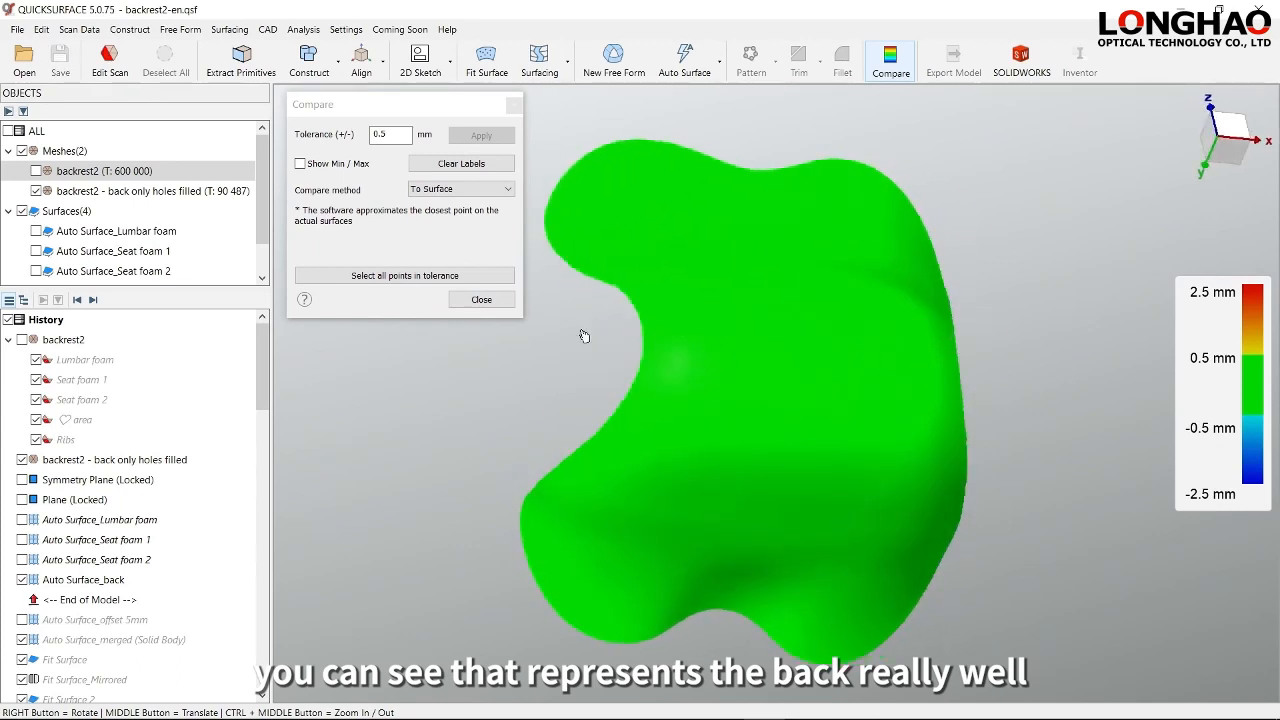
click(465, 302)
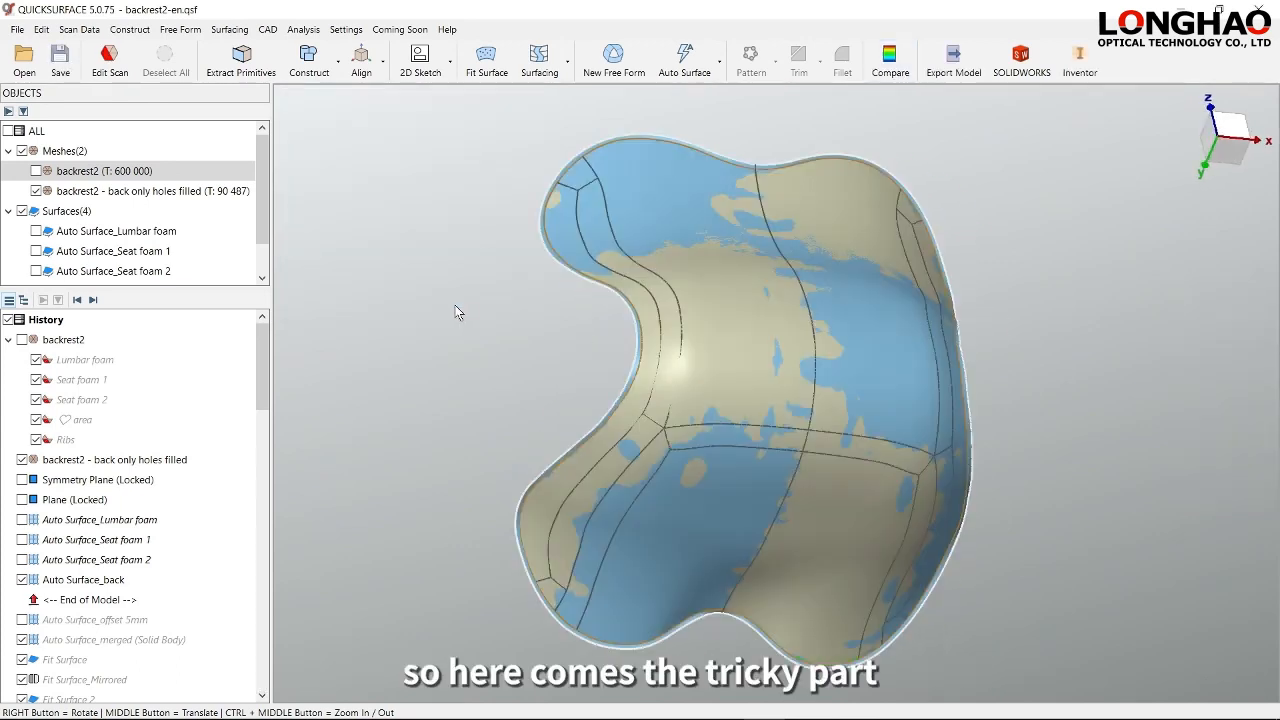
- Switch the display back to the original backrest2 mesh and hide Auto Surface_back
click(36, 191)
click(36, 171)
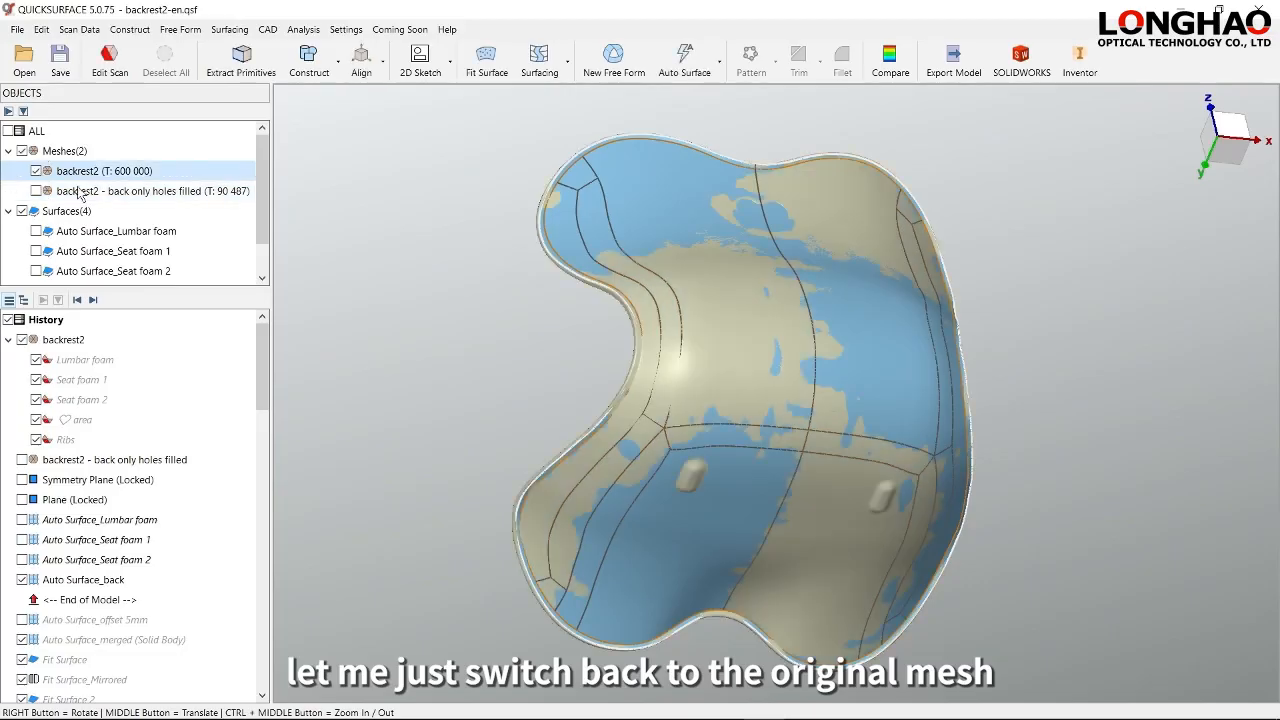
right_drag(583, 310, 652, 373)
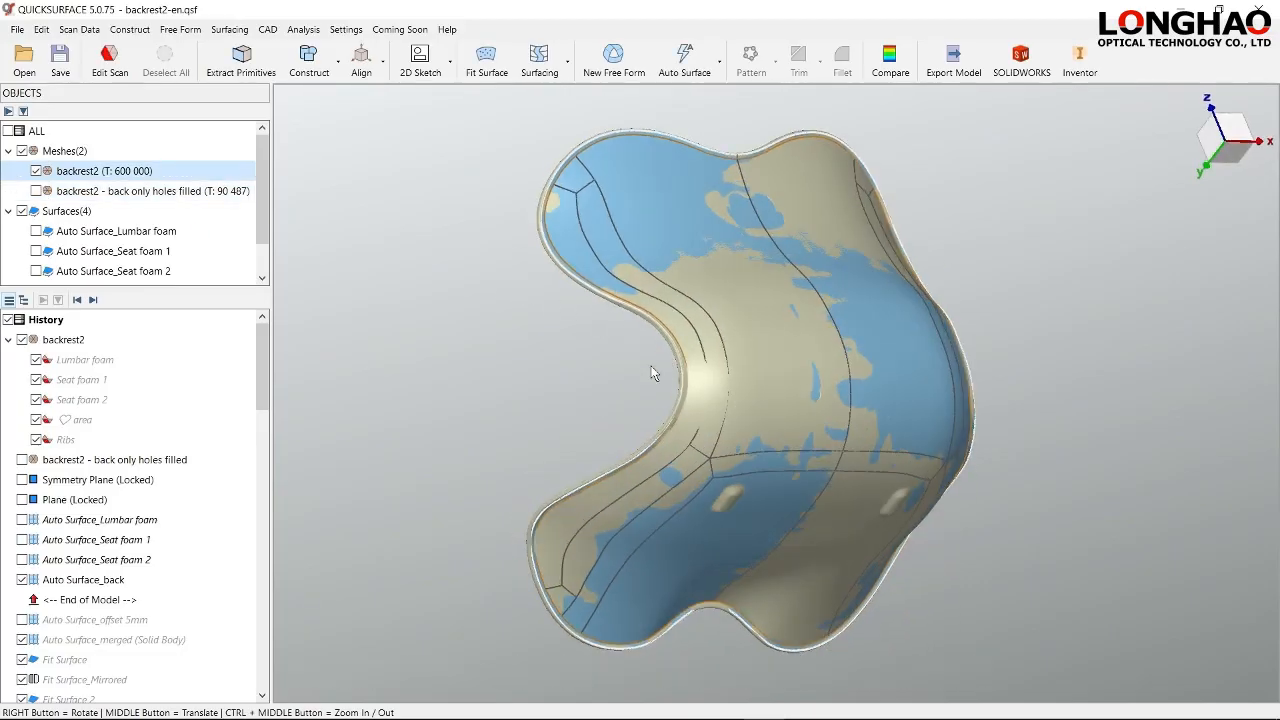
click(22, 580)
right_drag(616, 435, 895, 362)
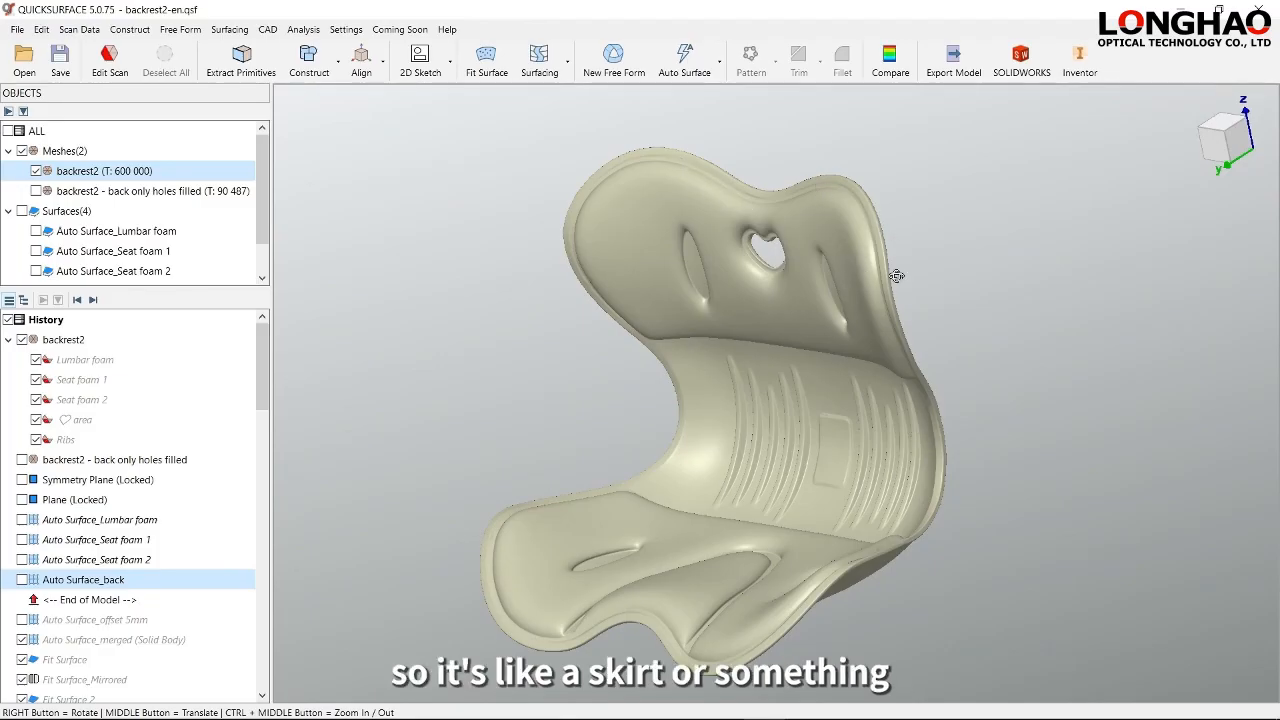
- Examine the raised rim along the backrest's outer edge and its sharp transition to the back face
right_drag(866, 269, 869, 276)
scroll(869, 276, up, 4)
middle_drag(882, 277, 1028, 260)
right_drag(1029, 260, 505, 228)
scroll(495, 220, up, 5)
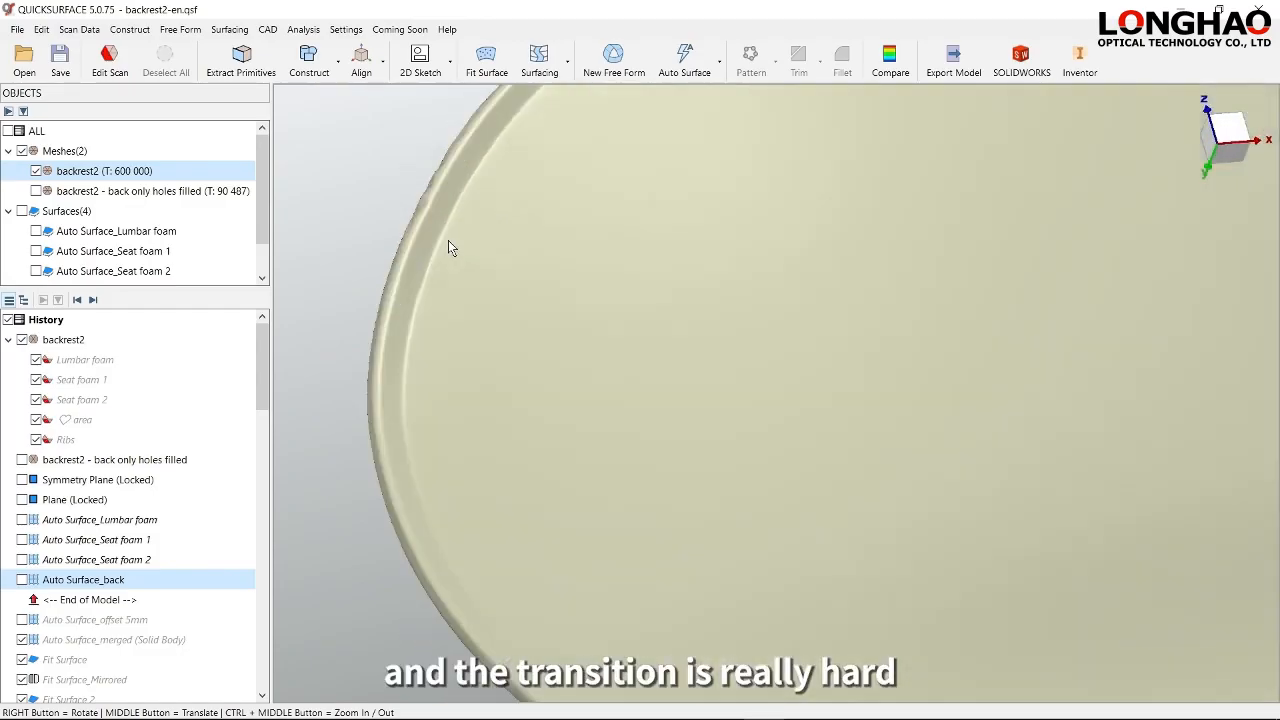
middle_drag(431, 280, 688, 312)
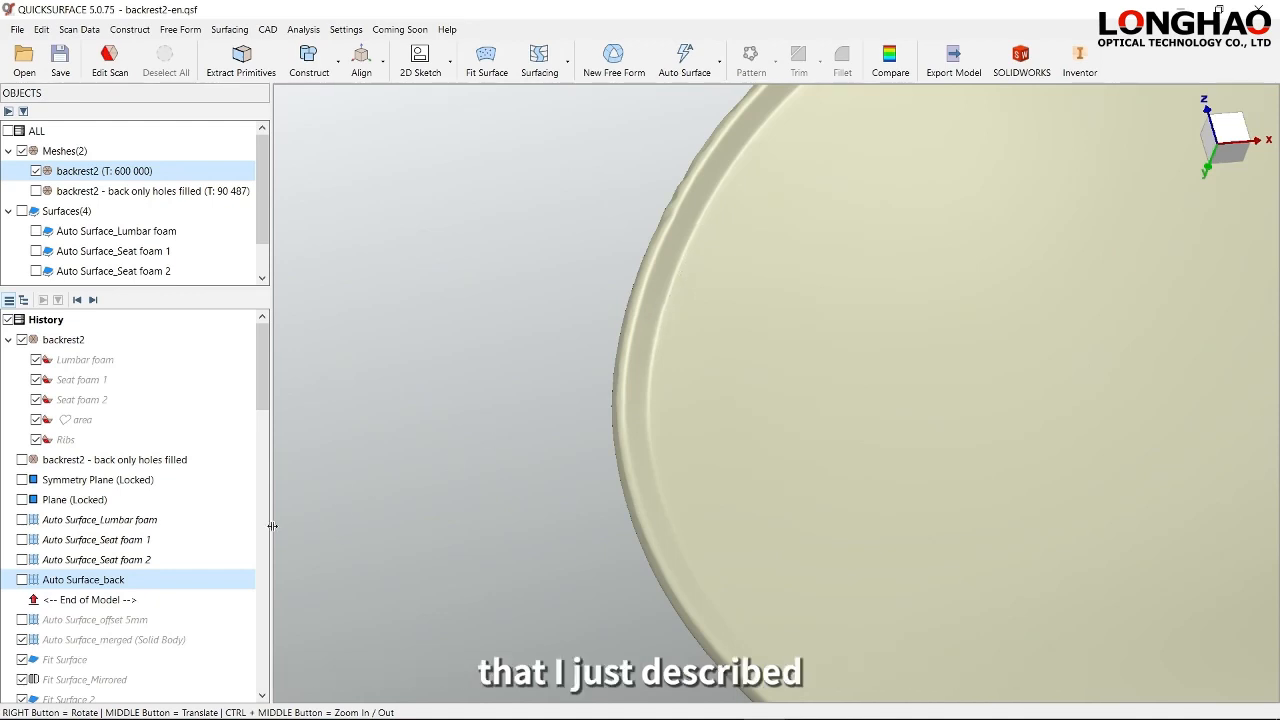
- Show Auto Surface_back, open it for surface editing, and select the creased edge loop along the rim
click(22, 580)
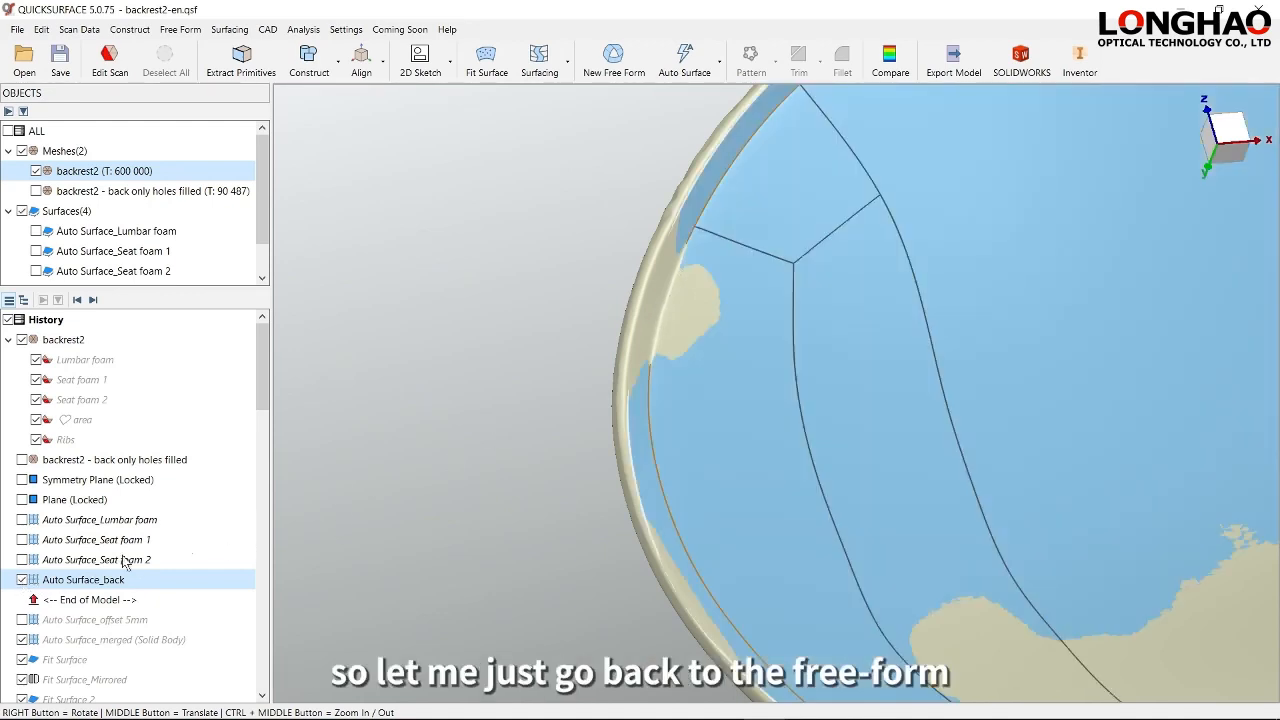
double_click(767, 433)
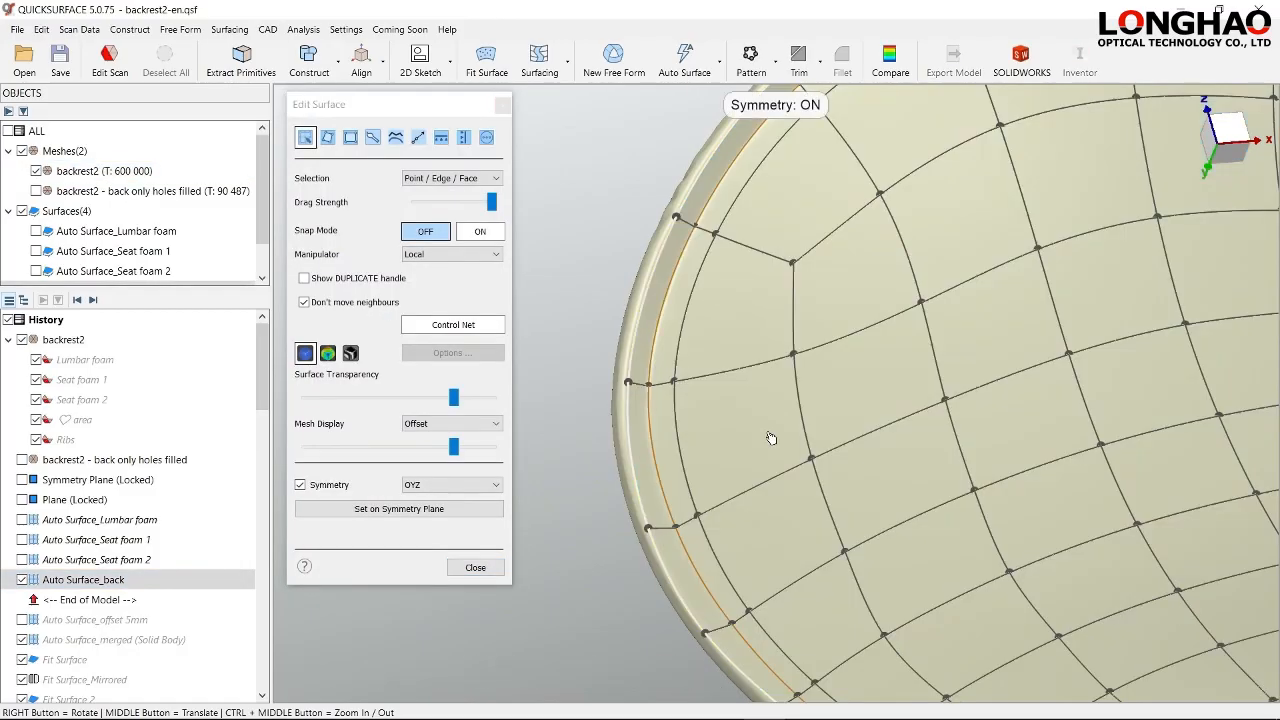
right_drag(802, 375, 928, 257)
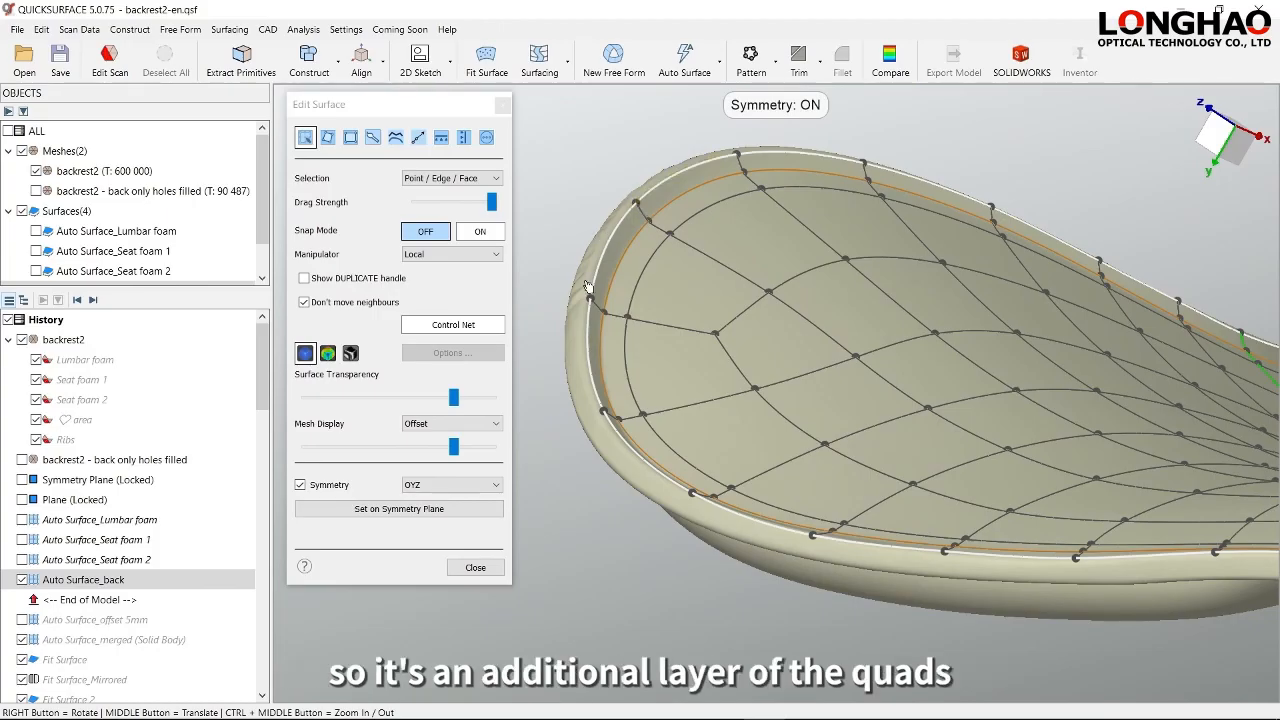
scroll(617, 224, up, 5)
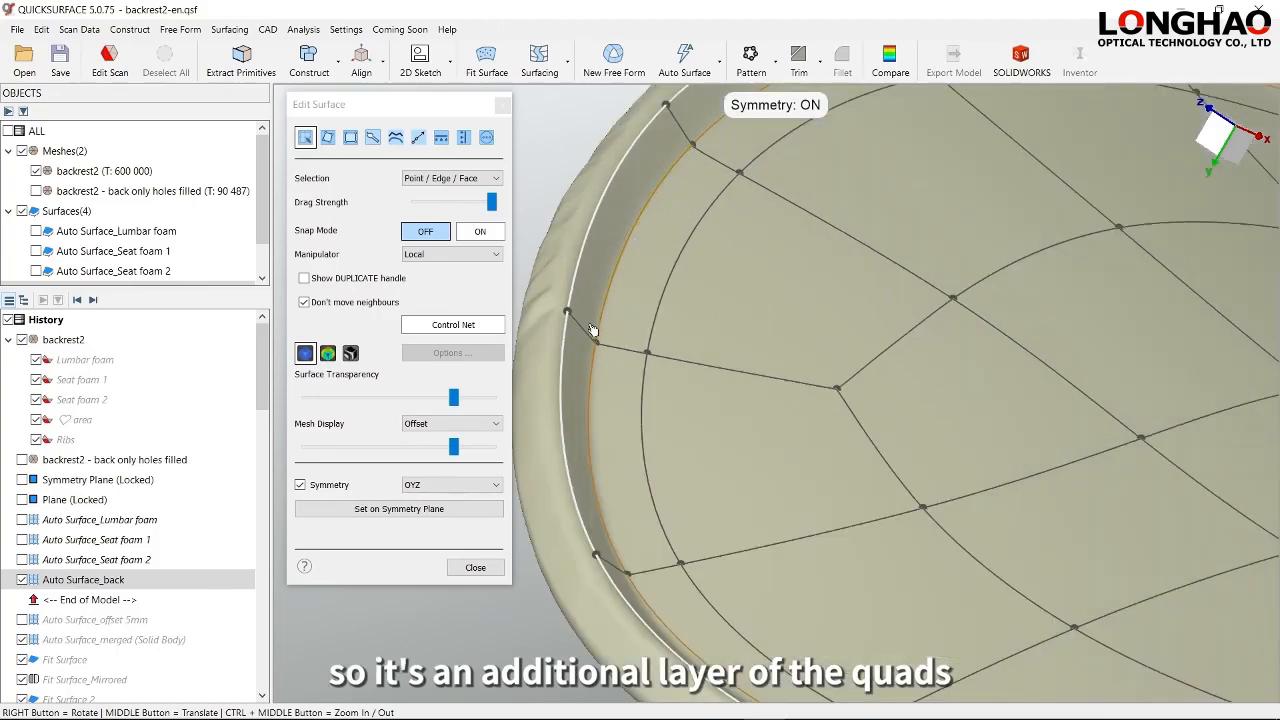
double_click(608, 308)
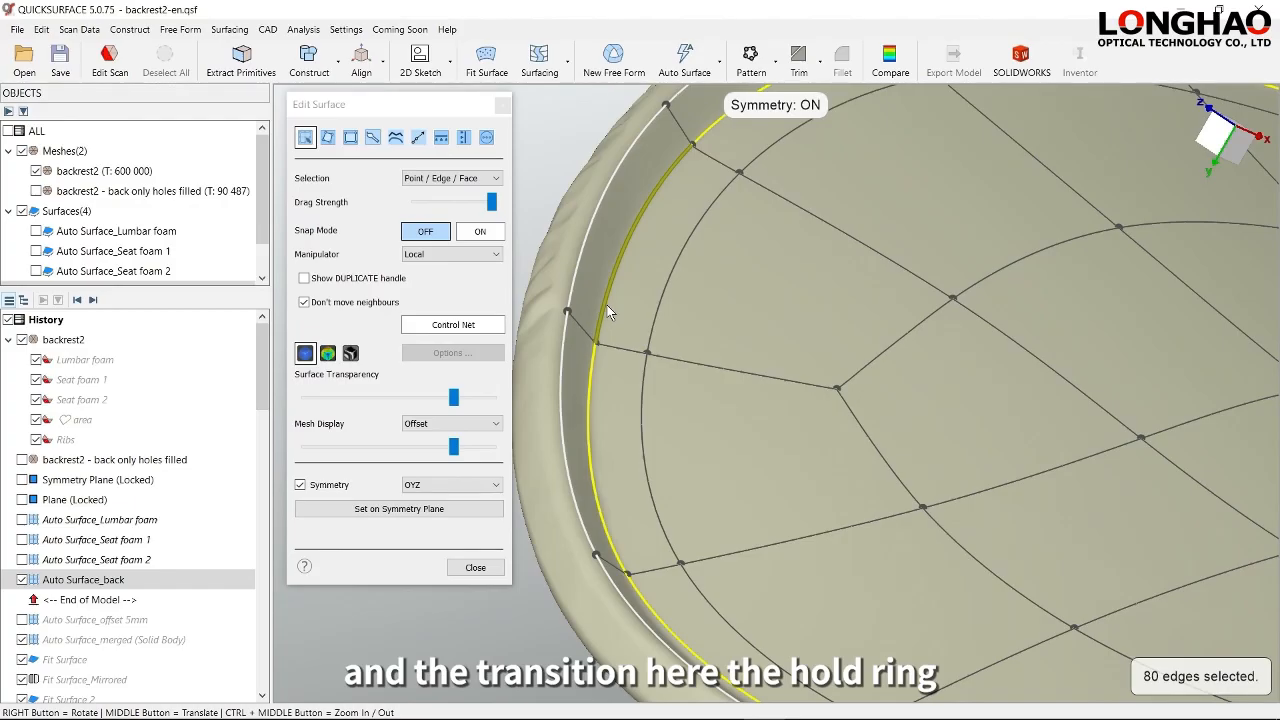
mouse_move(625, 318)
right_down()
mouse_move(725, 217)
mouse_move(748, 232)
mouse_move(726, 272)
mouse_move(642, 328)
right_up()
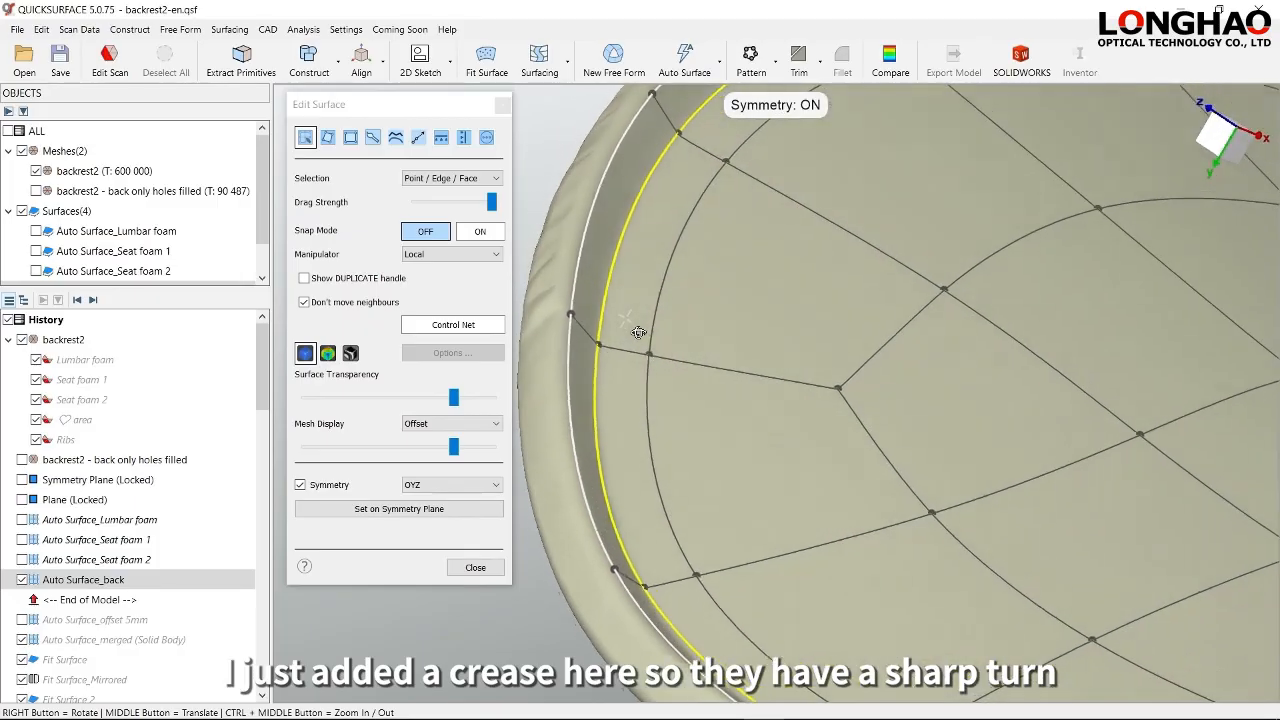
- Follow the creased edge loop around the rim and examine the control mesh over the whole back surface
scroll(643, 336, down, 6)
right_drag(1117, 480, 963, 517)
scroll(963, 517, up, 2)
middle_drag(963, 517, 740, 375)
scroll(885, 375, down, 4)
right_drag(974, 378, 920, 495)
scroll(1048, 467, down, 5)
middle_drag(1048, 467, 882, 331)
right_drag(882, 331, 920, 326)
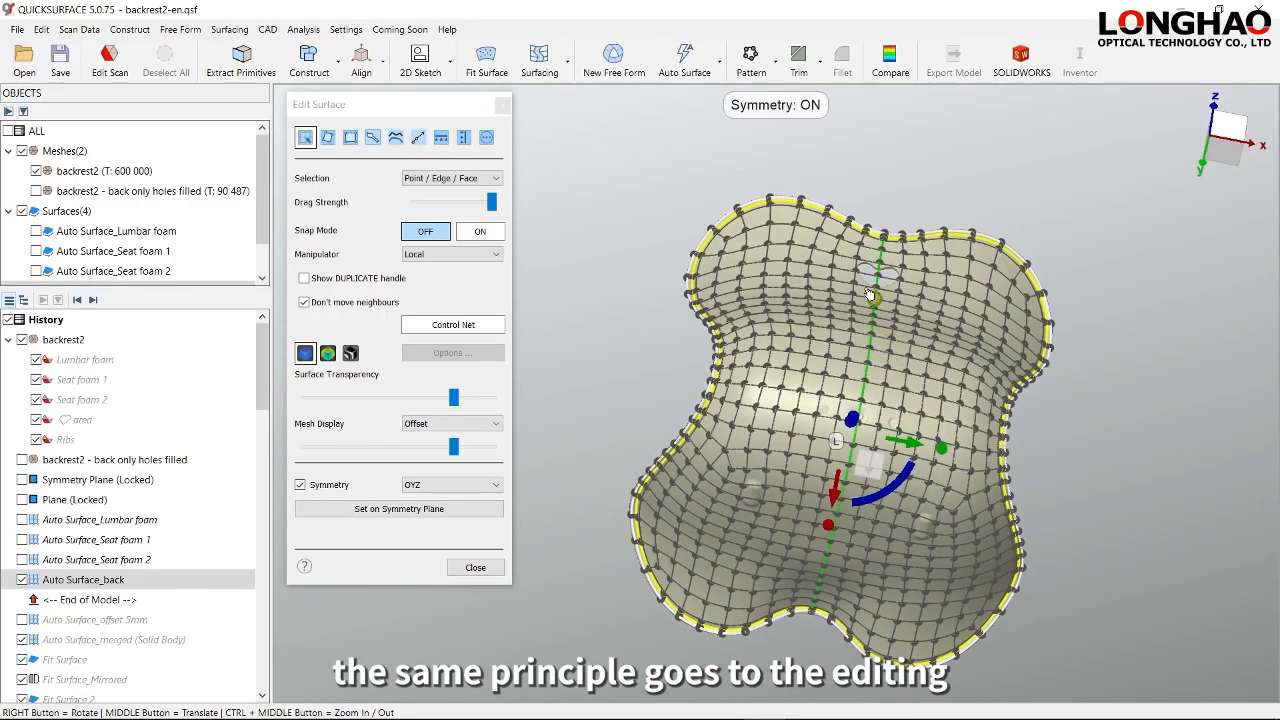
- Examine how the control mesh spans the heart-shaped hole
right_drag(876, 496, 846, 325)
scroll(868, 285, up, 6)
middle_drag(866, 290, 876, 339)
scroll(834, 336, up, 3)
scroll(834, 336, up, 2)
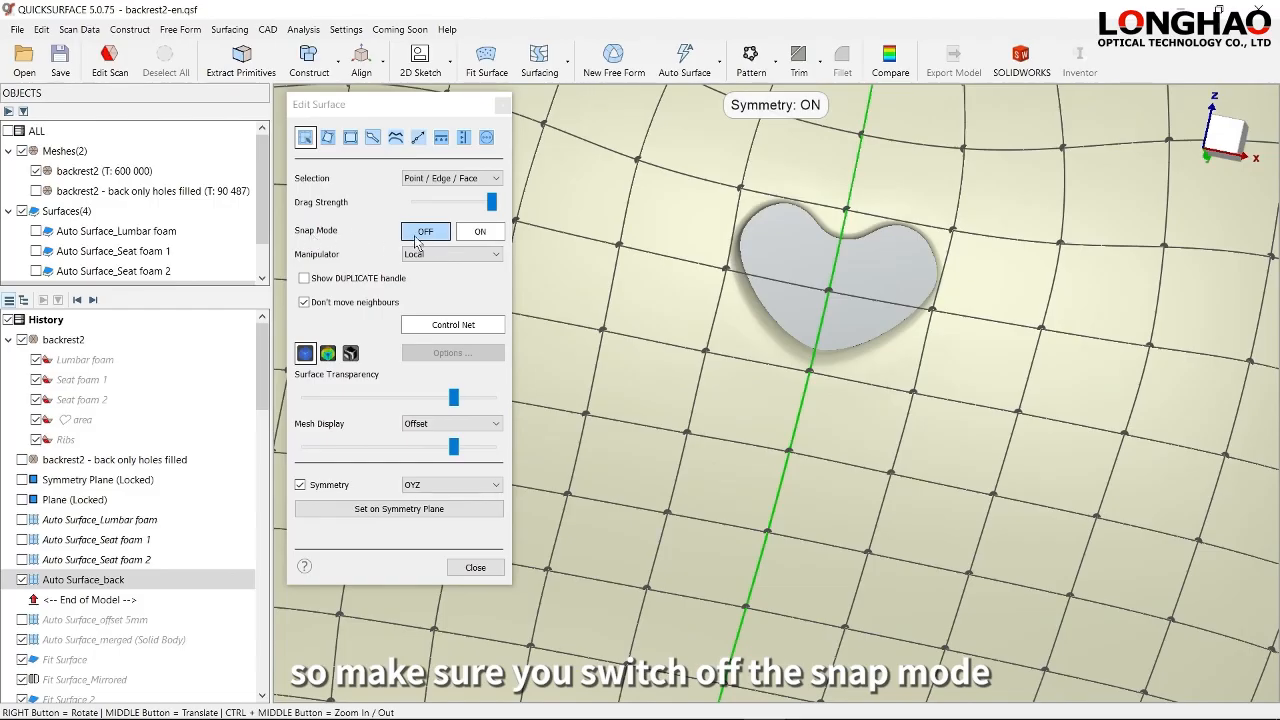
- Turn on Snap Mode for the surface editing and view the available snapping types
click(478, 233)
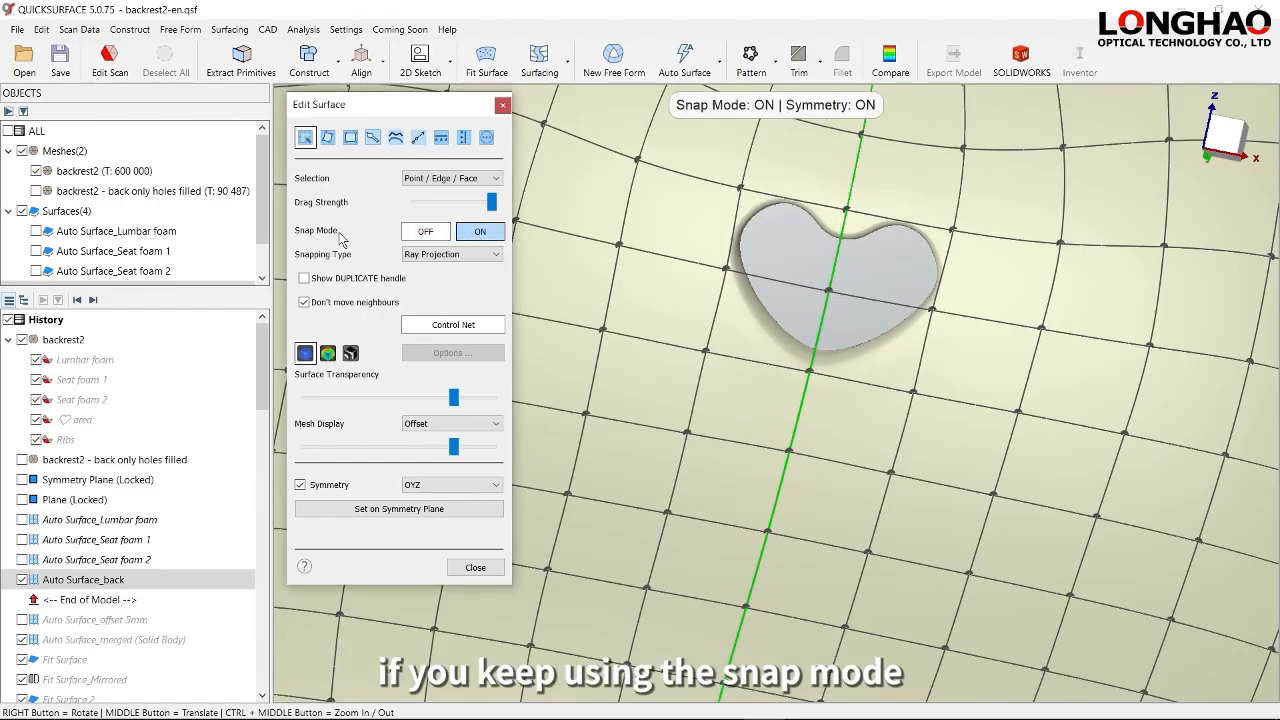
click(495, 256)
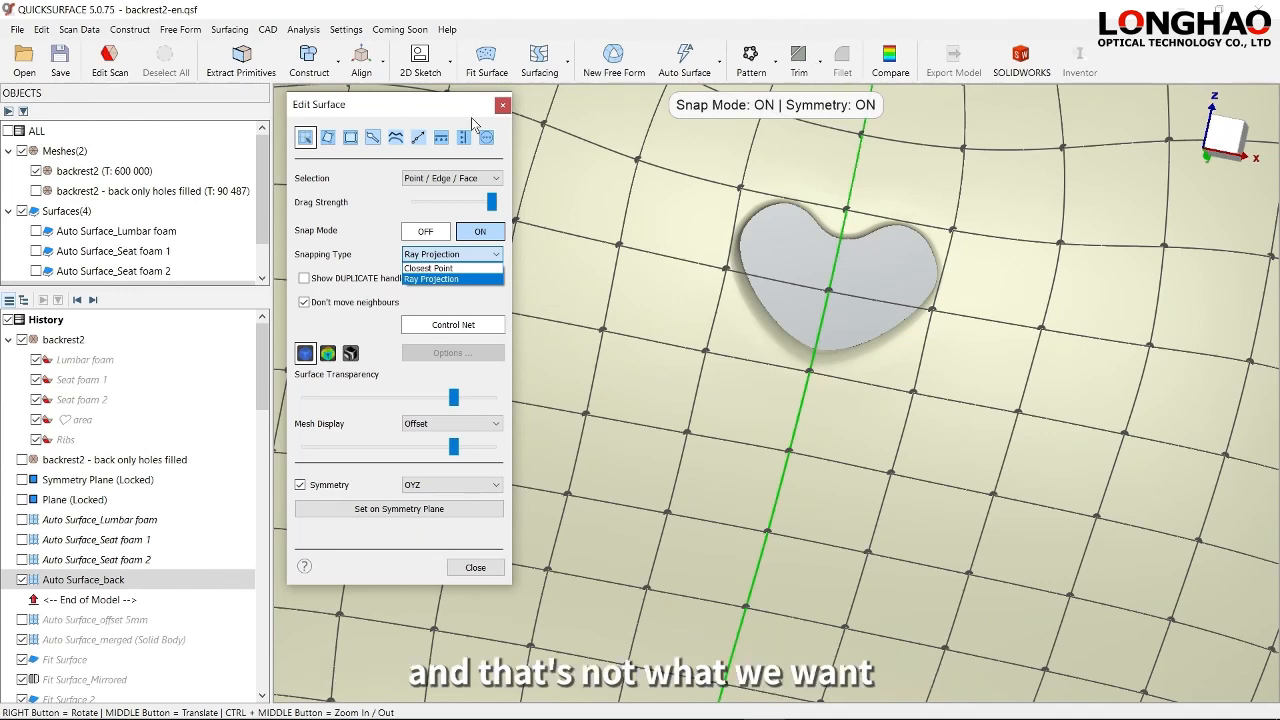
click(431, 102)
- Examine the control mesh over the injection moulding gate mark on the symmetry line
scroll(862, 430, down, 4)
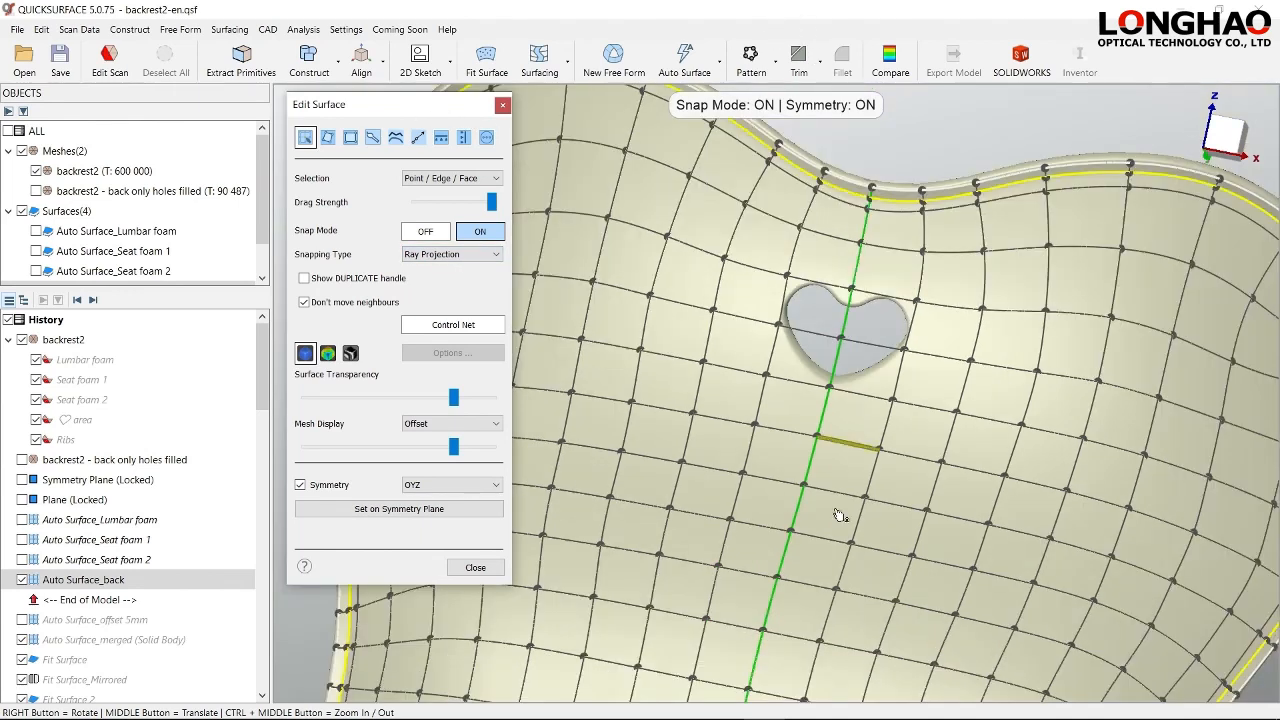
middle_drag(842, 600, 877, 280)
middle_drag(844, 666, 853, 401)
scroll(814, 479, up, 2)
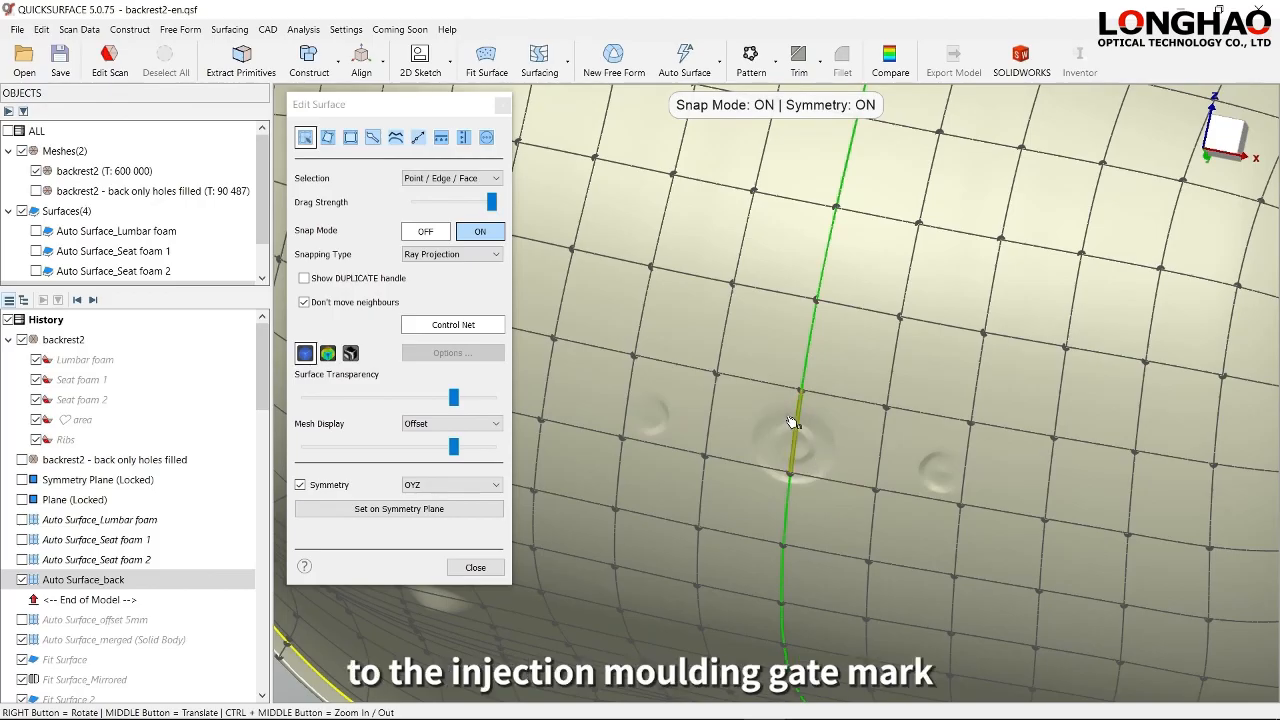
- Examine the control mesh over the protruding feet on the lower back
scroll(828, 525, down, 5)
right_drag(831, 522, 889, 386)
middle_drag(832, 489, 926, 307)
right_drag(797, 446, 801, 428)
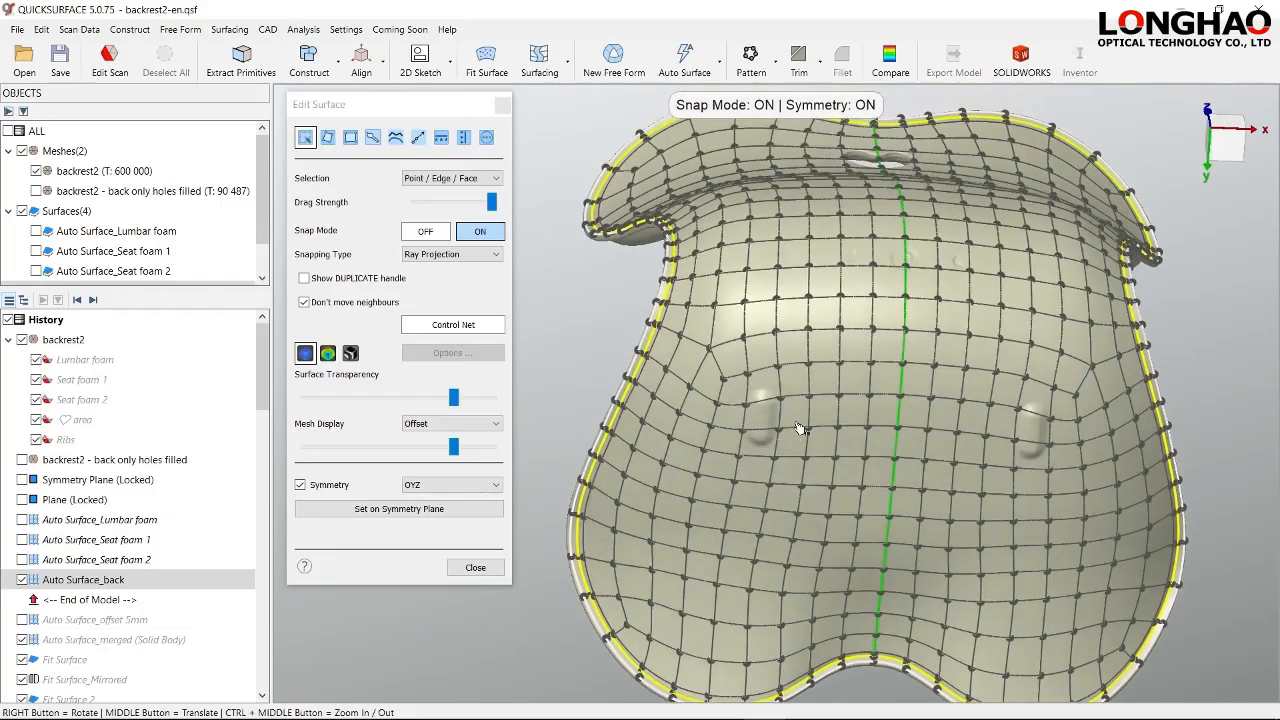
scroll(801, 428, up, 5)
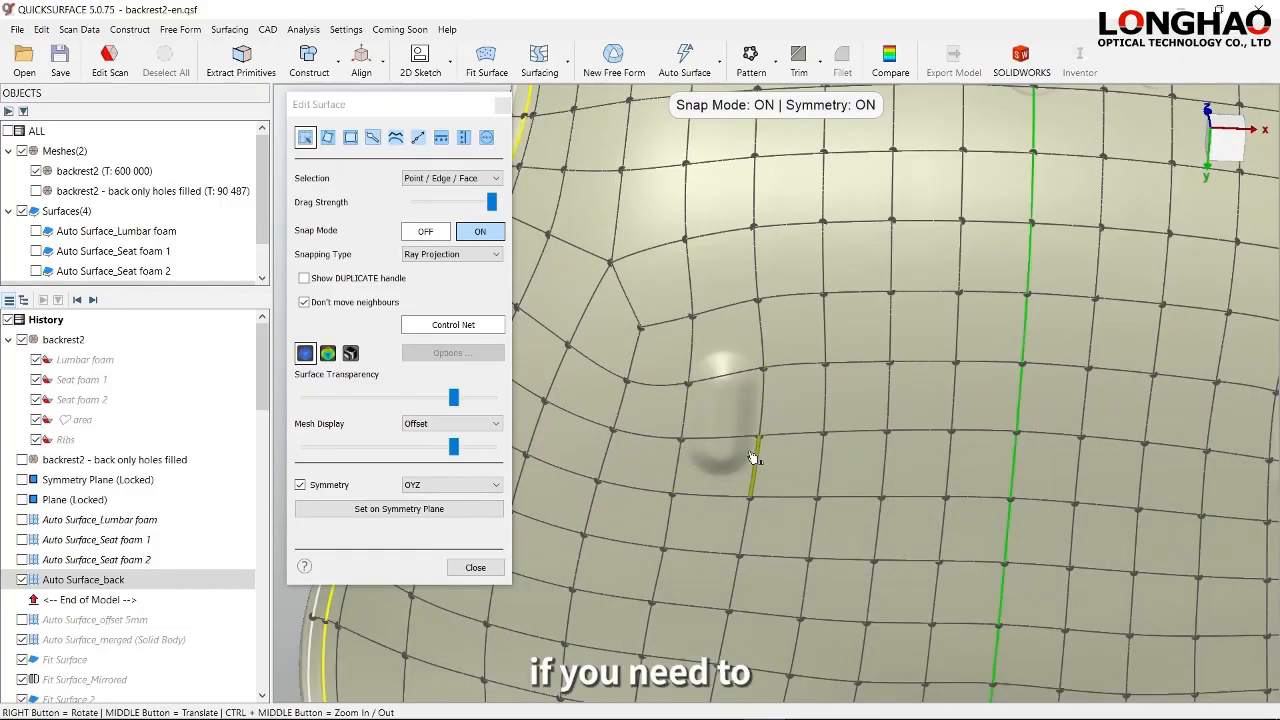
scroll(700, 420, up, 4)
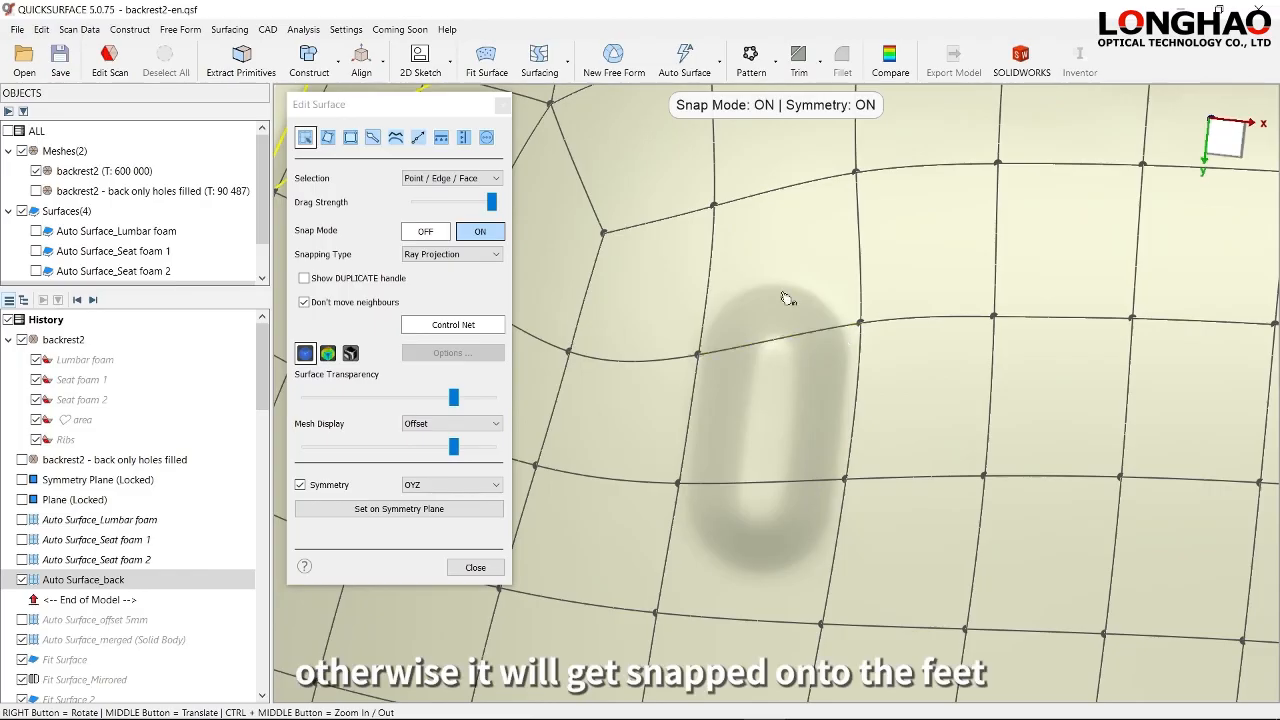
scroll(808, 547, down, 4)
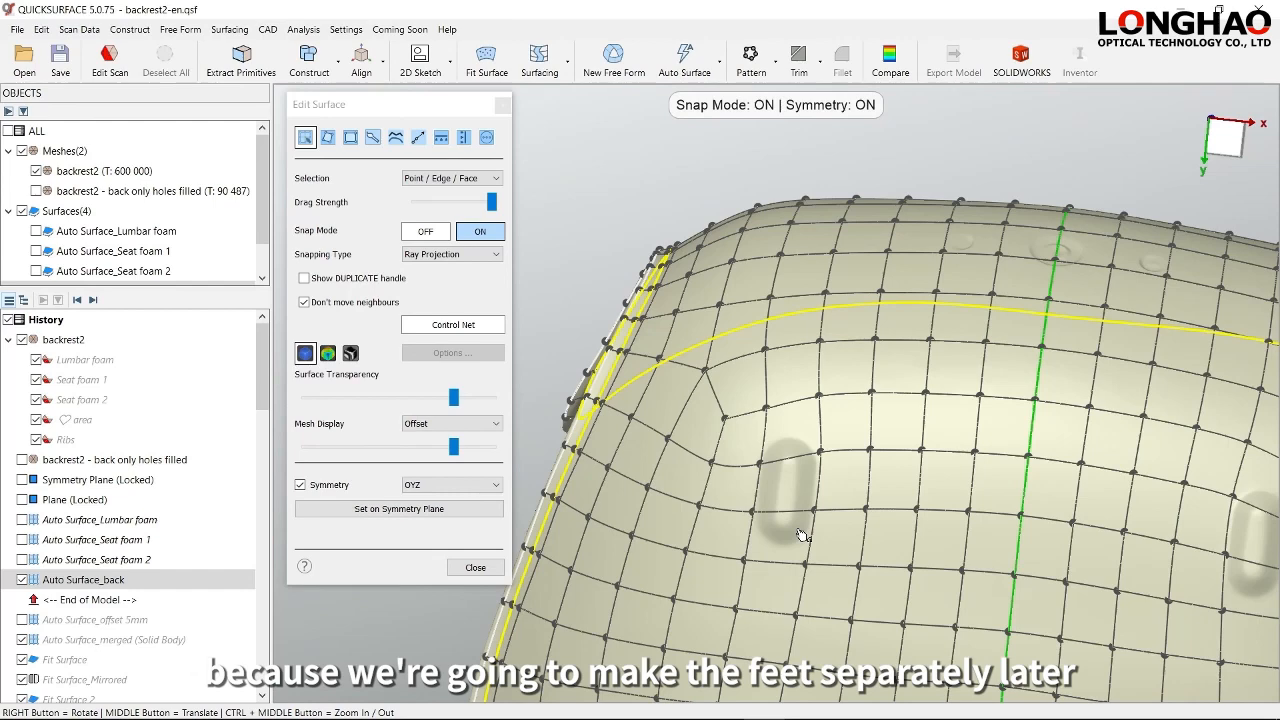
- Review the control mesh of the full back surface and close the surface editing
right_drag(1053, 548, 740, 423)
click(928, 390)
right_drag(994, 456, 957, 440)
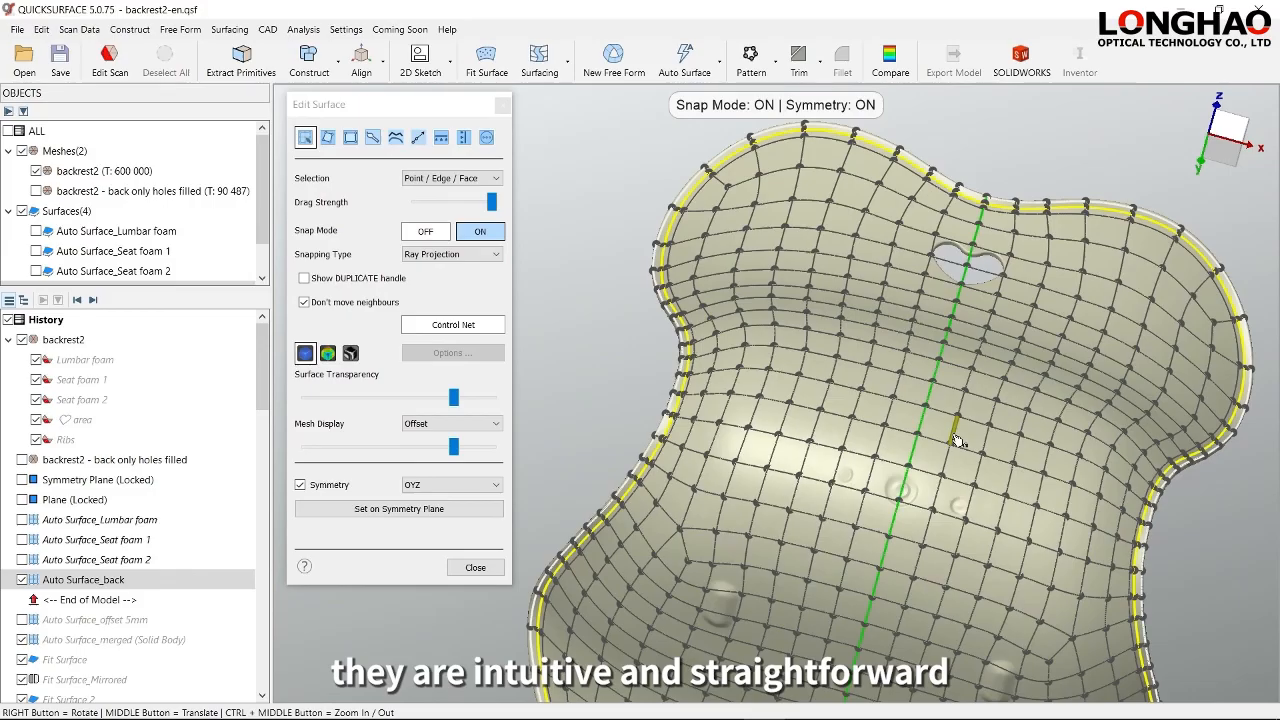
right_drag(968, 453, 806, 457)
click(472, 566)
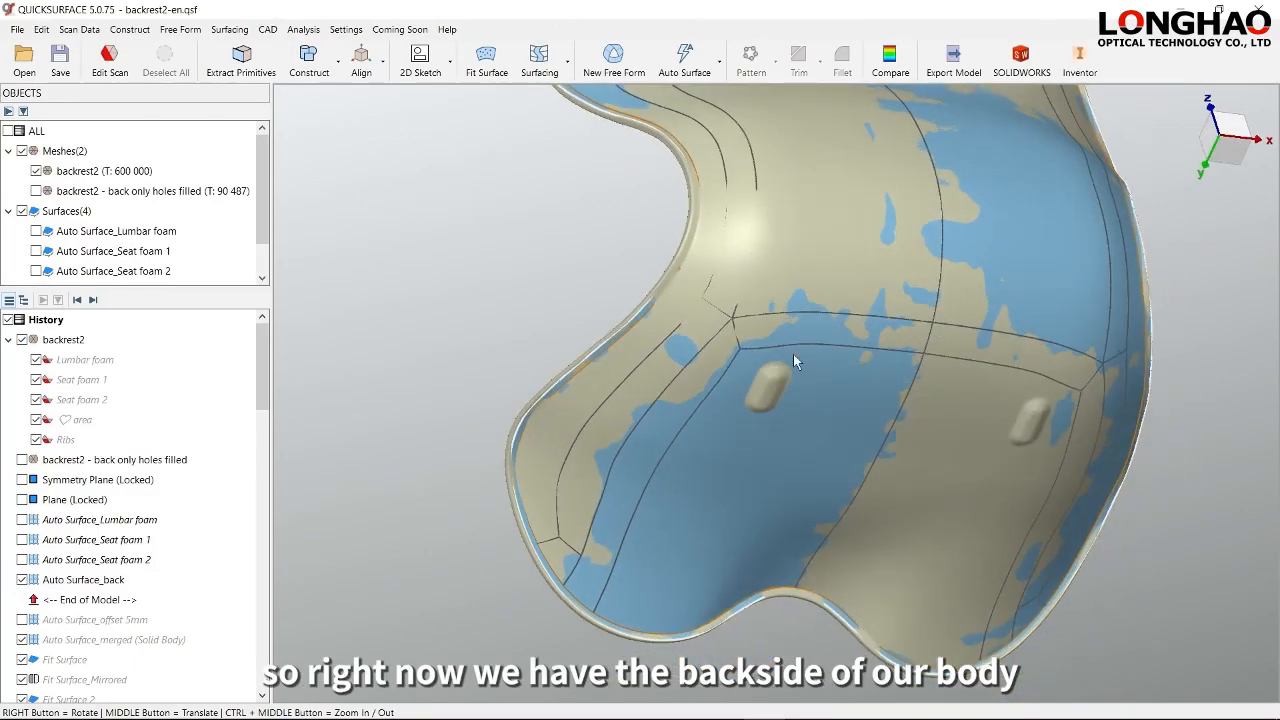
- Open the backrest2 scan for editing and clip it across its width to about the middle with the Clipping Box
right_drag(793, 354, 953, 422)
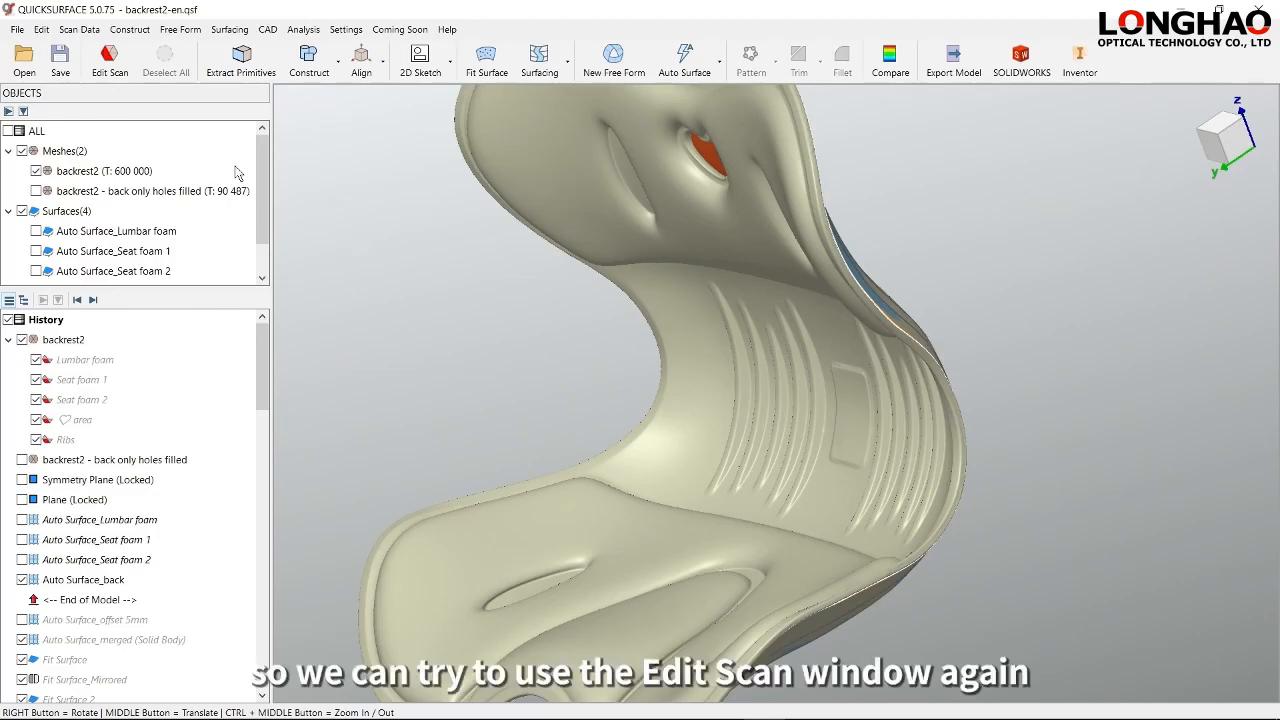
click(110, 60)
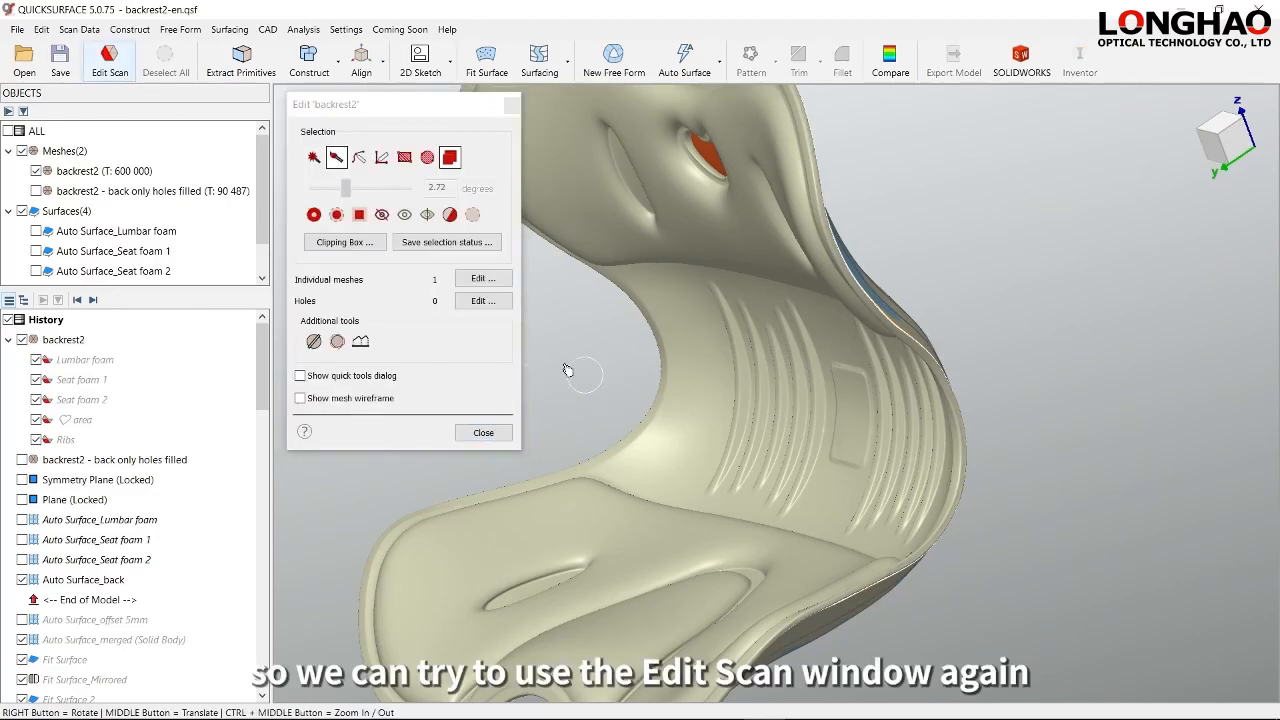
click(357, 243)
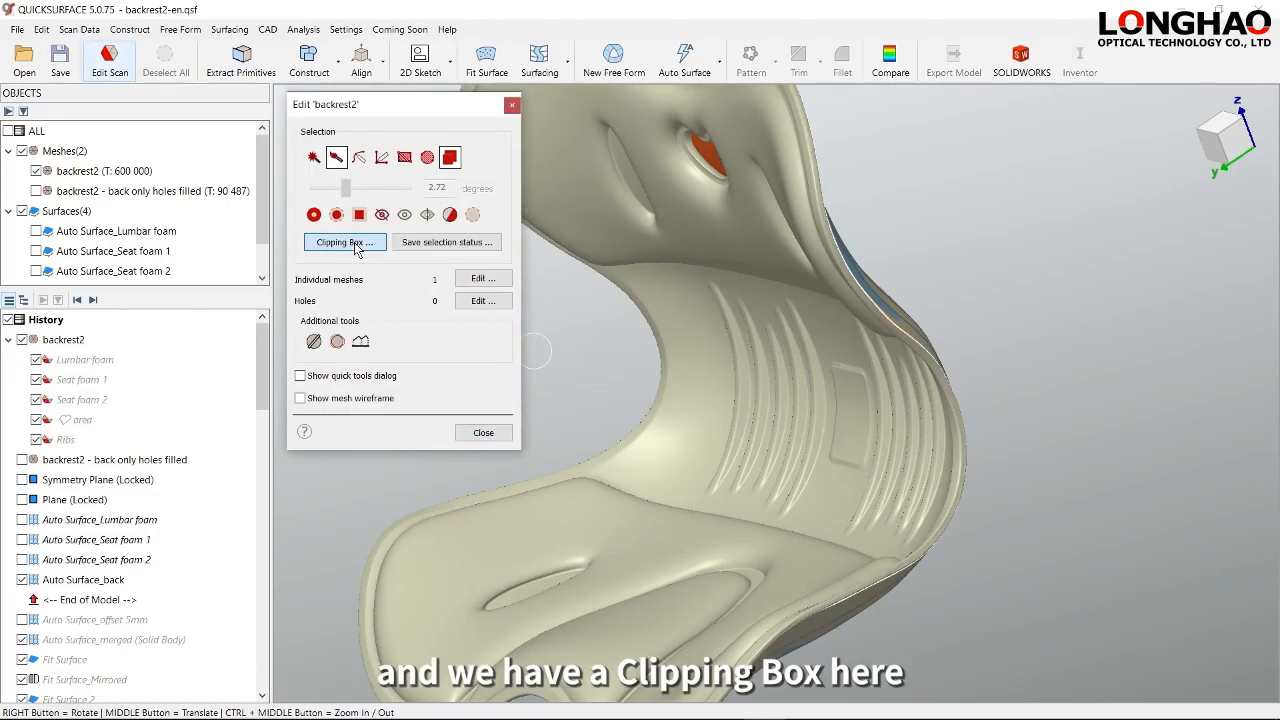
right_drag(838, 432, 969, 432)
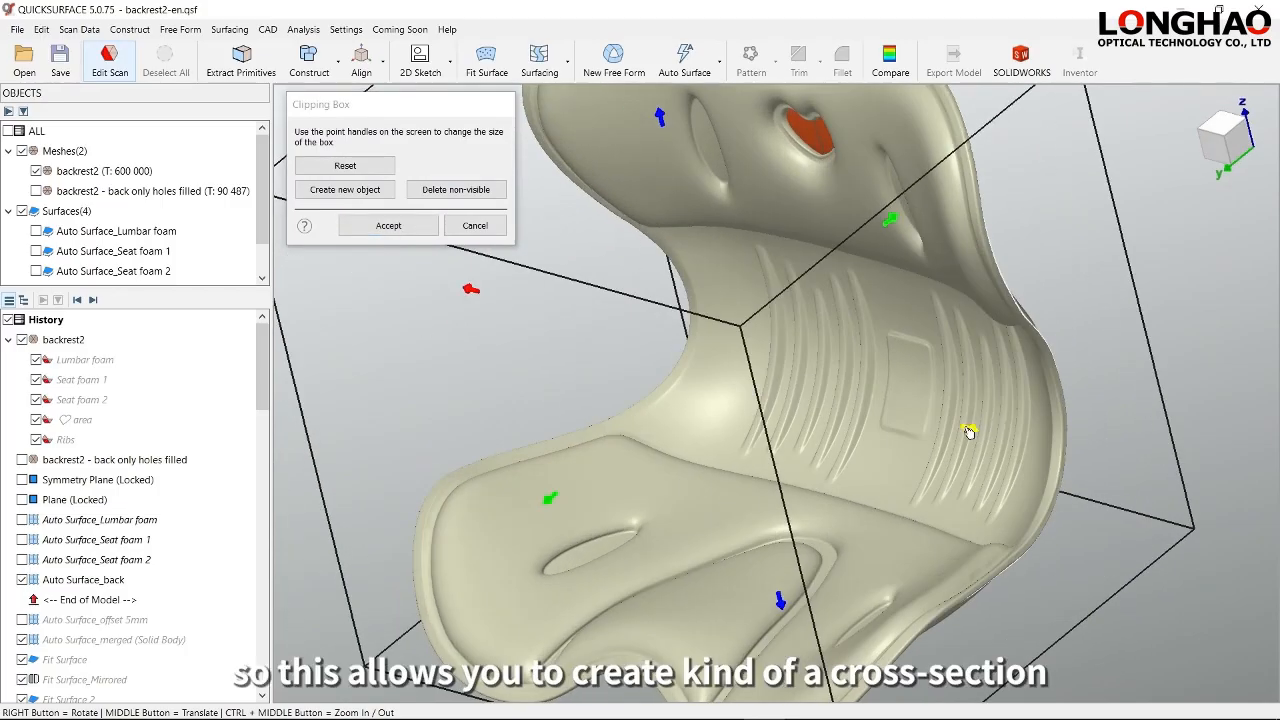
drag(975, 437, 767, 368)
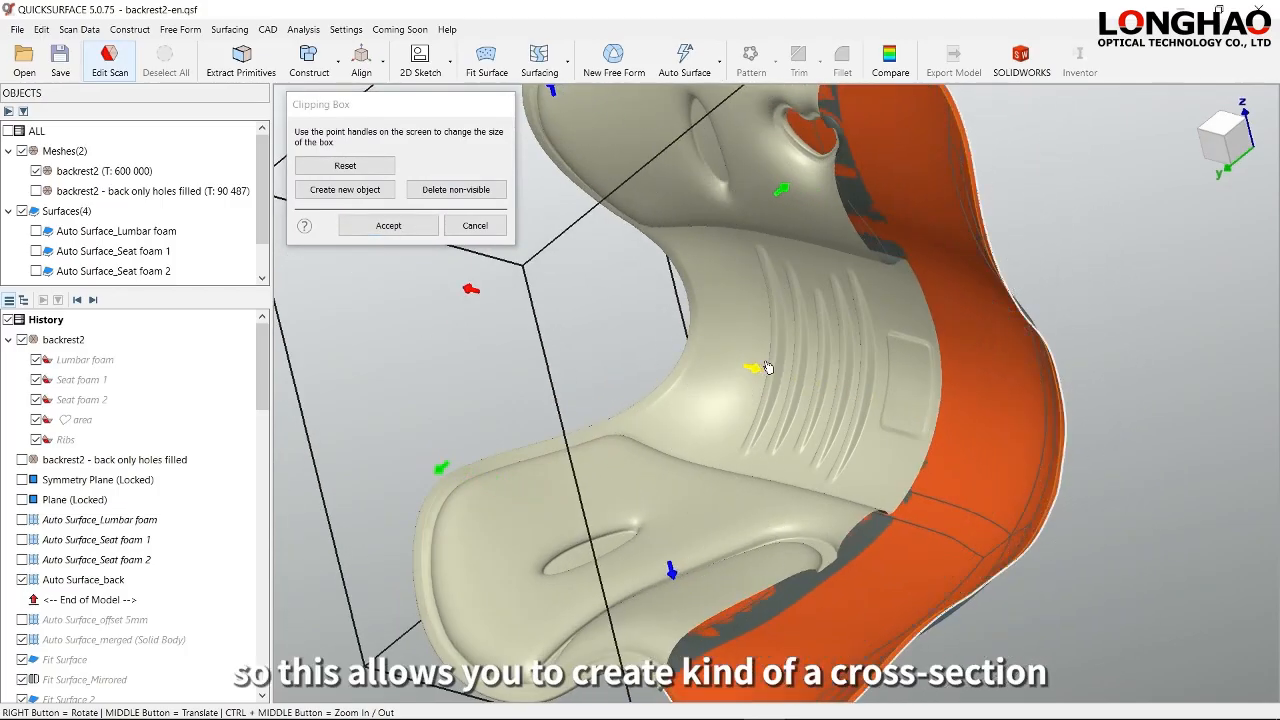
- Hide the Auto Surface_back surface, inspect the cut mesh edge and accept the clipping box
right_drag(893, 410, 311, 501)
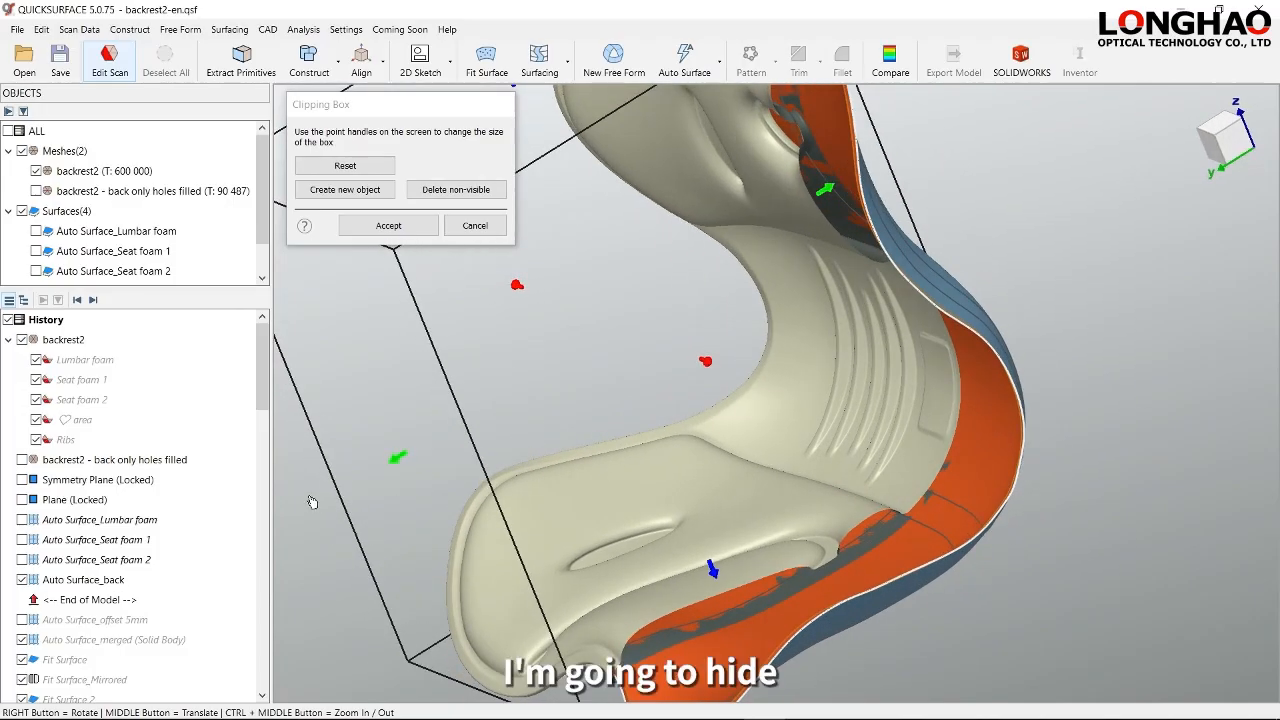
click(21, 580)
scroll(955, 442, up, 5)
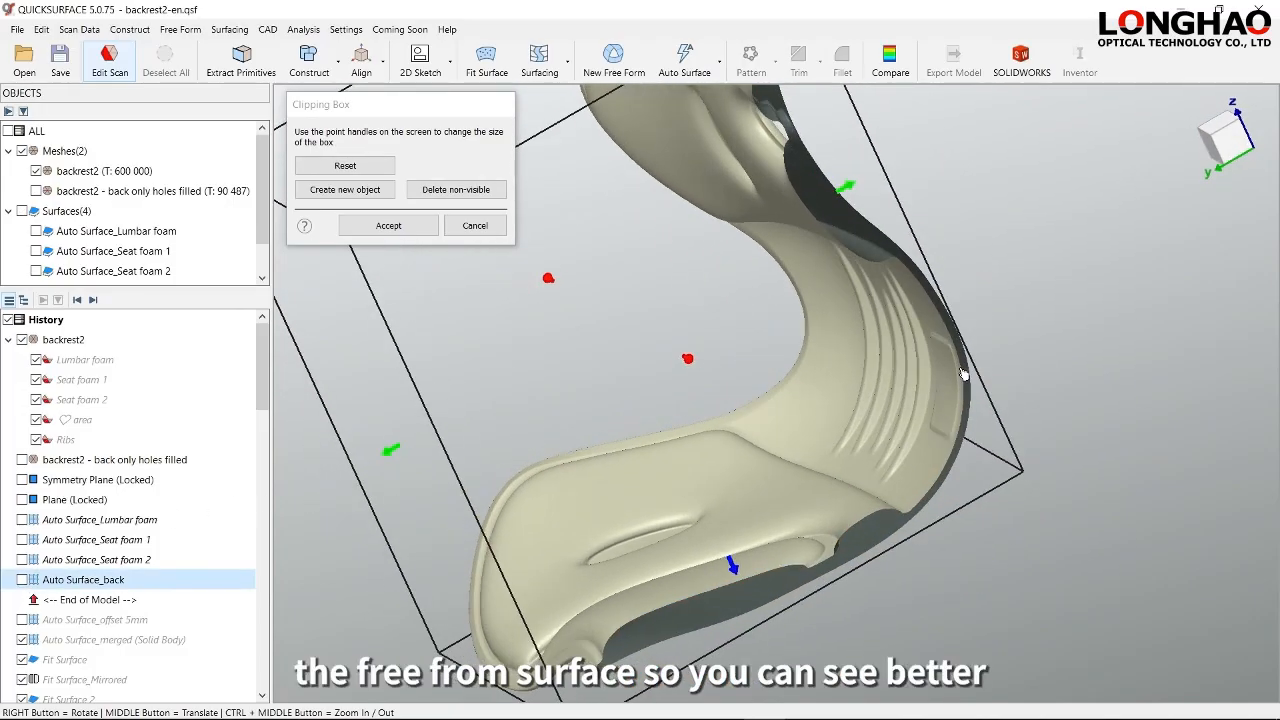
right_drag(927, 337, 954, 345)
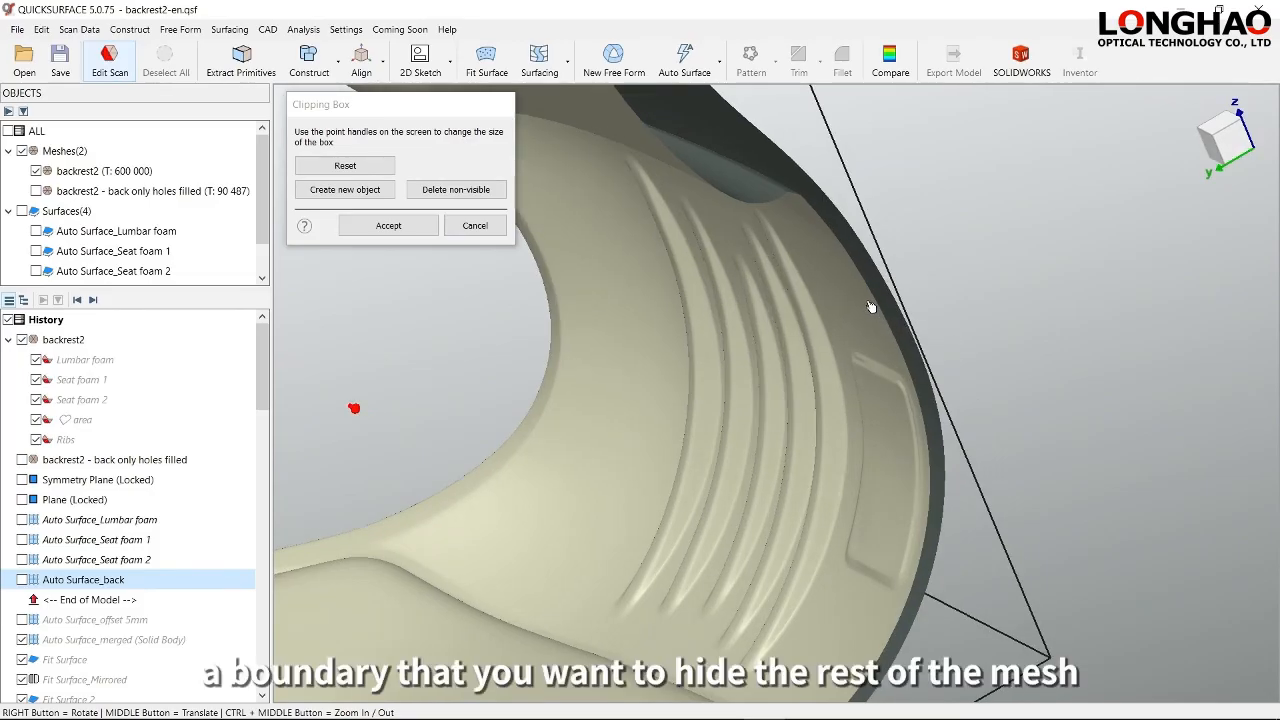
right_drag(825, 308, 861, 322)
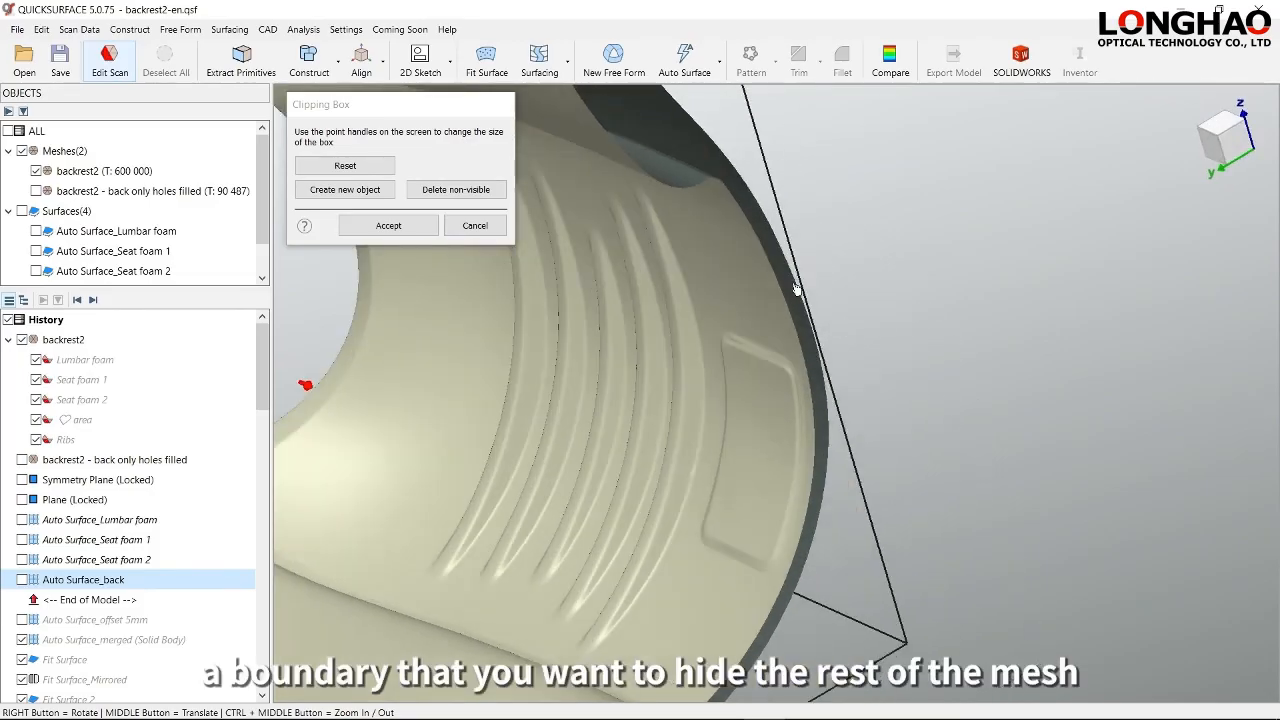
right_drag(750, 305, 835, 313)
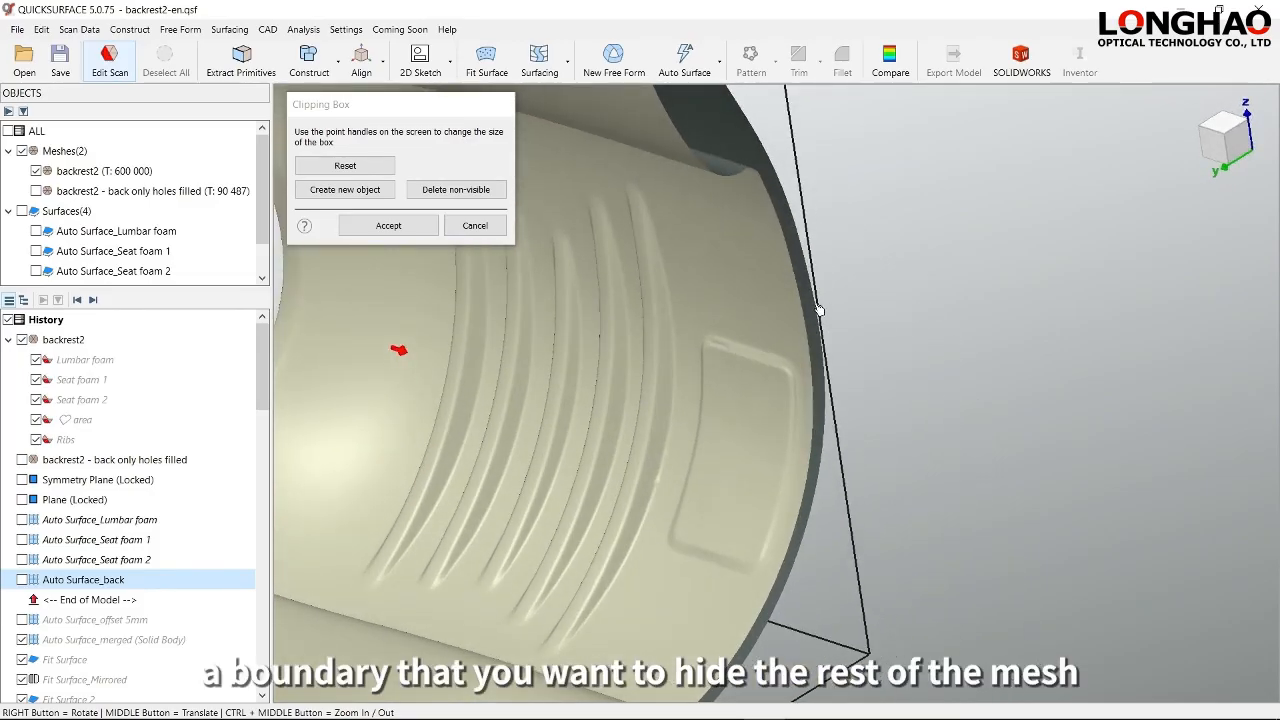
click(402, 229)
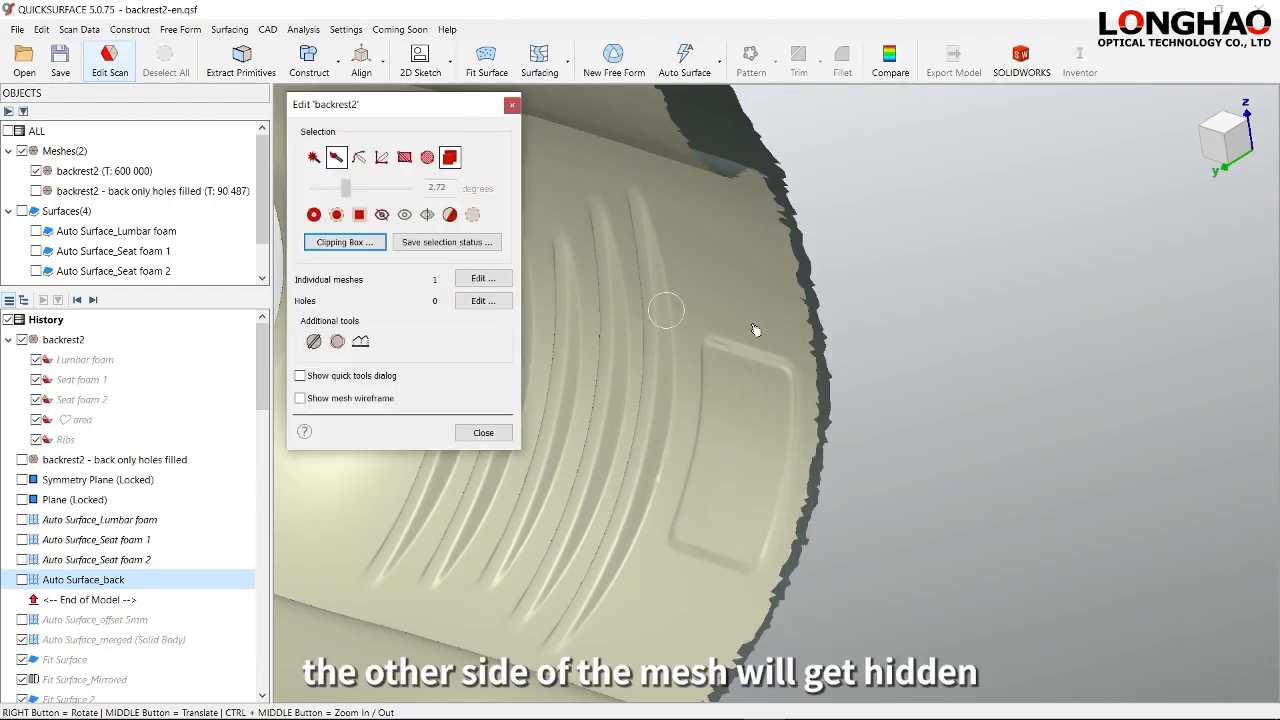
- Measure the body's wall thickness across the cut mesh edge beside the ribs with a 3D distance, and close the measurement
right_drag(857, 341, 829, 345)
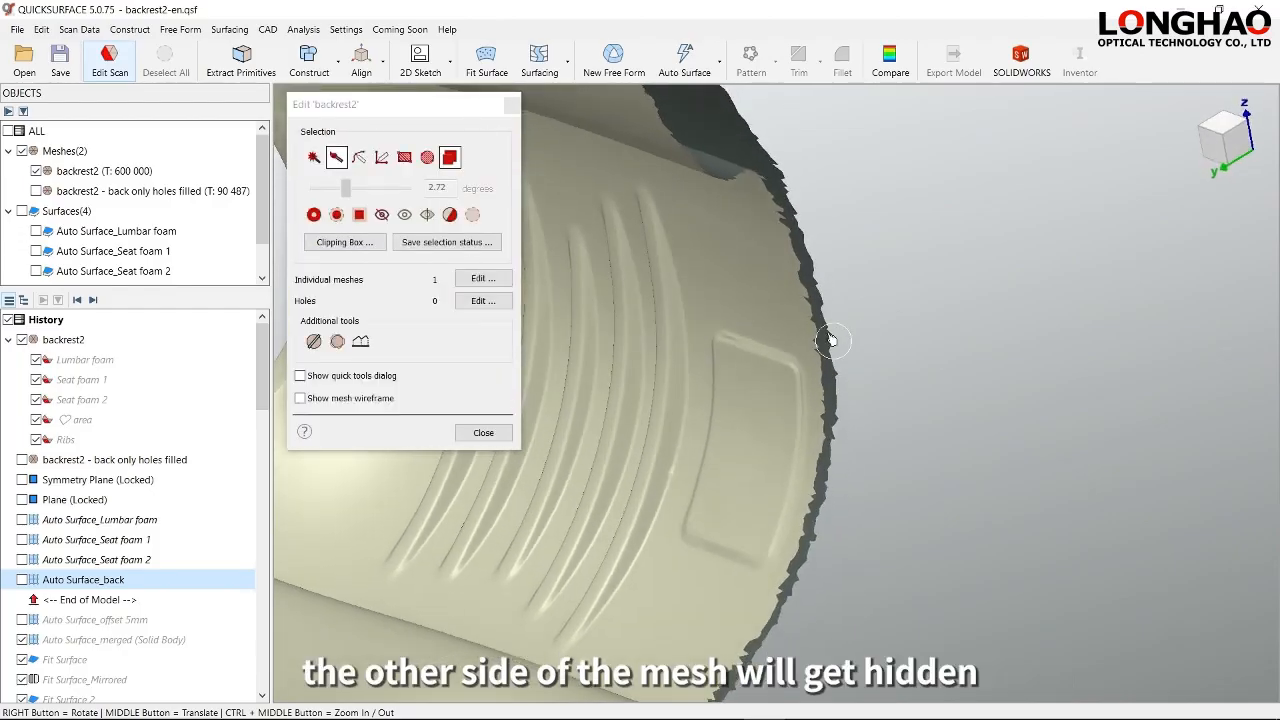
scroll(822, 320, up, 3)
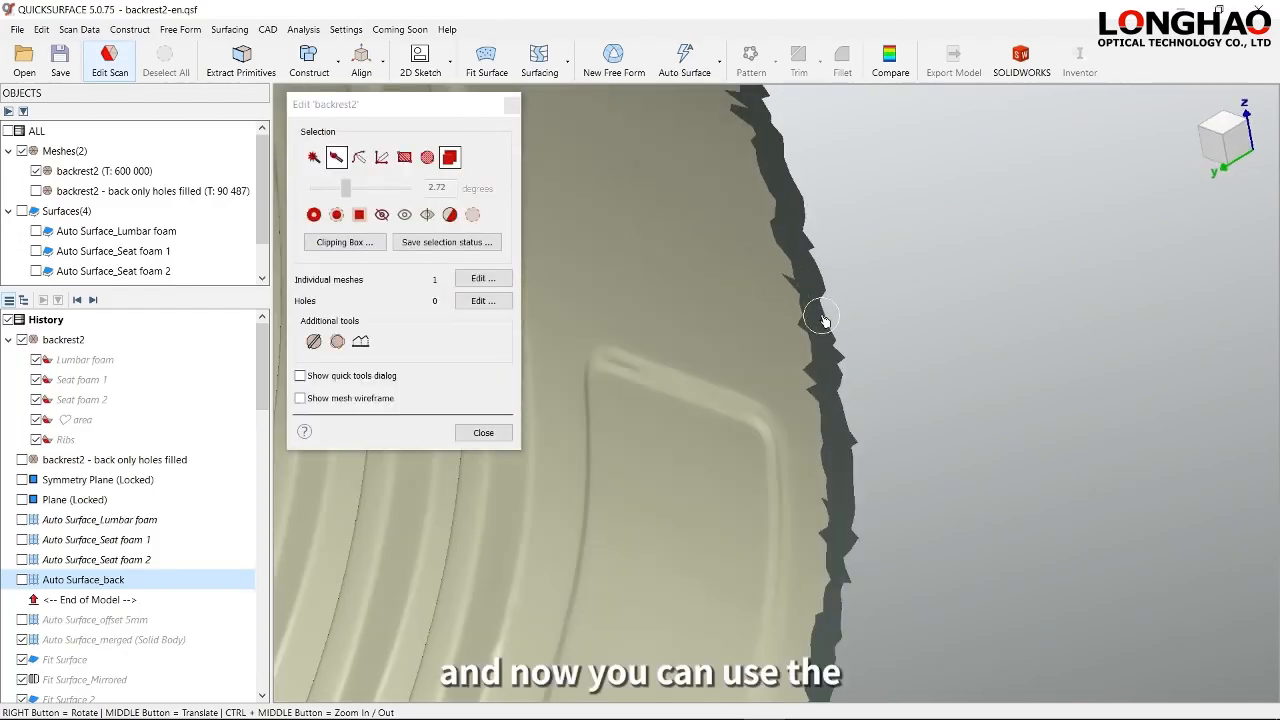
click(314, 33)
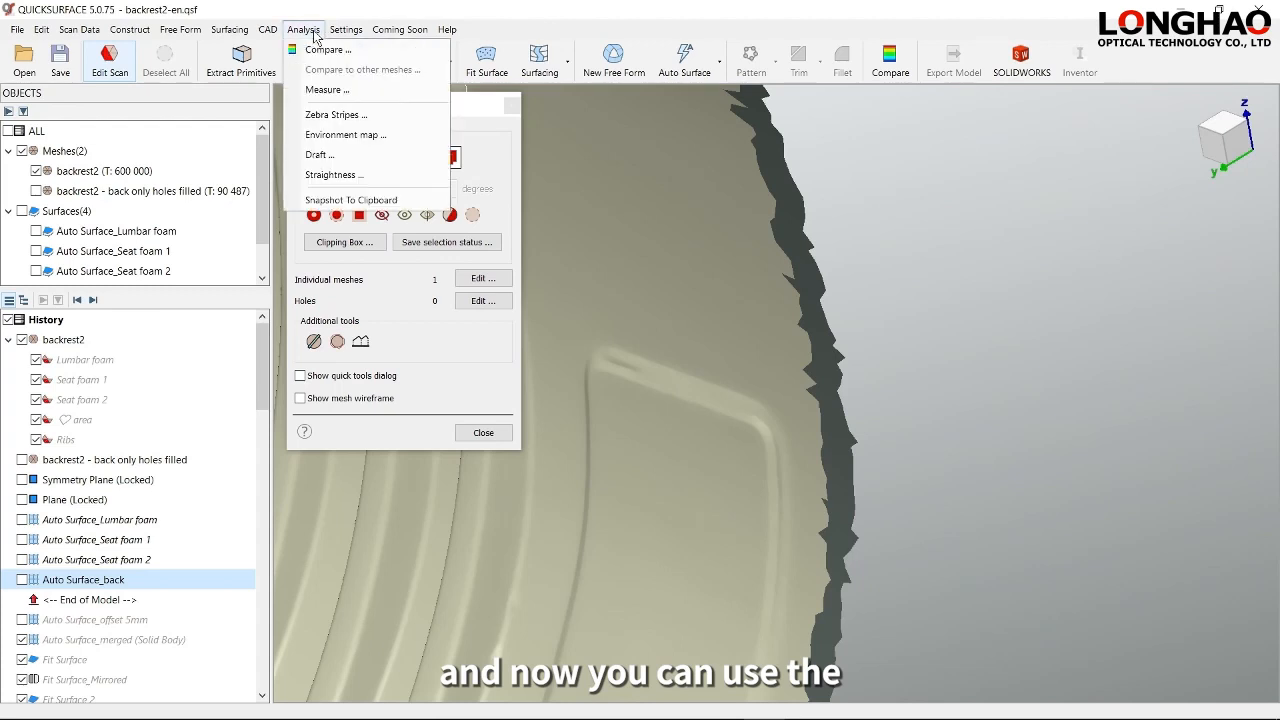
click(324, 90)
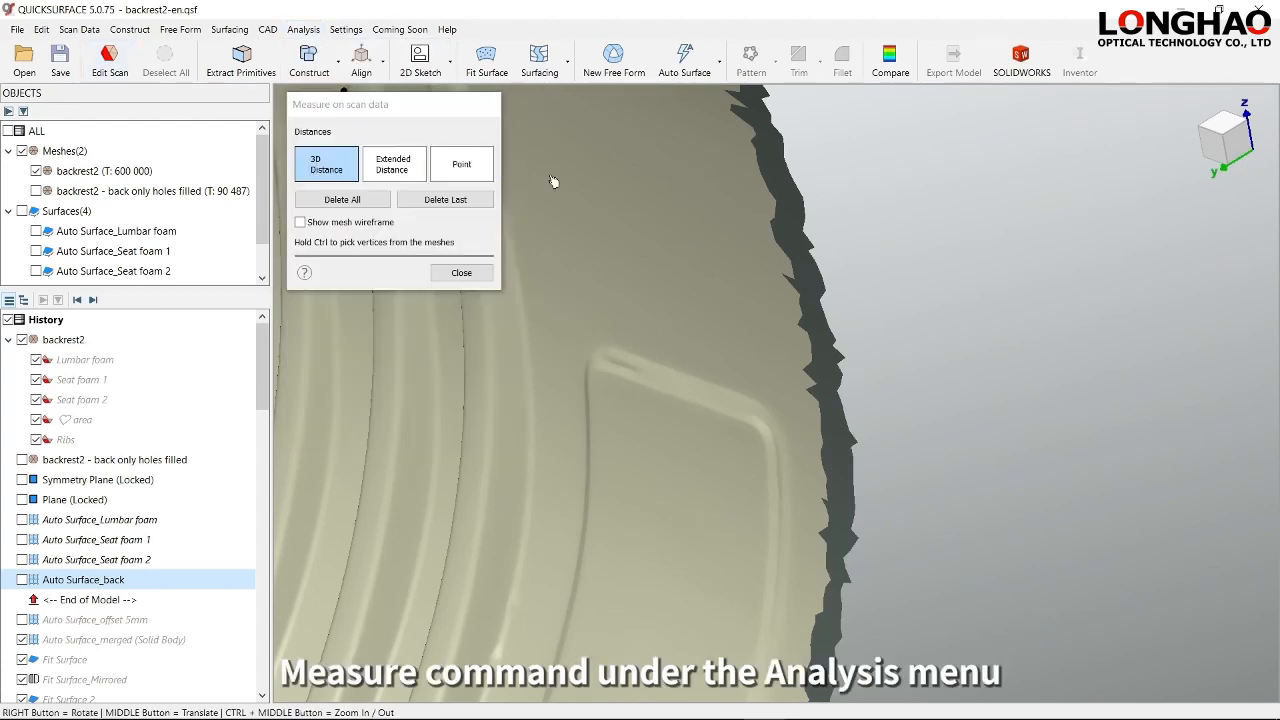
scroll(828, 328, up, 3)
click(826, 336)
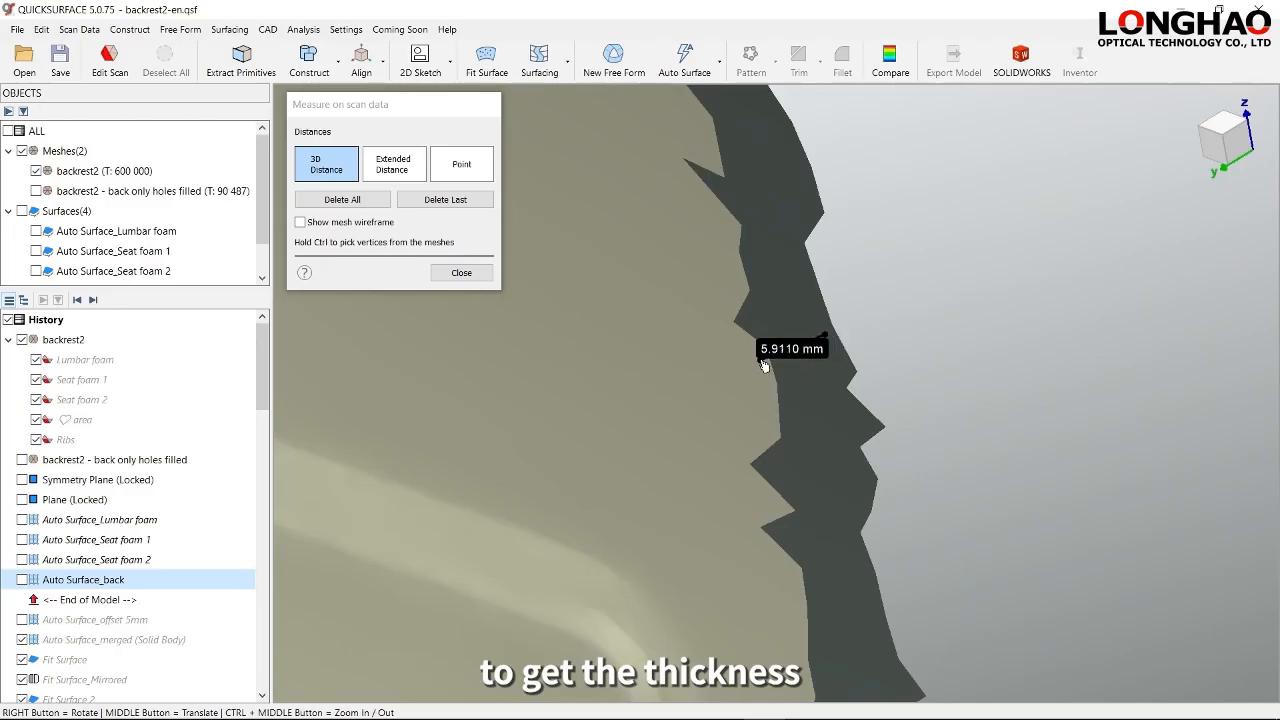
click(773, 386)
right_drag(773, 386, 663, 371)
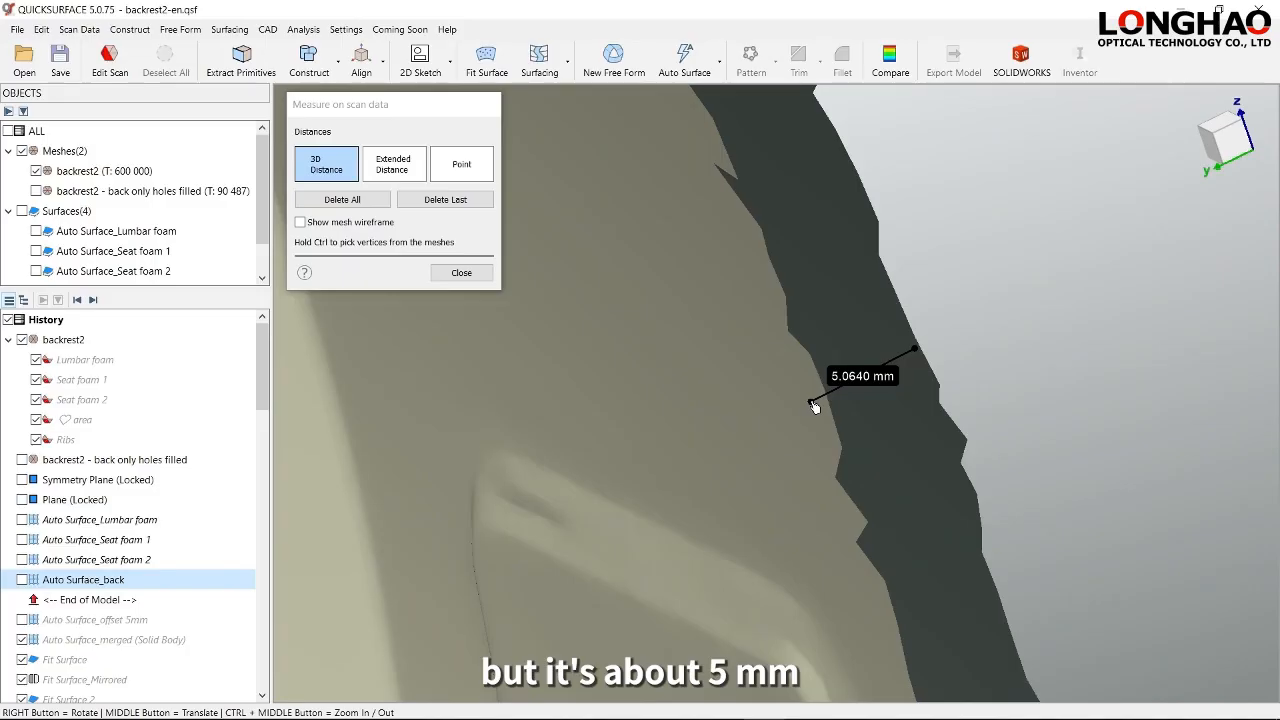
click(461, 273)
- Advance the model history to include Auto Surface_offset 5mm and open that surface for editing
right_drag(660, 405, 842, 402)
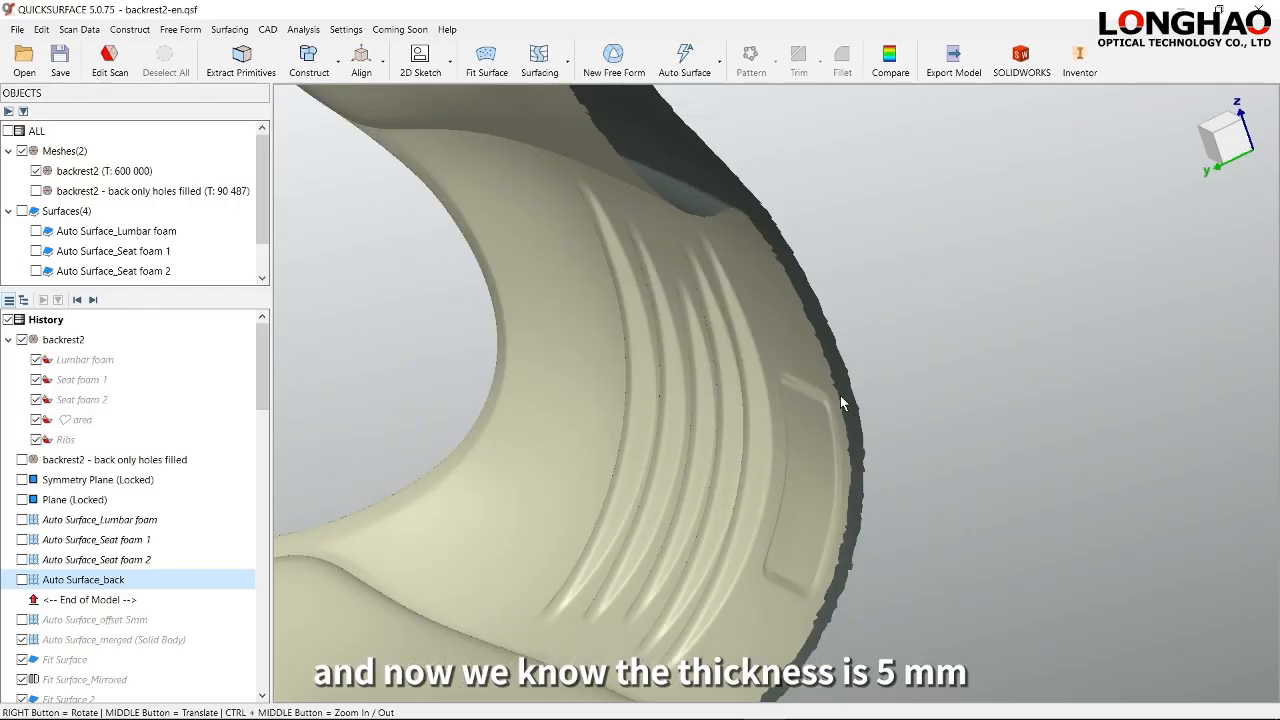
middle_drag(831, 428, 879, 393)
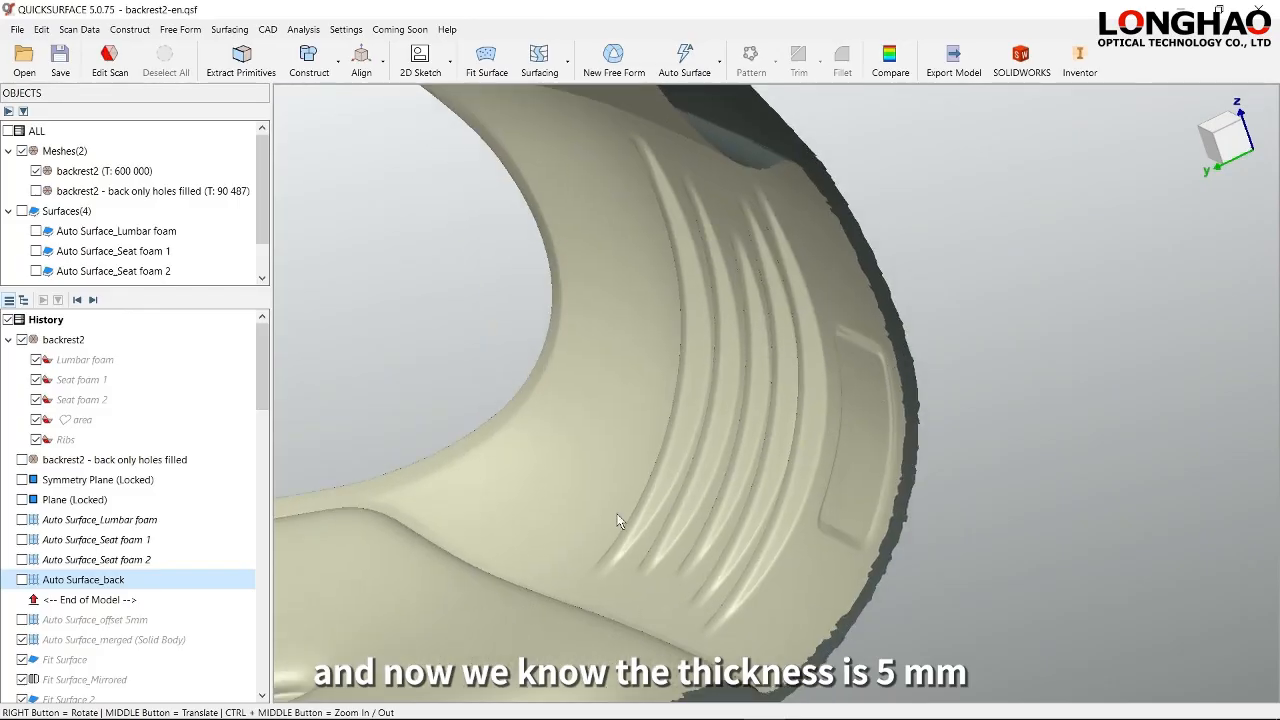
middle_drag(747, 479, 854, 450)
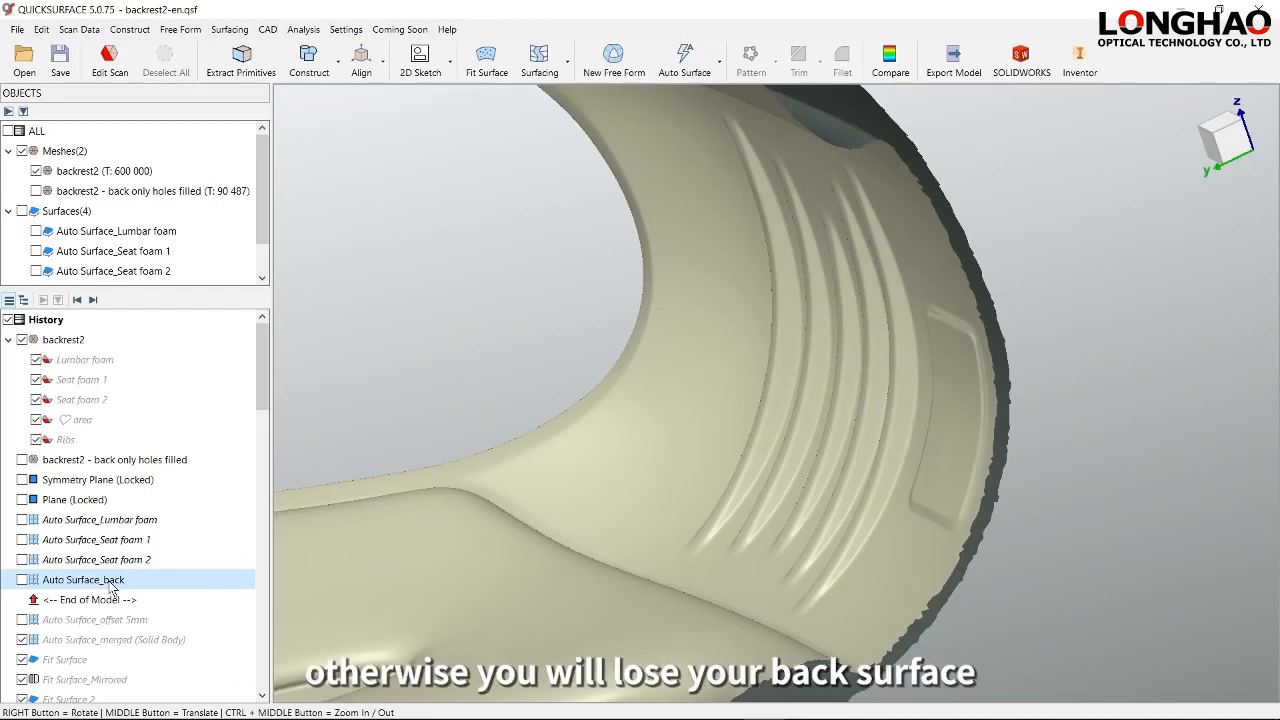
click(93, 300)
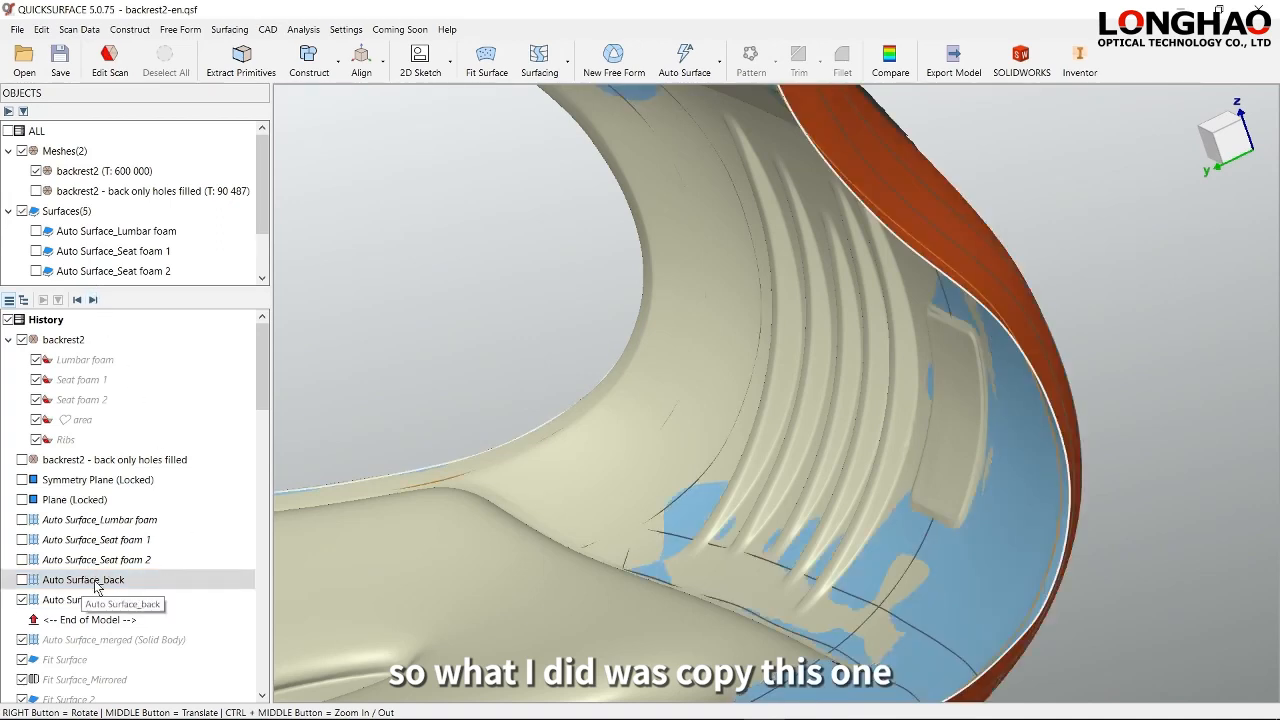
click(118, 603)
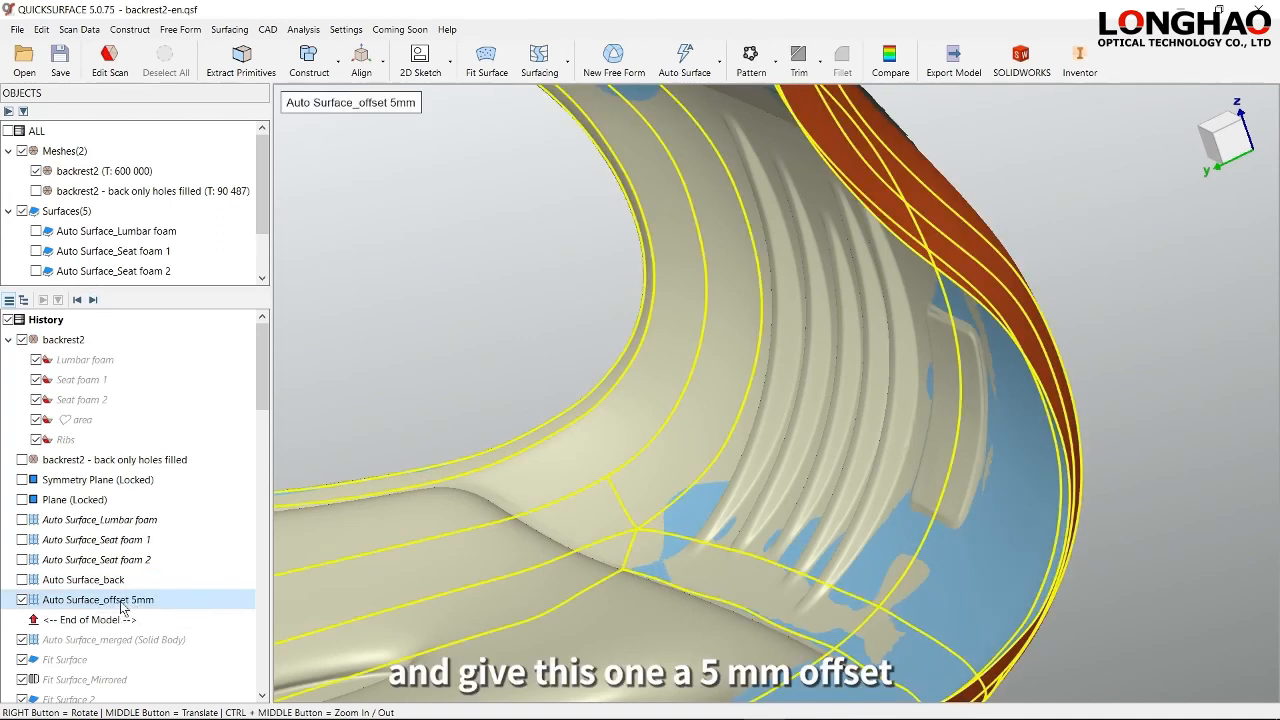
double_click(120, 603)
scroll(662, 450, up, 2)
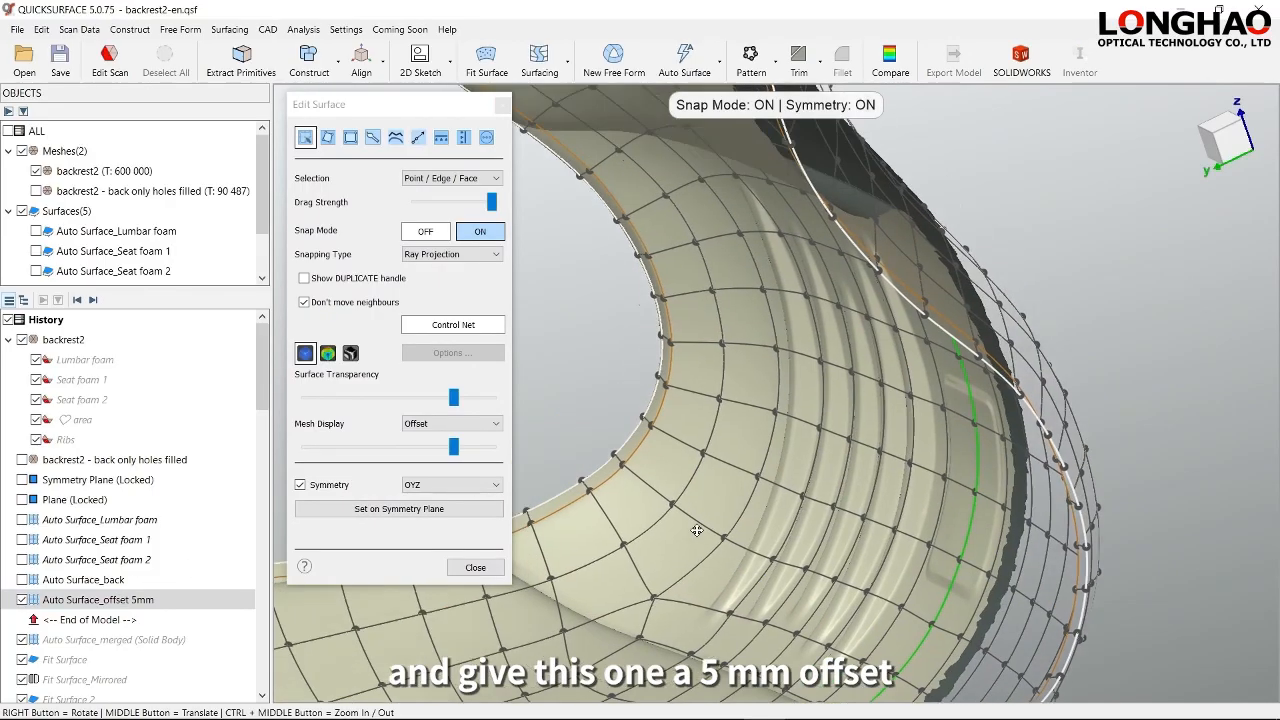
- View the additional surface commands, including Offset, and make the front surface fully opaque to inspect it
click(486, 137)
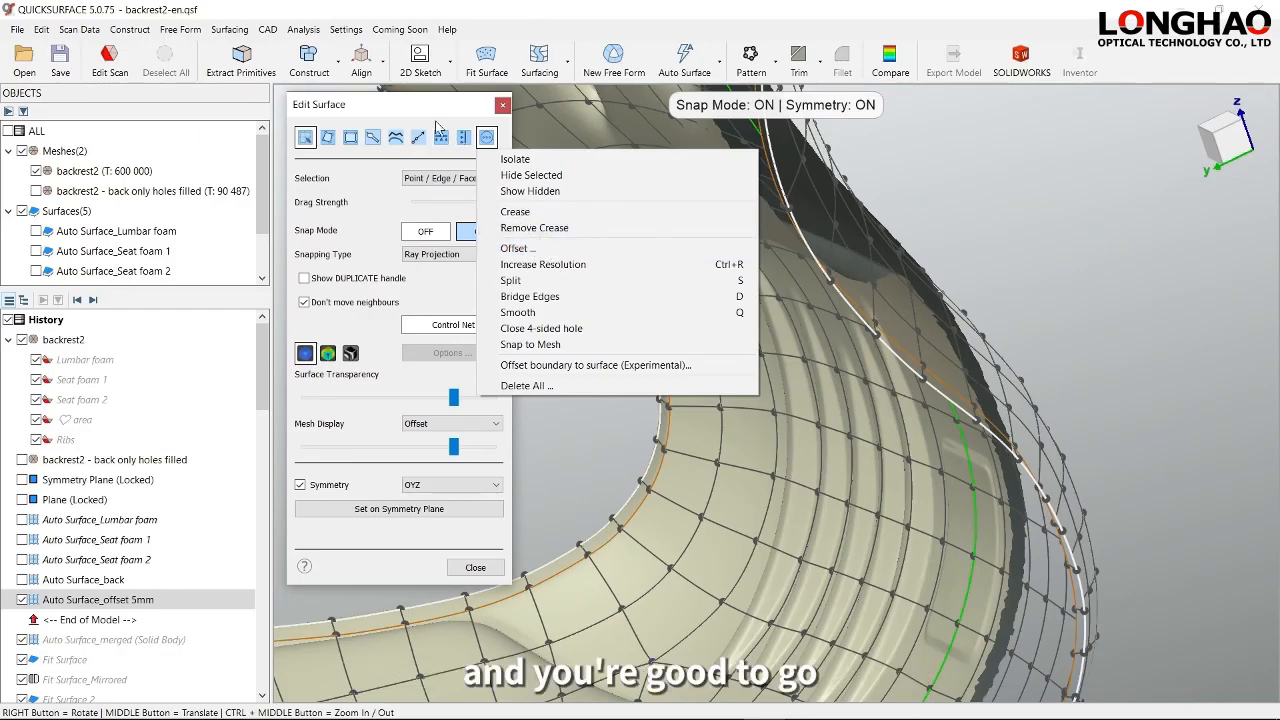
key(Escape)
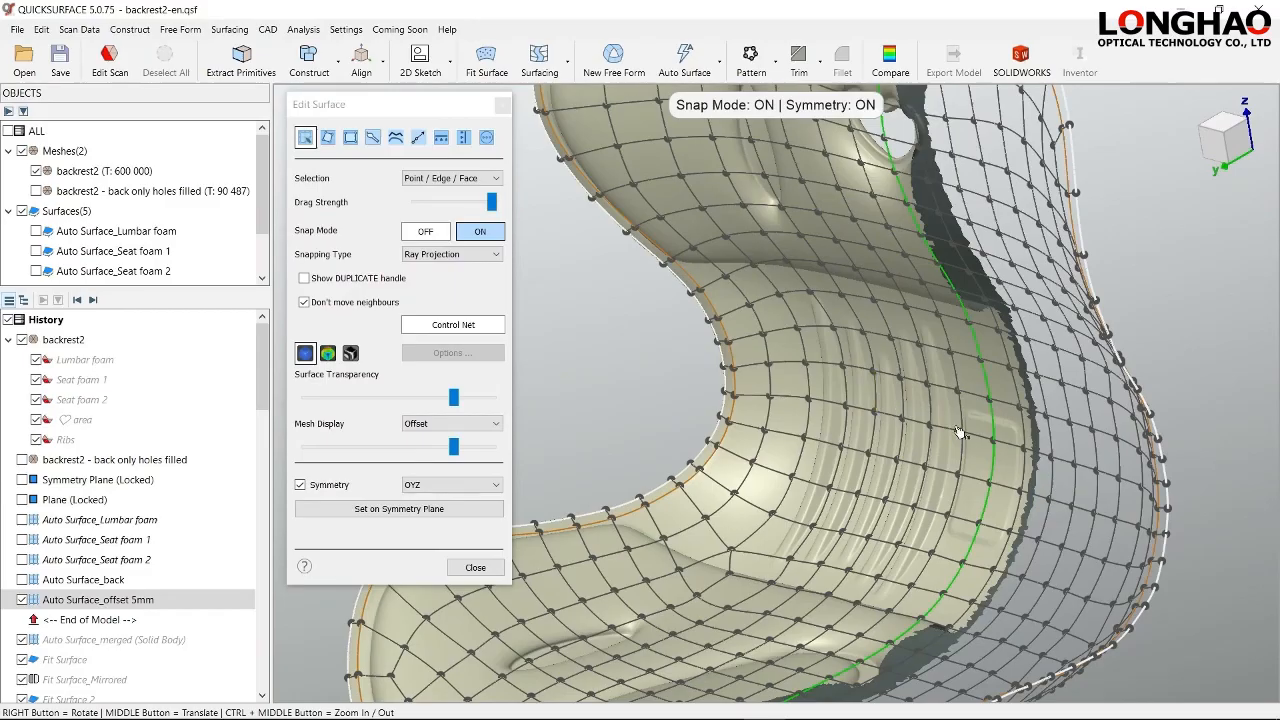
right_drag(961, 432, 958, 446)
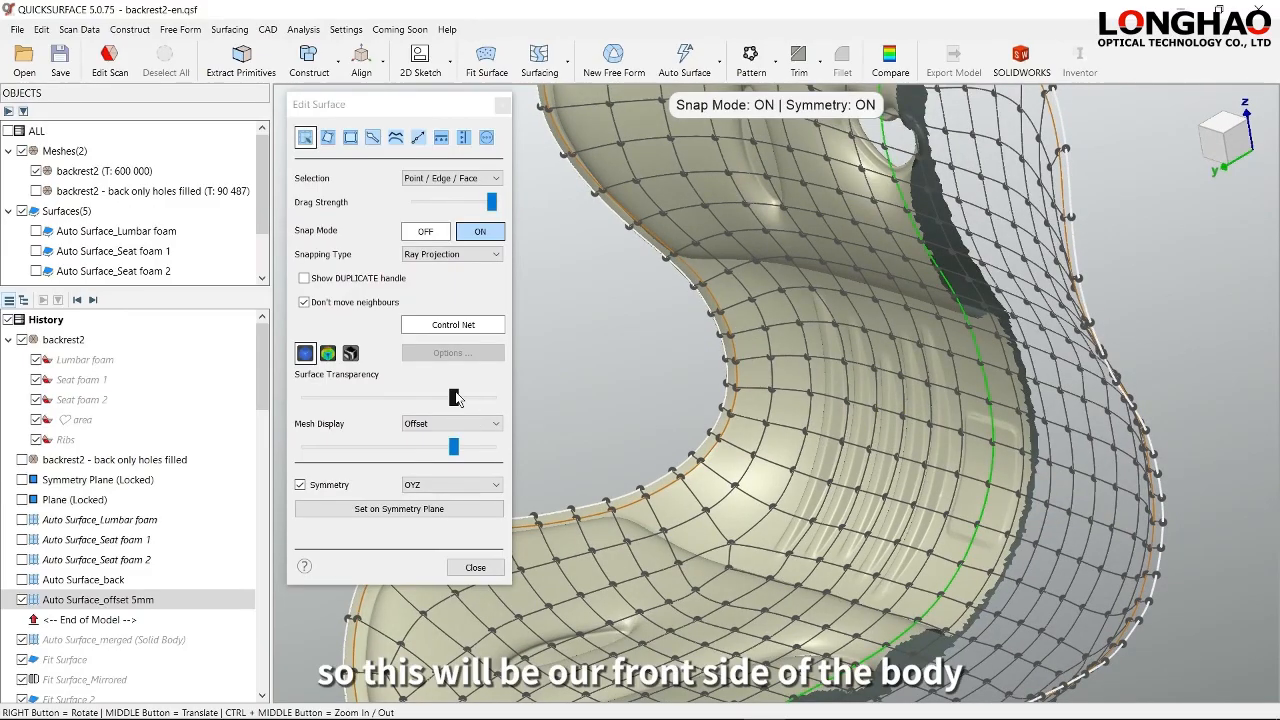
drag(455, 398, 505, 413)
right_drag(860, 436, 835, 442)
mouse_move(1000, 441)
right_down()
mouse_move(710, 451)
mouse_move(988, 440)
right_up()
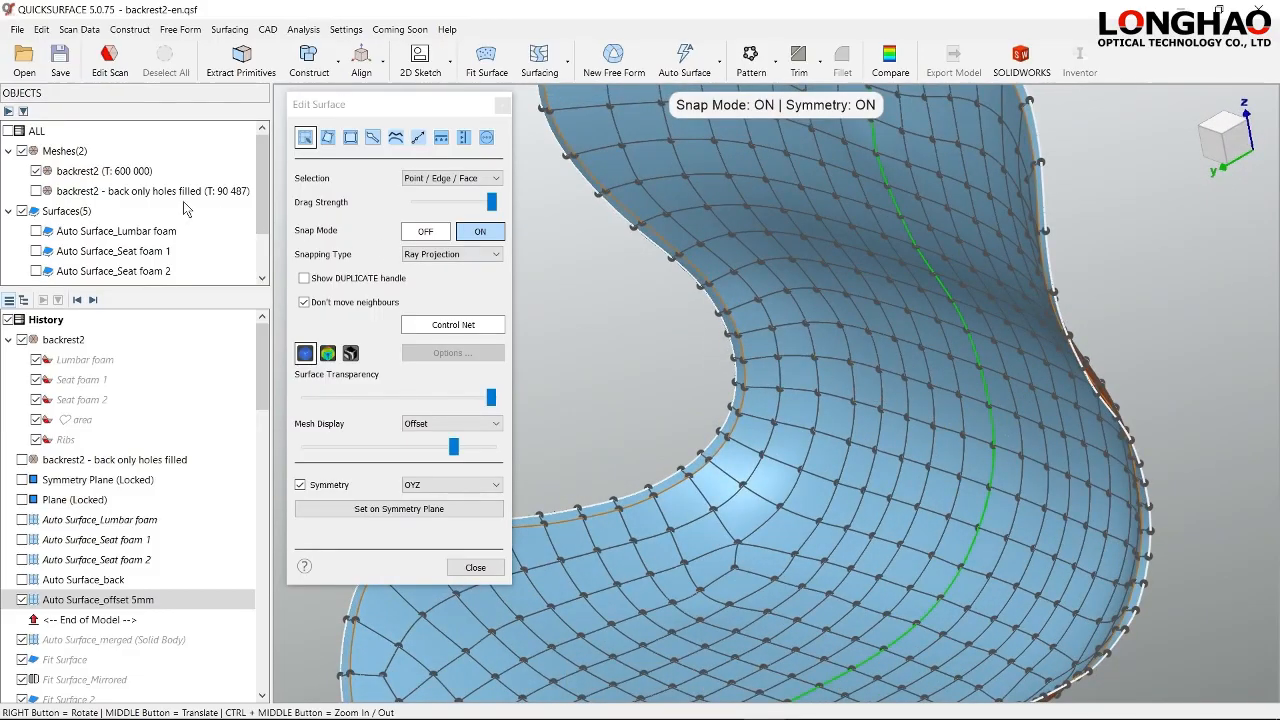
- Close the surface editing, unhide all of the backrest2 mesh and close the scan editing
click(99, 171)
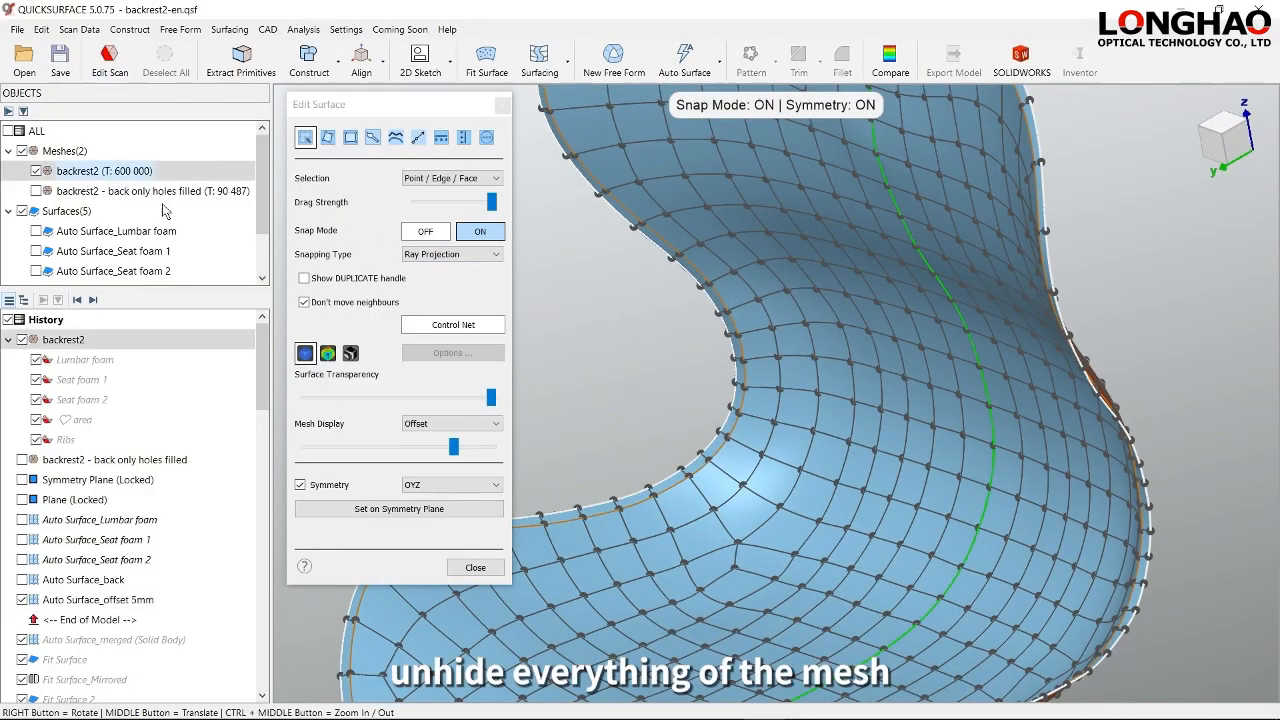
click(474, 568)
double_click(104, 172)
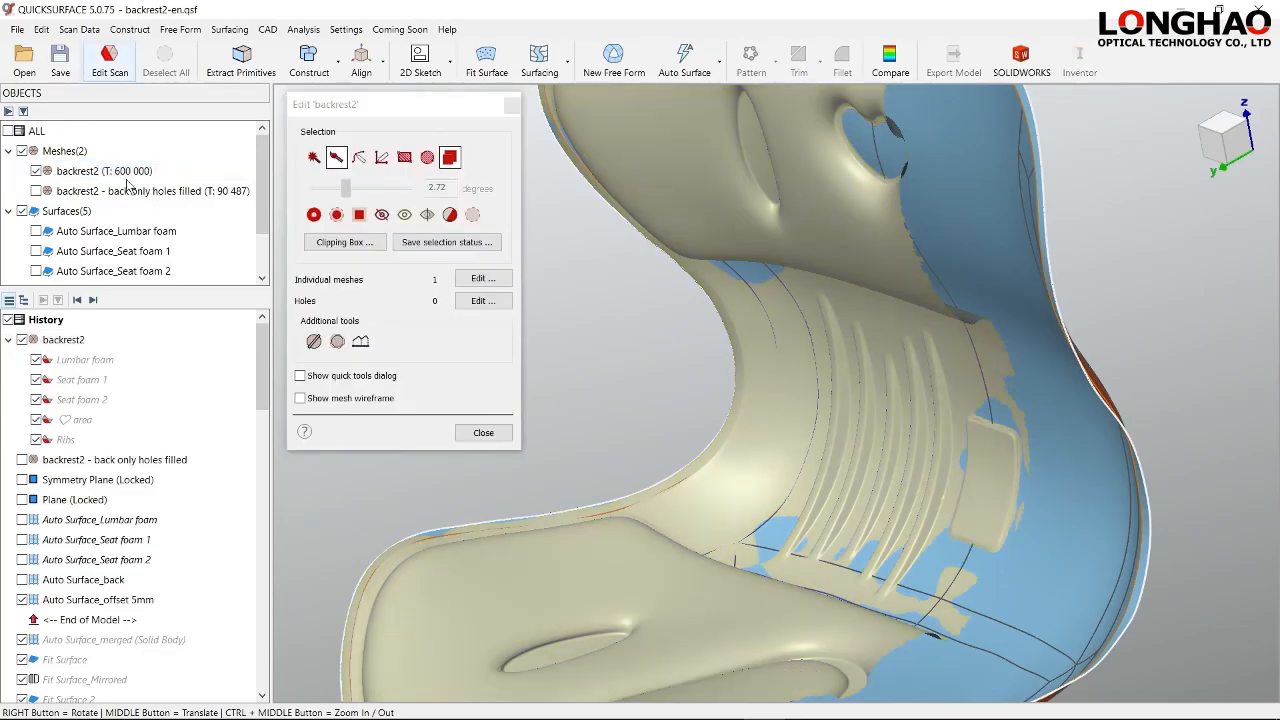
click(404, 214)
right_drag(600, 330, 694, 402)
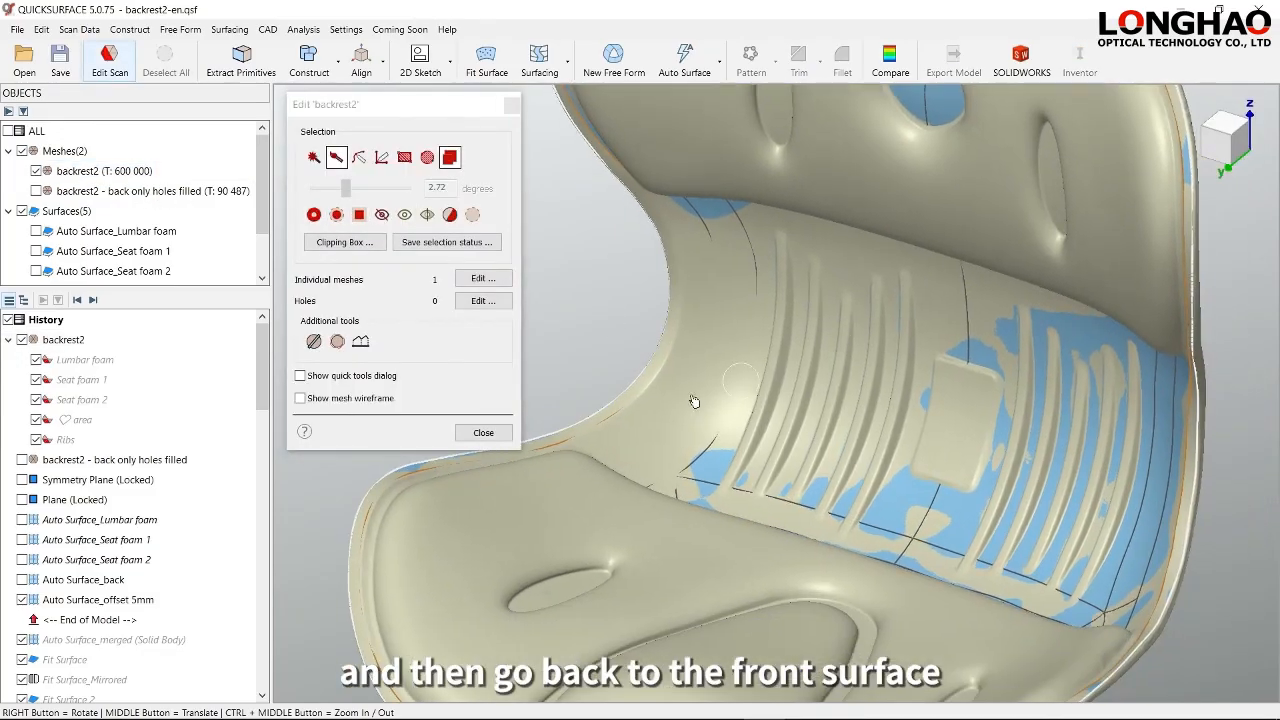
click(483, 432)
- Reopen Auto Surface_offset 5mm for editing and examine its deviation colour map, including around the heart-shaped opening
double_click(137, 599)
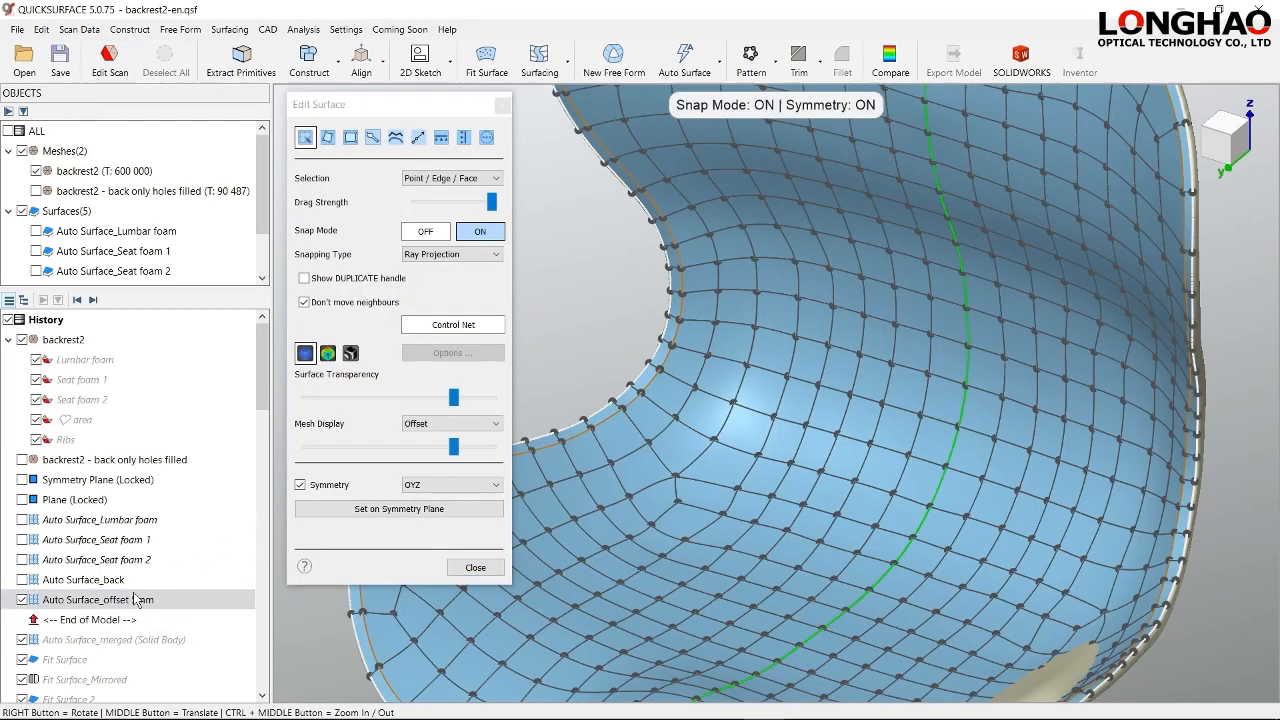
scroll(760, 492, down, 5)
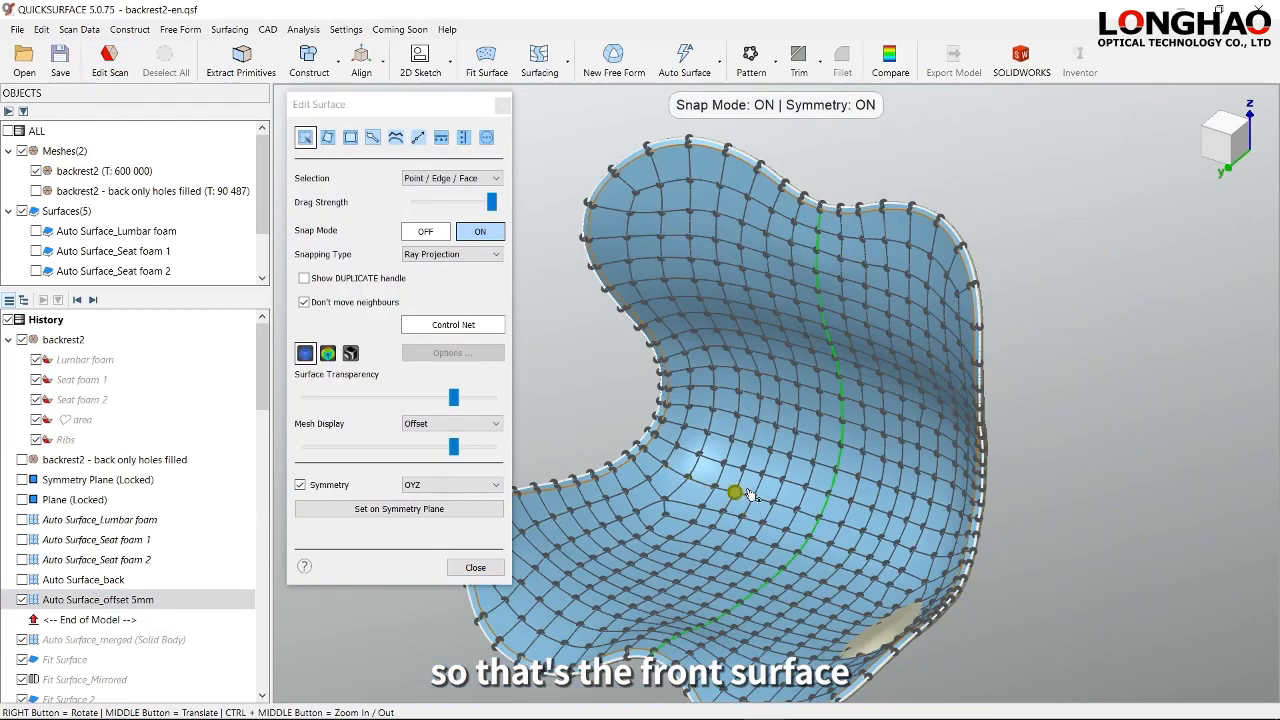
middle_drag(734, 487, 833, 427)
click(328, 354)
right_drag(946, 399, 1000, 403)
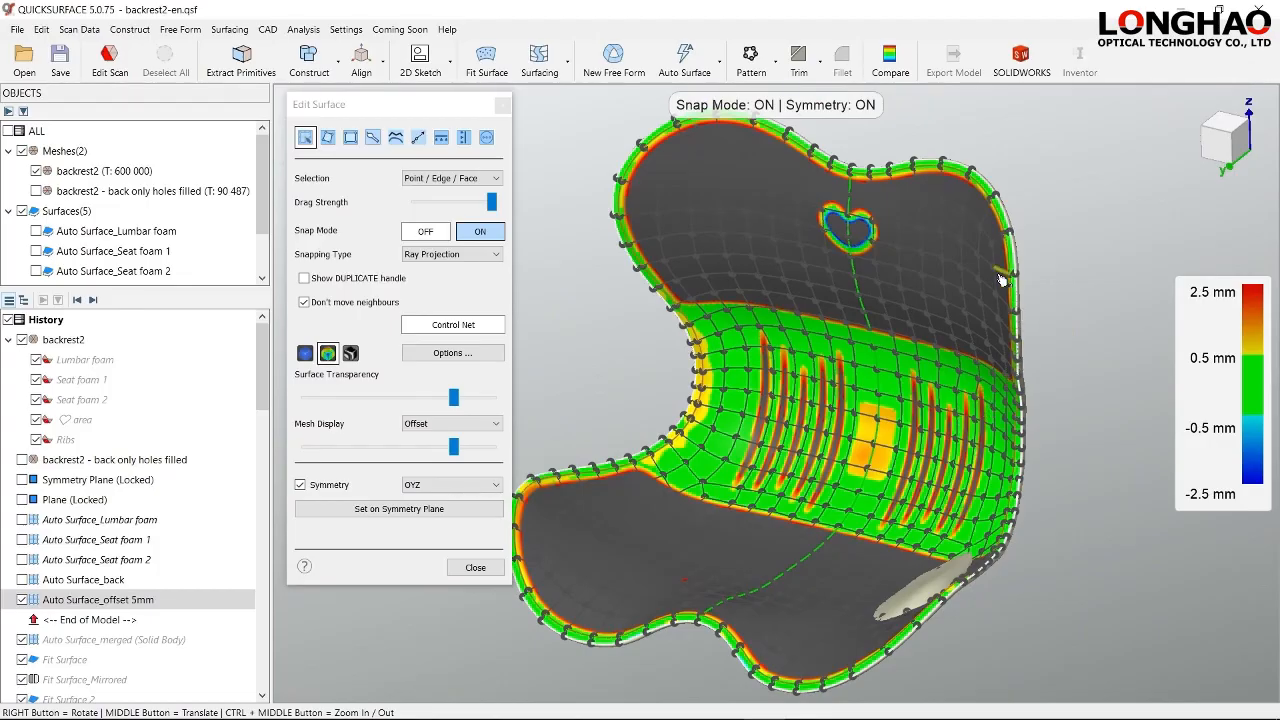
scroll(1010, 312, up, 5)
right_drag(960, 327, 965, 342)
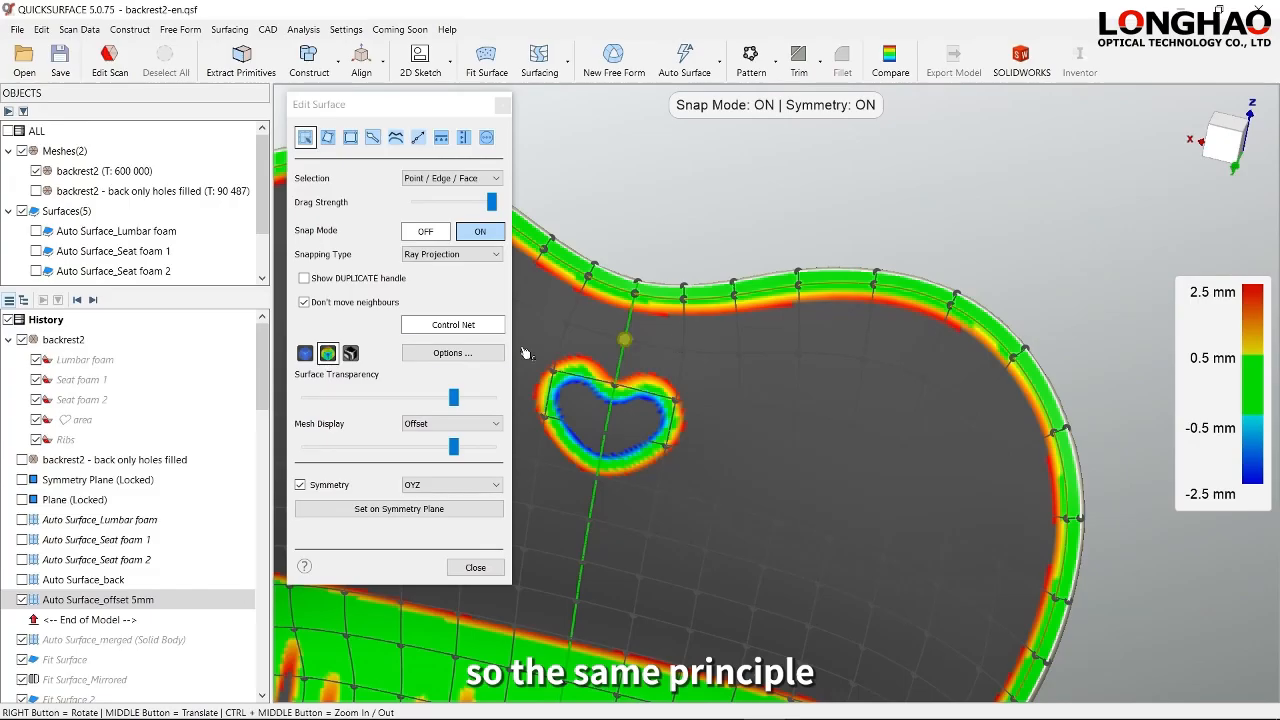
- Switch back to plain surface shading, make the surface almost fully transparent and examine the control mesh along the upper rim
click(305, 353)
drag(453, 397, 314, 398)
right_drag(893, 404, 984, 362)
scroll(1032, 381, up, 5)
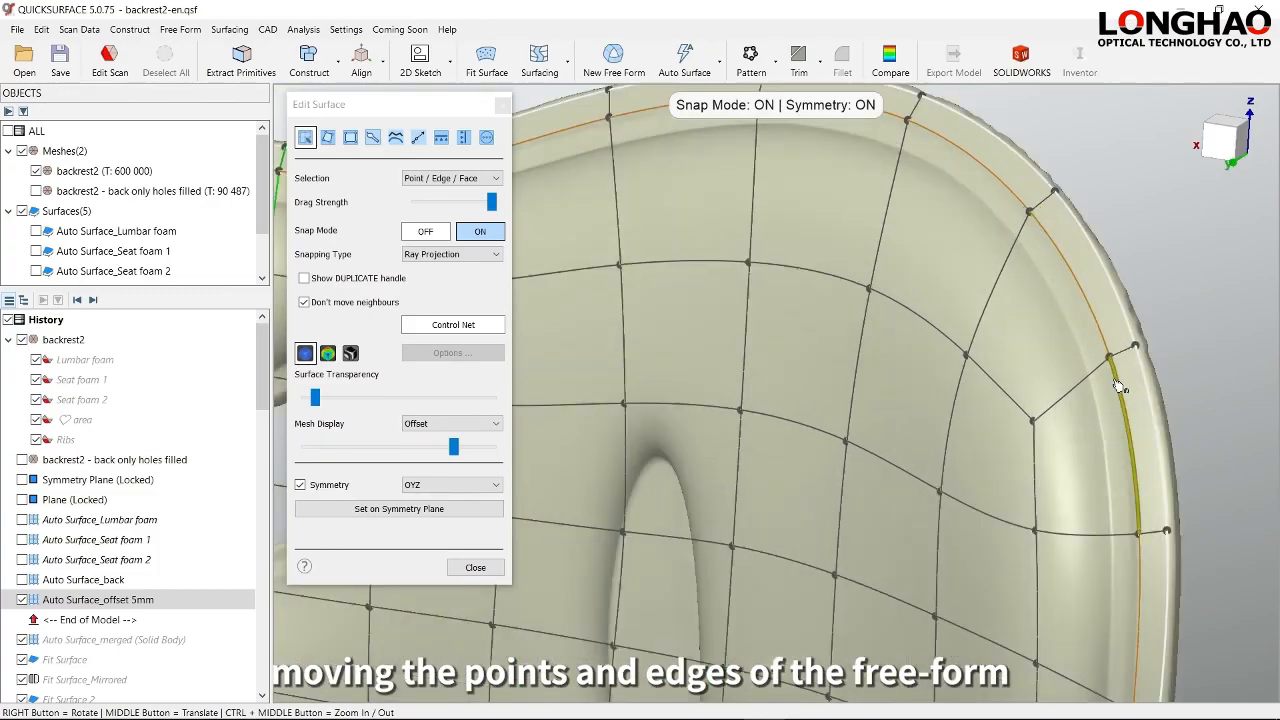
- Examine how the control mesh of Auto Surface_offset 5mm follows the upper backrest and the rib area
right_drag(1126, 447, 1052, 398)
scroll(1040, 398, down, 5)
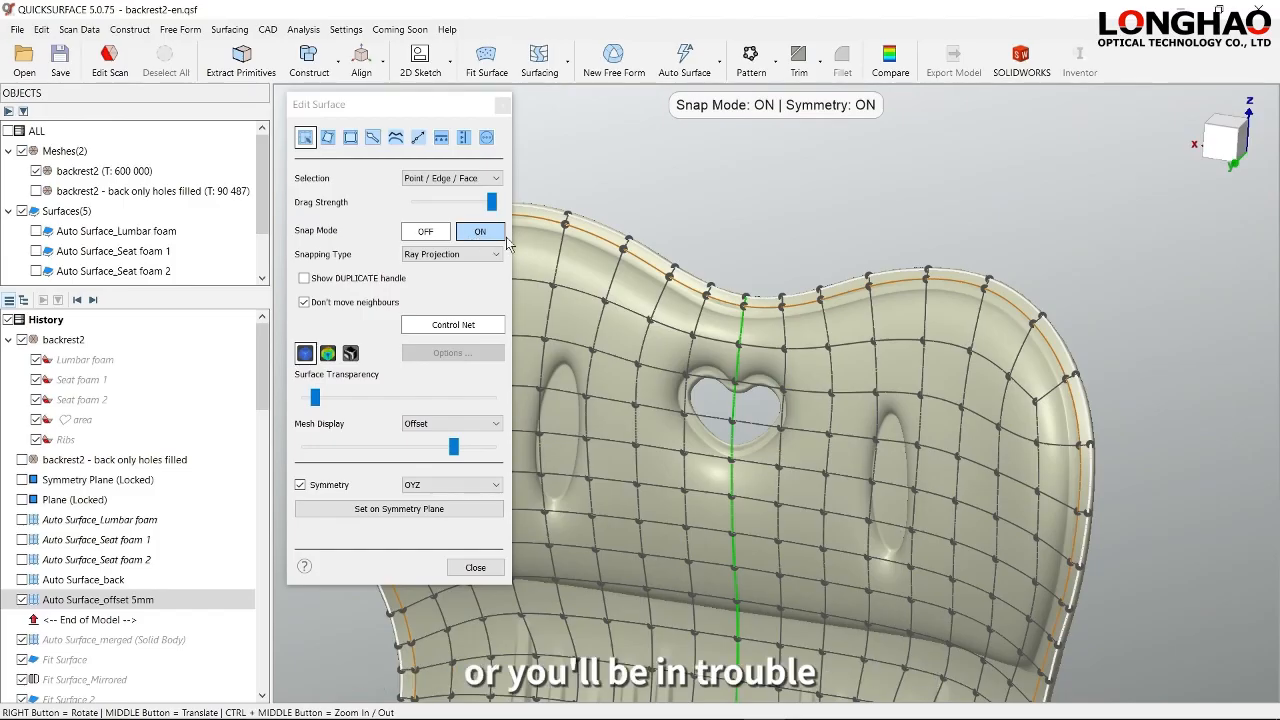
middle_drag(643, 673, 888, 442)
right_drag(891, 490, 996, 405)
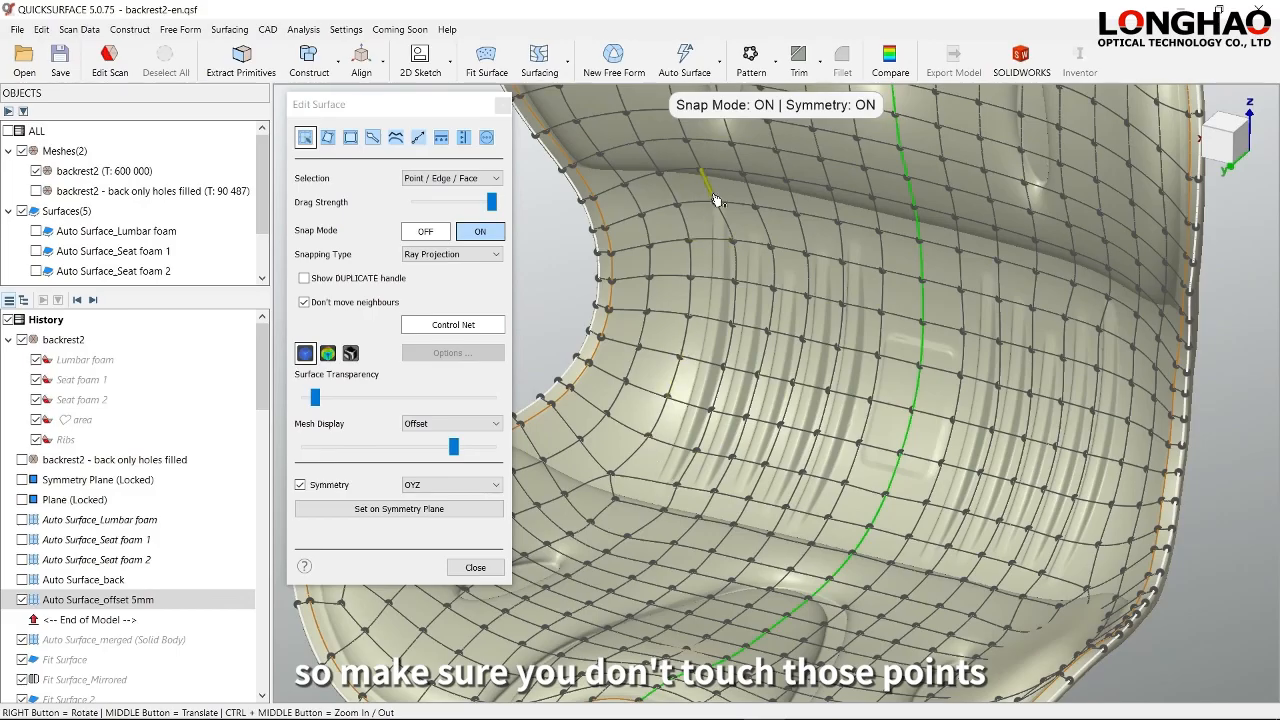
right_drag(720, 436, 754, 434)
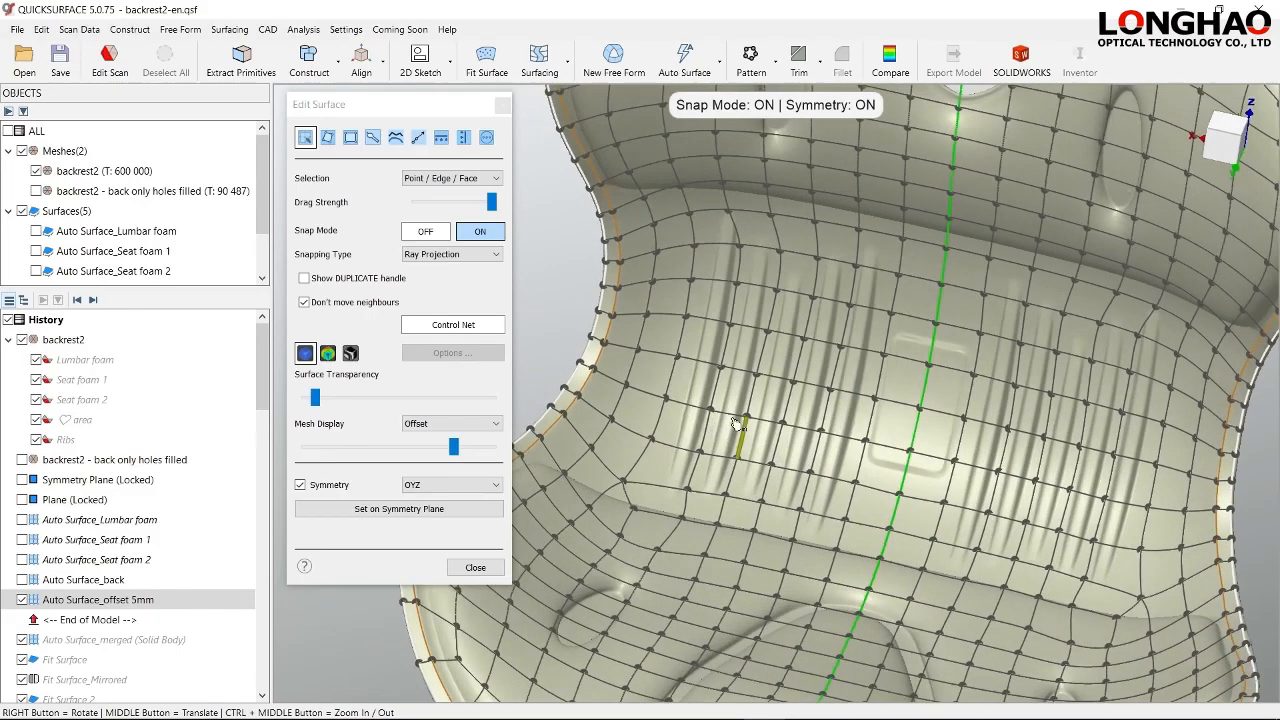
scroll(735, 390, up, 3)
scroll(735, 390, up, 2)
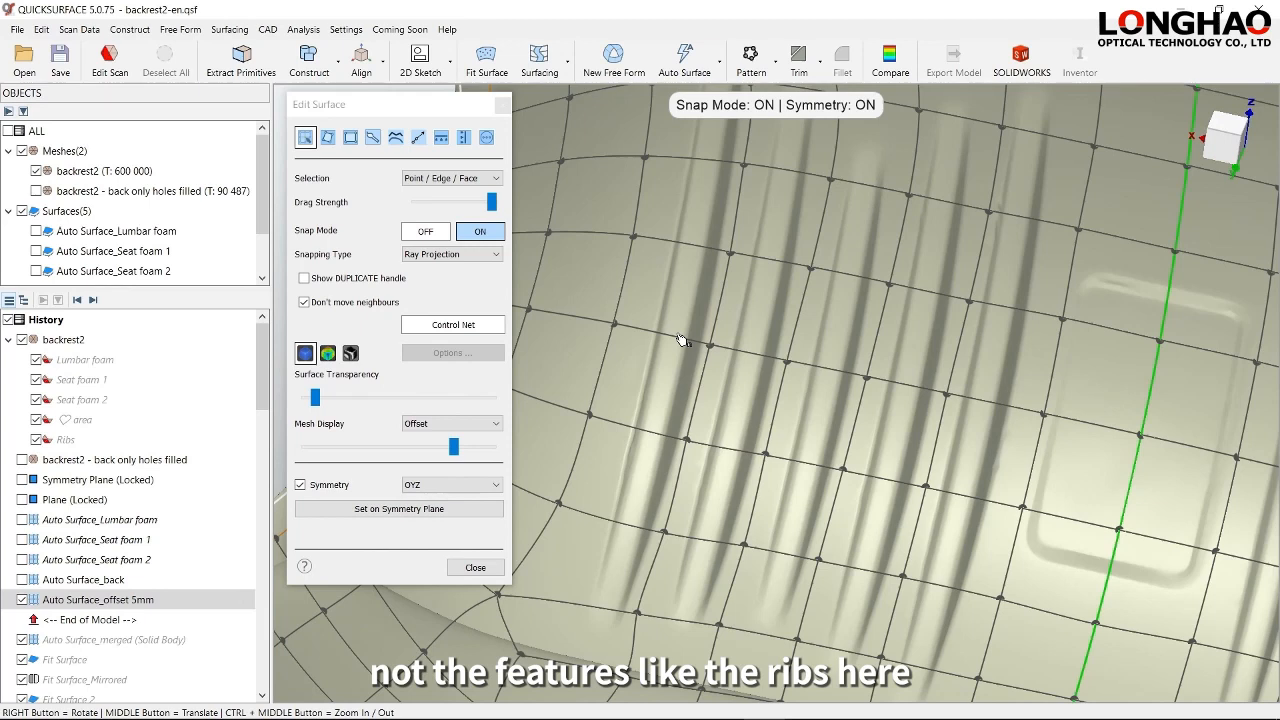
scroll(795, 510, down, 5)
- Examine the control mesh over the lower cushion pads and the creased rim edges, and close the surface editing
right_drag(810, 540, 725, 465)
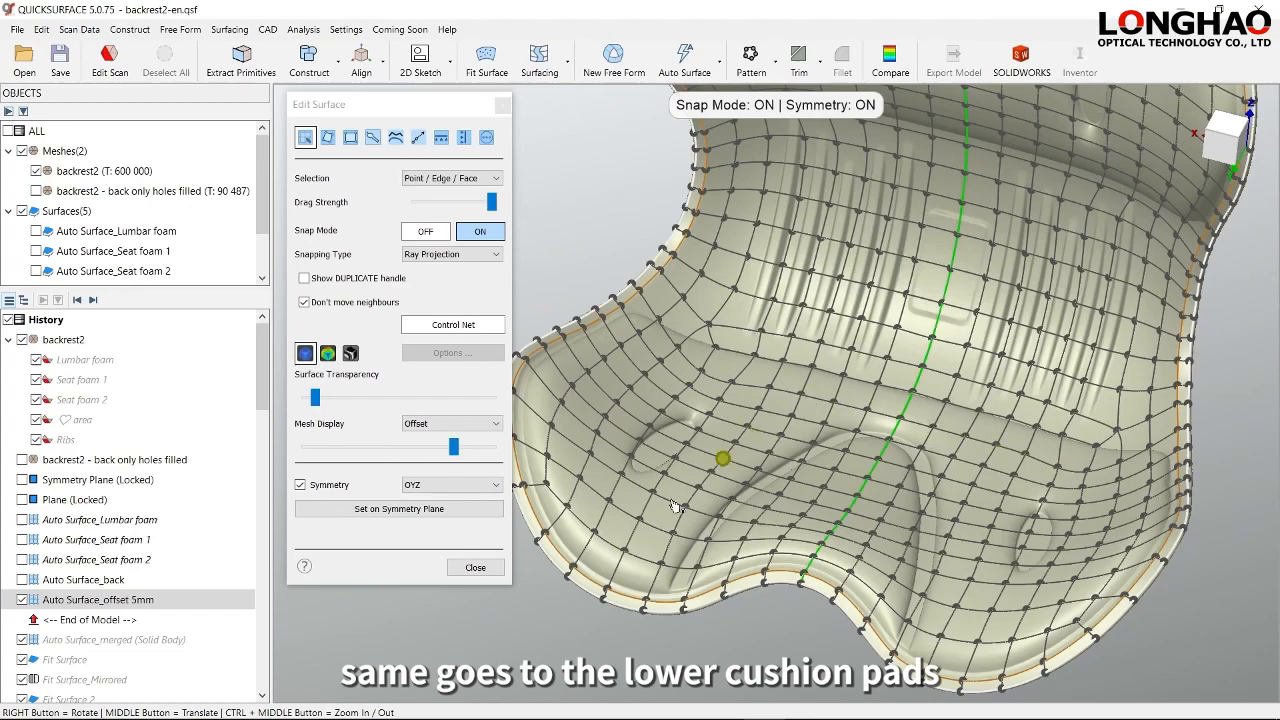
scroll(615, 540, up, 6)
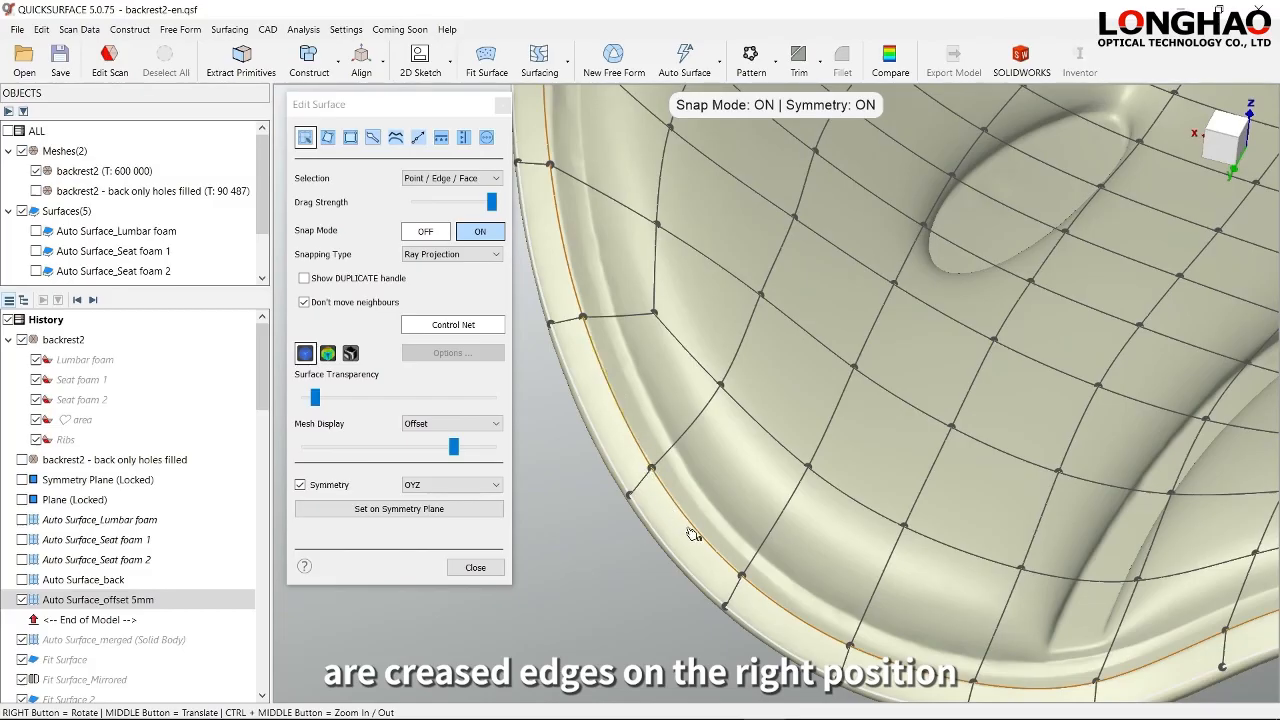
scroll(703, 543, down, 1)
scroll(703, 543, down, 5)
middle_drag(945, 480, 826, 484)
scroll(830, 483, down, 2)
right_drag(858, 436, 925, 445)
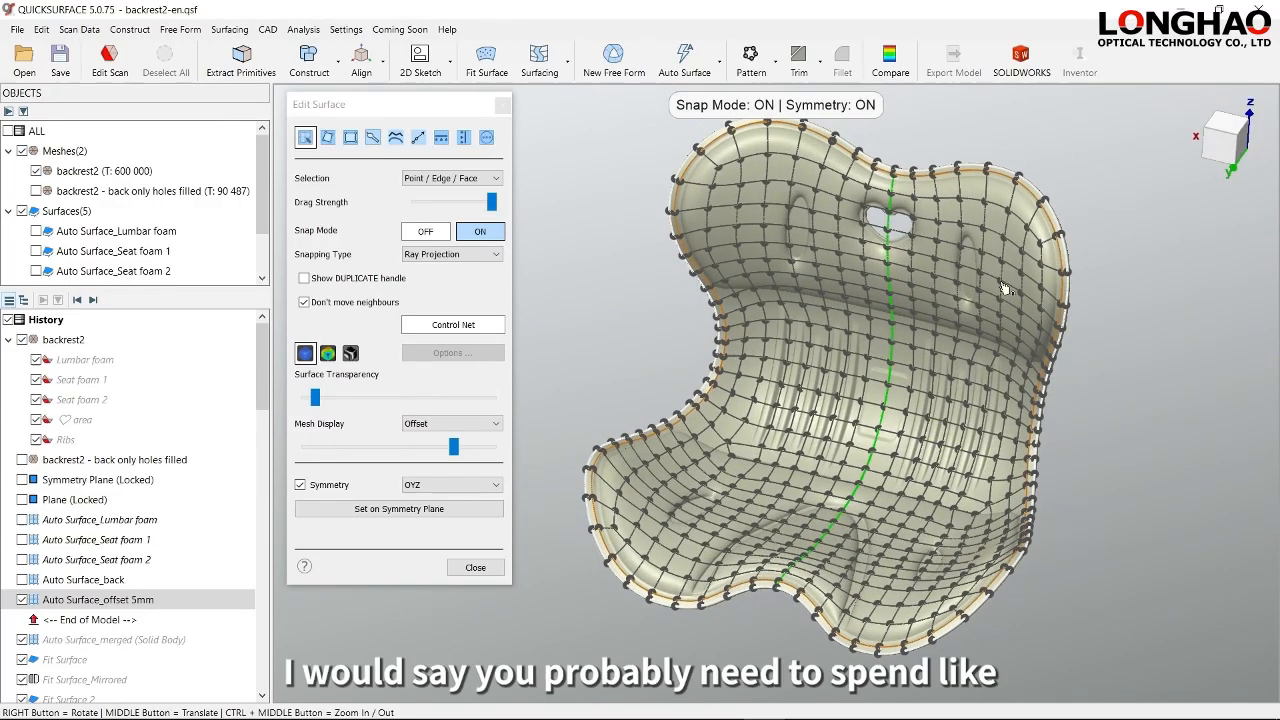
right_drag(831, 417, 785, 428)
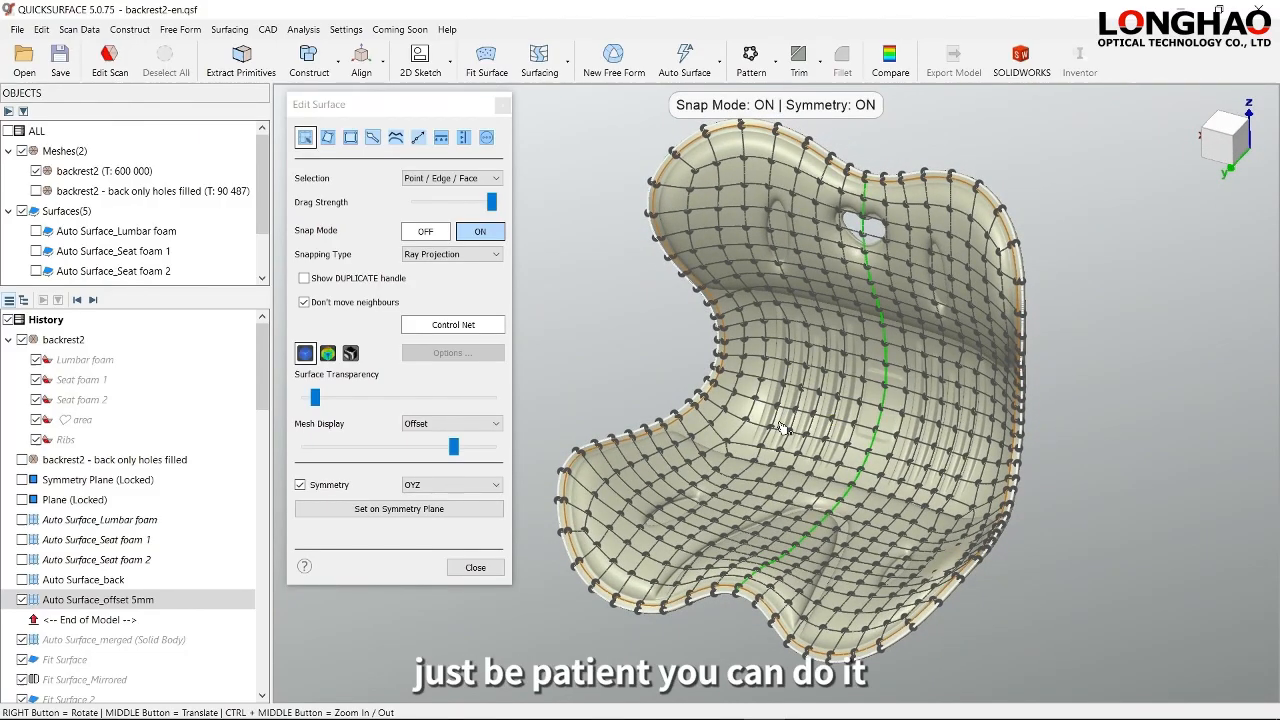
click(486, 568)
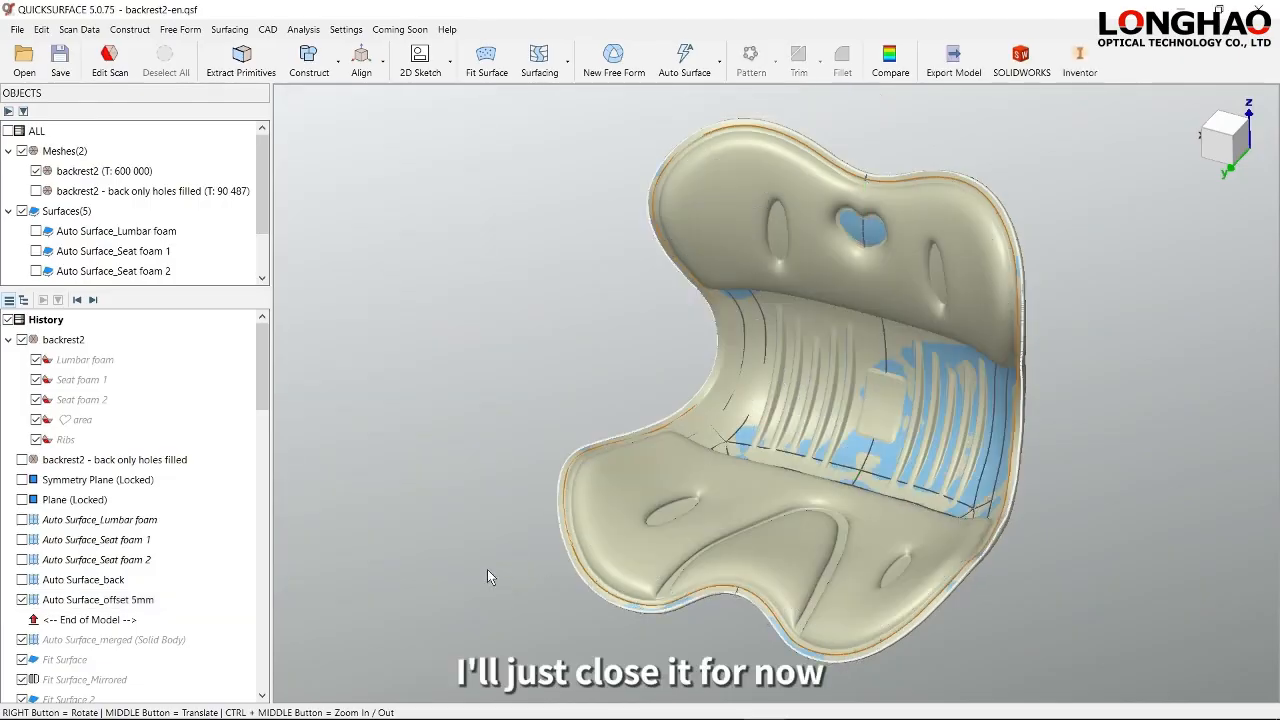
- Try to merge Auto Surface_back with Auto Surface_offset 5mm
click(120, 603)
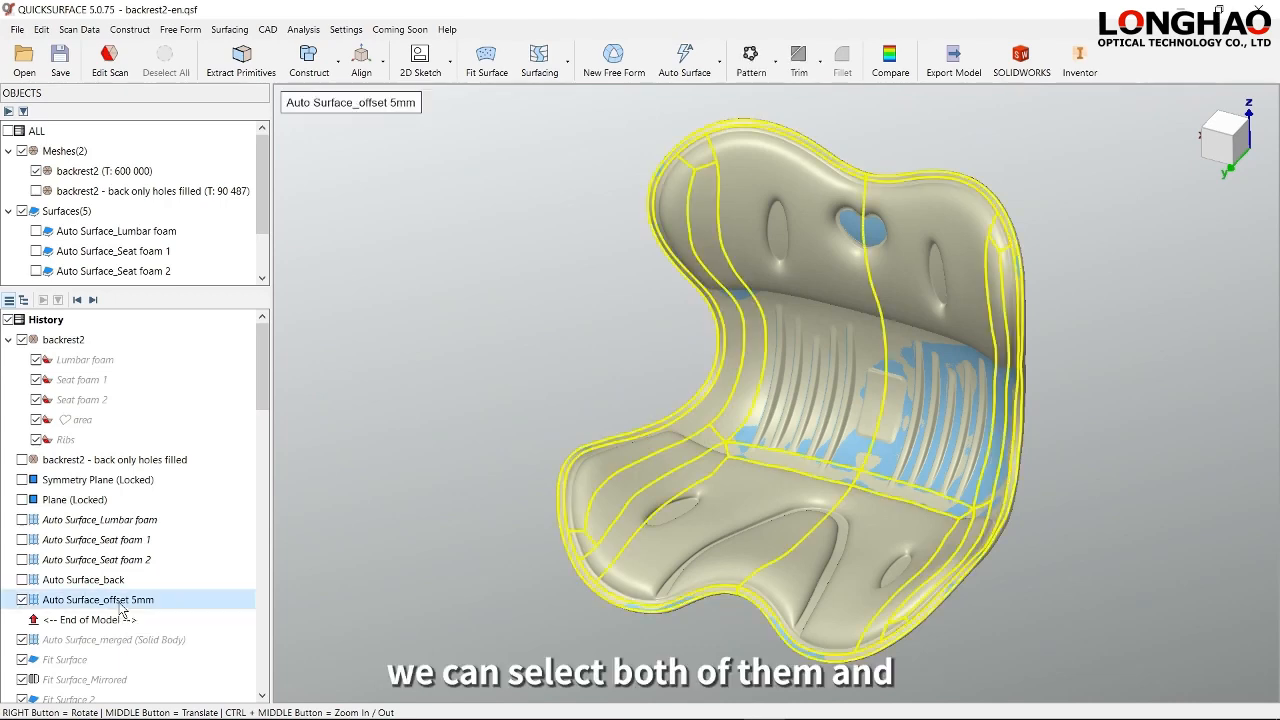
ctrl+click(122, 582)
right_click(120, 592)
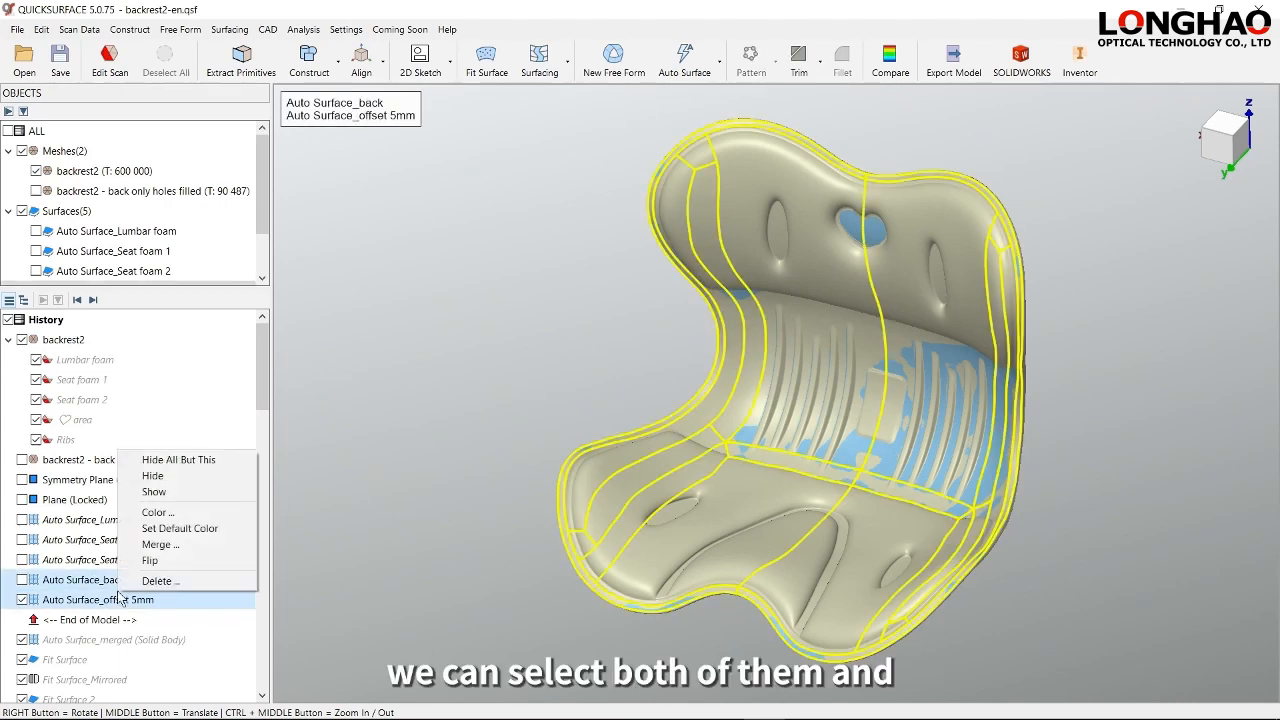
click(179, 544)
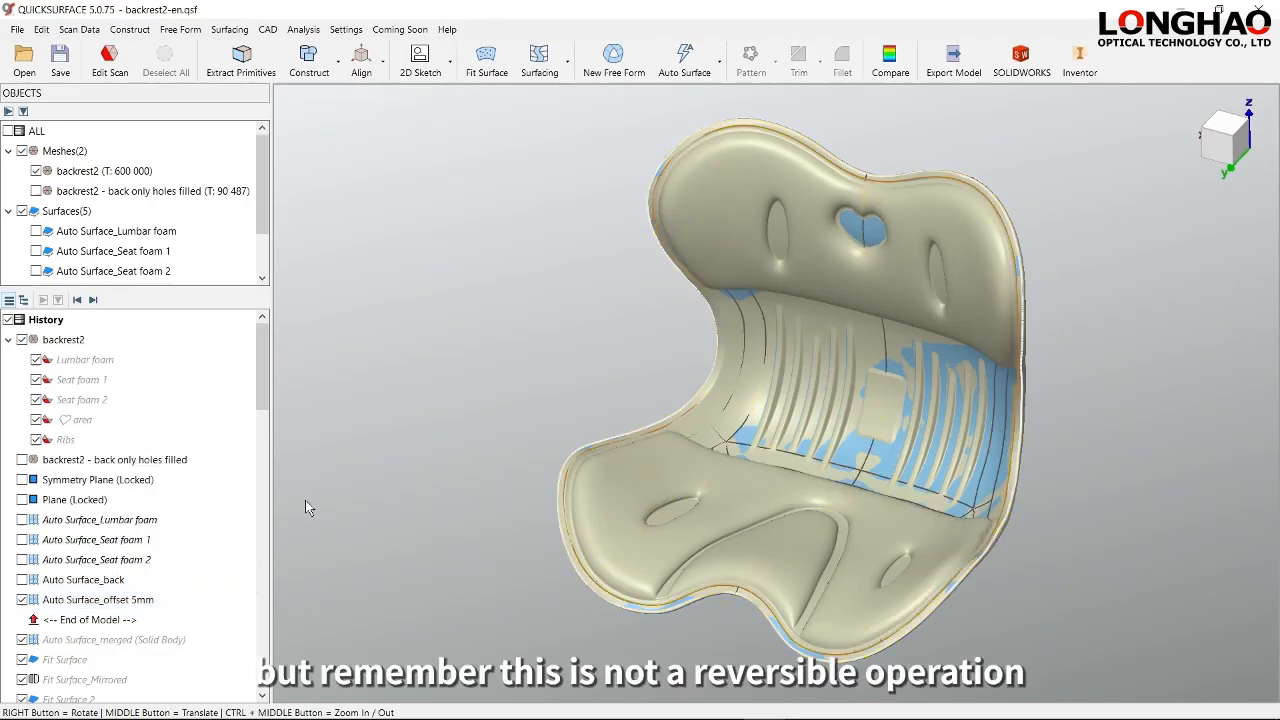
- Advance the model history past Auto Surface_merged (Solid Body) and open that body for editing
scroll(263, 400, down, 2)
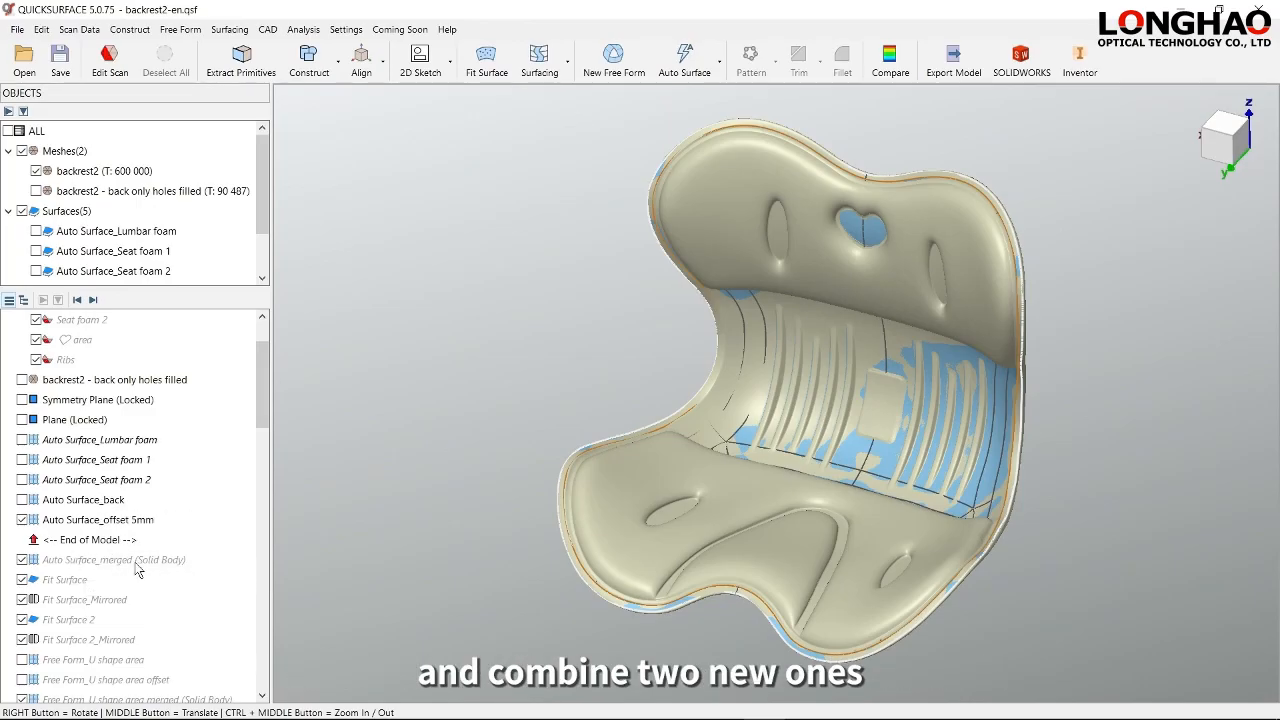
click(93, 302)
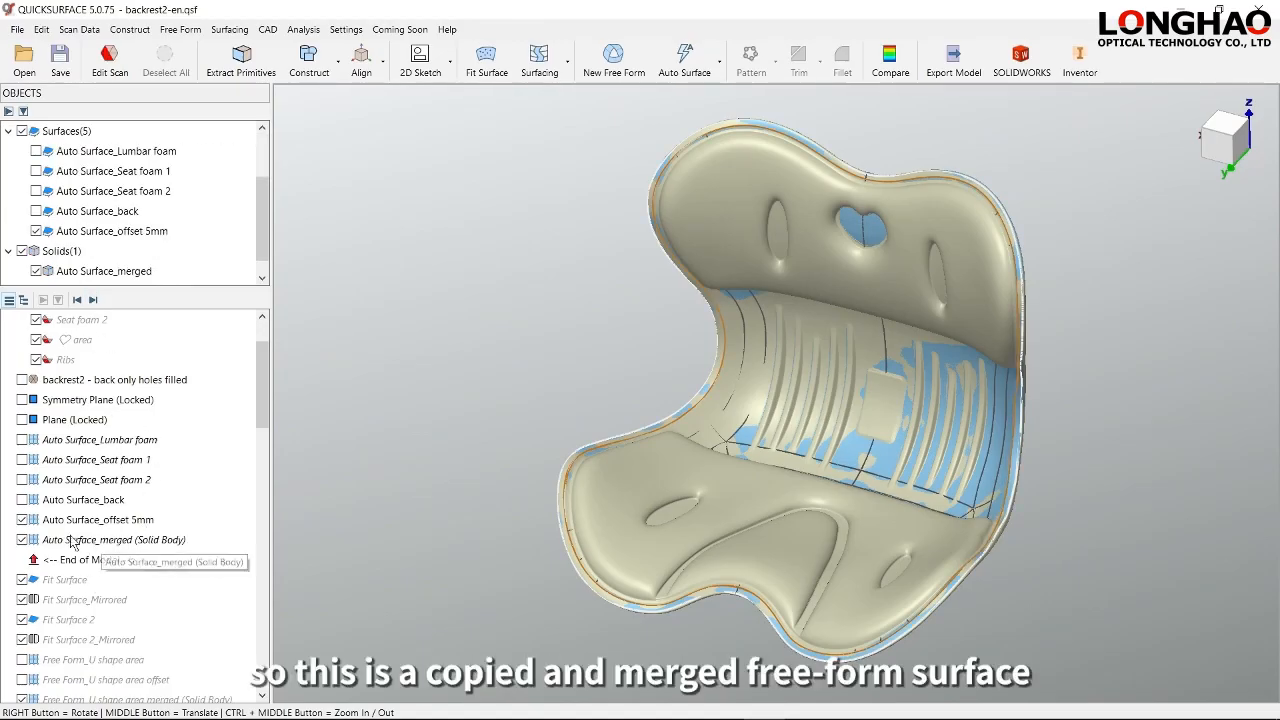
double_click(133, 545)
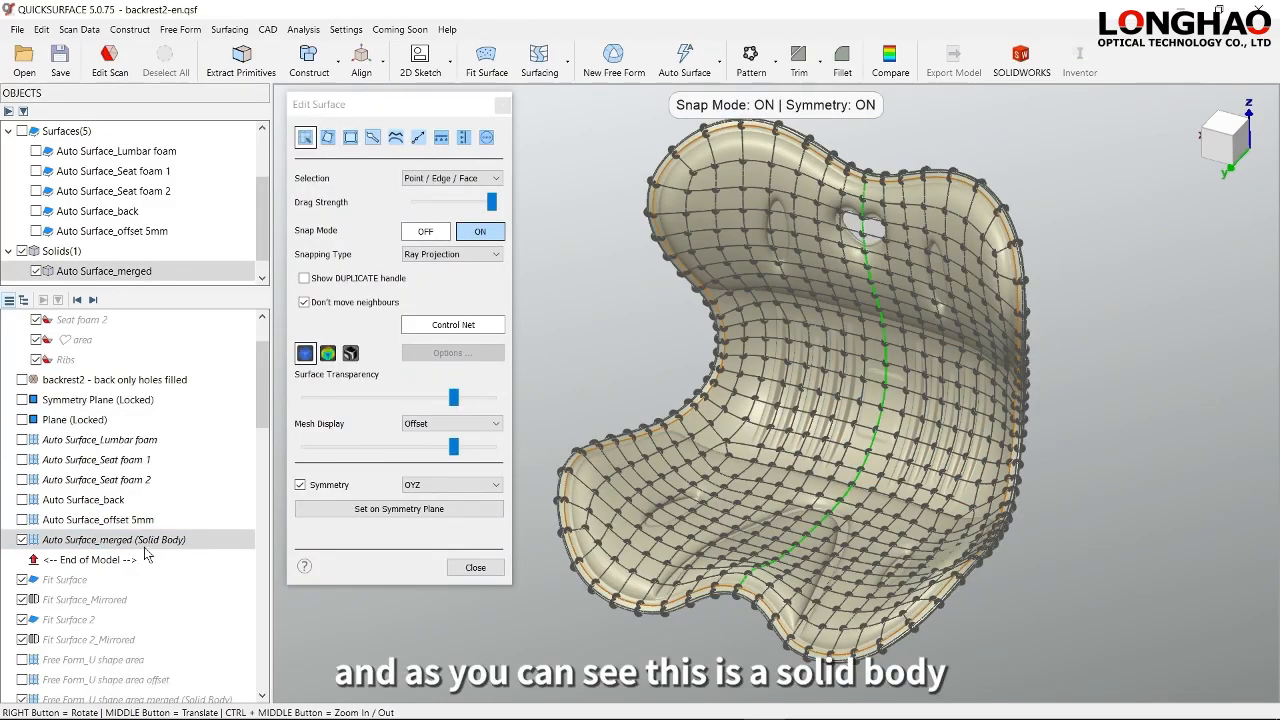
- Examine the bridged rim between the front and back surfaces of the merged solid, including its extra edge loops
right_drag(878, 641, 859, 563)
scroll(862, 535, up, 8)
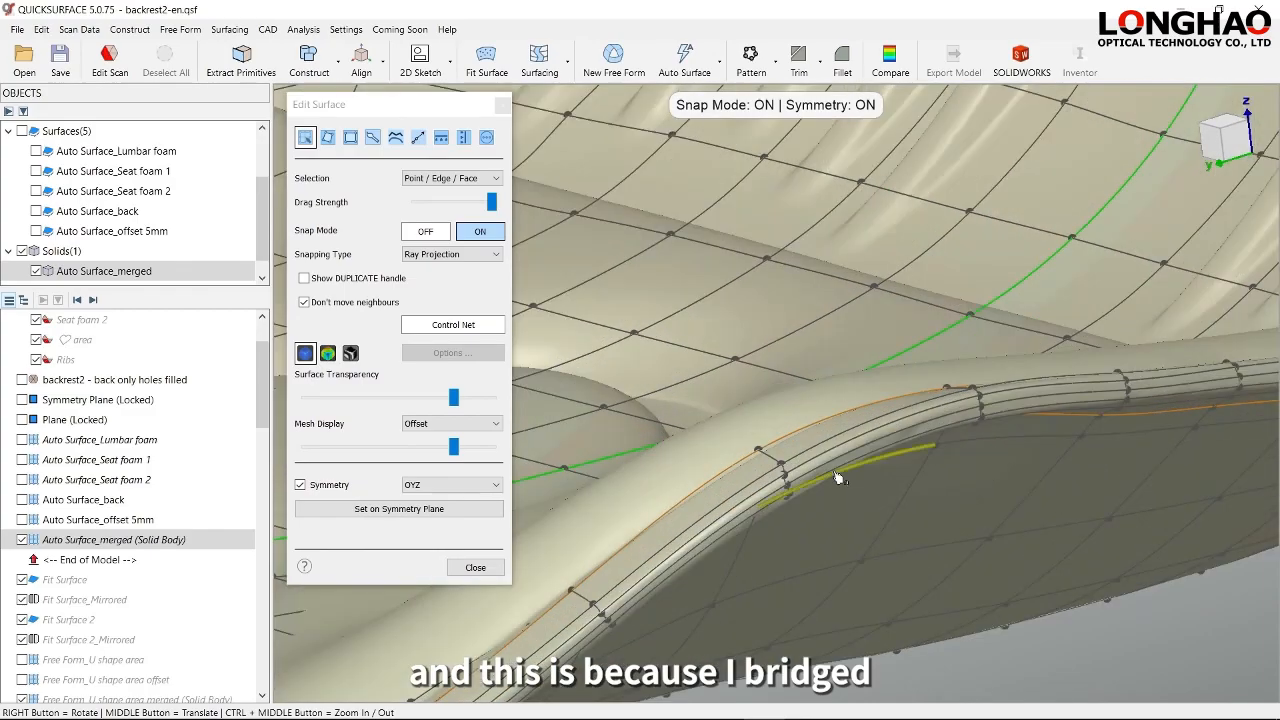
right_drag(792, 463, 689, 326)
middle_drag(800, 500, 737, 347)
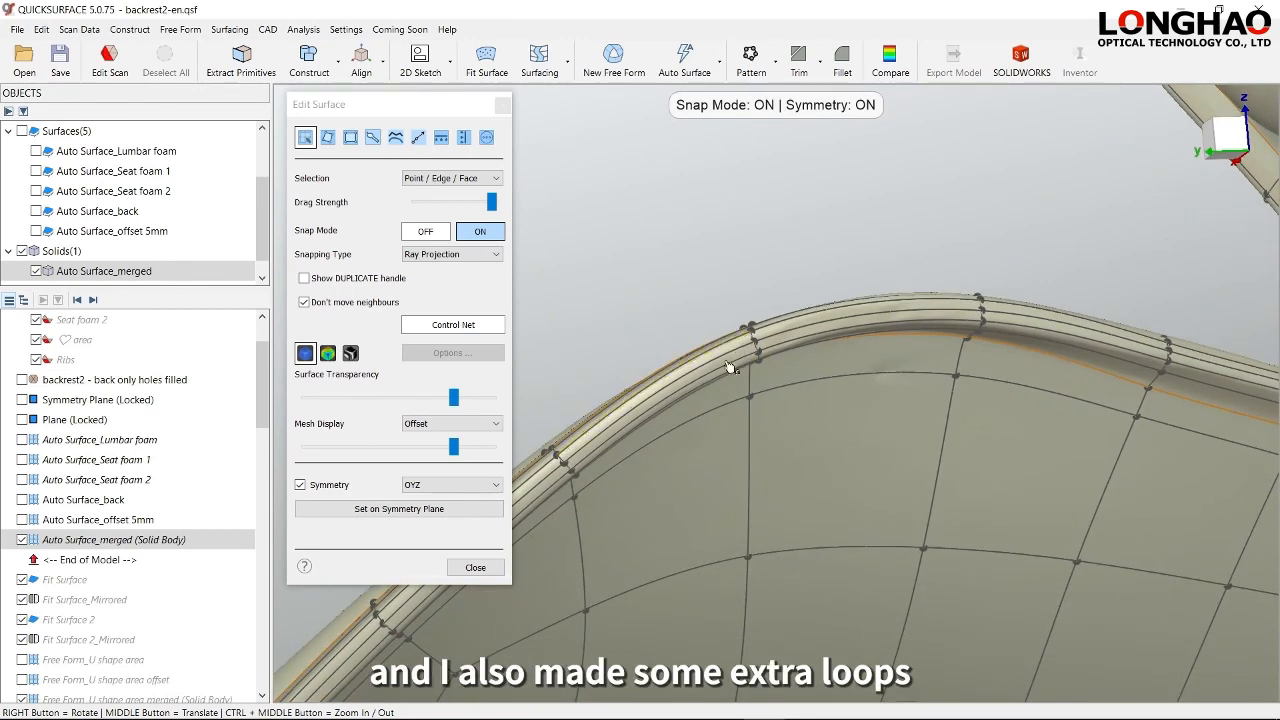
right_drag(757, 357, 729, 376)
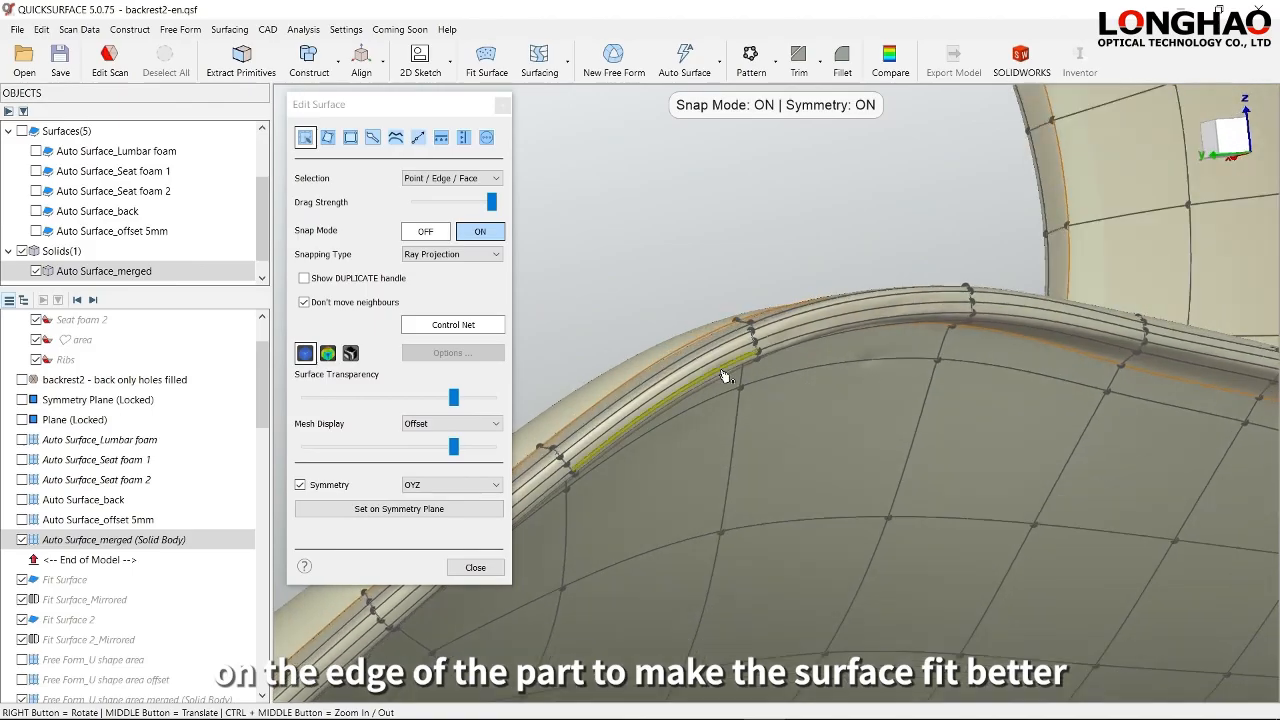
scroll(735, 370, up, 3)
right_drag(770, 328, 796, 306)
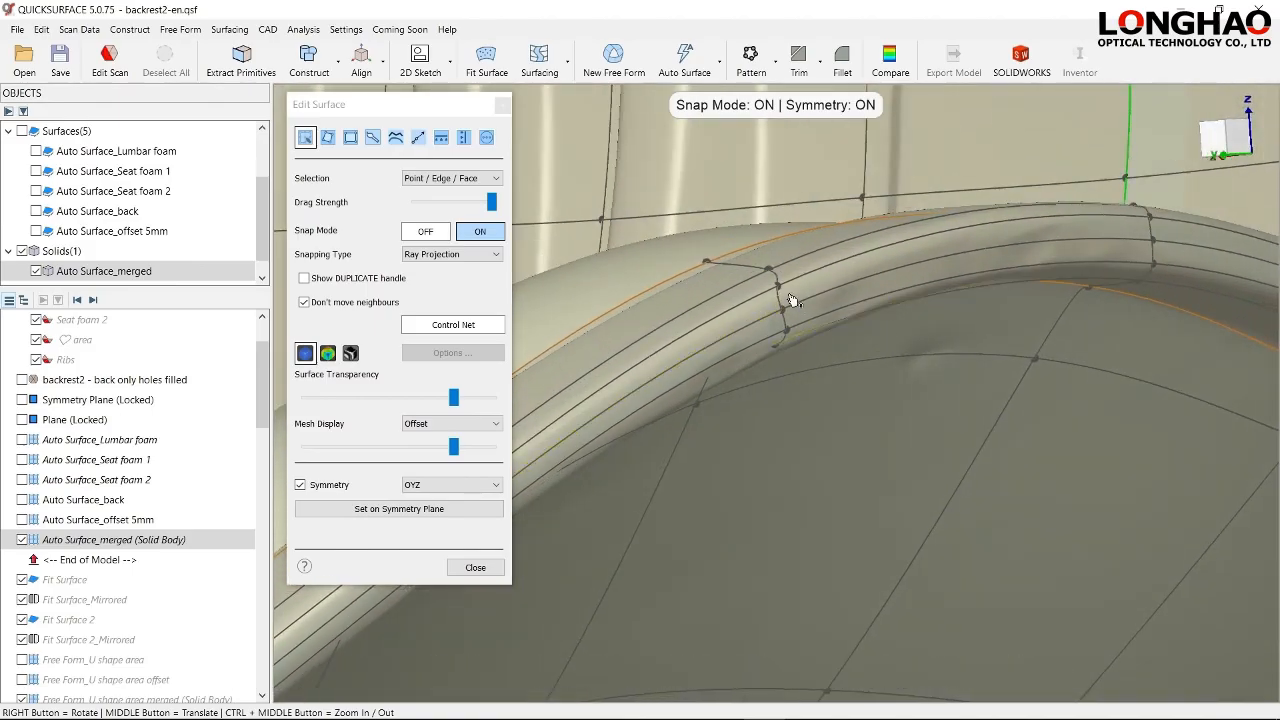
right_drag(815, 294, 916, 330)
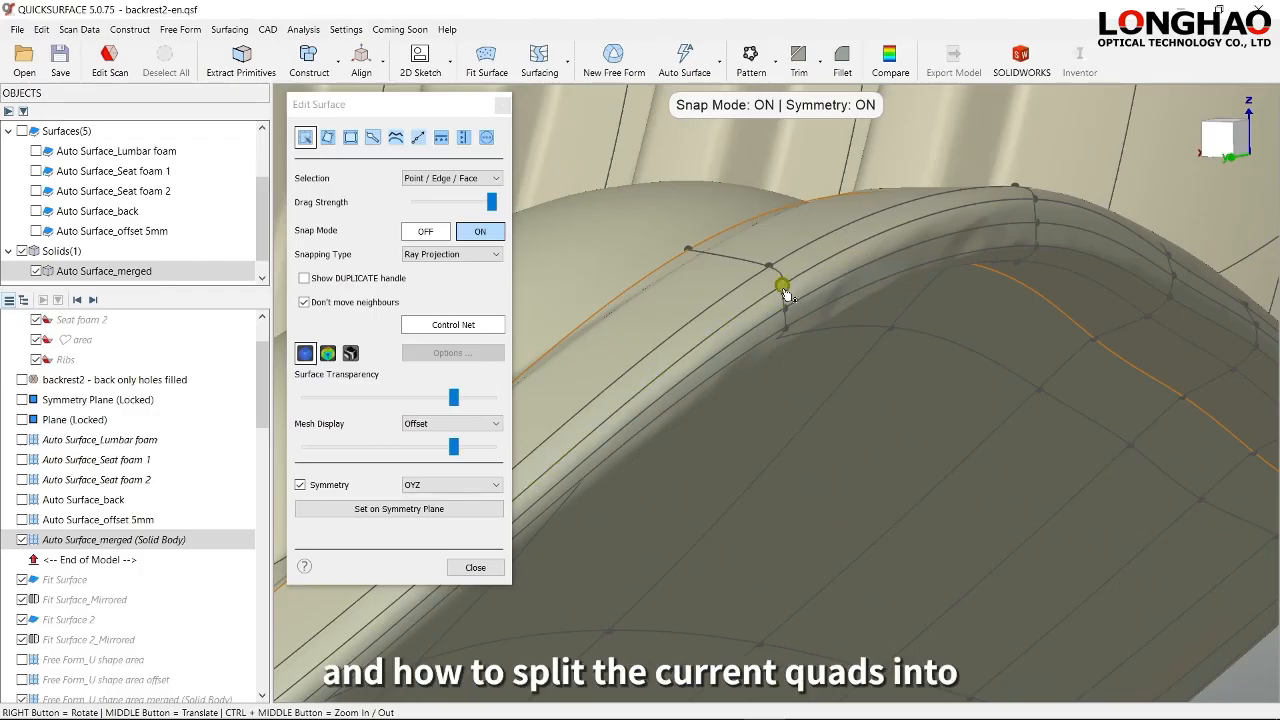
scroll(872, 255, down, 2)
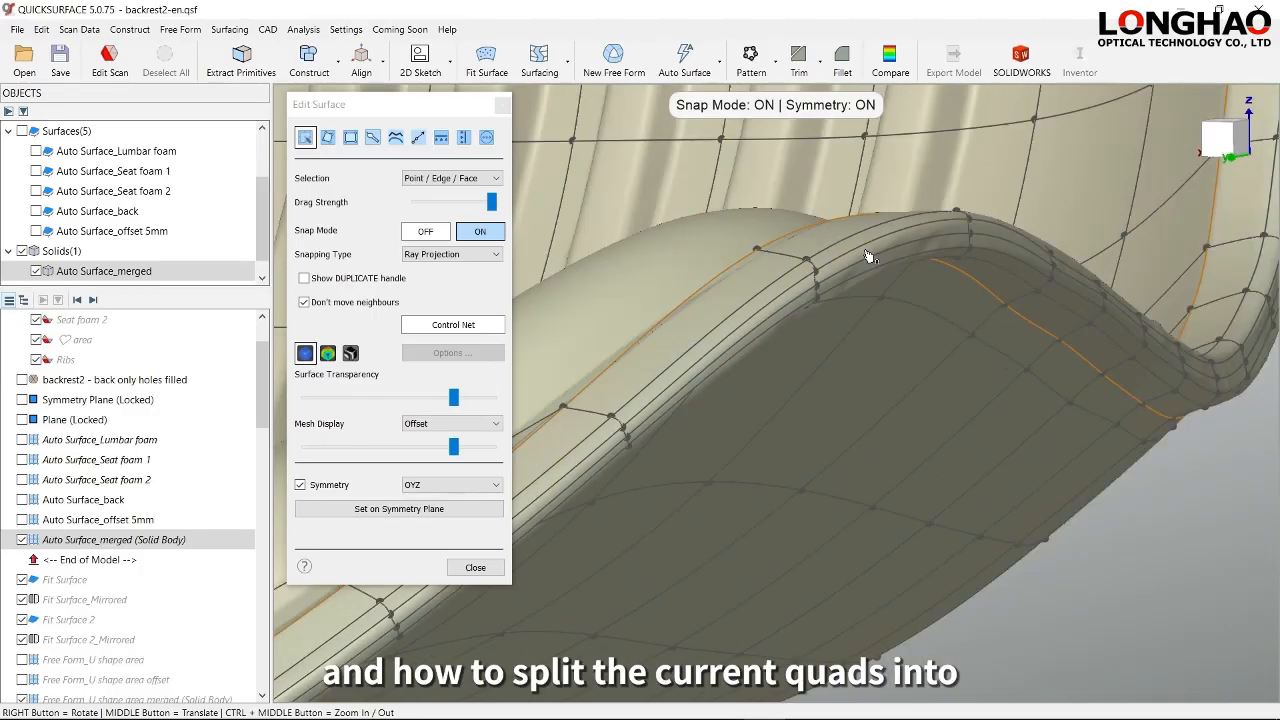
right_drag(847, 276, 806, 326)
right_drag(782, 278, 930, 436)
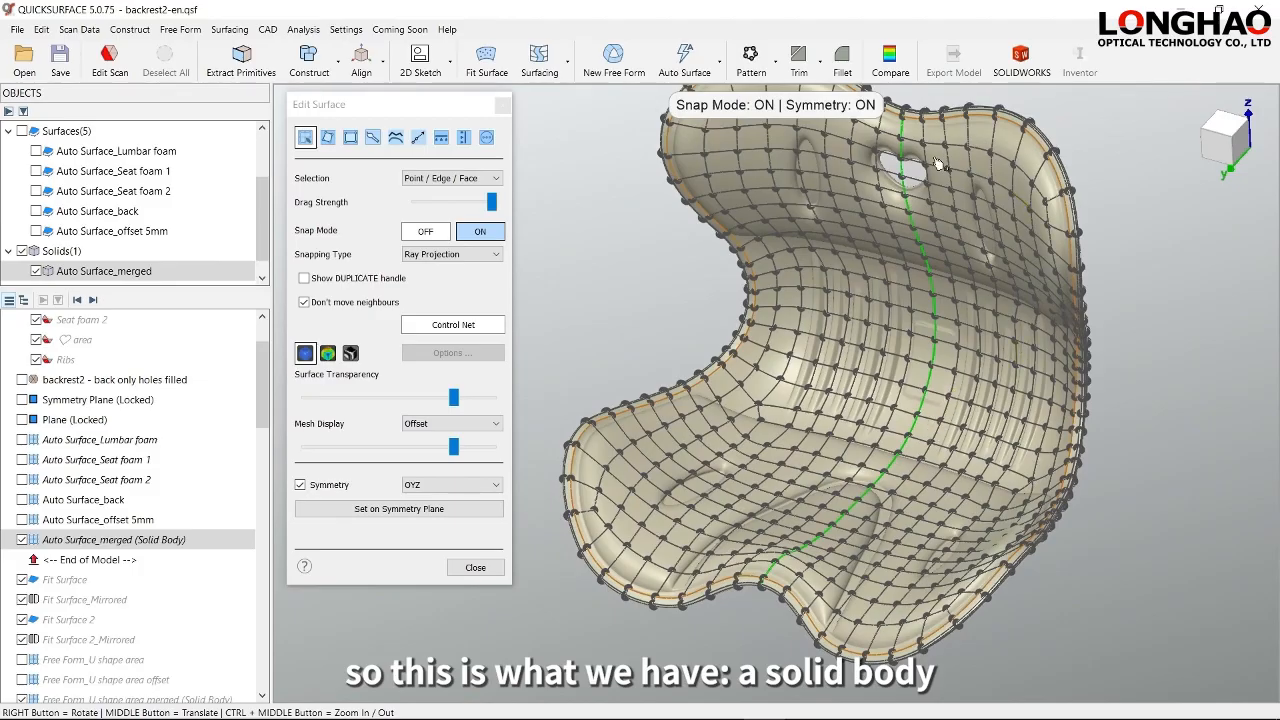
- Turn on the deviation colour map for the merged solid, examine its fit to the scan mesh, and close the surface editing
click(327, 353)
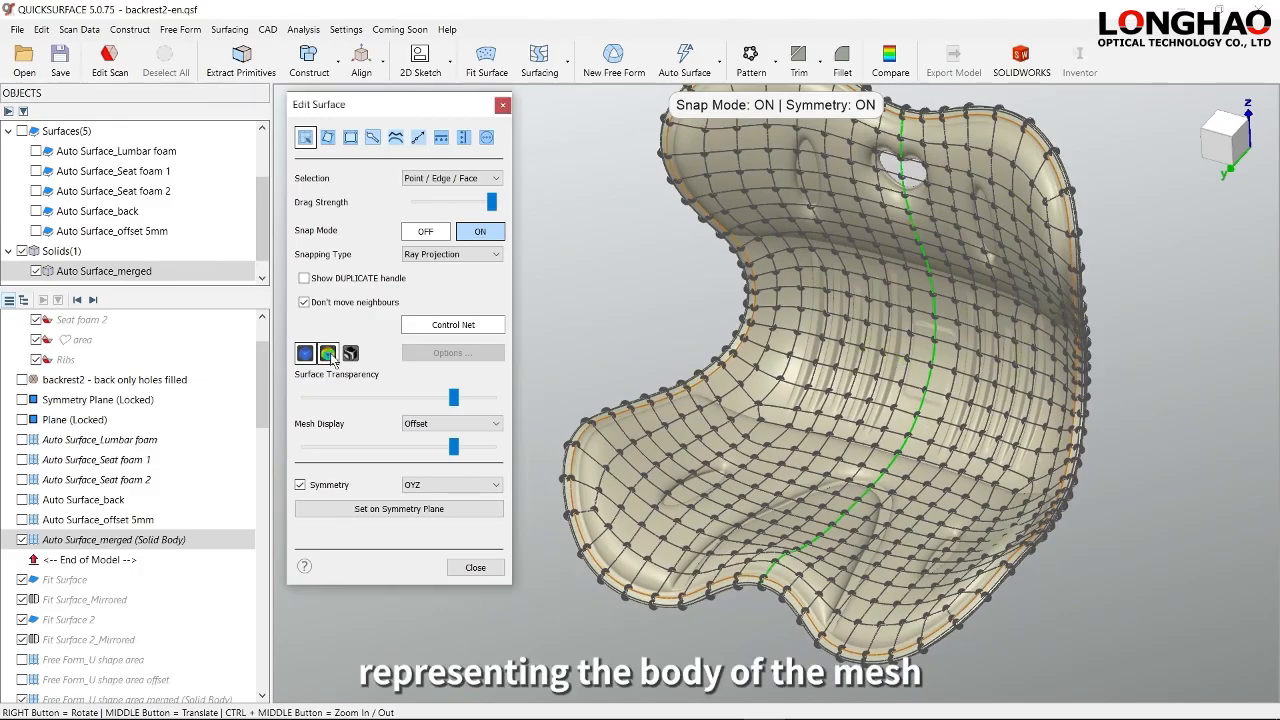
right_drag(1007, 424, 860, 432)
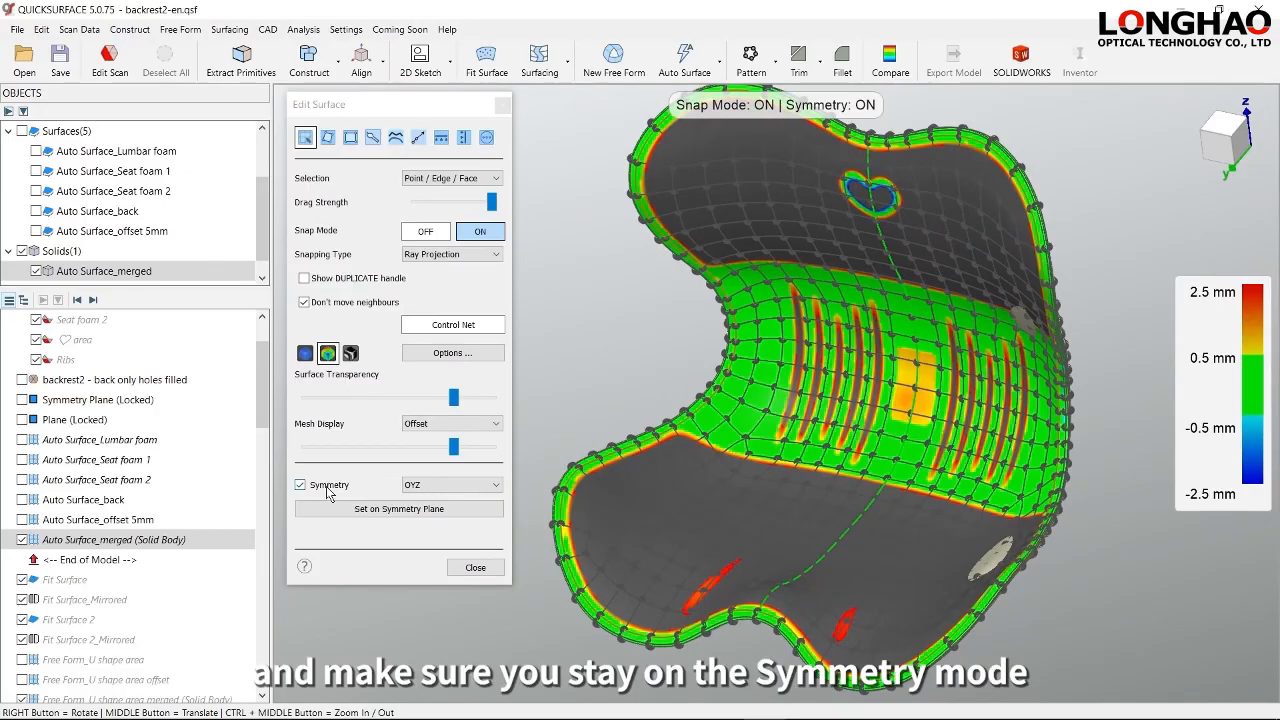
right_drag(770, 406, 960, 398)
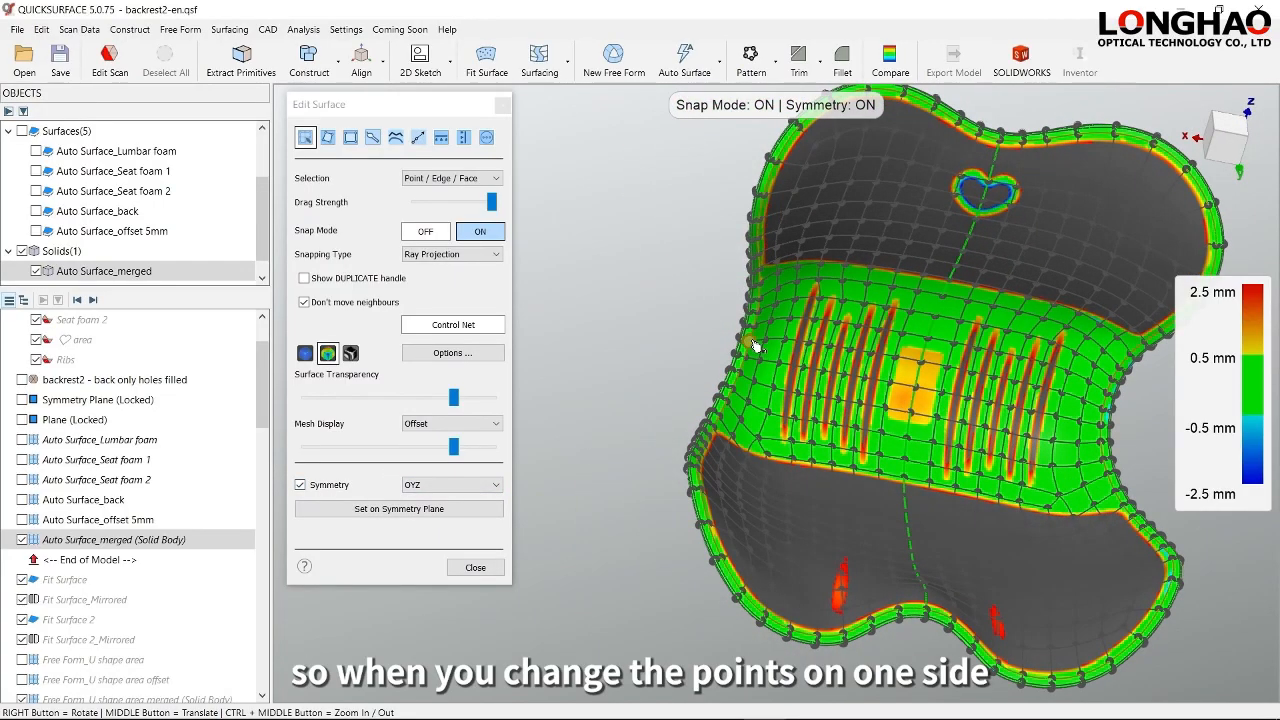
right_drag(838, 358, 990, 410)
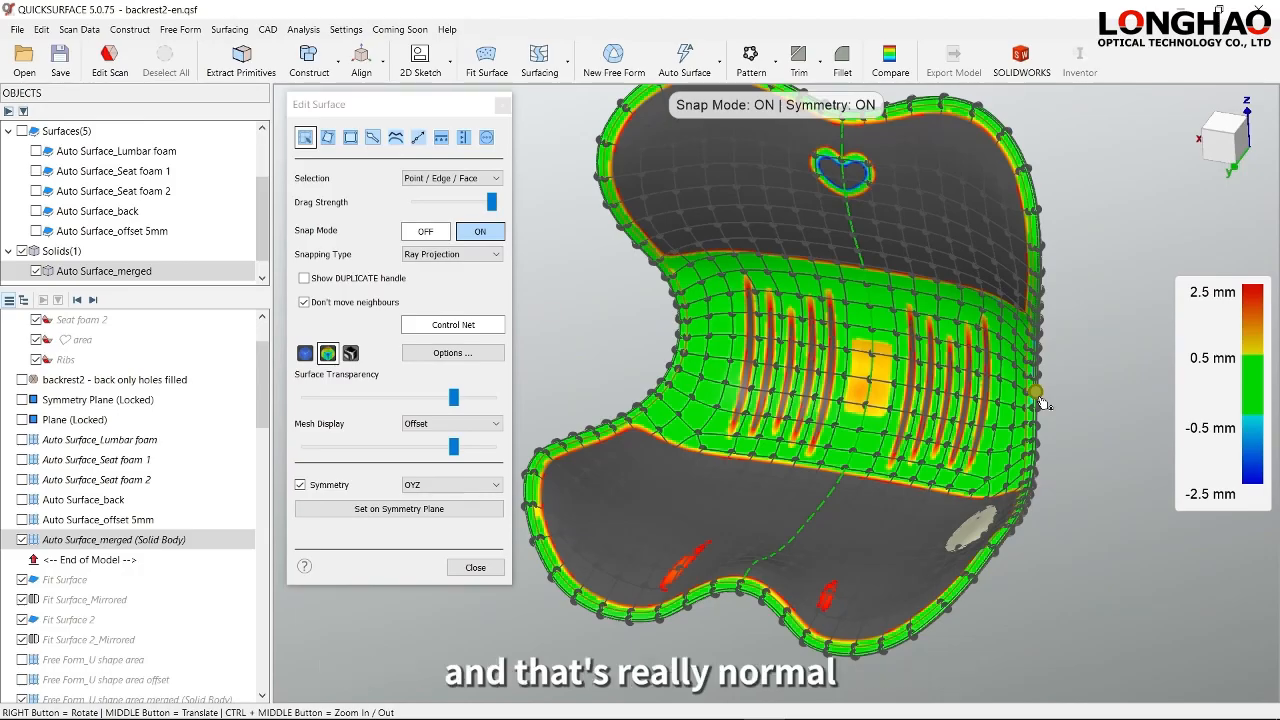
middle_drag(905, 390, 945, 421)
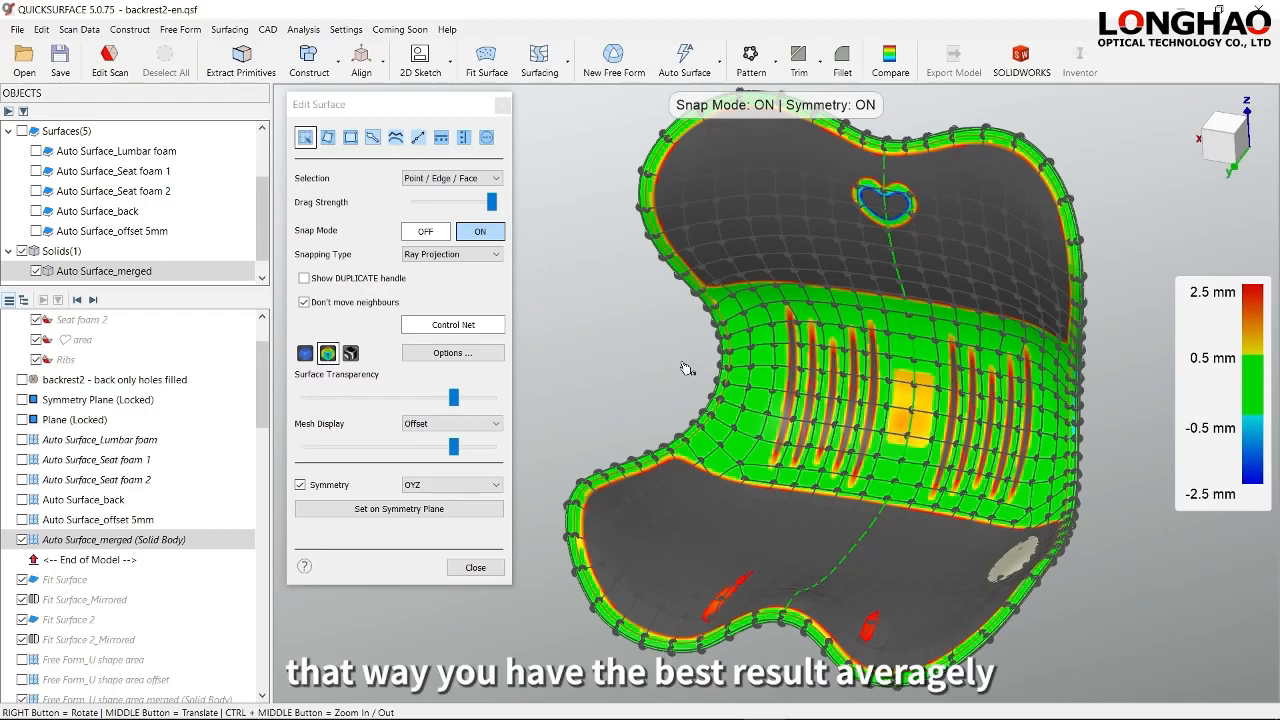
mouse_move(839, 400)
right_down()
mouse_move(947, 403)
mouse_move(835, 408)
right_up()
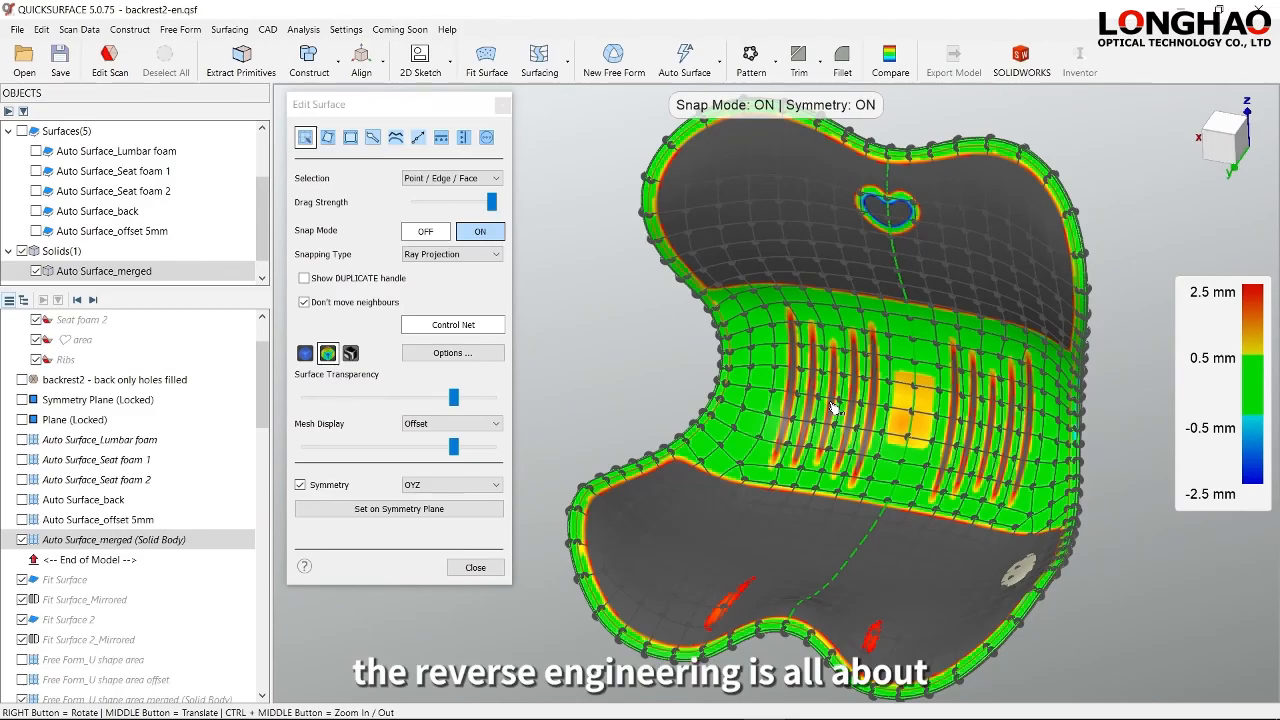
right_drag(901, 400, 932, 393)
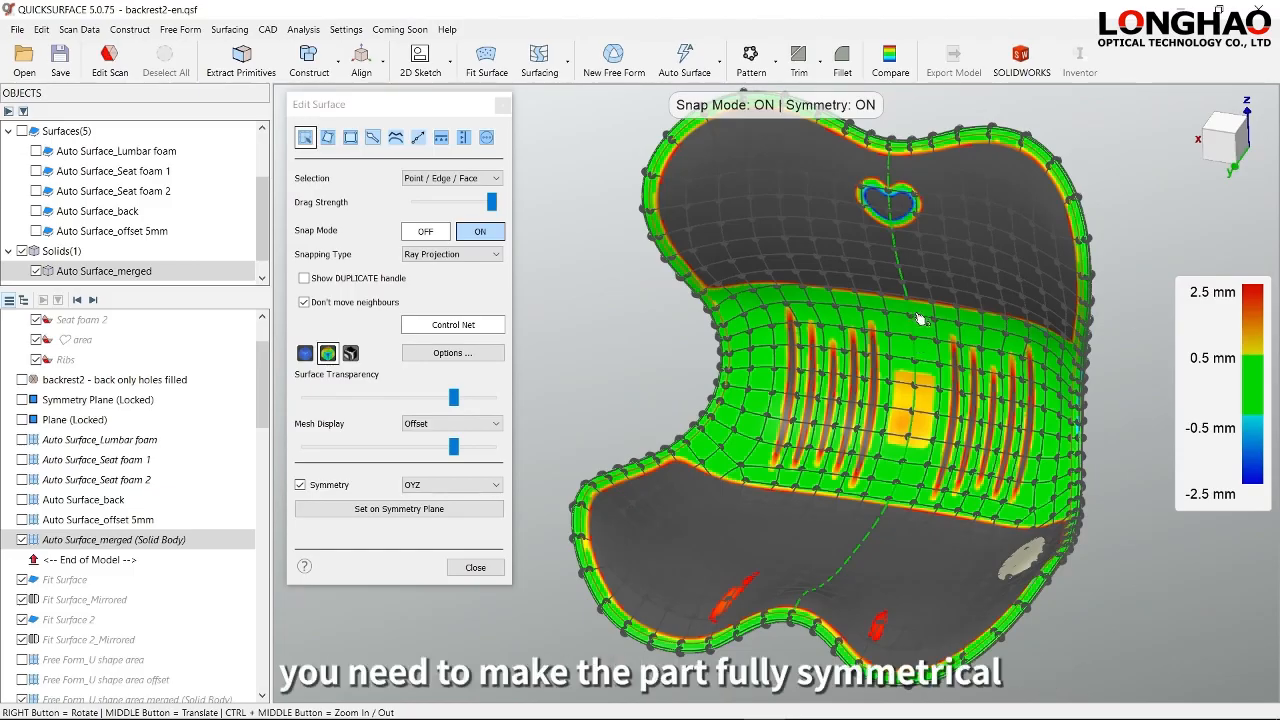
right_drag(928, 362, 922, 385)
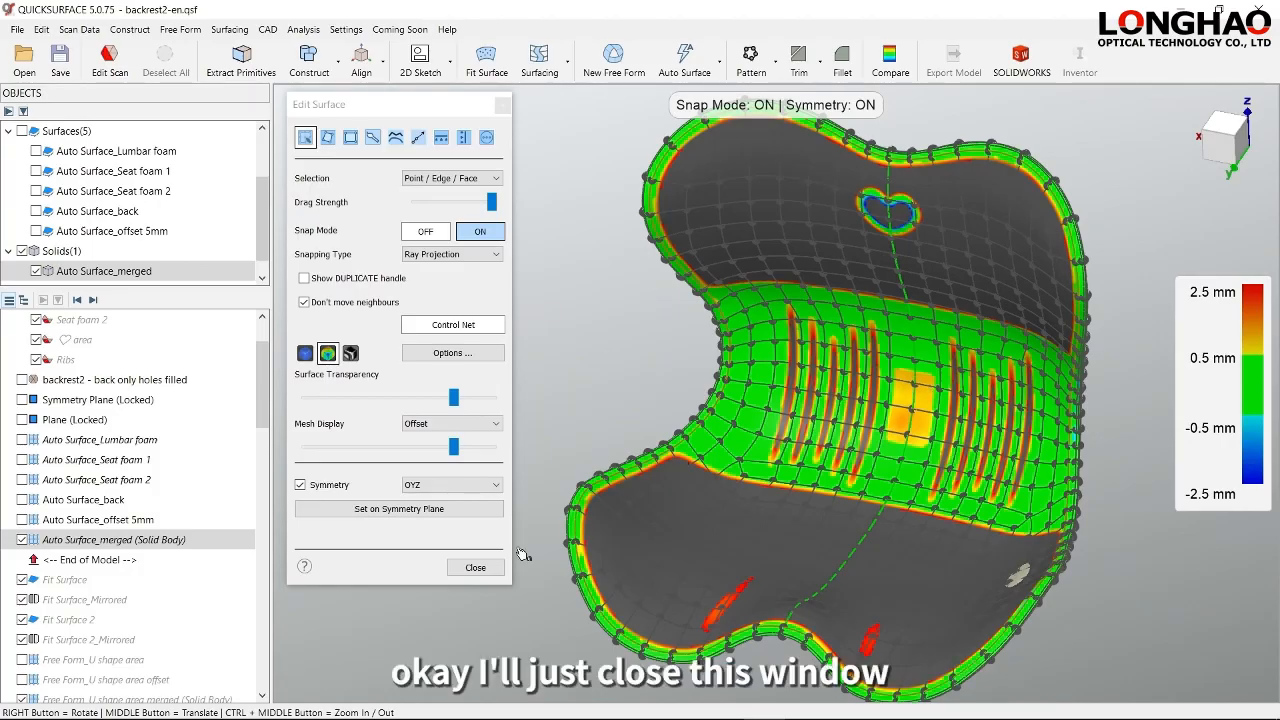
click(476, 568)
click(473, 568)
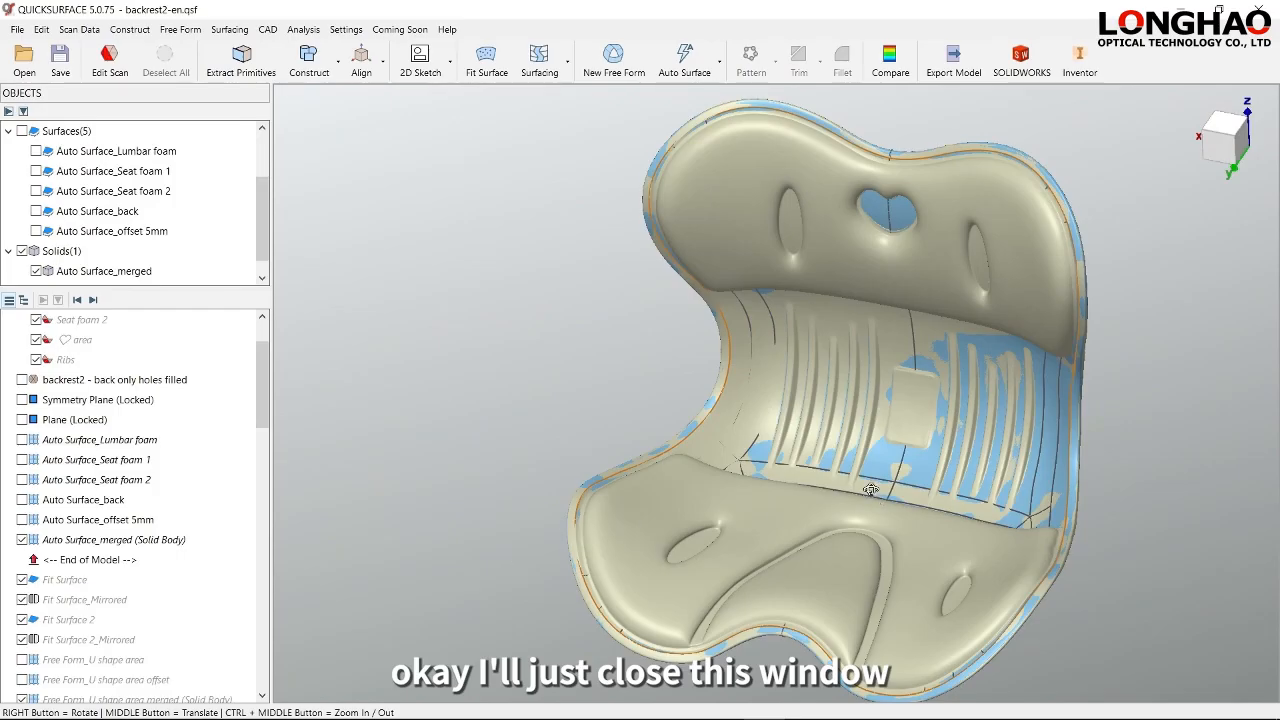
- Hide the backrest2 mesh and inspect the merged solid body on its own
right_drag(865, 482, 823, 480)
scroll(144, 216, up, 2)
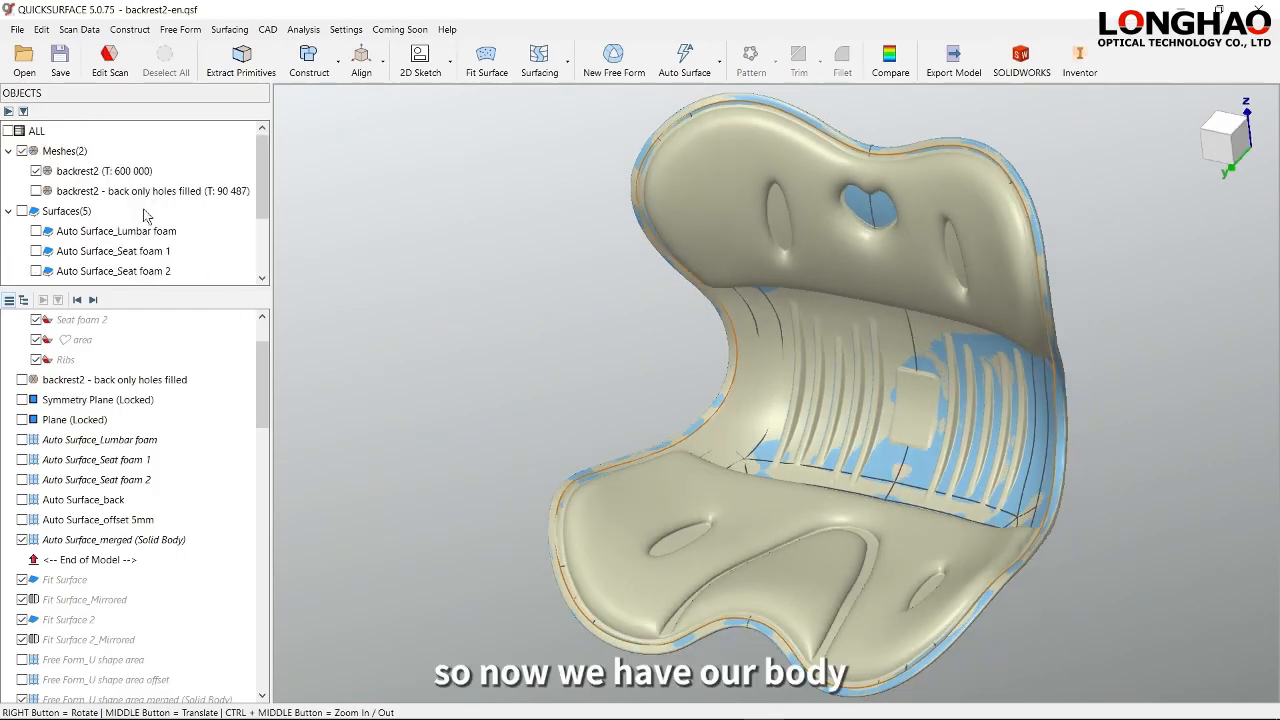
click(39, 173)
right_drag(877, 438, 823, 432)
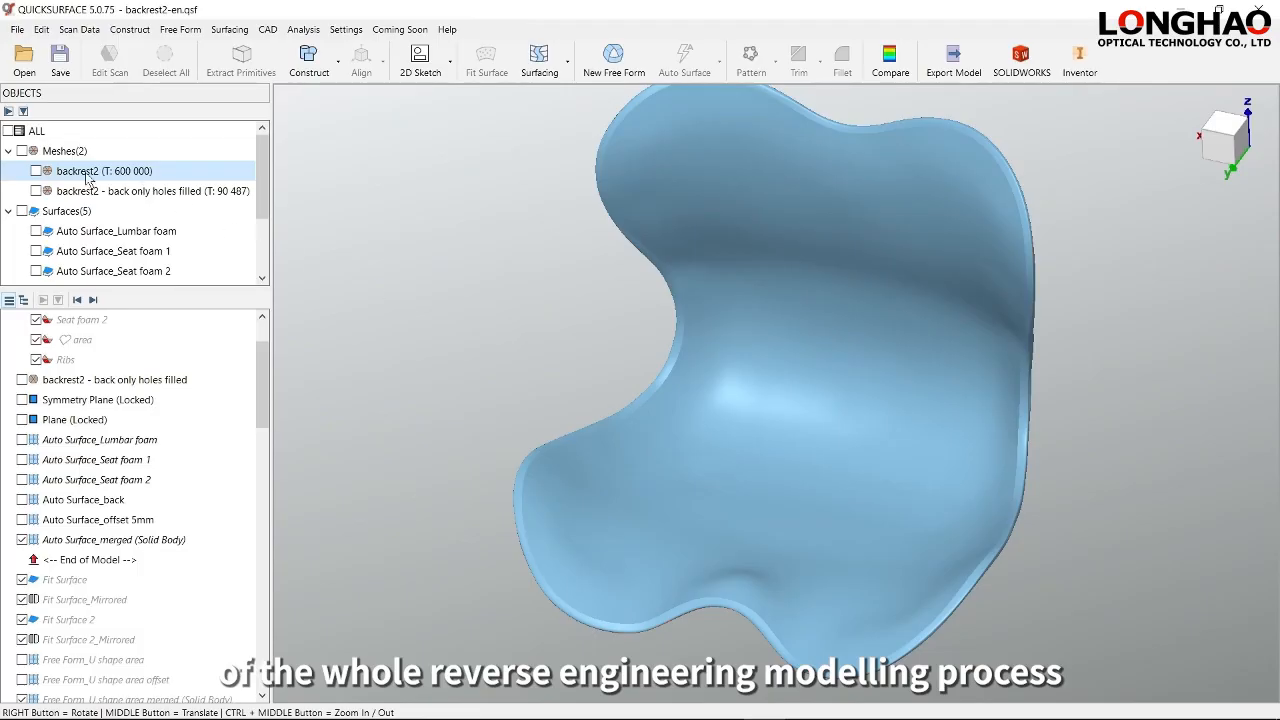
- Show the backrest2 mesh again and hide Auto Surface_merged (Solid Body)
click(37, 172)
click(22, 540)
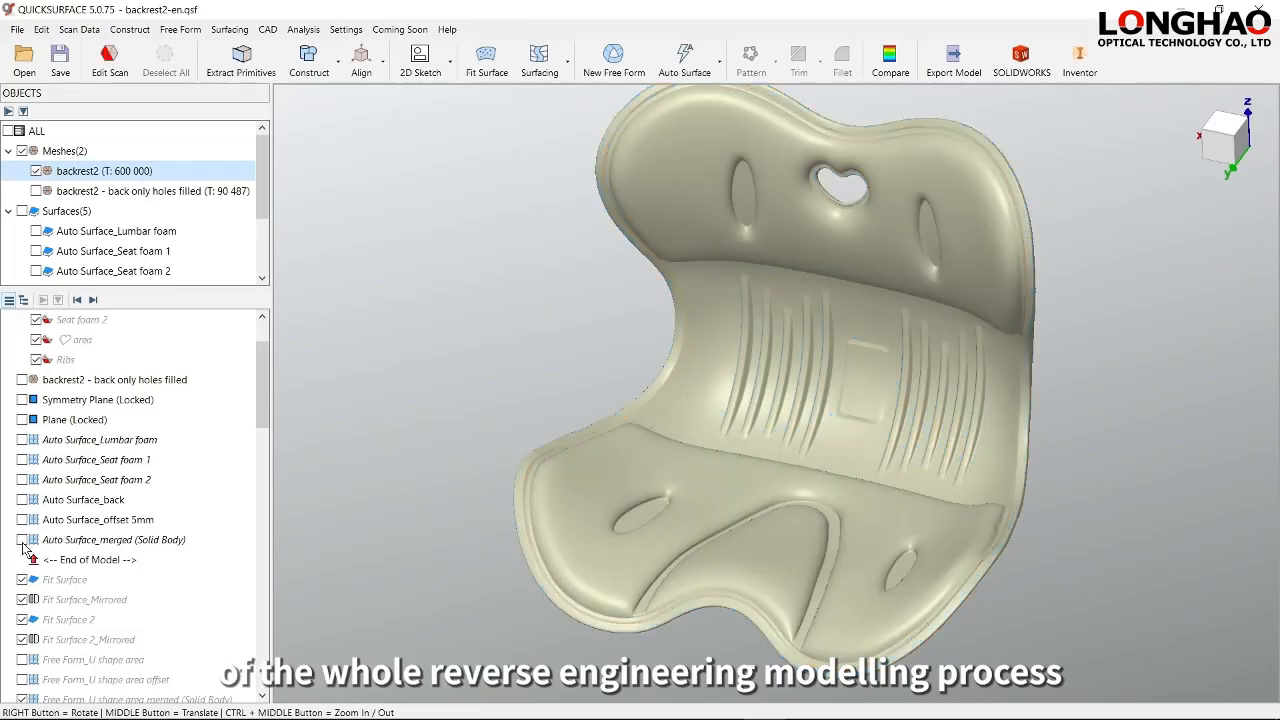
right_drag(764, 424, 774, 432)
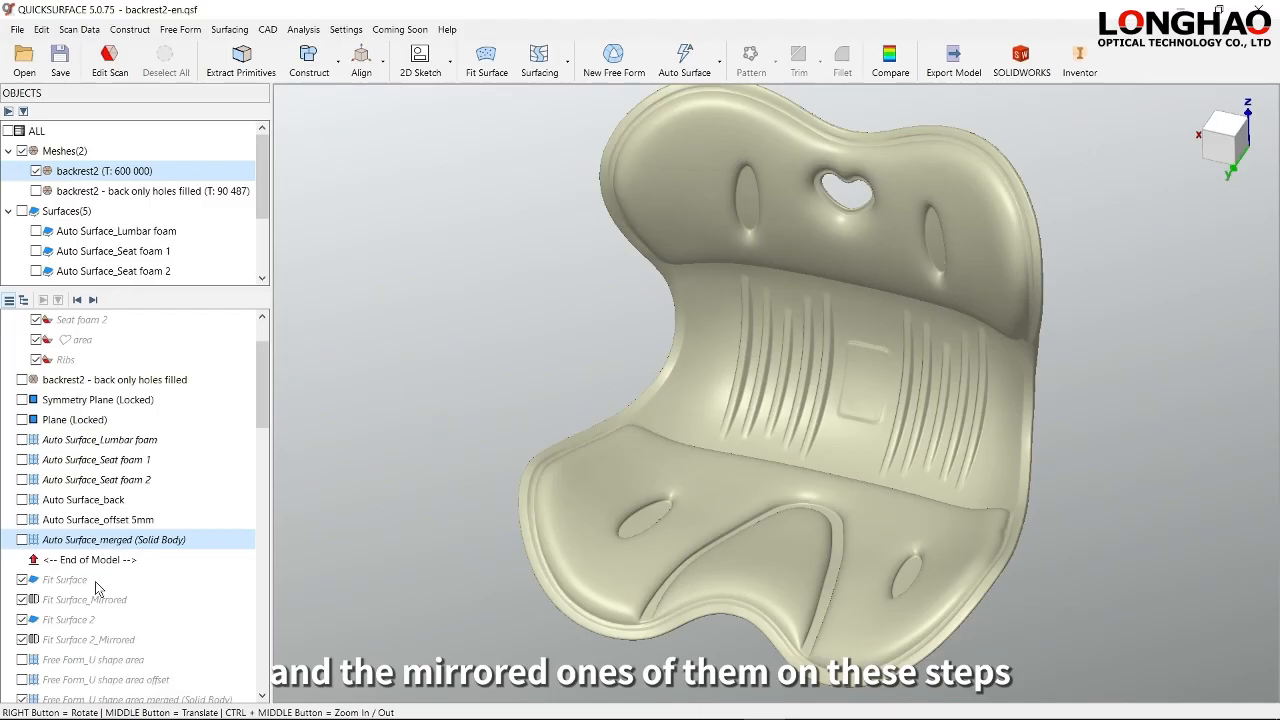
- Roll the model history forward past Fit Surface, Fit Surface 2 and their mirrored copies
click(95, 302)
click(95, 302)
click(95, 302)
click(95, 302)
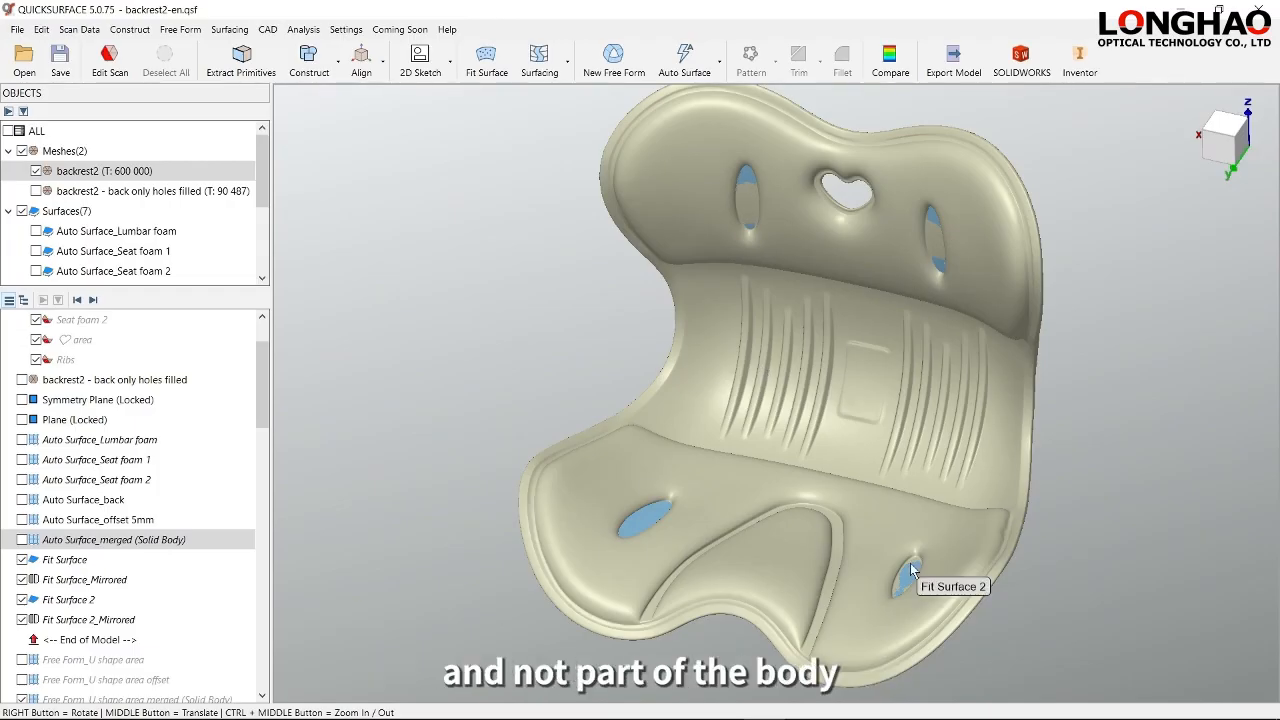
- Show the merged solid body without the backrest2 mesh and examine how the four fitted patches sit relative to it
click(22, 540)
click(36, 171)
right_drag(937, 280, 895, 534)
scroll(911, 336, up, 5)
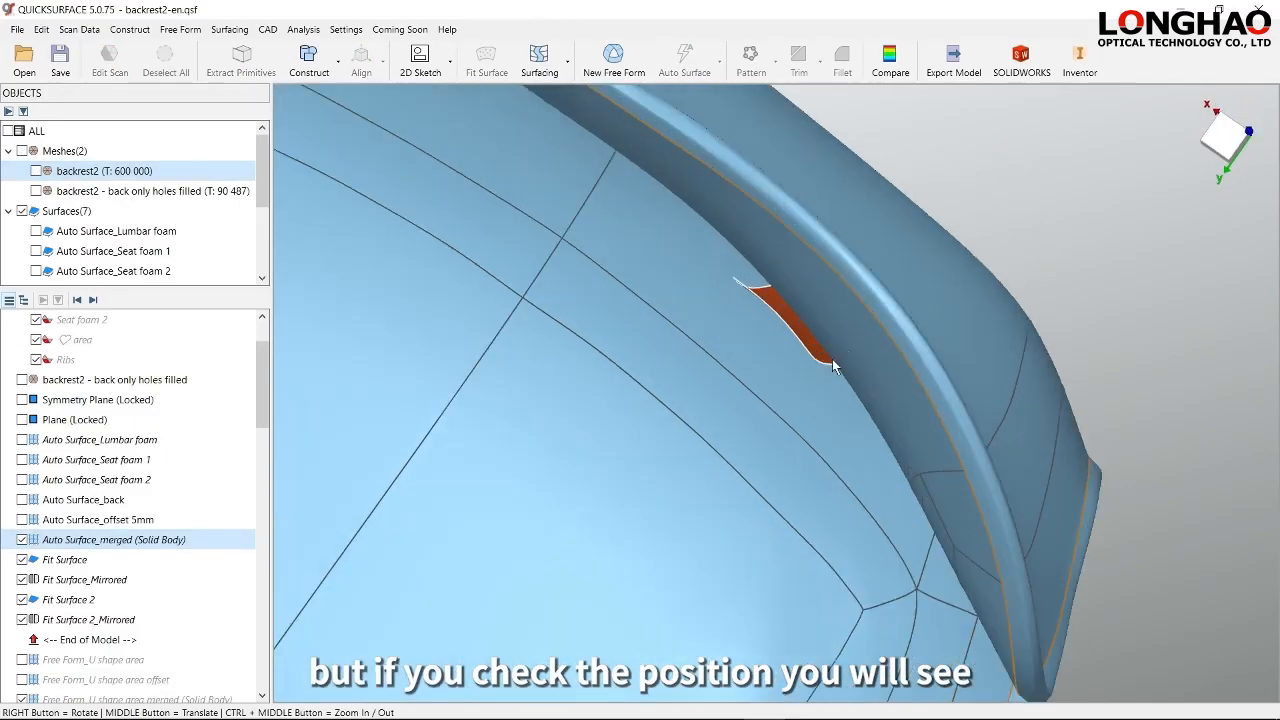
right_drag(833, 366, 797, 357)
scroll(795, 355, down, 3)
middle_drag(735, 550, 889, 324)
right_drag(666, 600, 845, 538)
scroll(764, 446, down, 4)
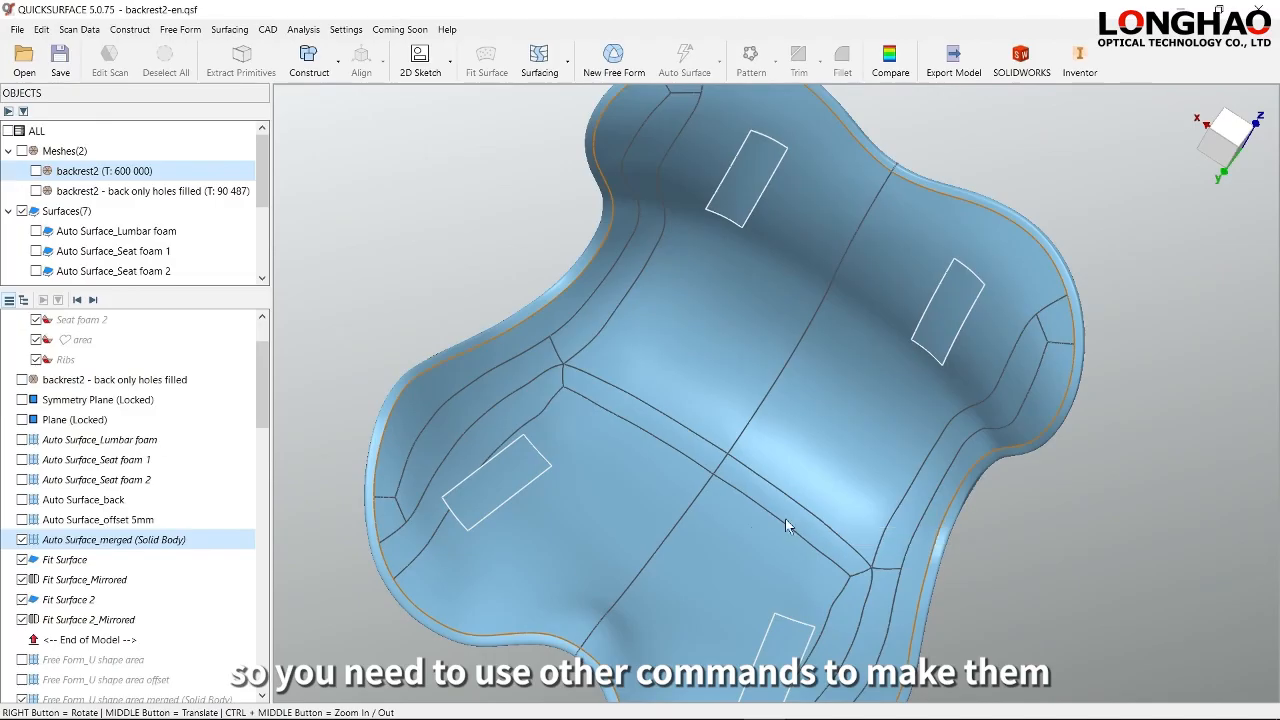
- Hide Auto Surface_merged (Solid Body) and show the backrest2 mesh together with the fitted patches
click(22, 539)
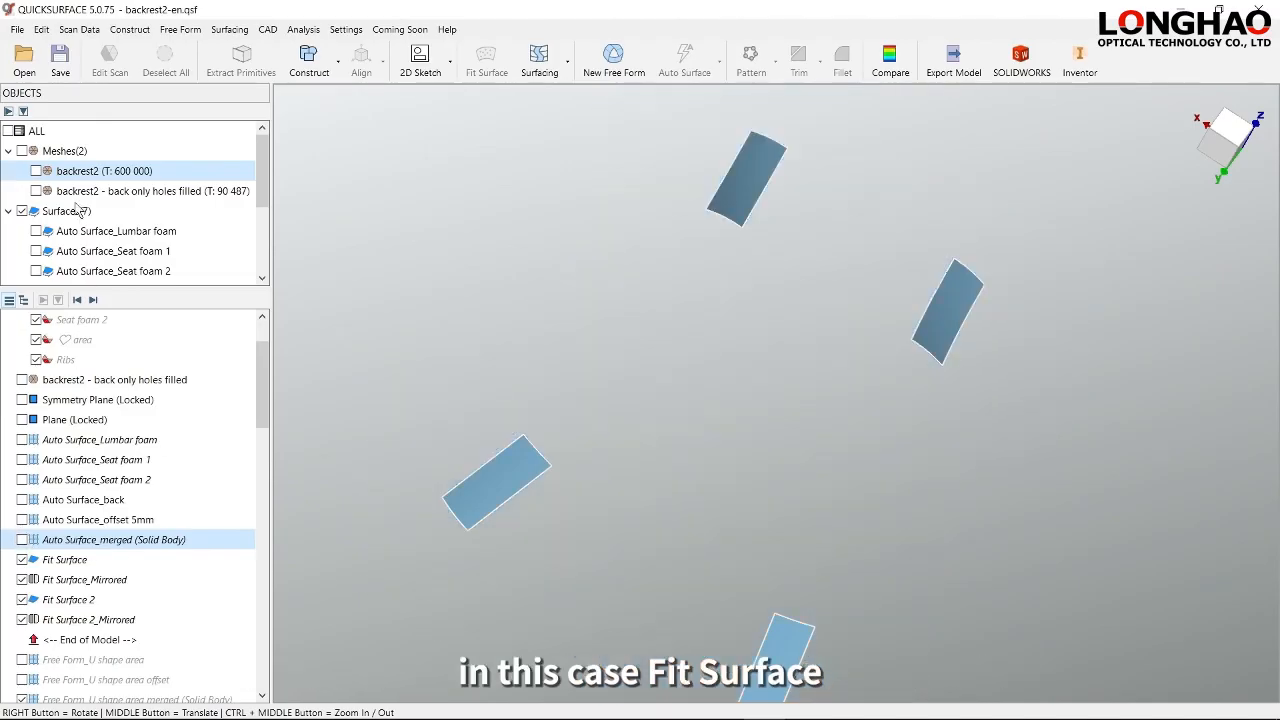
click(36, 172)
right_drag(830, 255, 873, 229)
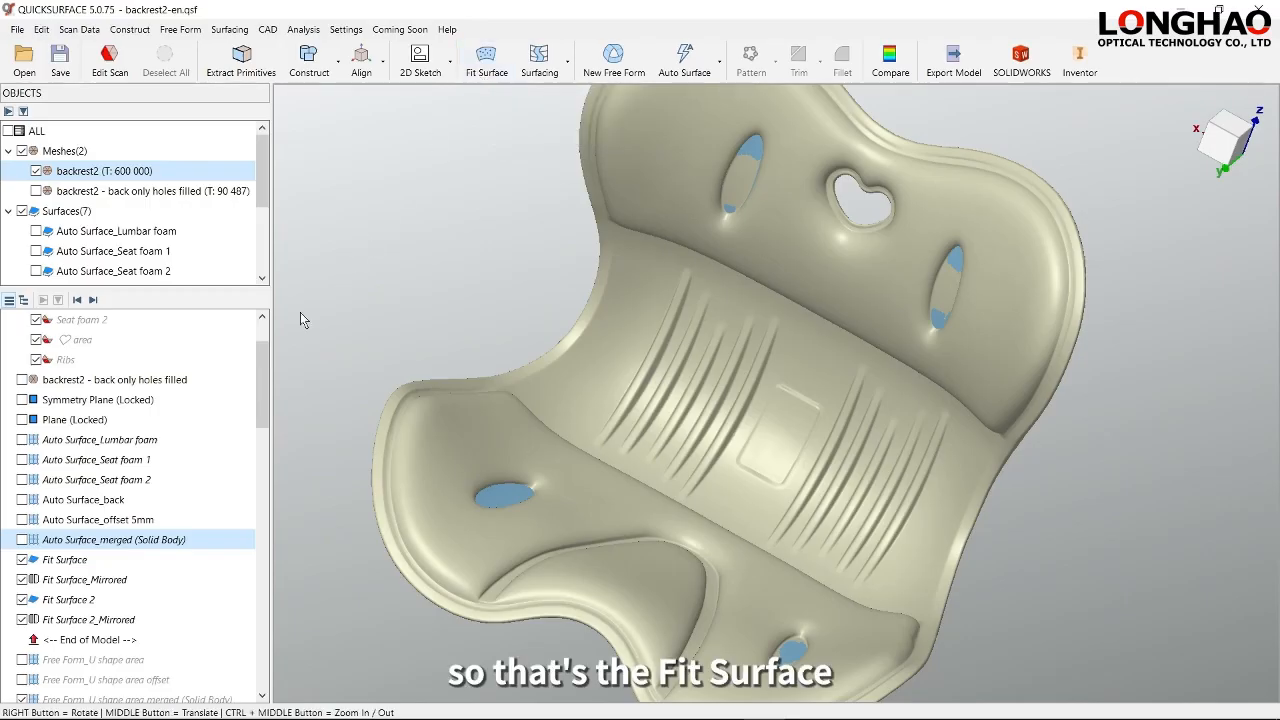
- Open Fit Surface to review its U, V and expansion parameters, and close it without changes
double_click(70, 563)
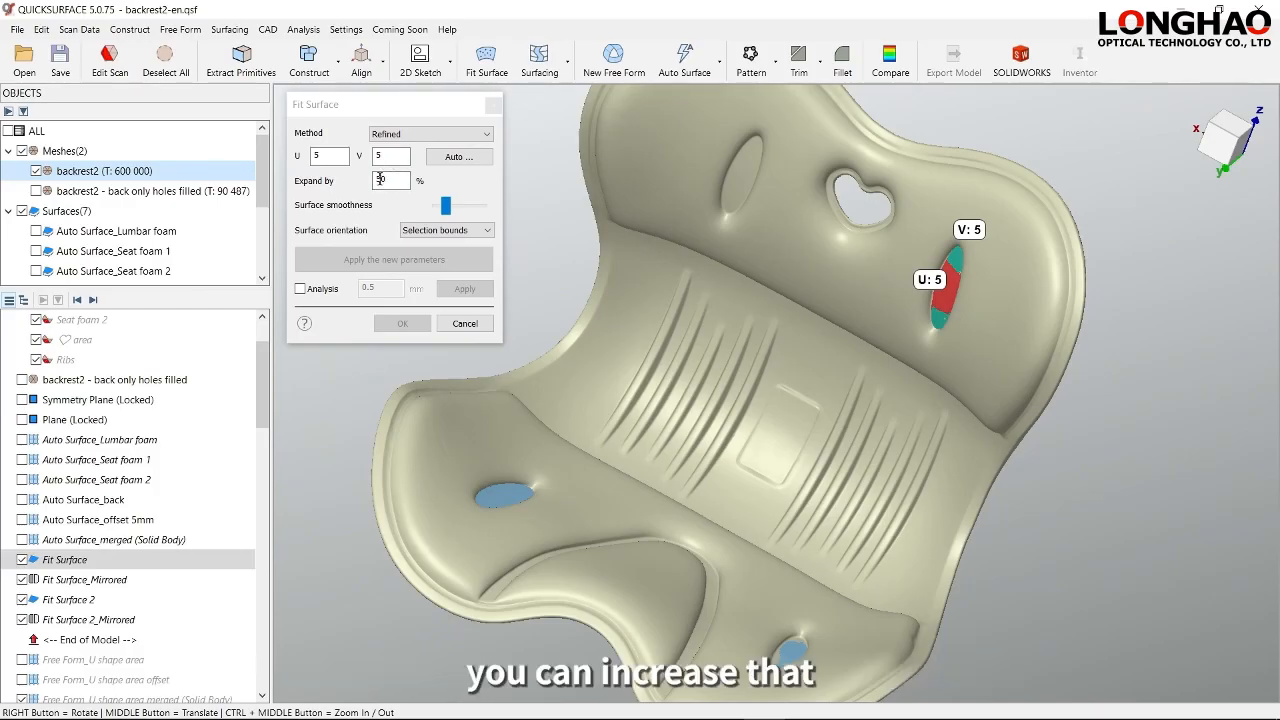
click(462, 328)
click(463, 325)
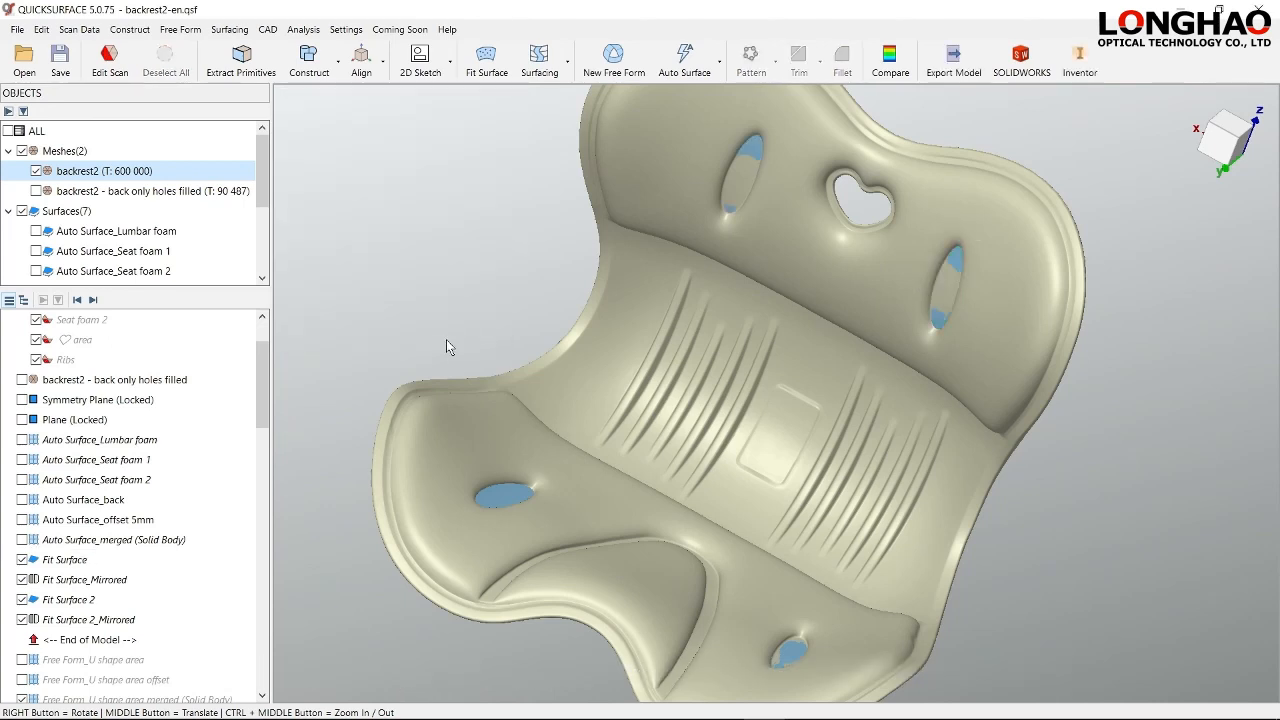
- Examine the raised U-shaped band on the seat mesh, including its thickness where it meets the front rim
right_drag(752, 496, 880, 497)
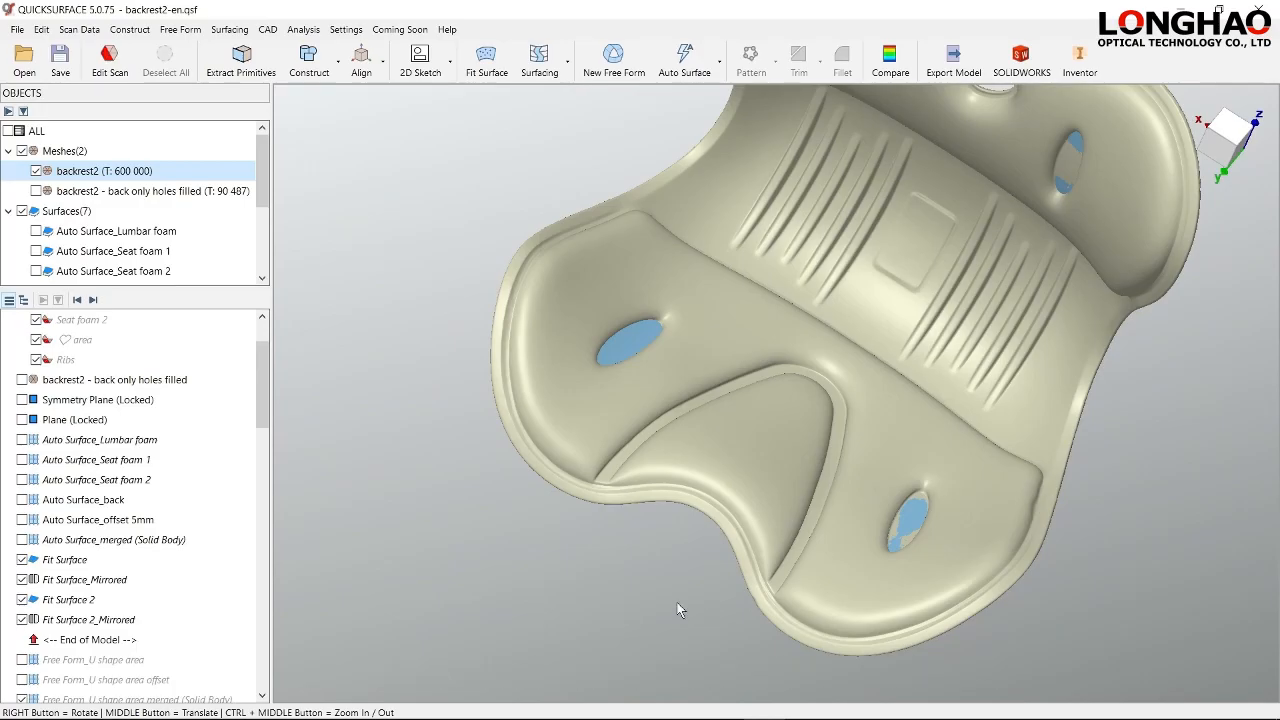
right_drag(682, 610, 828, 476)
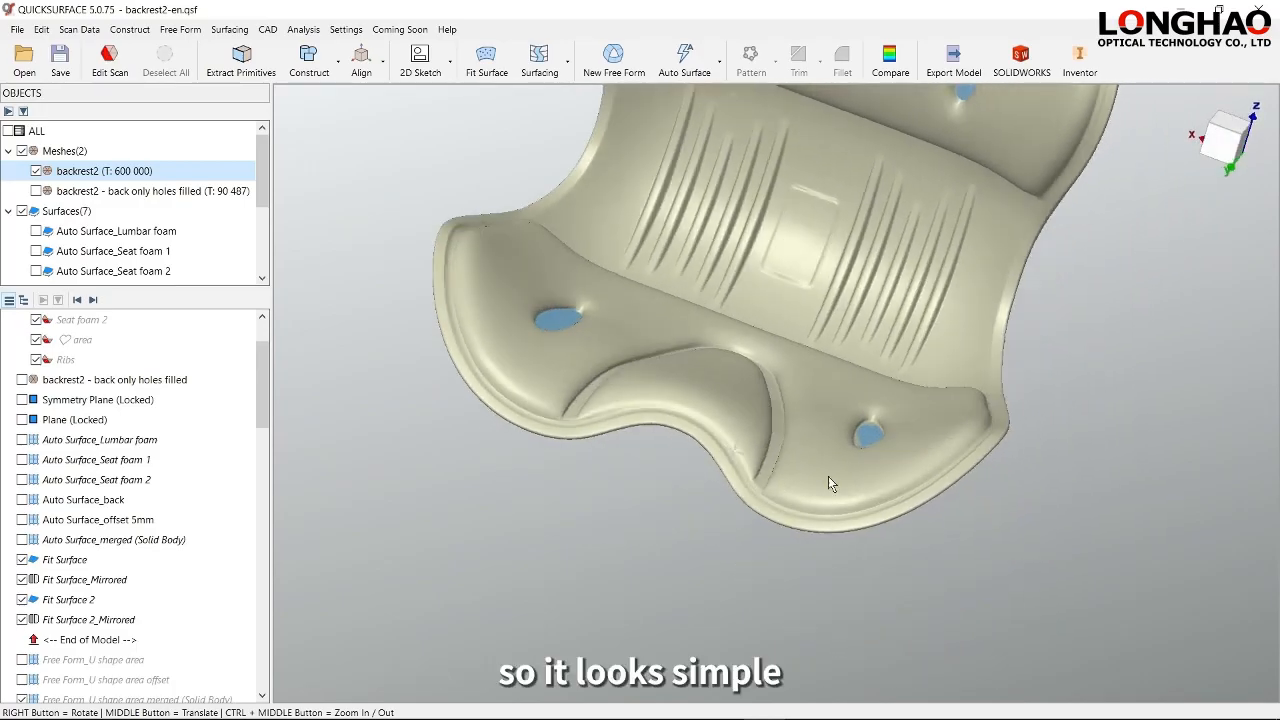
scroll(772, 476, up, 4)
middle_drag(772, 476, 941, 534)
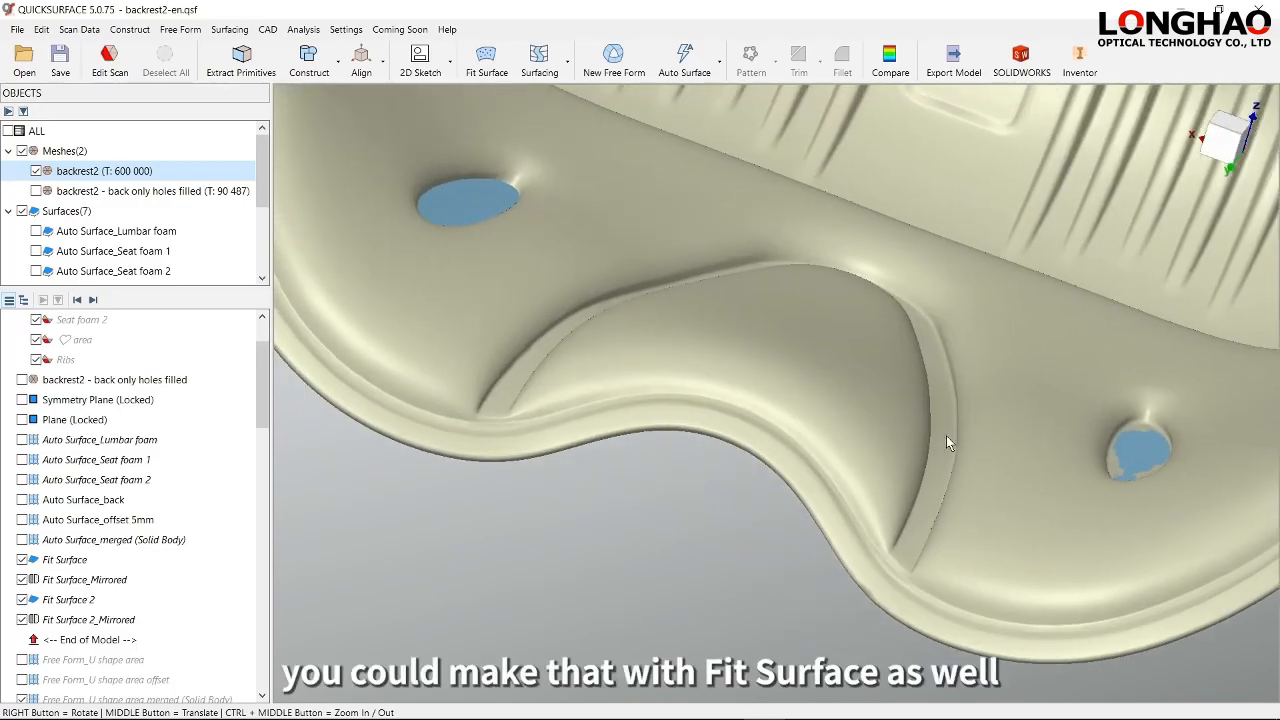
right_drag(954, 465, 975, 505)
middle_drag(925, 564, 929, 521)
scroll(930, 520, up, 5)
right_drag(922, 538, 833, 506)
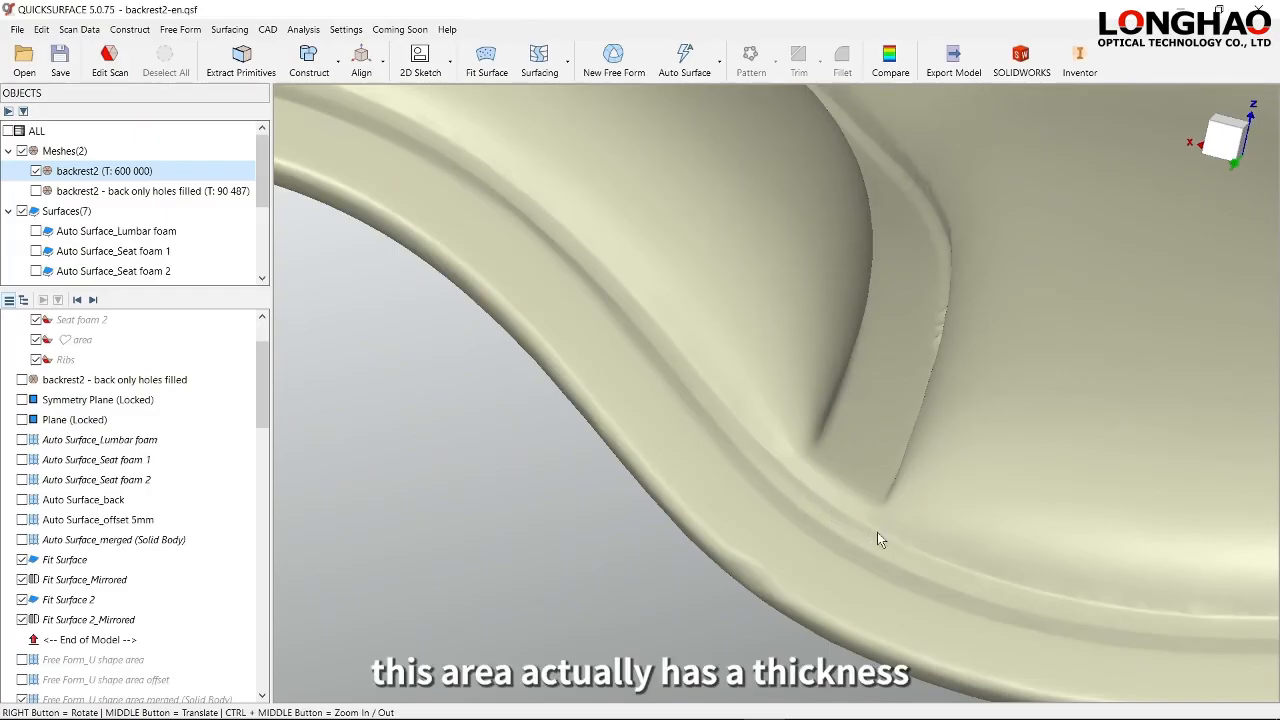
right_drag(878, 497, 864, 397)
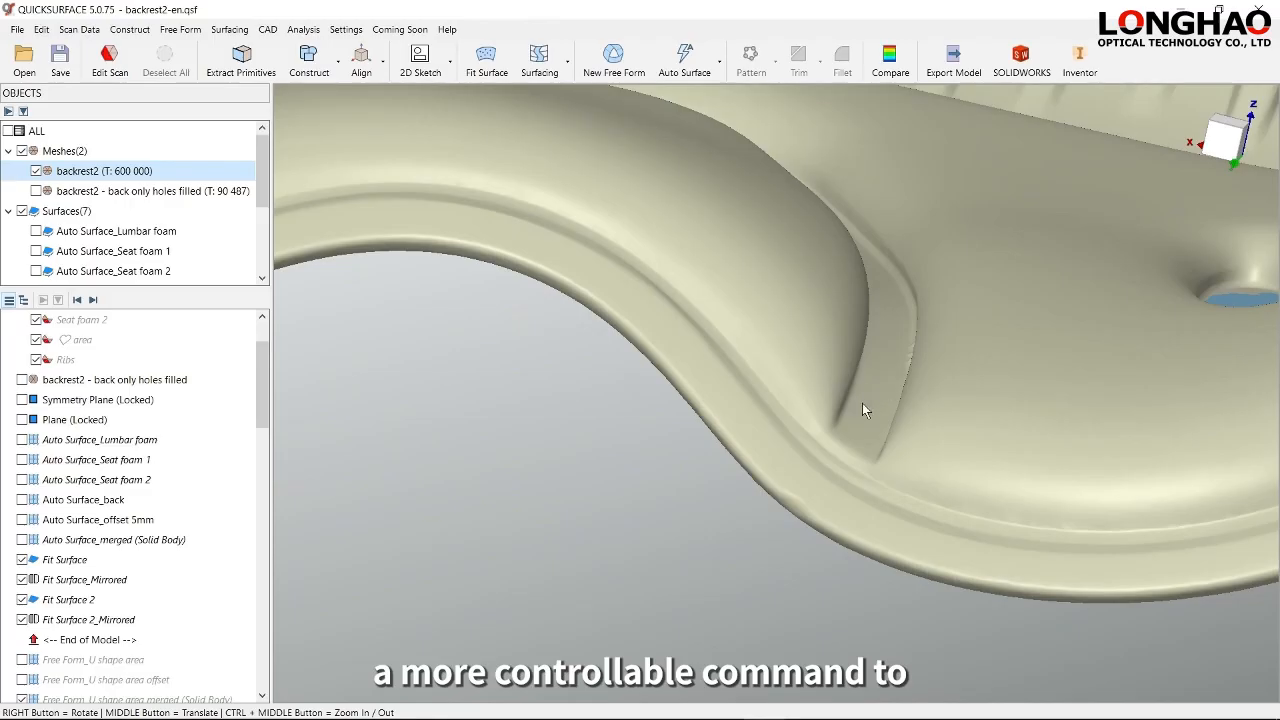
- Roll the model history forward through Free Form_U shape area, its offset and the merged U-shaped solid body
click(93, 299)
right_drag(982, 375, 907, 455)
scroll(919, 391, down, 4)
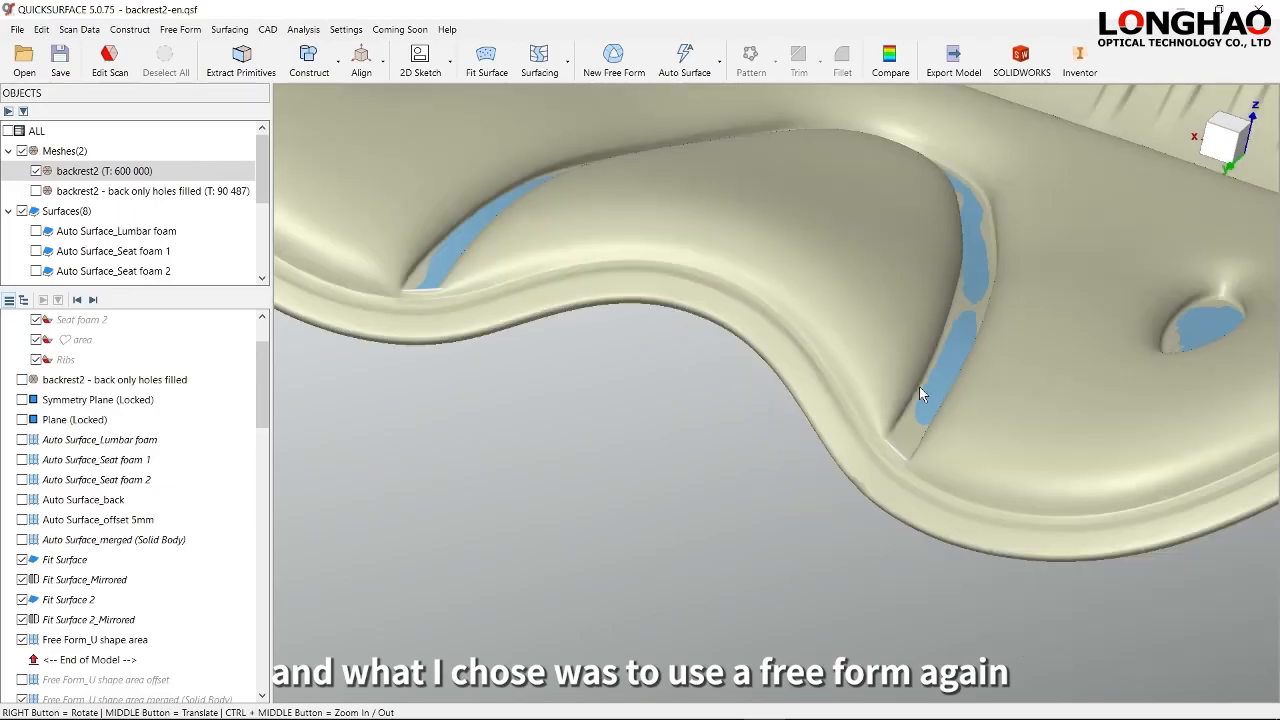
middle_drag(919, 391, 968, 440)
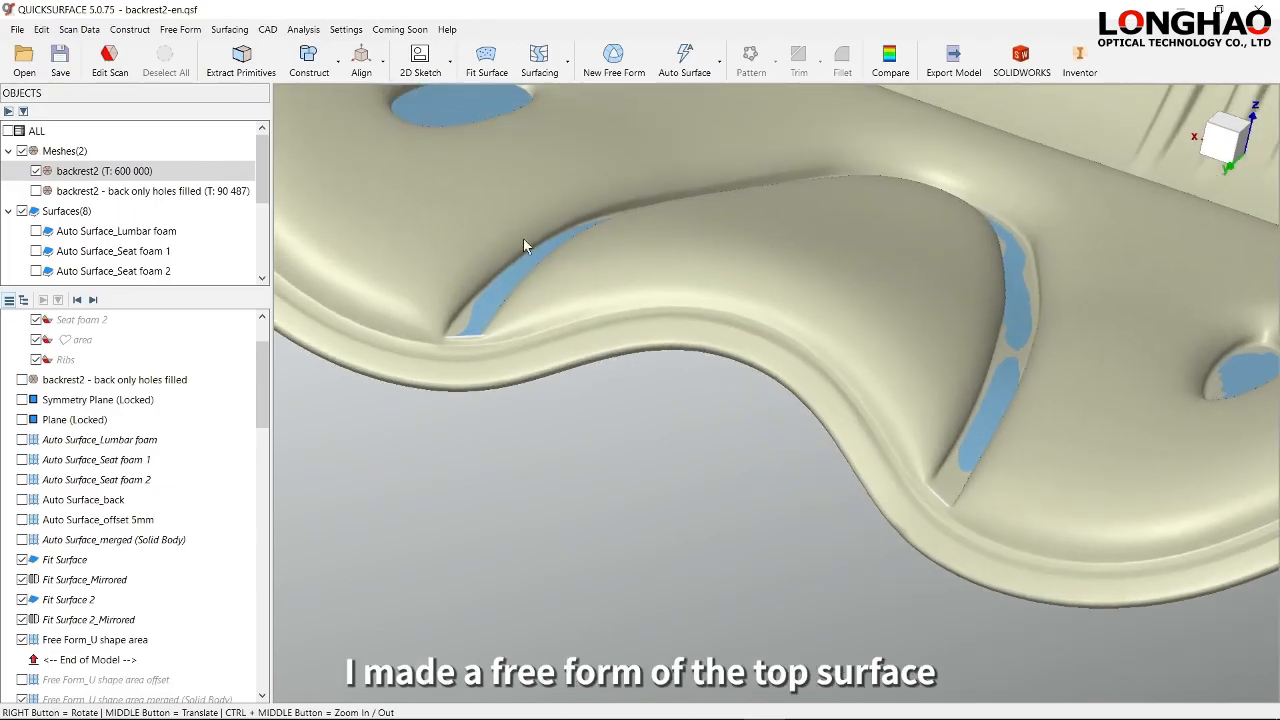
drag(263, 375, 267, 421)
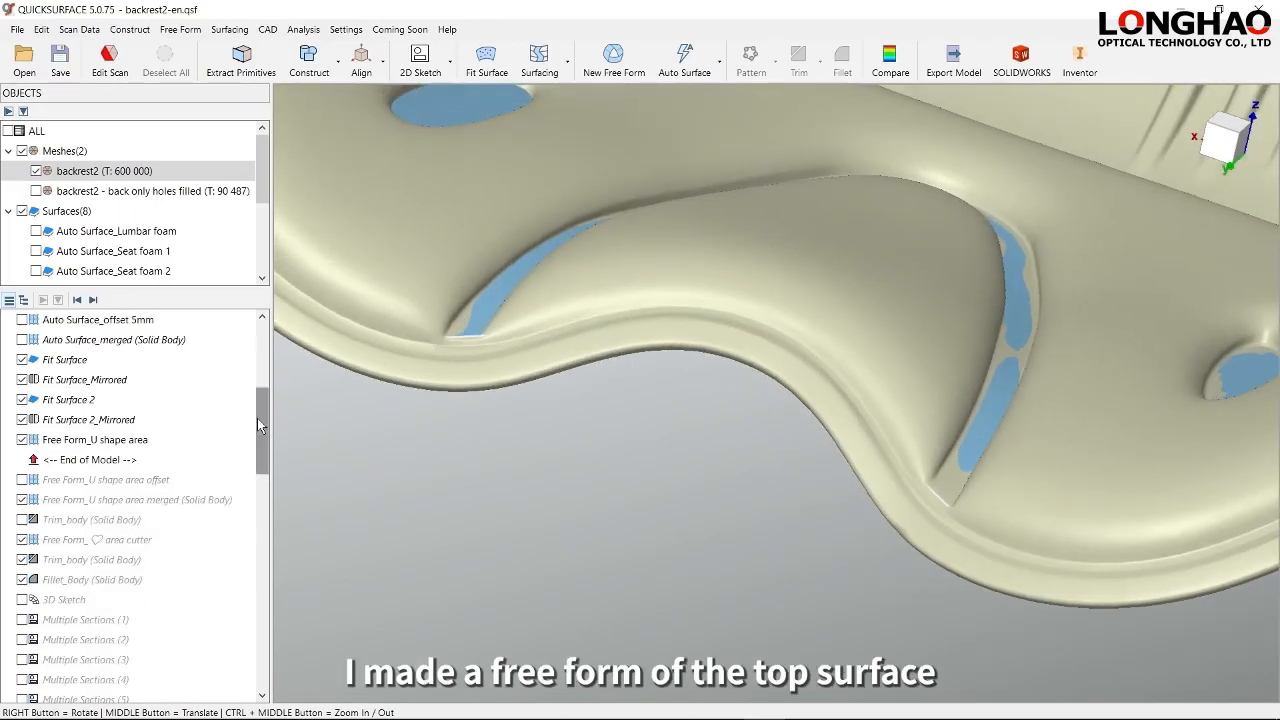
click(93, 300)
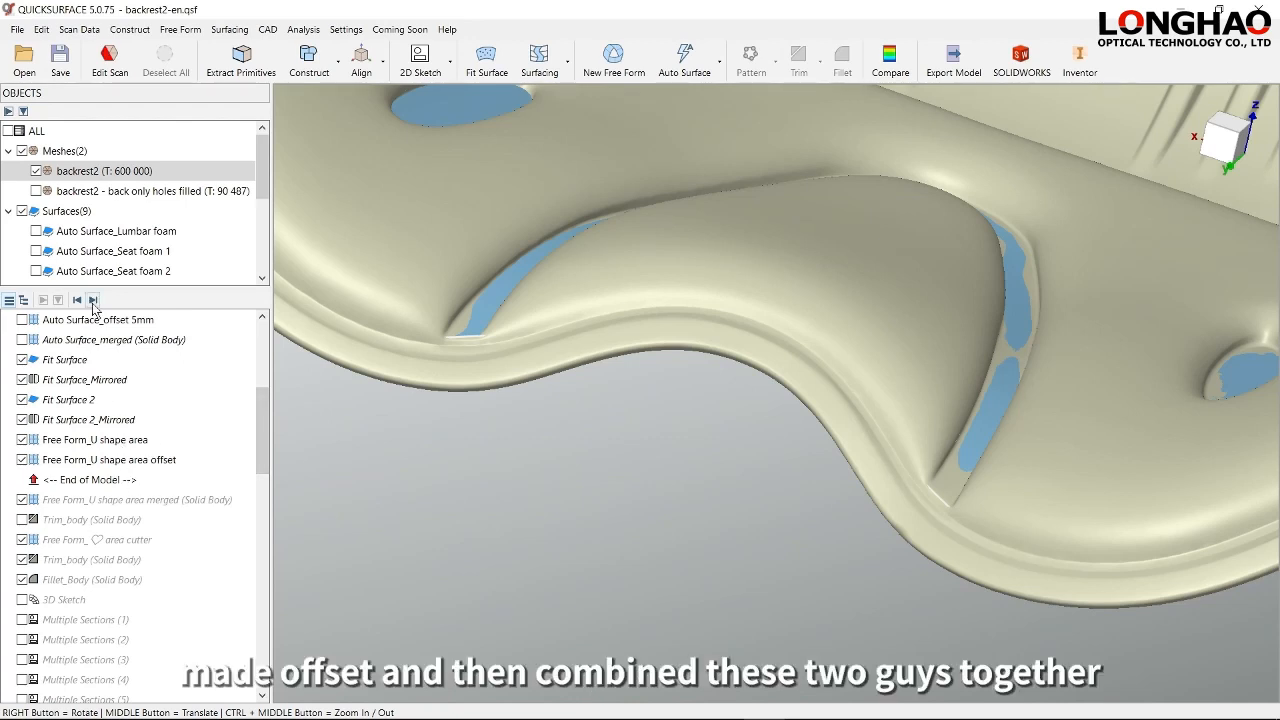
click(93, 301)
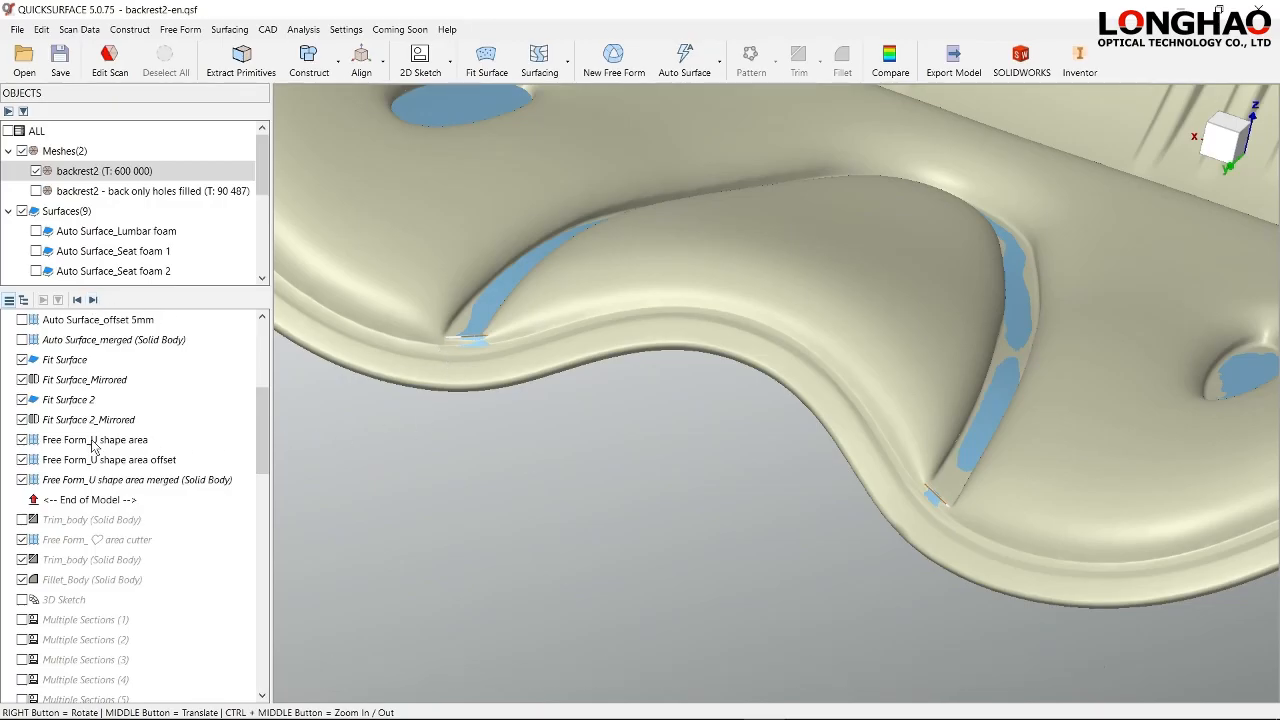
- Open Free Form_U shape area merged (Solid Body) for editing and compare its plain display with the deviation colour map
double_click(137, 480)
right_drag(866, 496, 975, 507)
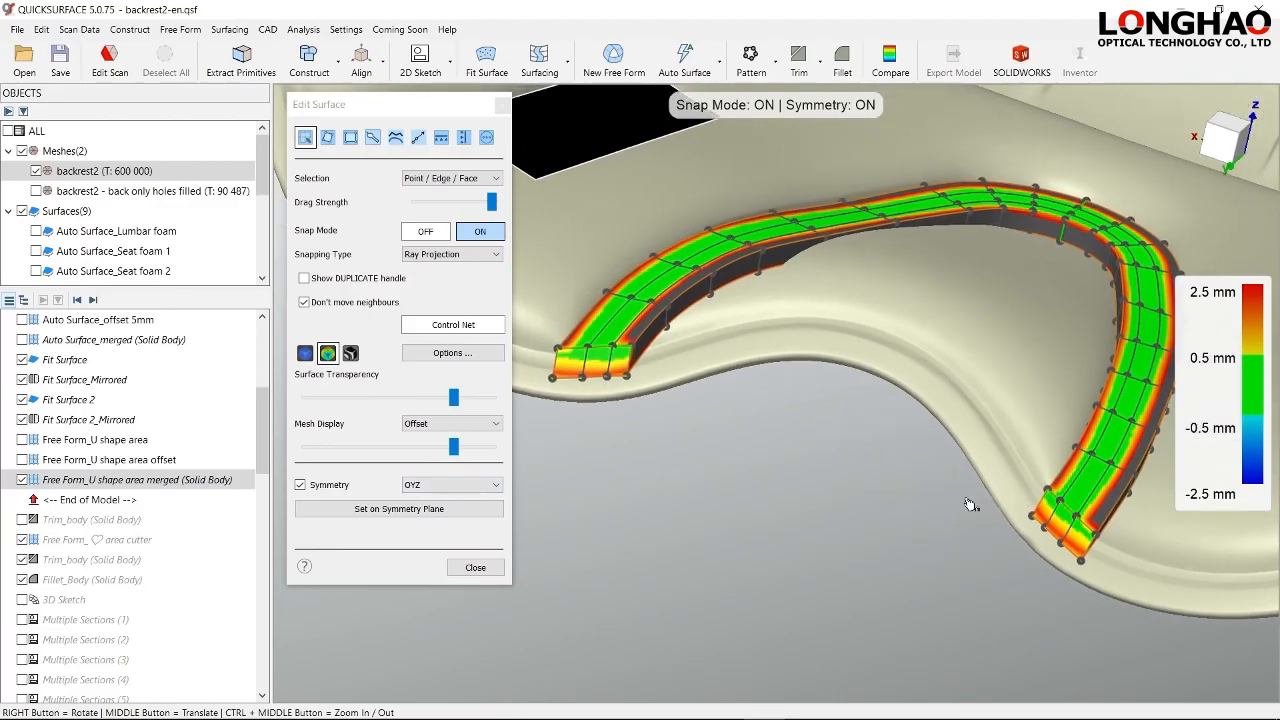
click(305, 354)
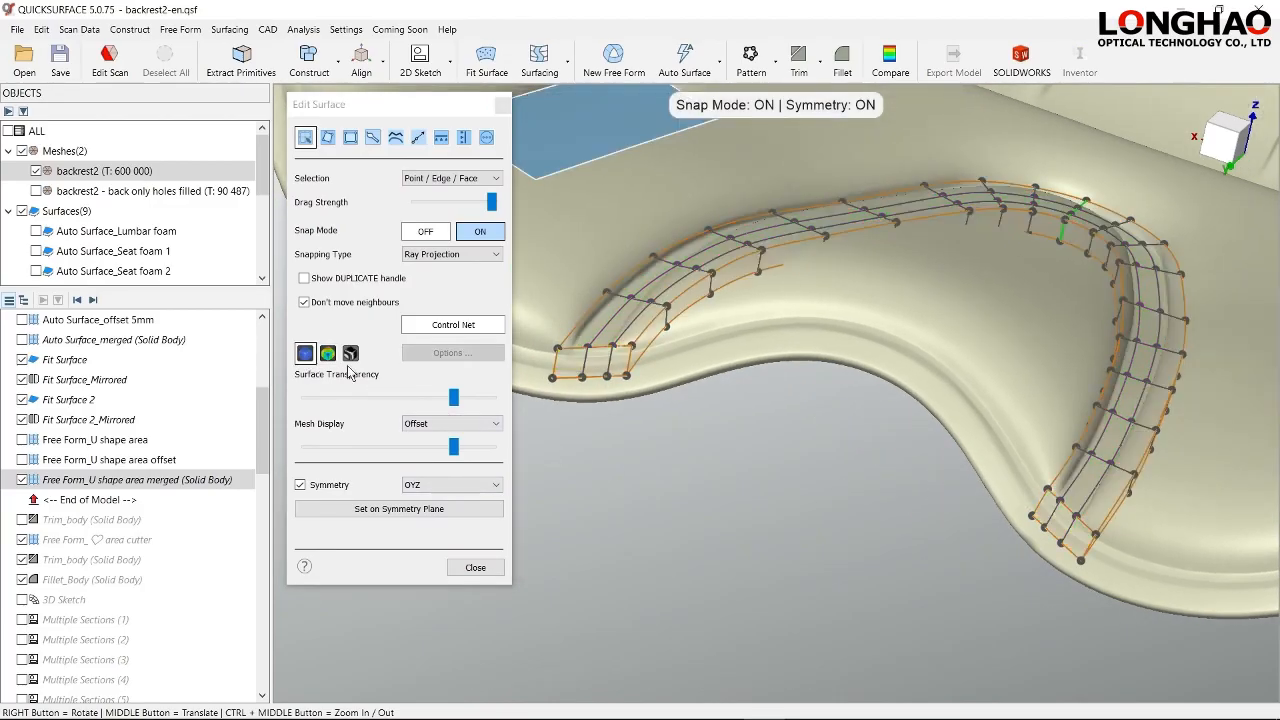
mouse_move(816, 398)
right_down()
mouse_move(841, 383)
mouse_move(828, 410)
right_up()
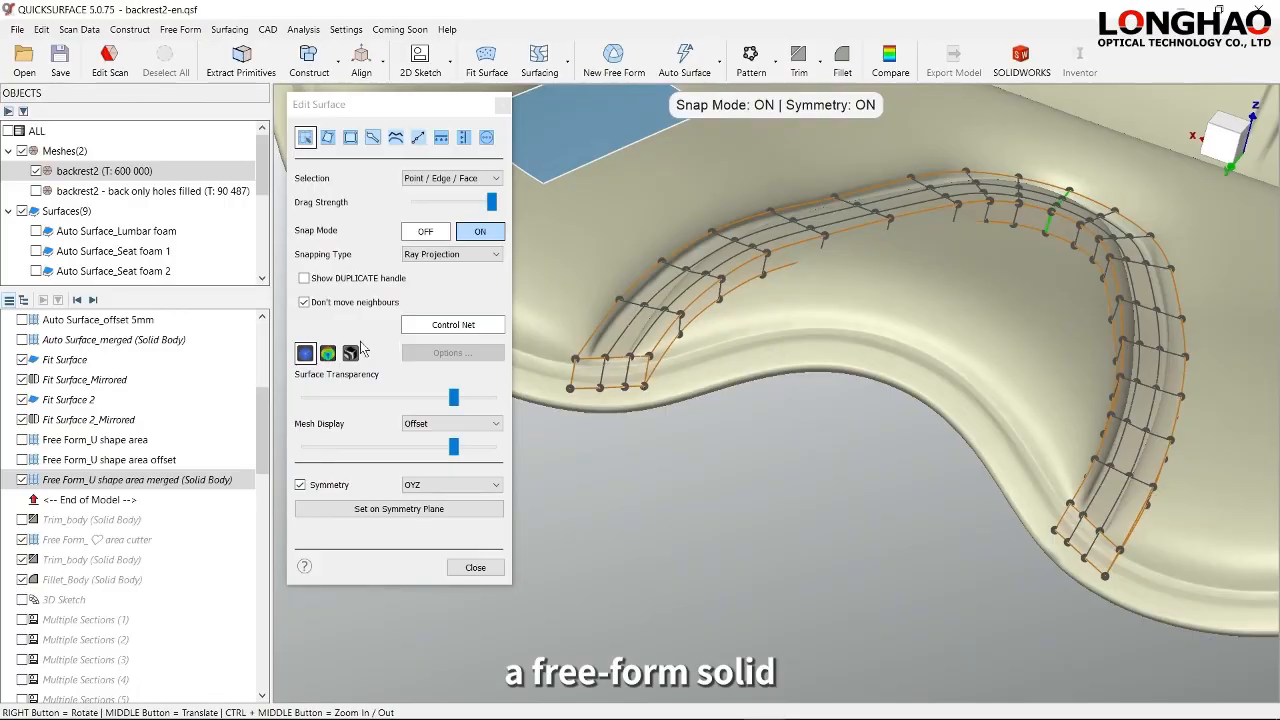
click(328, 353)
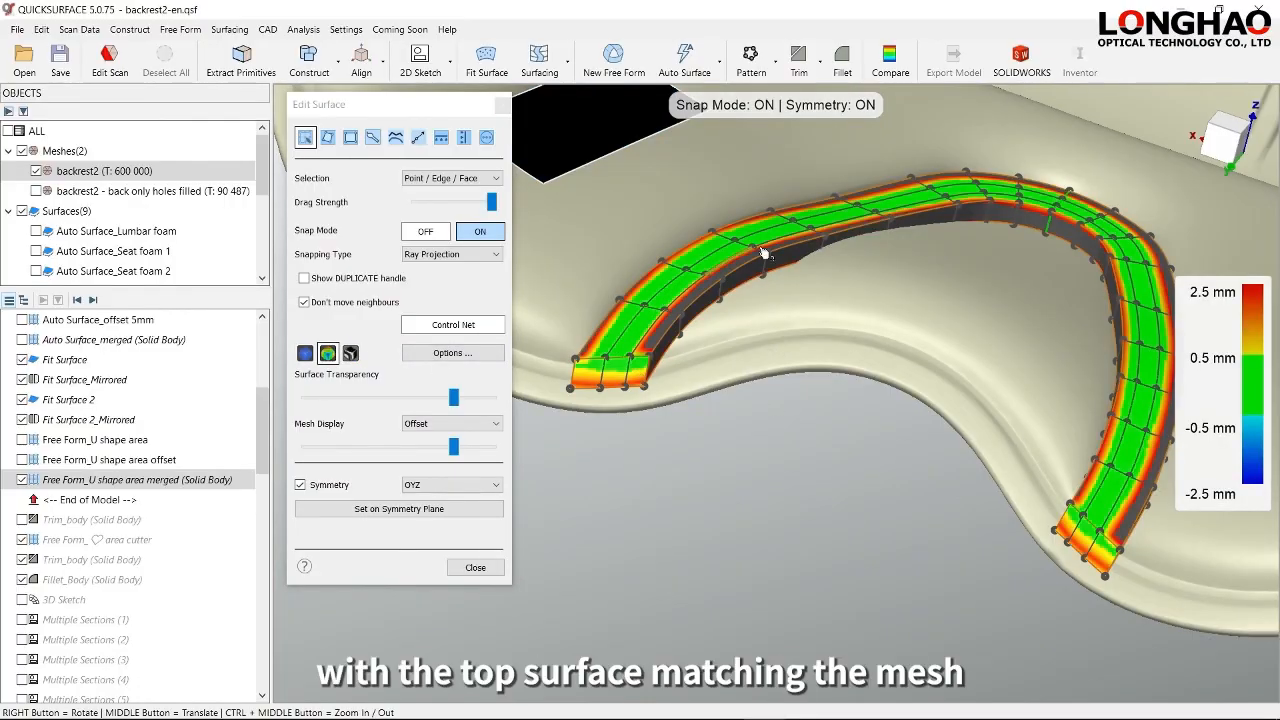
- Inspect the thickness at one end of the U-shaped solid, turn off the deviation map and close the surface editing
right_drag(622, 334, 718, 205)
scroll(614, 371, up, 5)
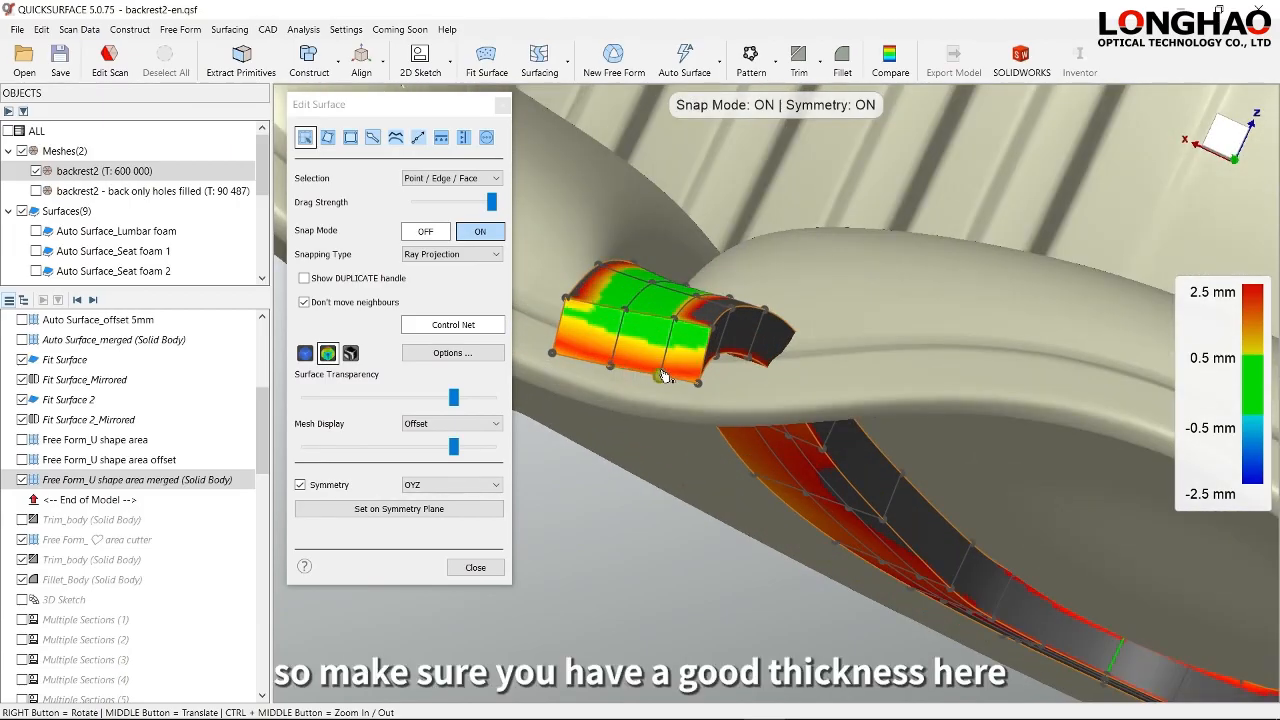
right_drag(645, 372, 688, 379)
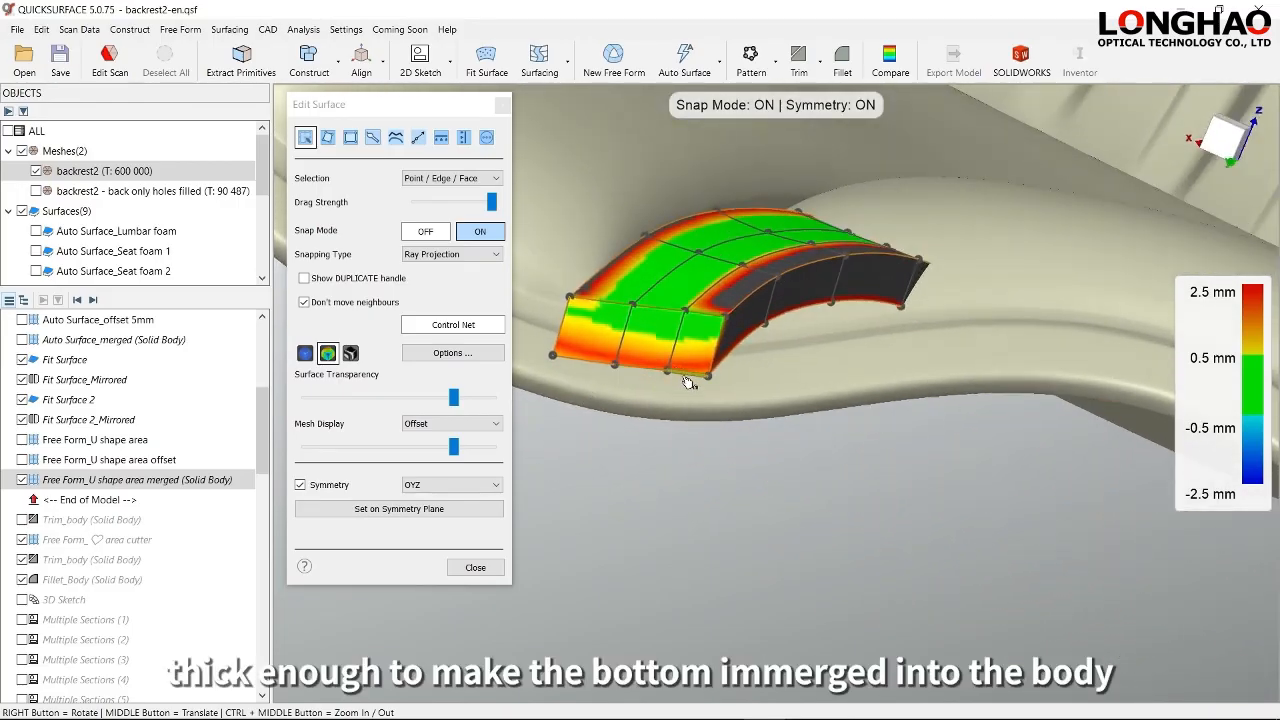
middle_drag(688, 380, 758, 462)
right_drag(672, 472, 790, 290)
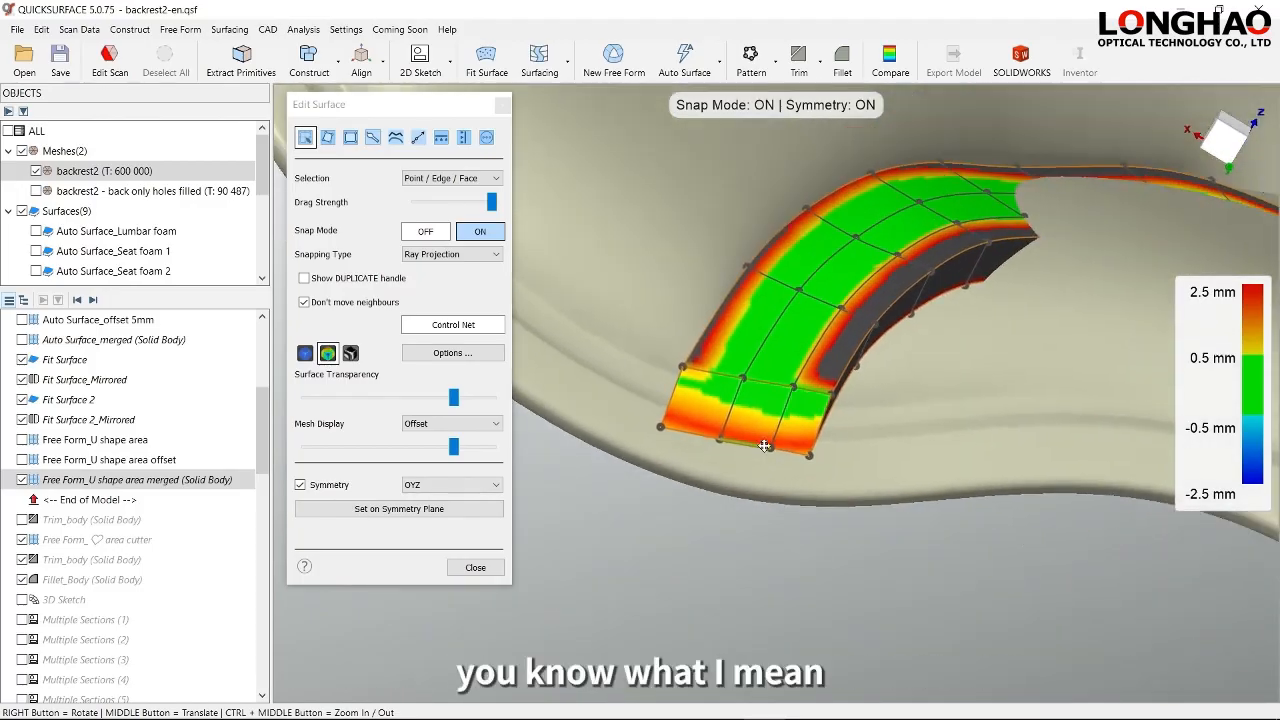
click(306, 354)
click(475, 567)
- Show Auto Surface_merged (Solid Body) and the Lumbar foam, Seat foam 1 and Seat foam 2 surfaces together with the mesh
right_drag(485, 567, 694, 505)
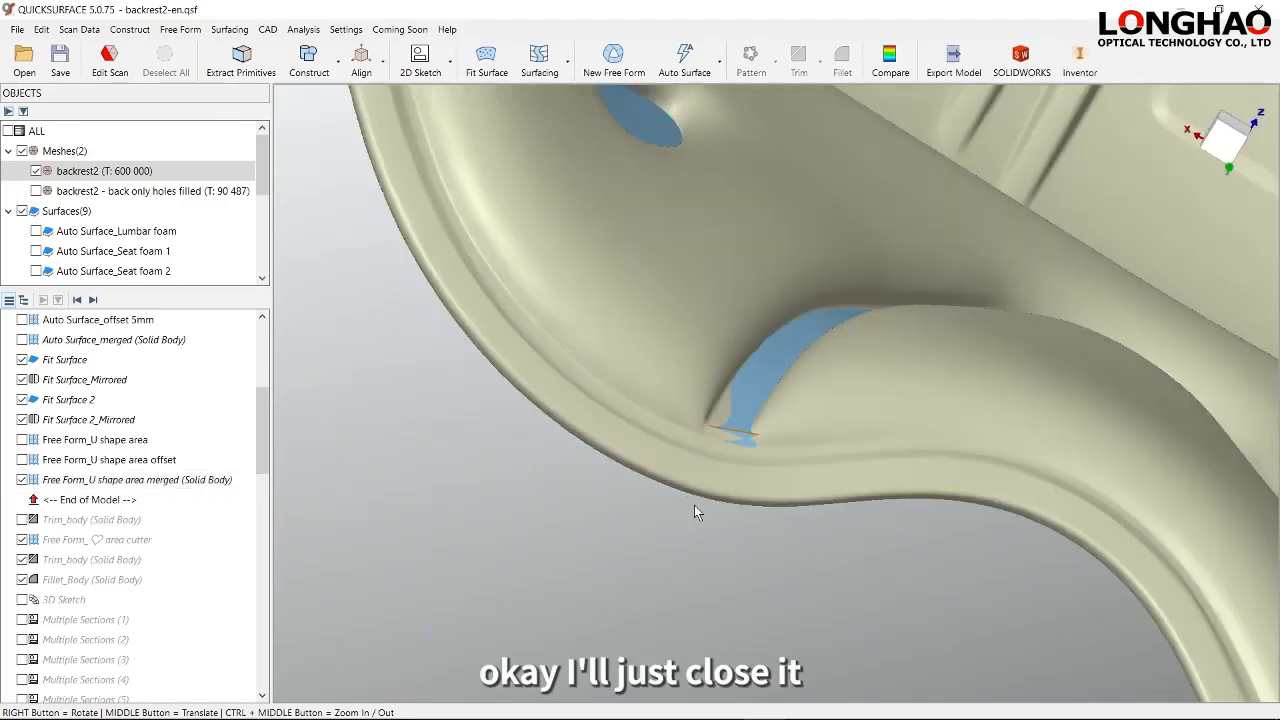
scroll(694, 505, down, 5)
right_drag(700, 449, 614, 497)
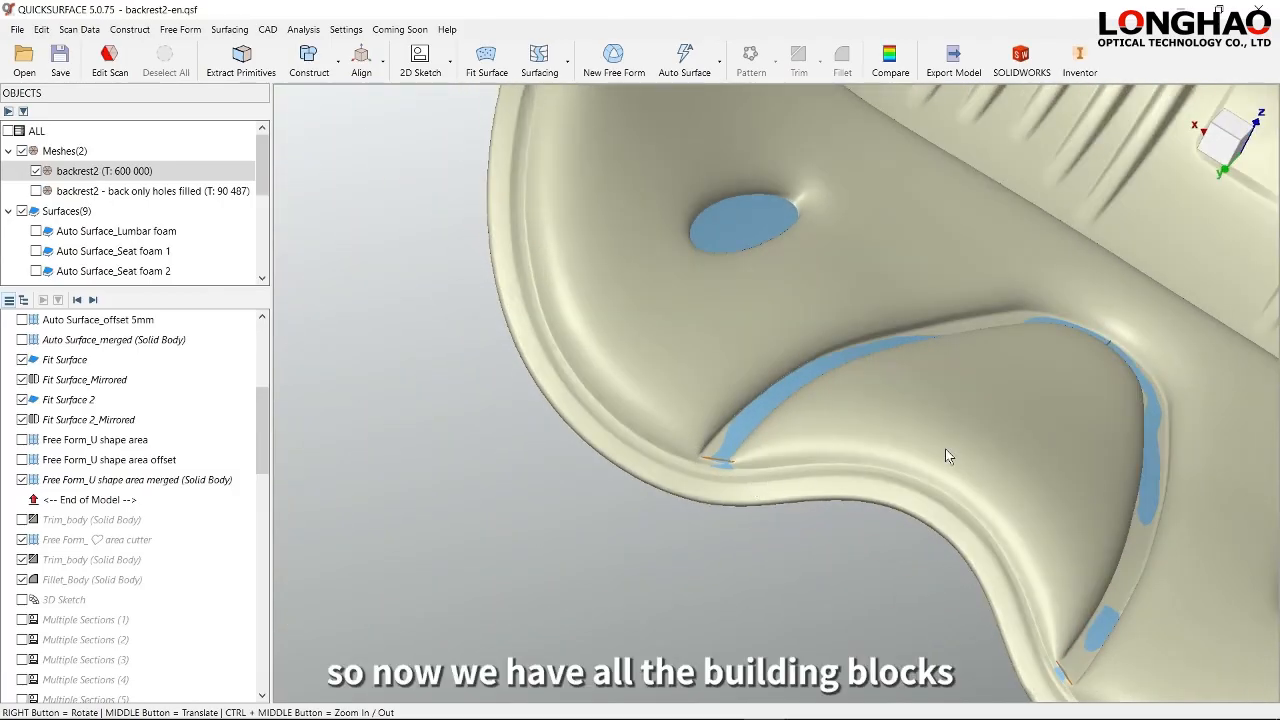
scroll(945, 456, down, 5)
right_drag(945, 456, 876, 454)
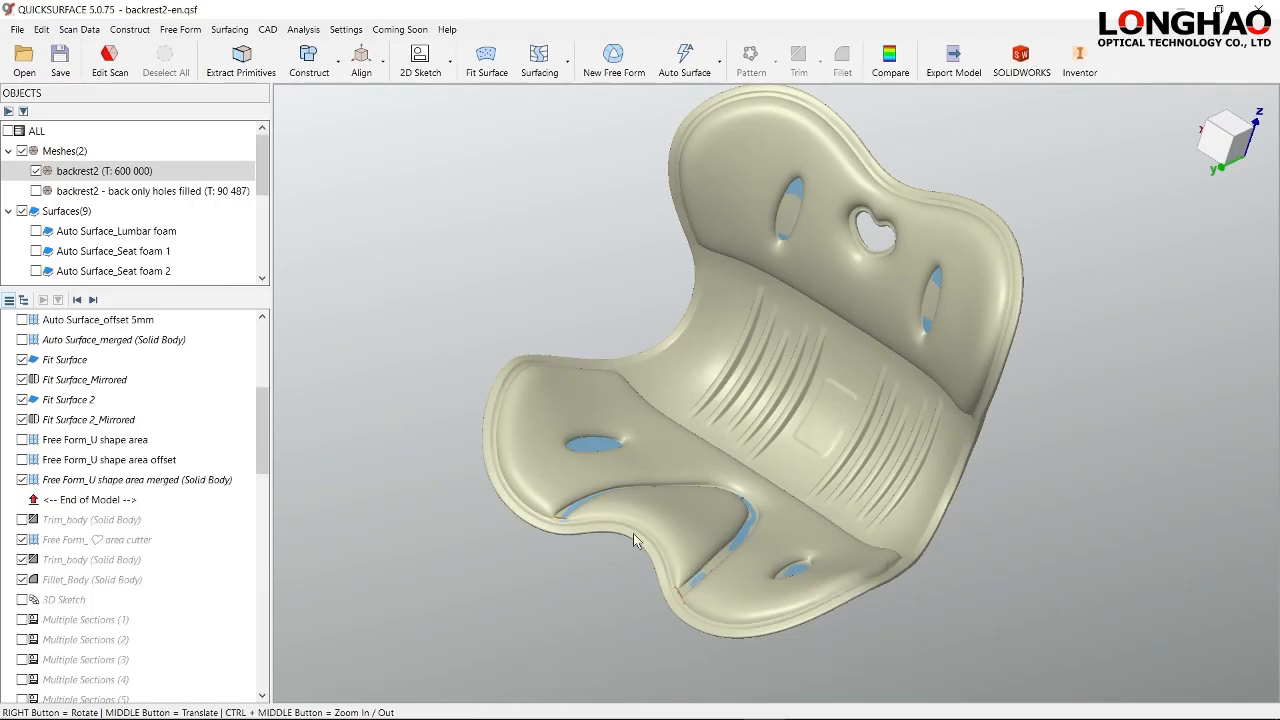
drag(260, 435, 260, 382)
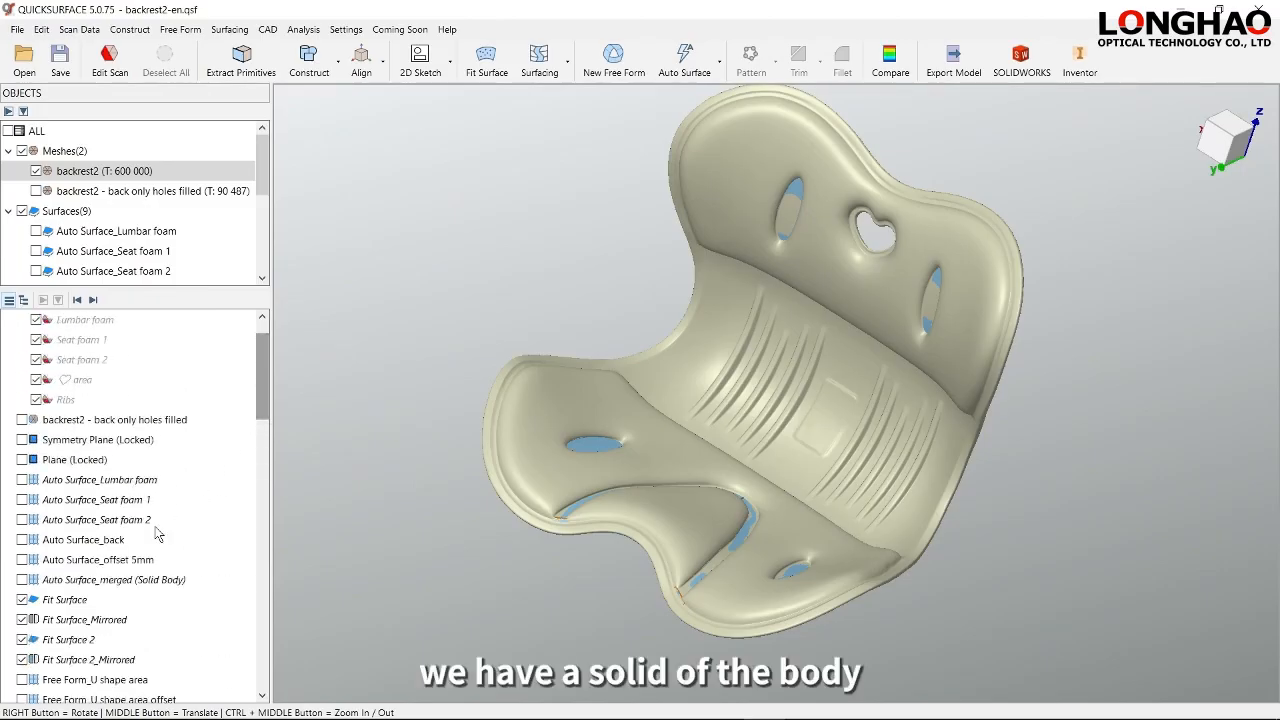
click(22, 580)
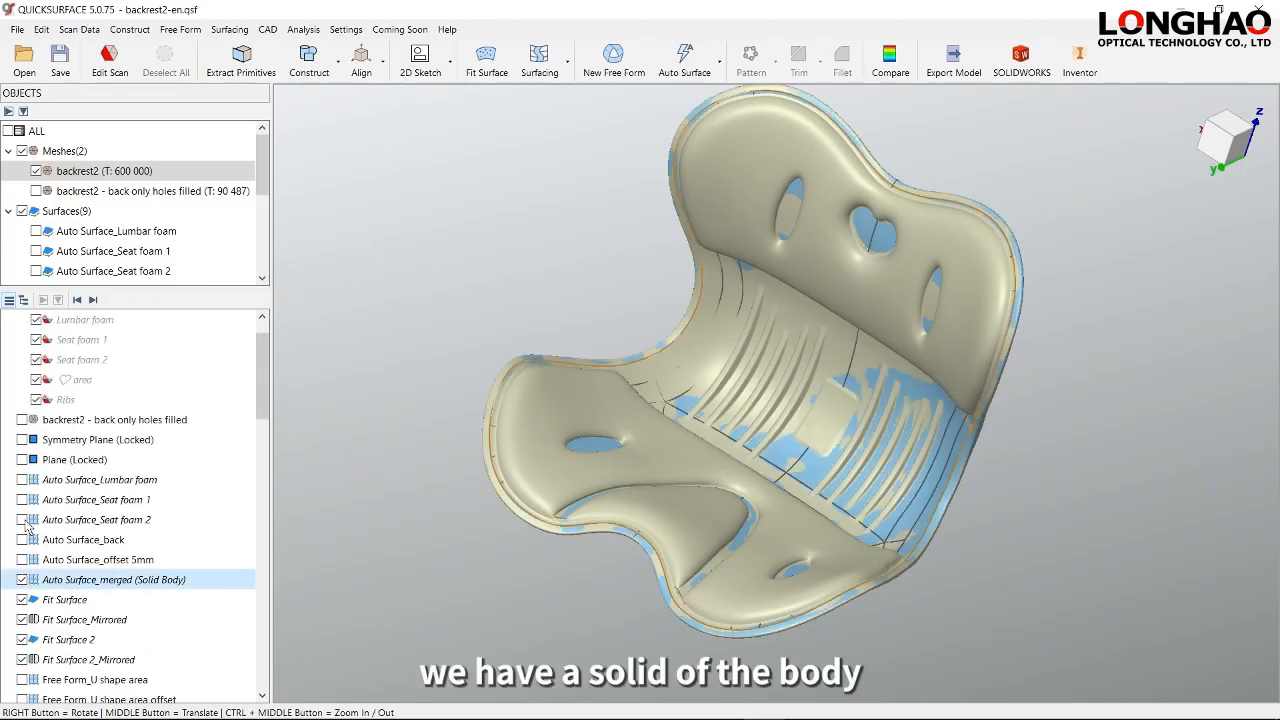
click(22, 519)
click(22, 499)
click(22, 479)
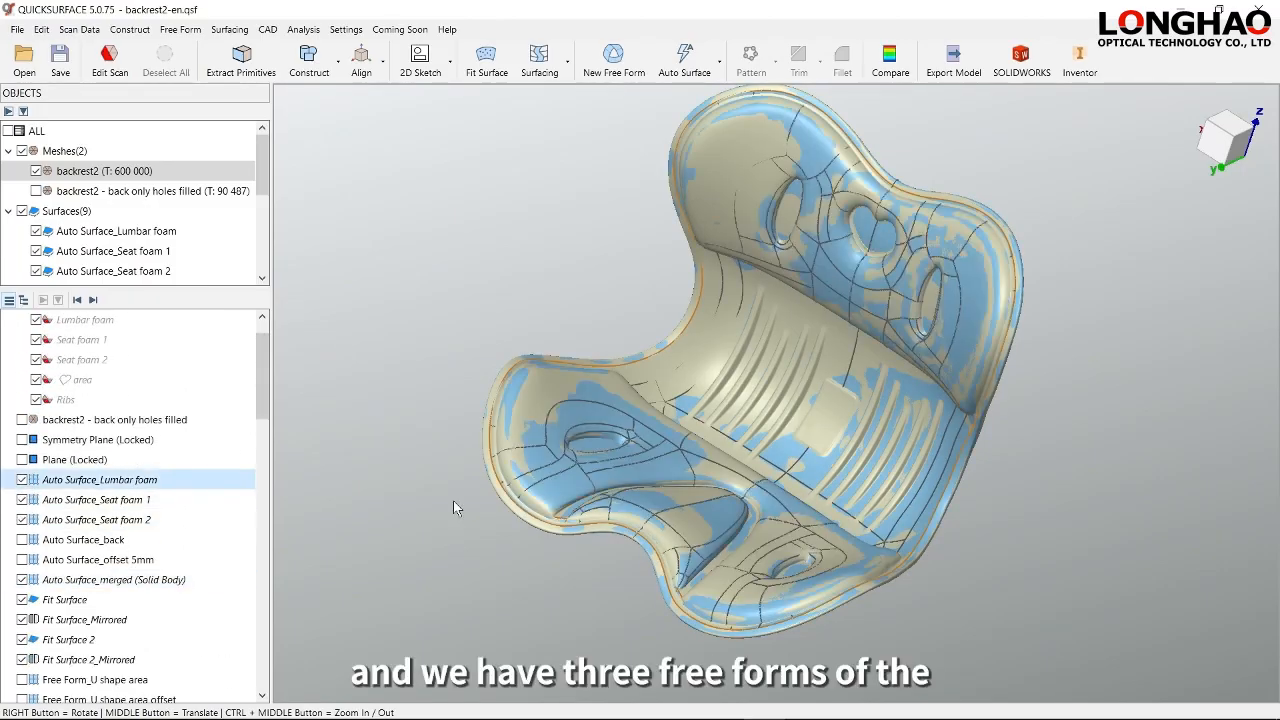
- Hide the backrest2 mesh so only the solid bodies and surfaces are displayed
right_drag(766, 492, 1033, 428)
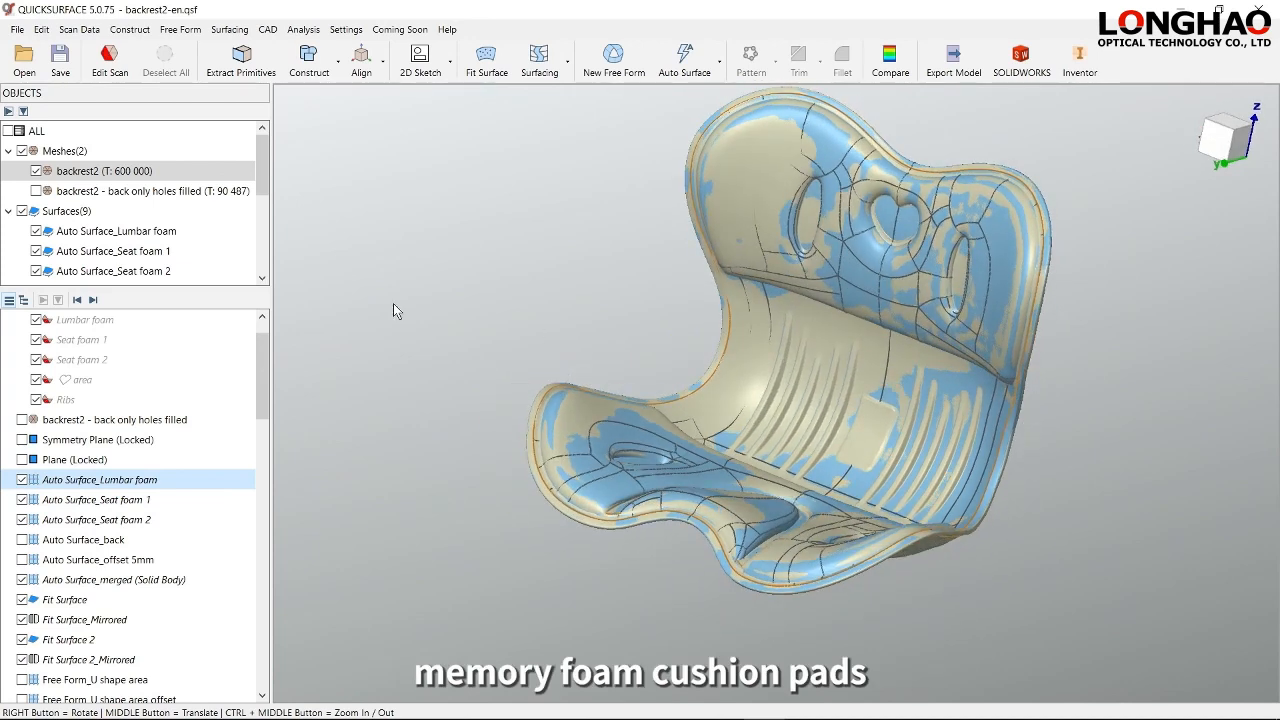
click(37, 172)
middle_drag(873, 331, 837, 374)
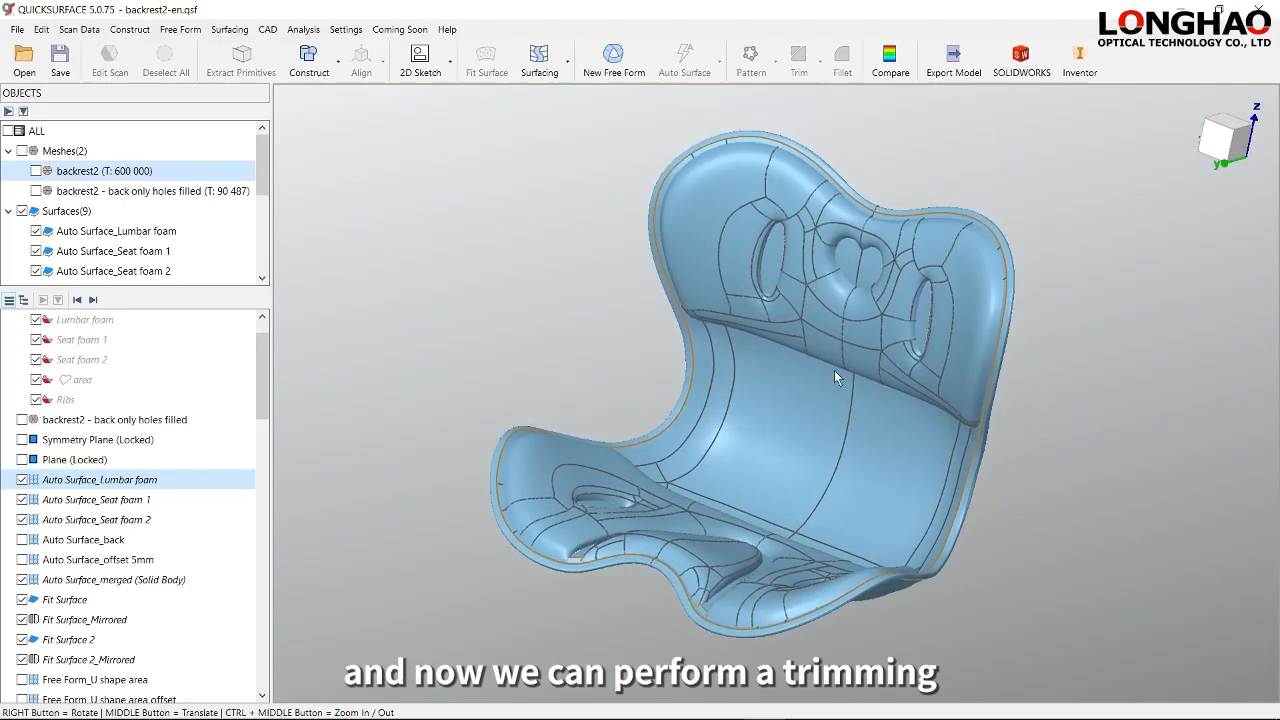
- Examine the intersections between the foam surfaces and the body along the backrest's rim and around its slots before trimming
right_drag(837, 374, 985, 299)
scroll(985, 299, up, 3)
scroll(985, 299, up, 5)
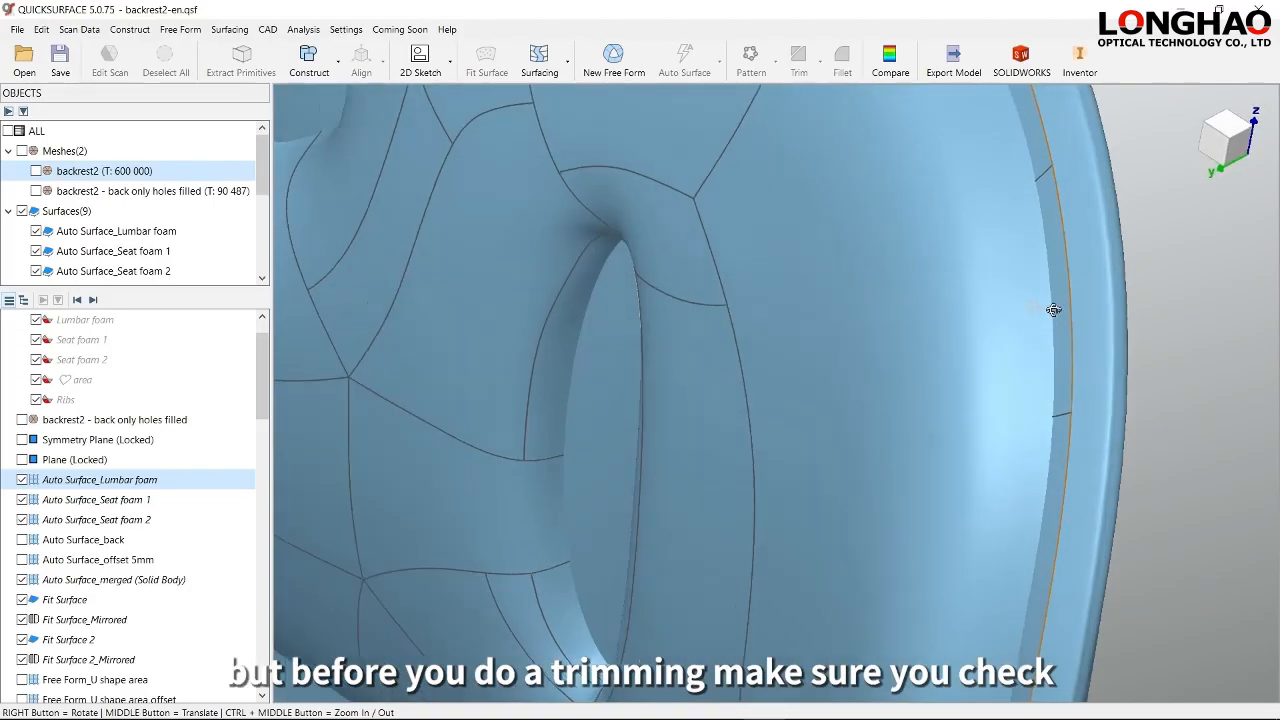
right_drag(1053, 310, 1054, 293)
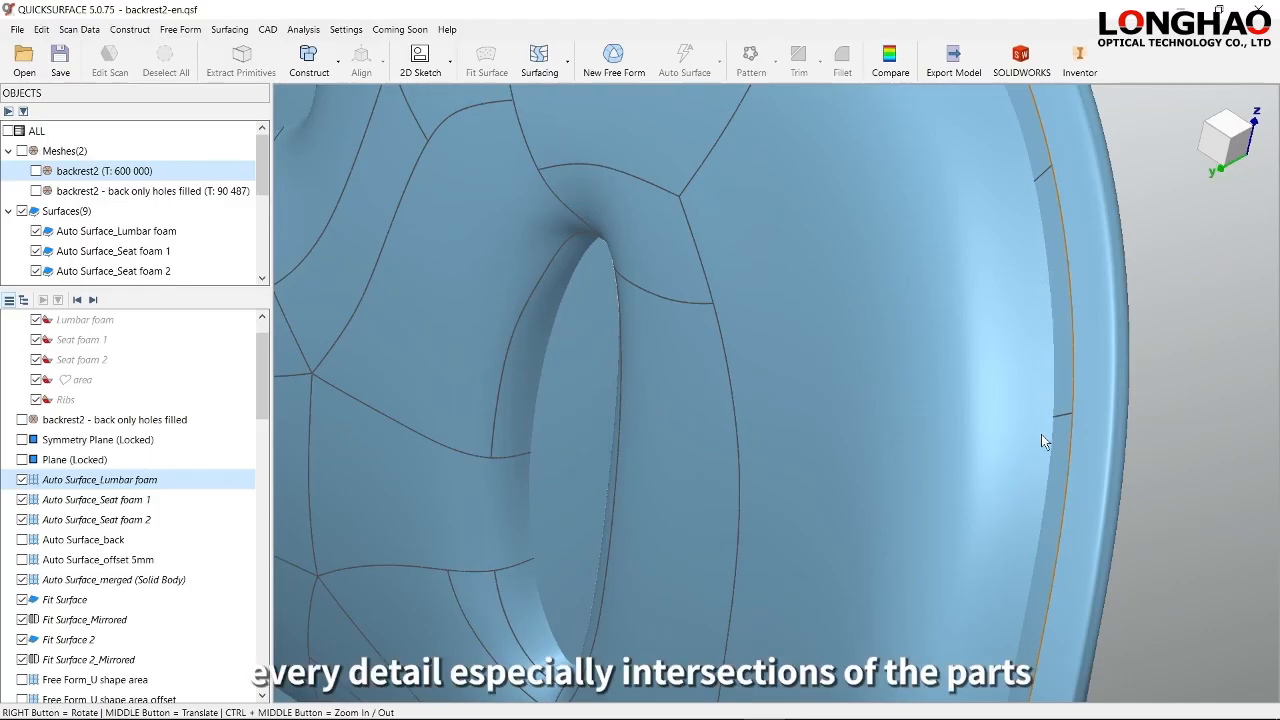
scroll(1048, 479, down, 3)
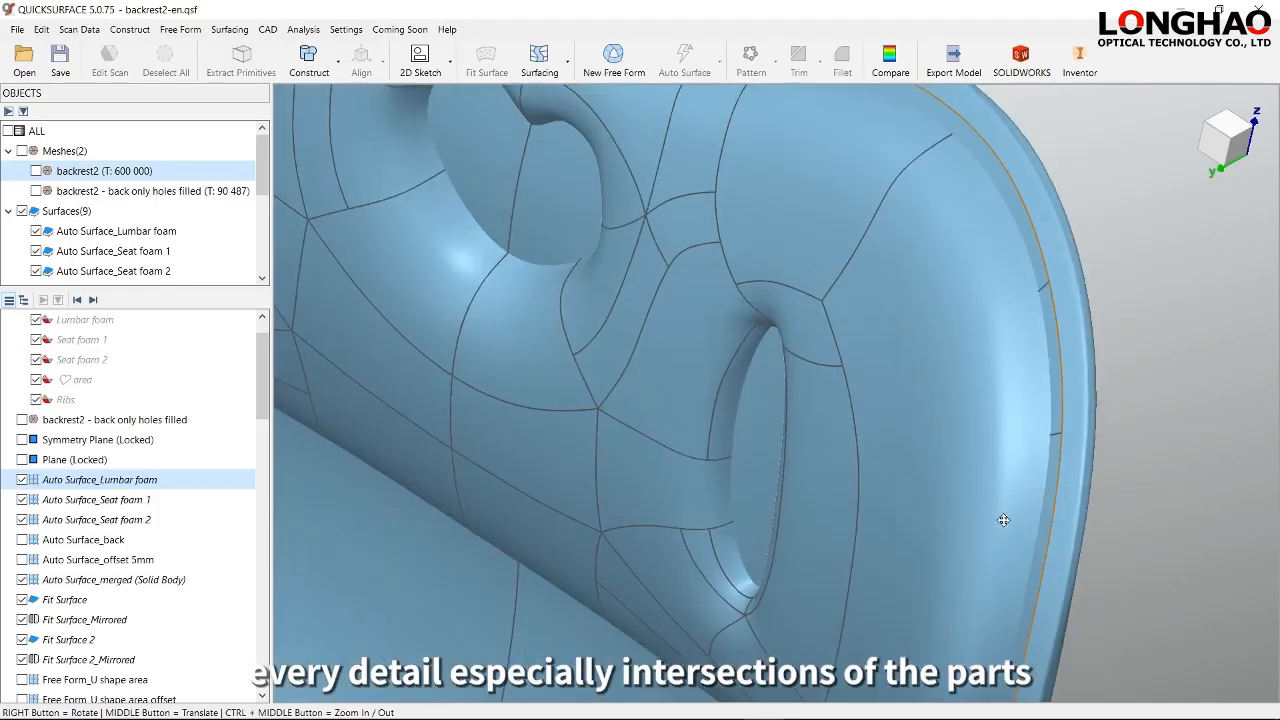
scroll(967, 434, up, 3)
right_drag(967, 434, 809, 530)
scroll(809, 530, down, 6)
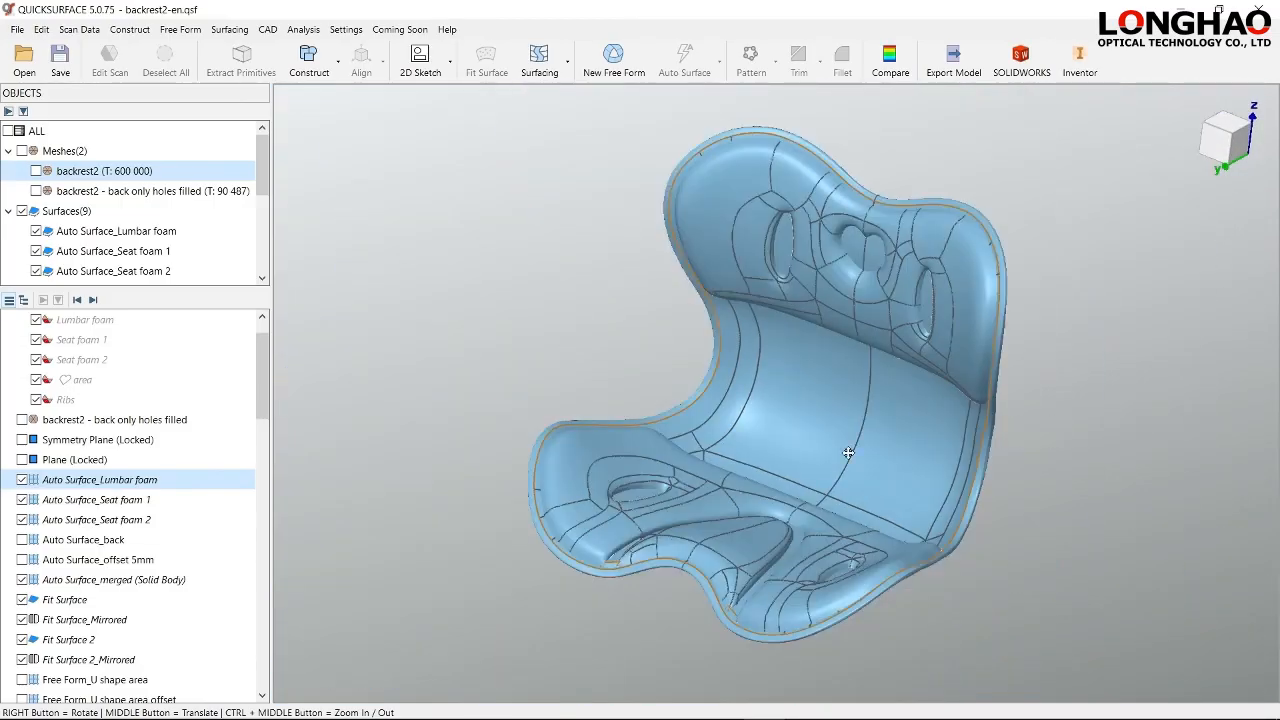
- Advance the model history by one feature to include the first Trim_body (Solid Body)
drag(260, 352, 285, 445)
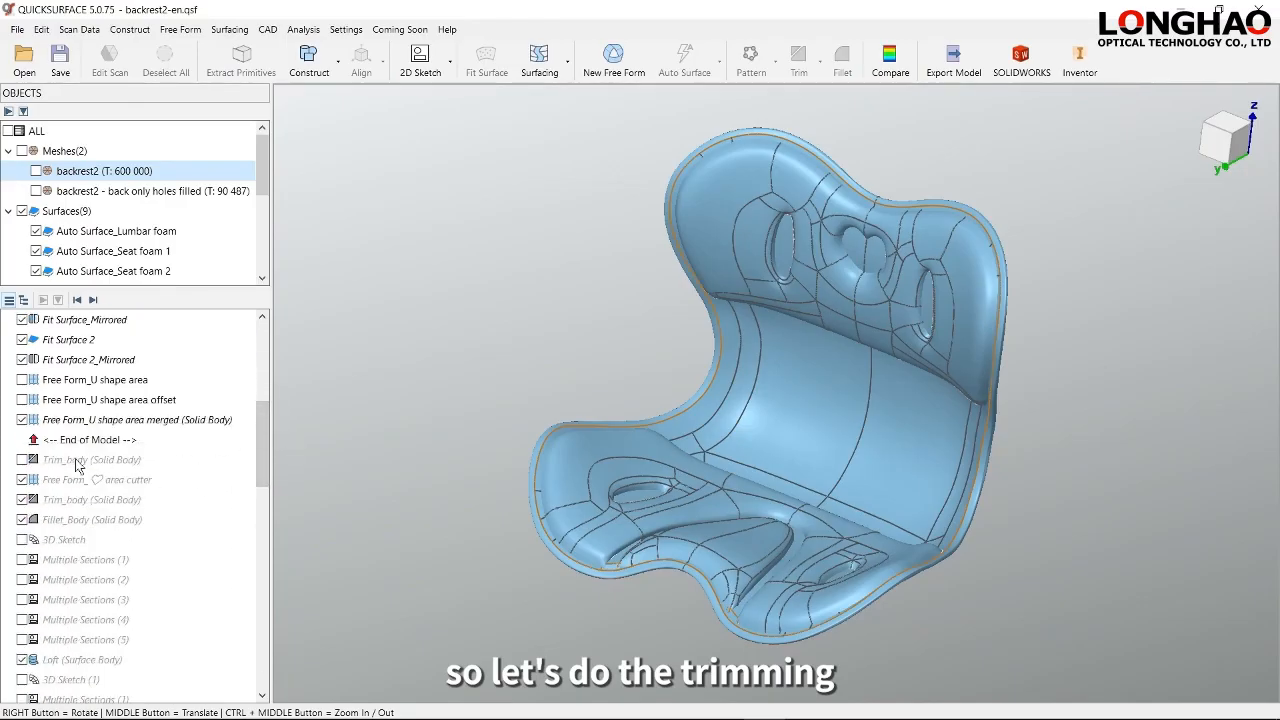
click(94, 300)
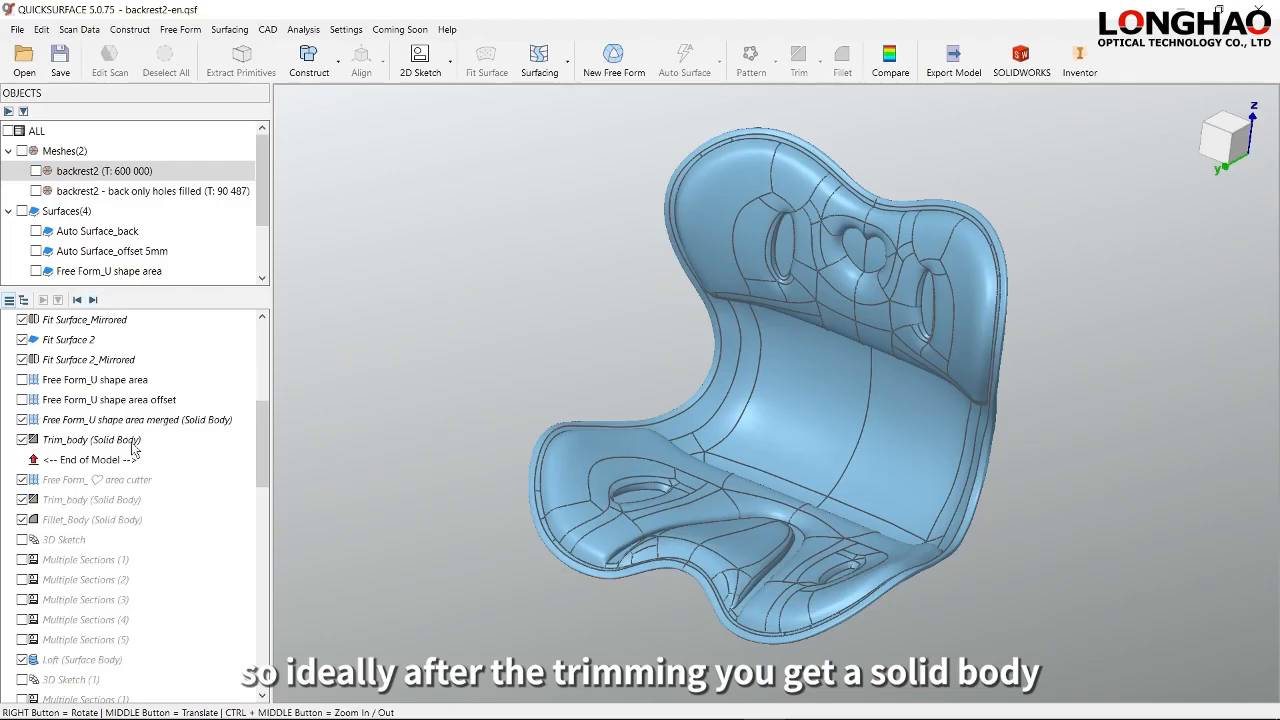
right_drag(760, 445, 799, 440)
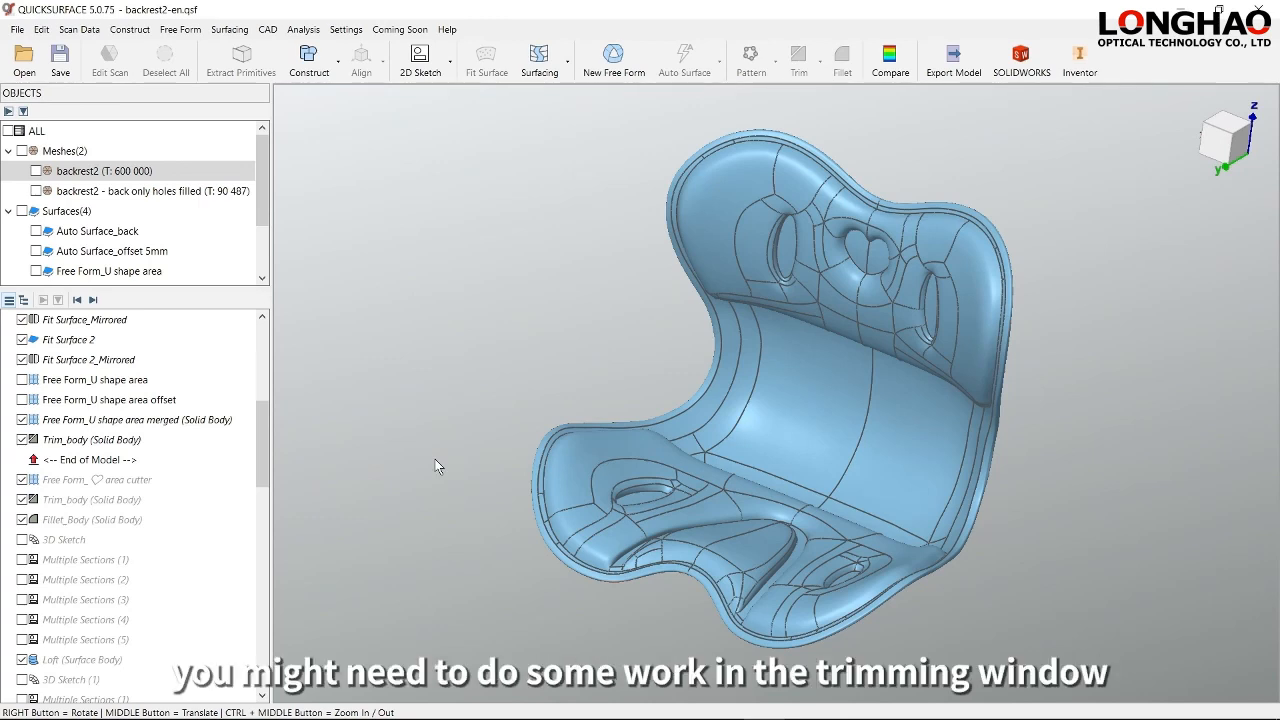
- Open Trim_body (Solid Body) for review, show the backrest2 mesh over the trimmed surfaces and leave the trimming without changes
double_click(77, 446)
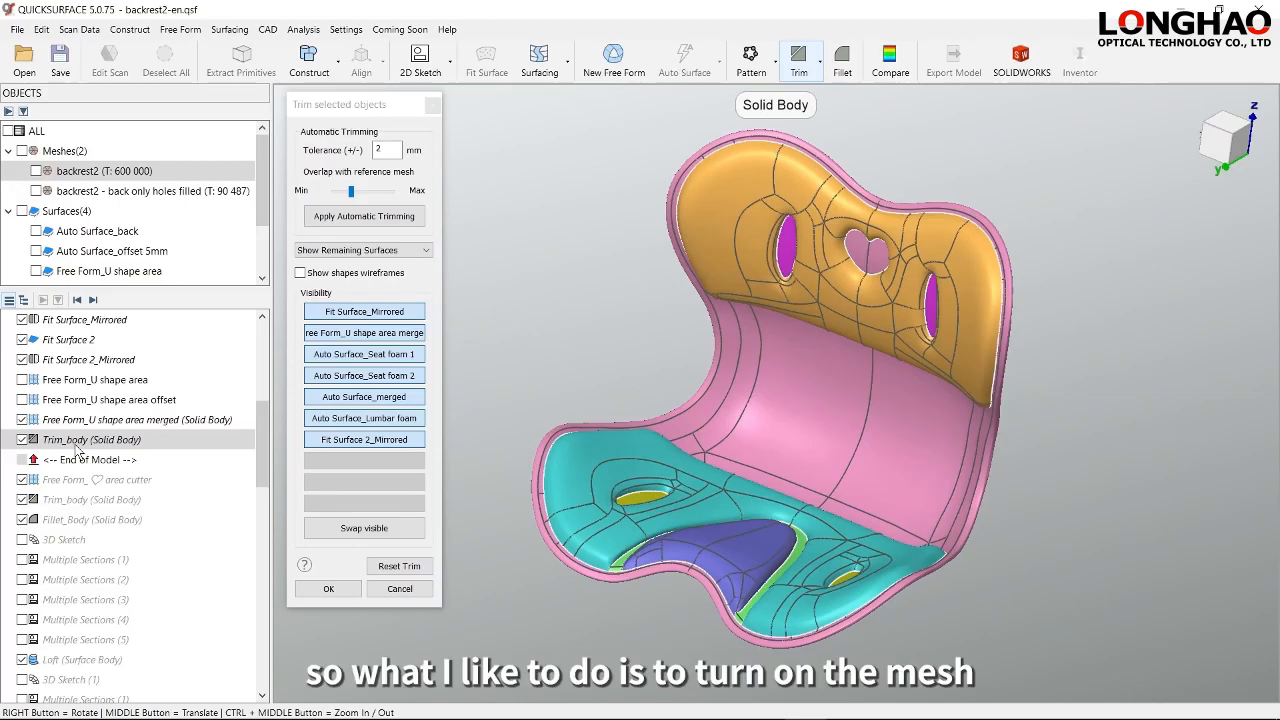
click(37, 172)
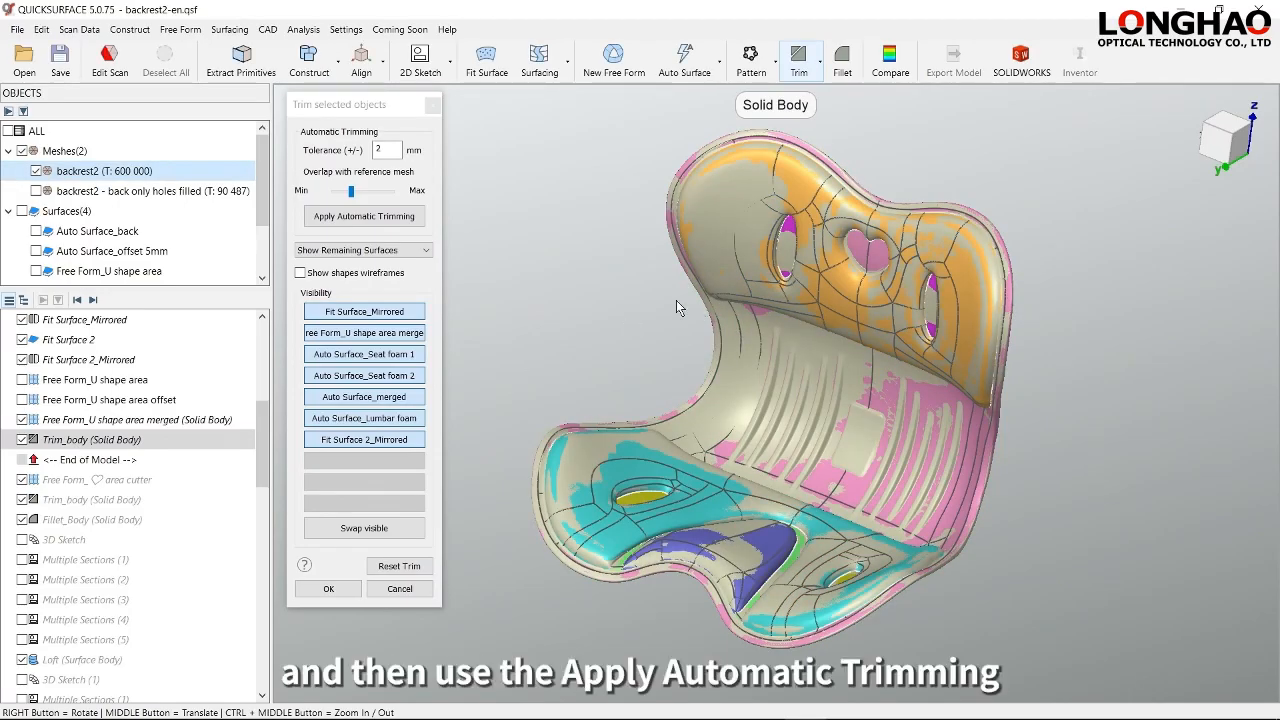
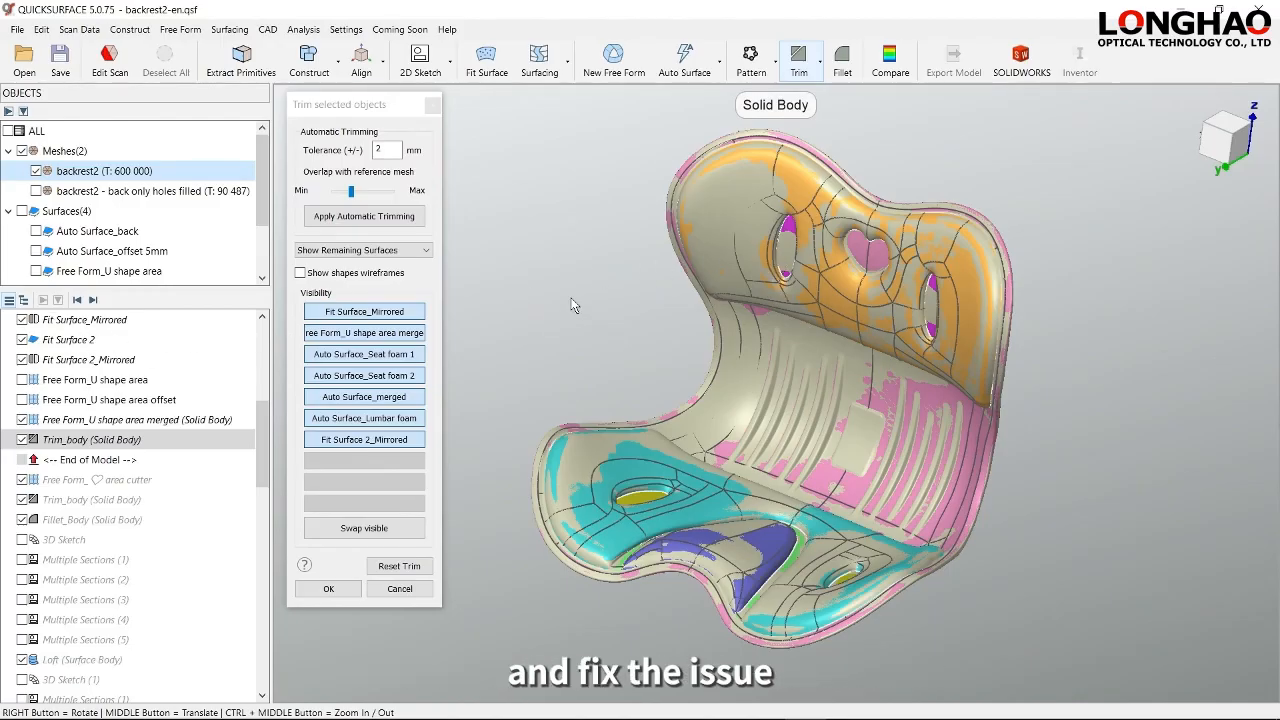
click(400, 589)
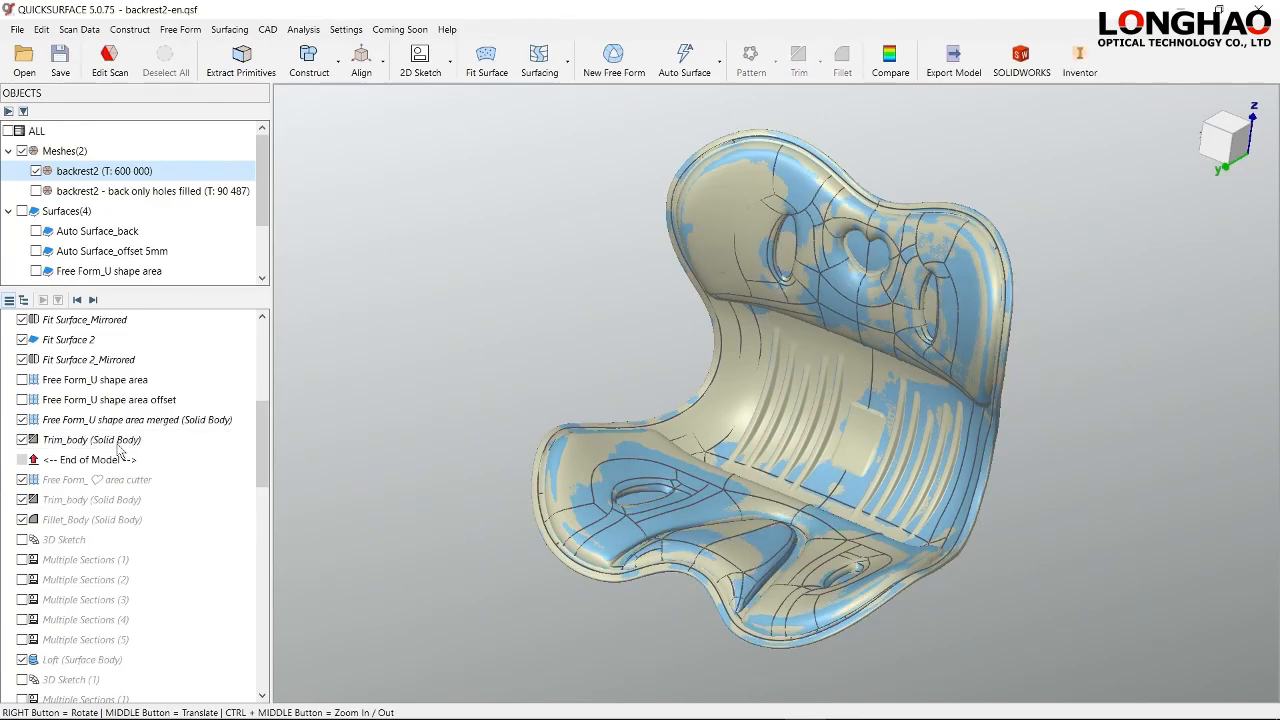
- Hide Trim_body (Solid Body) and advance the history to bring in the free-form heart area cutter in the mesh's heart-shaped hole
click(22, 440)
middle_drag(716, 411, 651, 467)
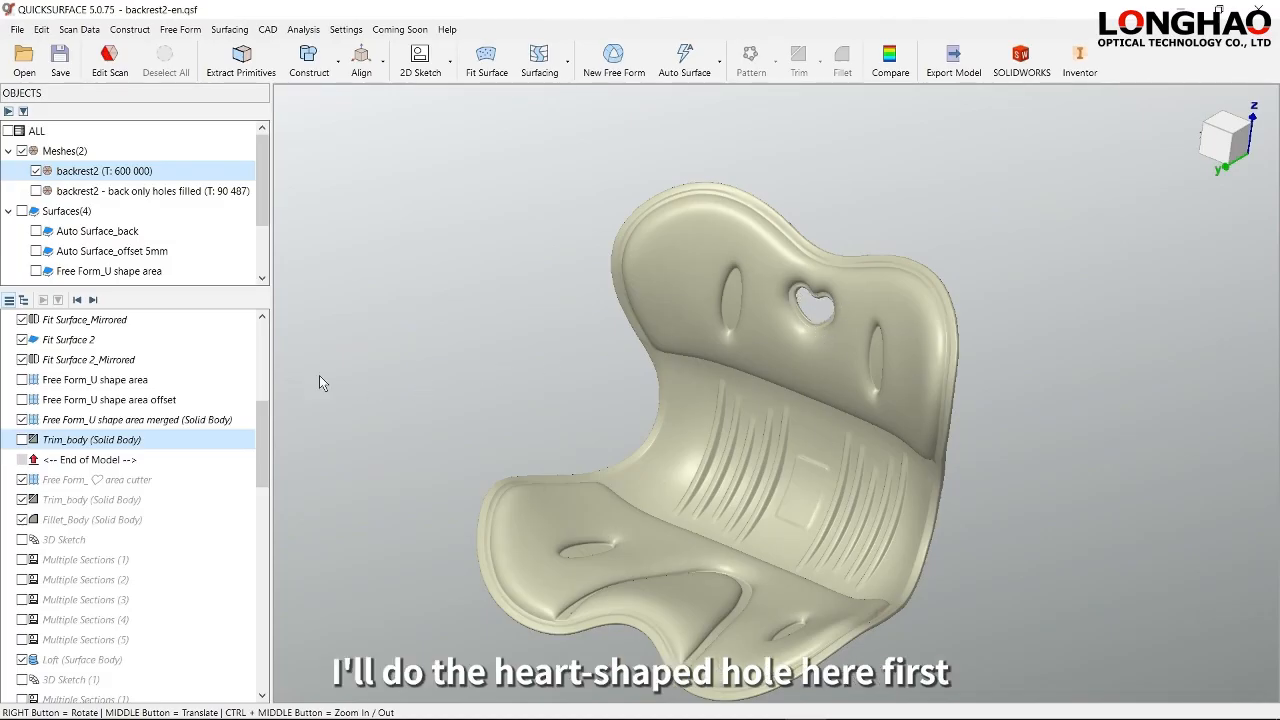
click(93, 299)
scroll(826, 340, up, 5)
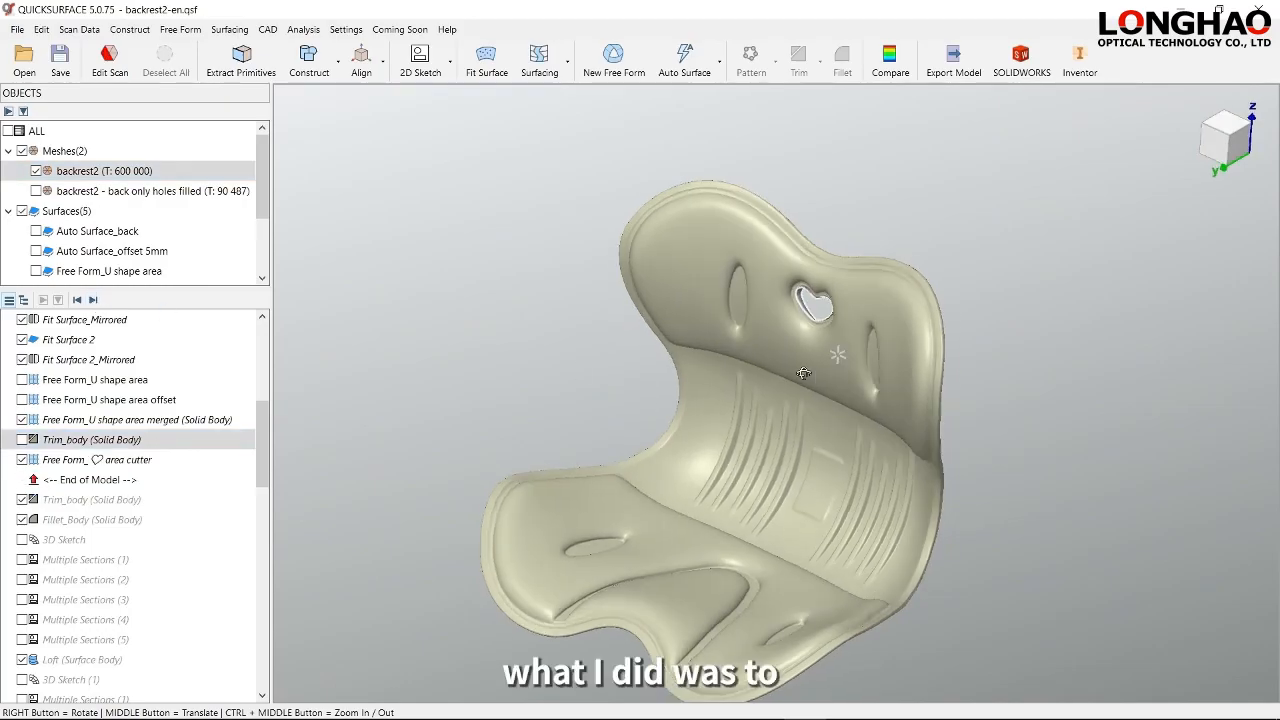
scroll(826, 333, up, 3)
right_drag(883, 285, 768, 403)
right_drag(787, 344, 767, 351)
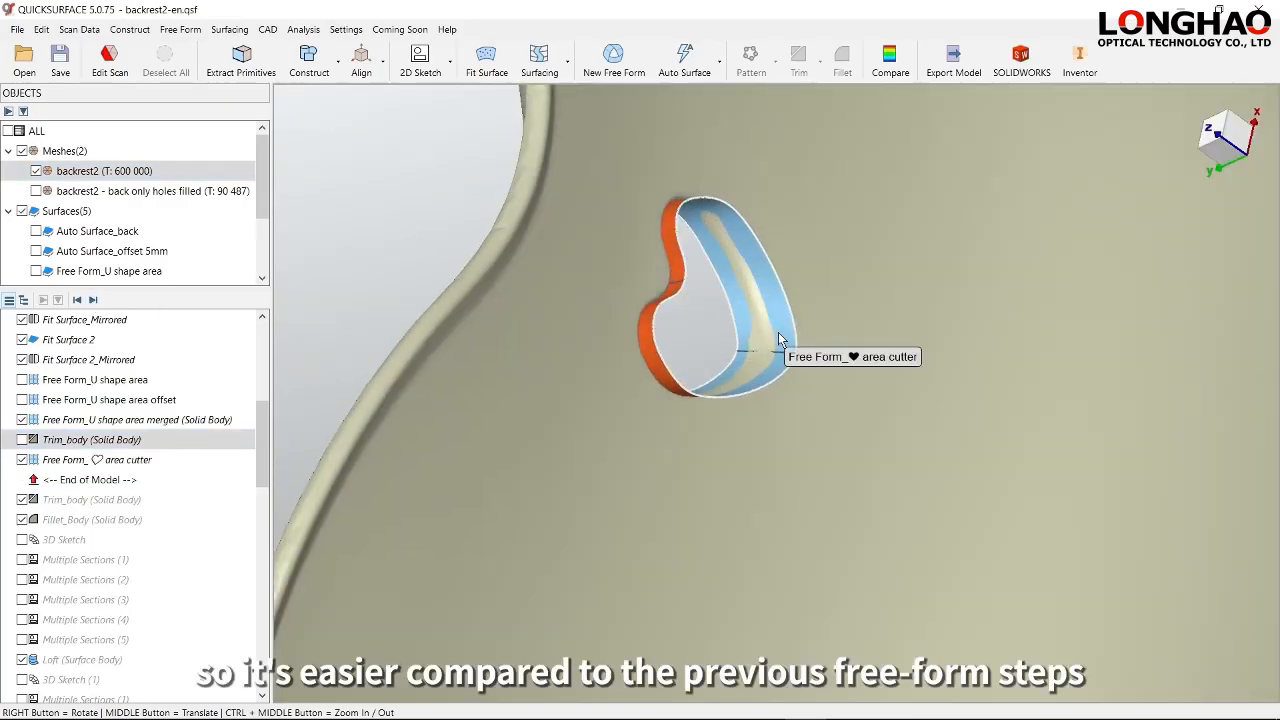
- Open the free-form heart area cutter for editing, check it with the deviation colour map and close the editing
double_click(780, 335)
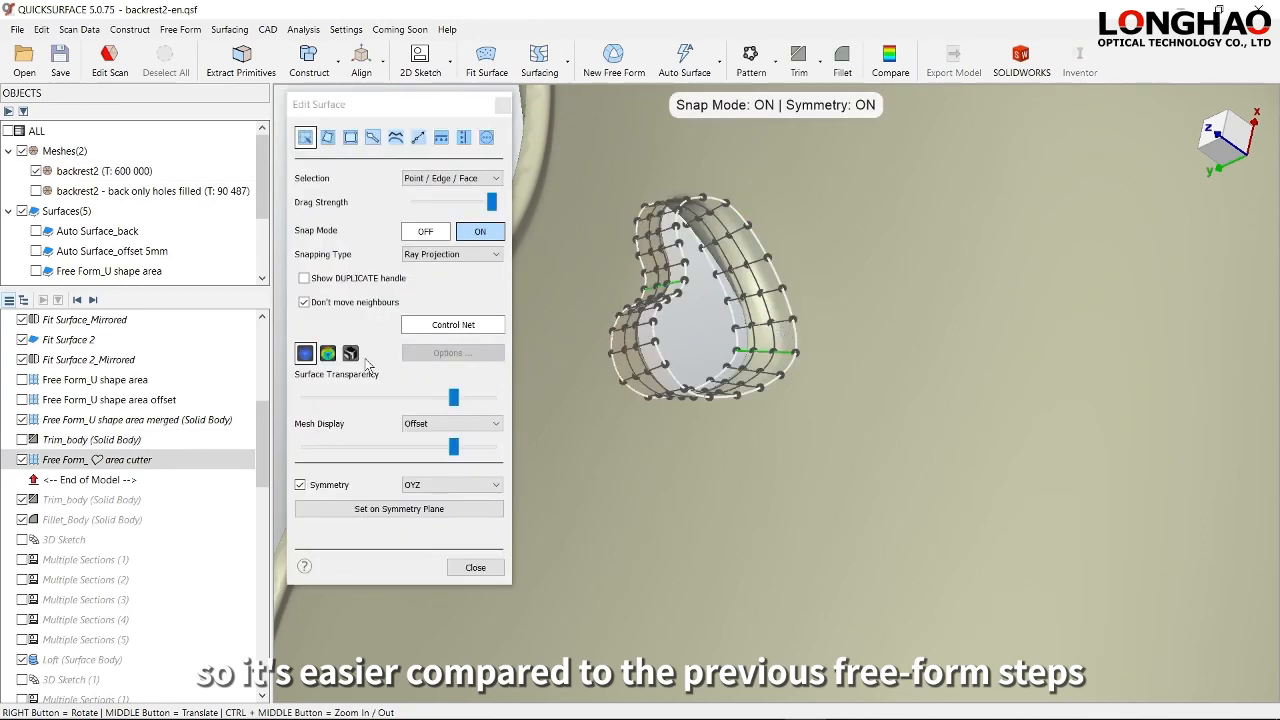
click(328, 353)
right_drag(735, 330, 738, 366)
click(475, 567)
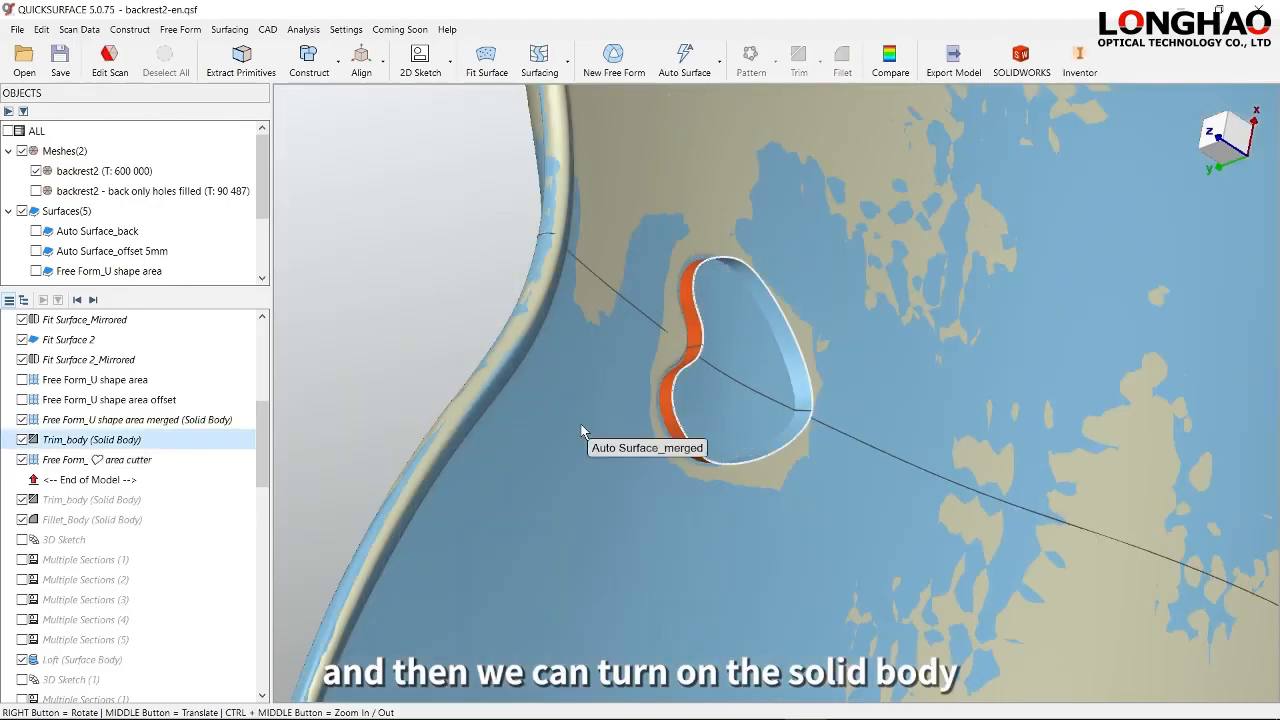
- Advance the history to include the heart hole's Trim_body (Solid Body) and the Fillet_Body (Solid Body) rounding its edges
click(93, 300)
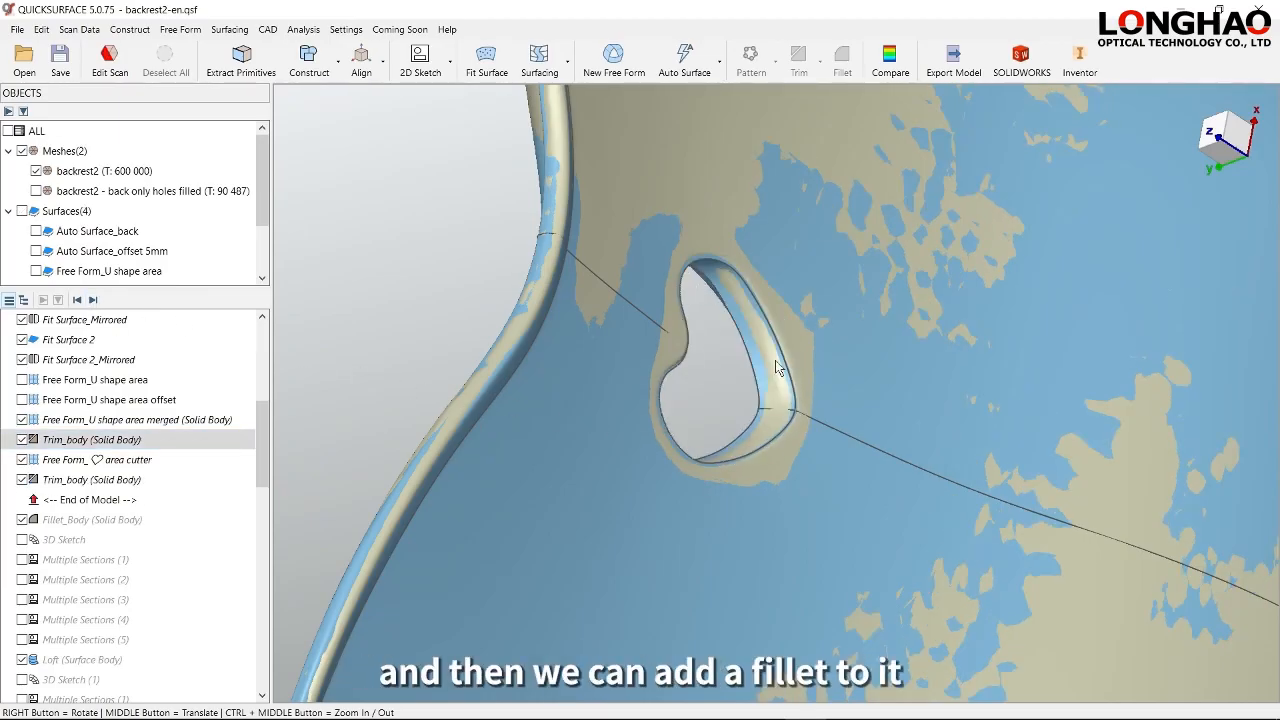
click(93, 300)
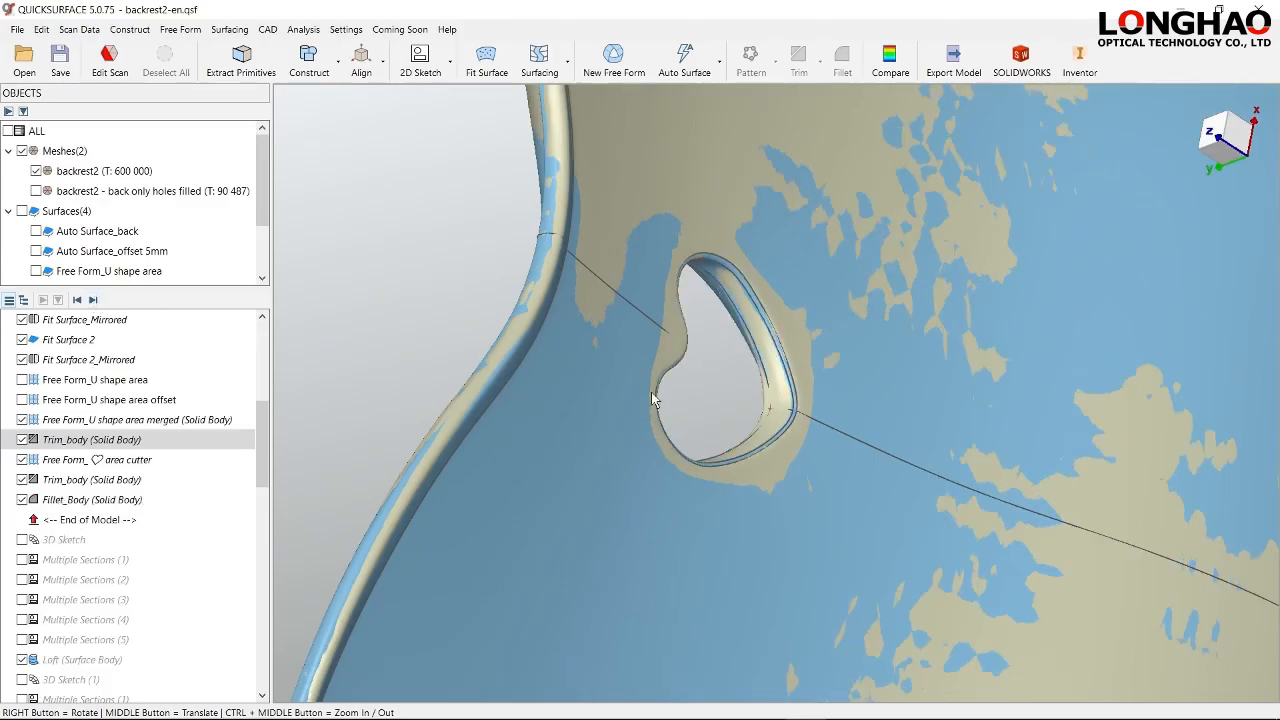
right_drag(616, 562, 949, 406)
scroll(793, 474, down, 3)
- Activate the saved Ribs selection so only that region of the backrest2 mesh is displayed with the solid
middle_drag(684, 529, 892, 282)
right_drag(767, 381, 877, 347)
middle_drag(836, 414, 842, 300)
scroll(838, 335, down, 3)
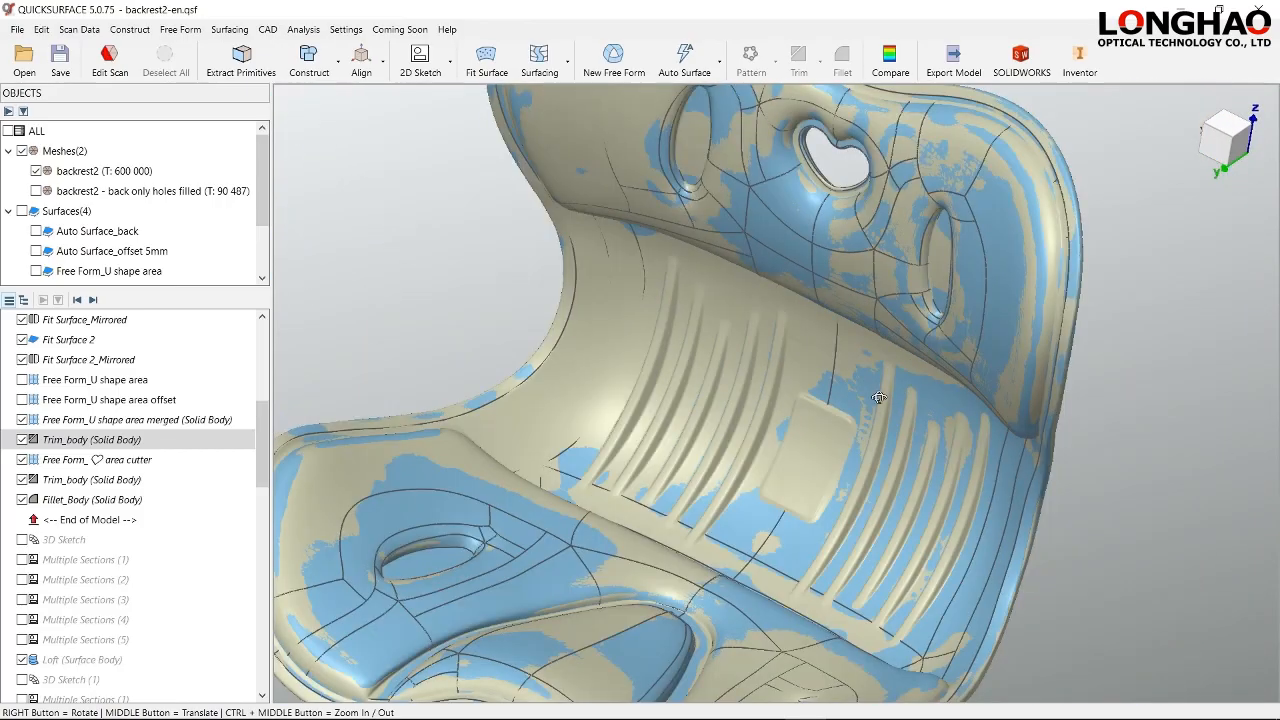
right_drag(874, 389, 928, 337)
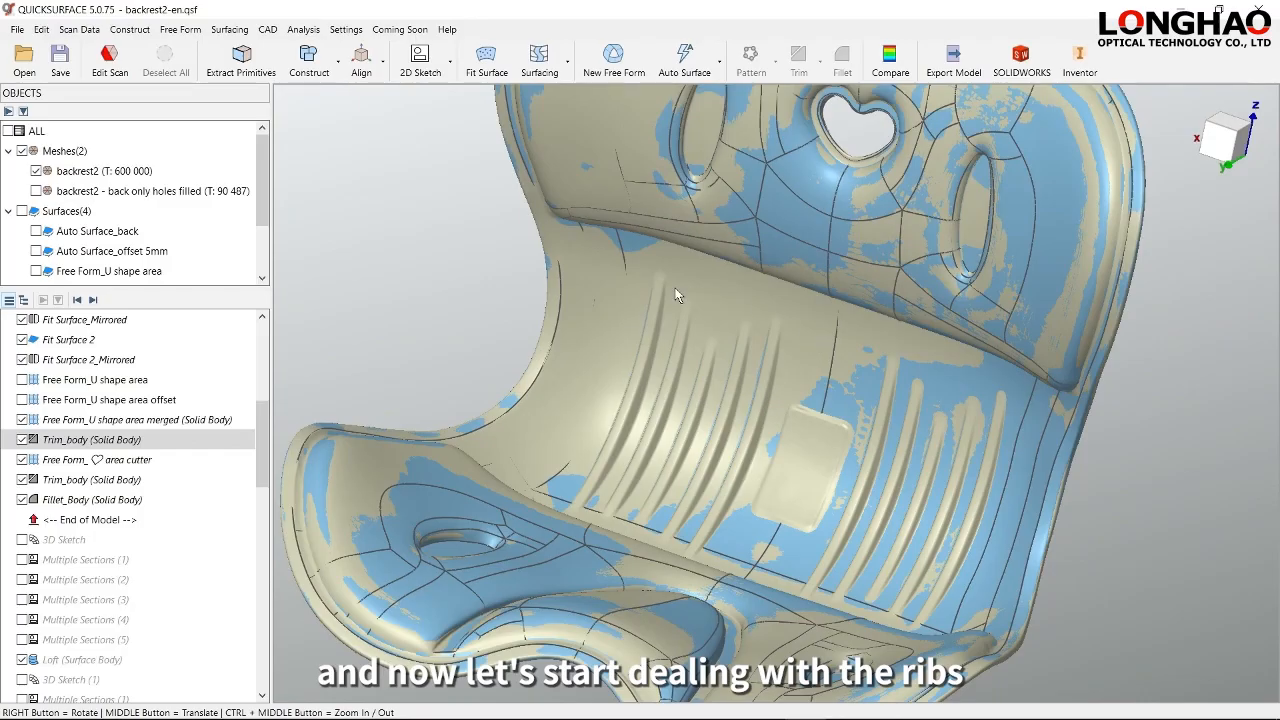
click(265, 363)
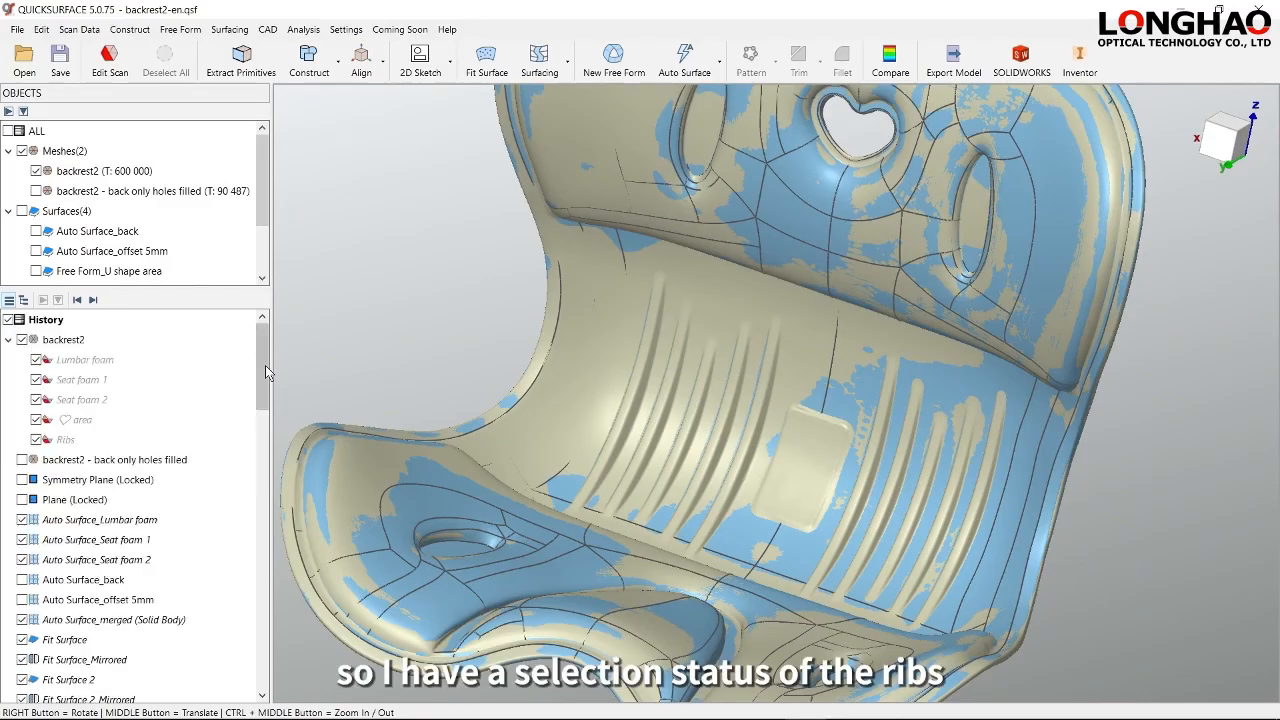
click(66, 440)
right_drag(689, 399, 744, 477)
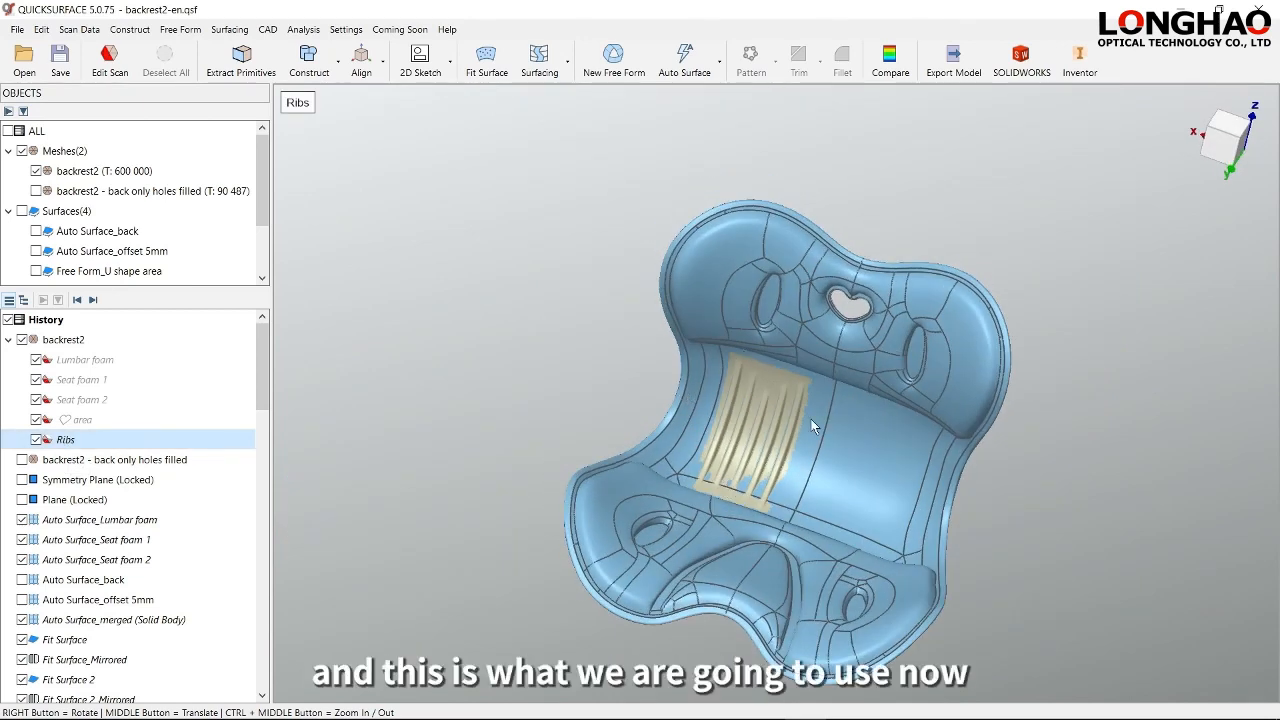
- Hide Fillet_Body (Solid Body) to isolate the Ribs mesh region
right_drag(606, 366, 468, 380)
drag(262, 368, 250, 463)
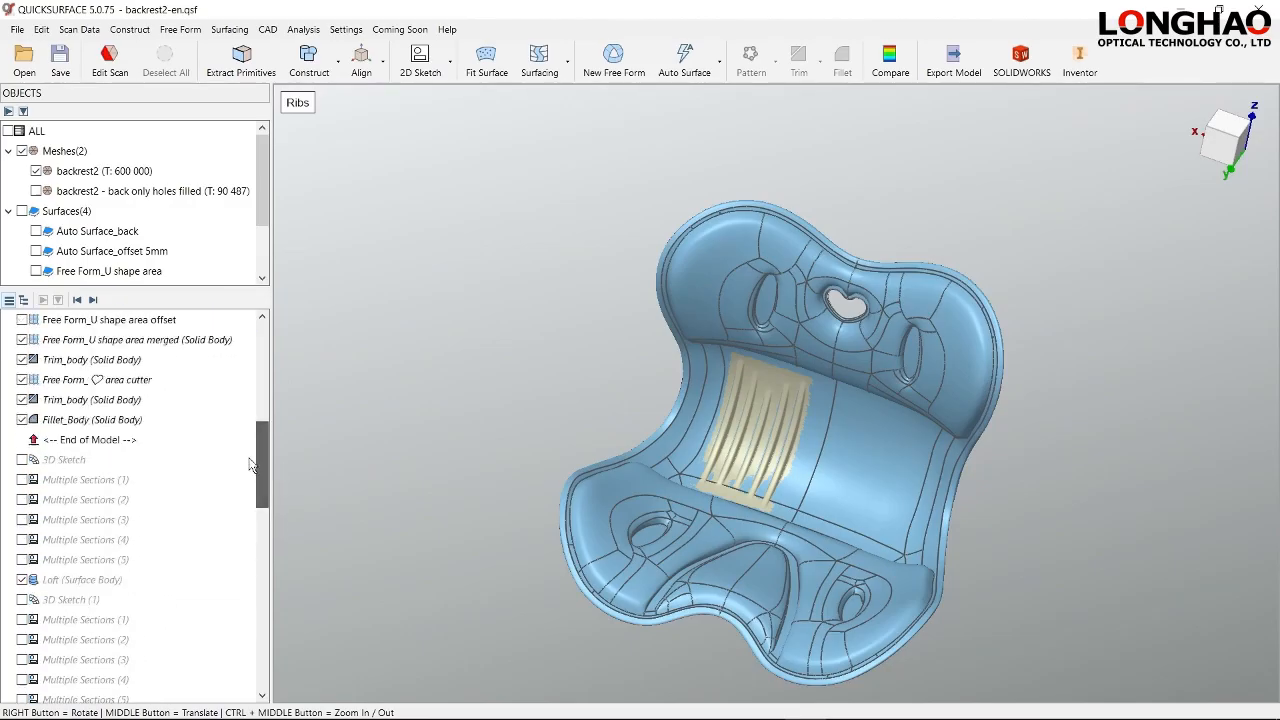
click(22, 420)
- Examine the five scanned ribs from several angles, comparing their sizes and their widths from the lower to the upper ends
scroll(782, 450, up, 5)
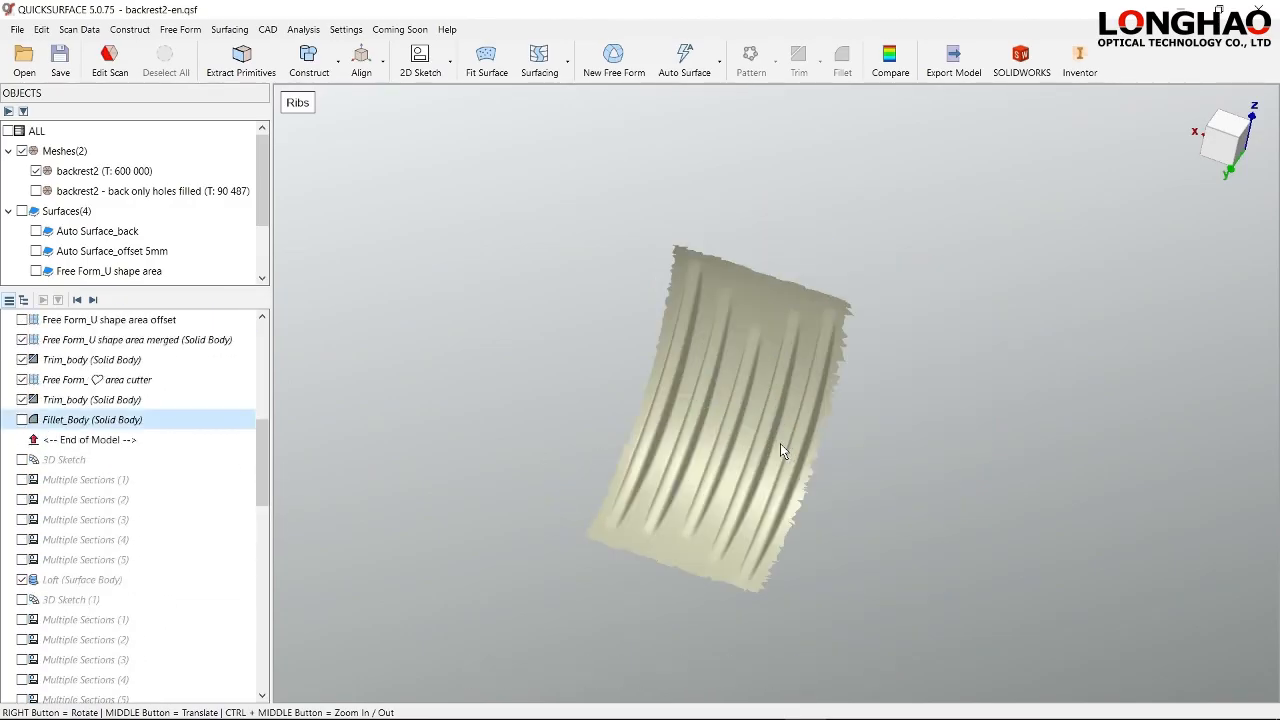
right_drag(780, 443, 660, 402)
right_drag(879, 439, 880, 358)
right_drag(843, 416, 845, 497)
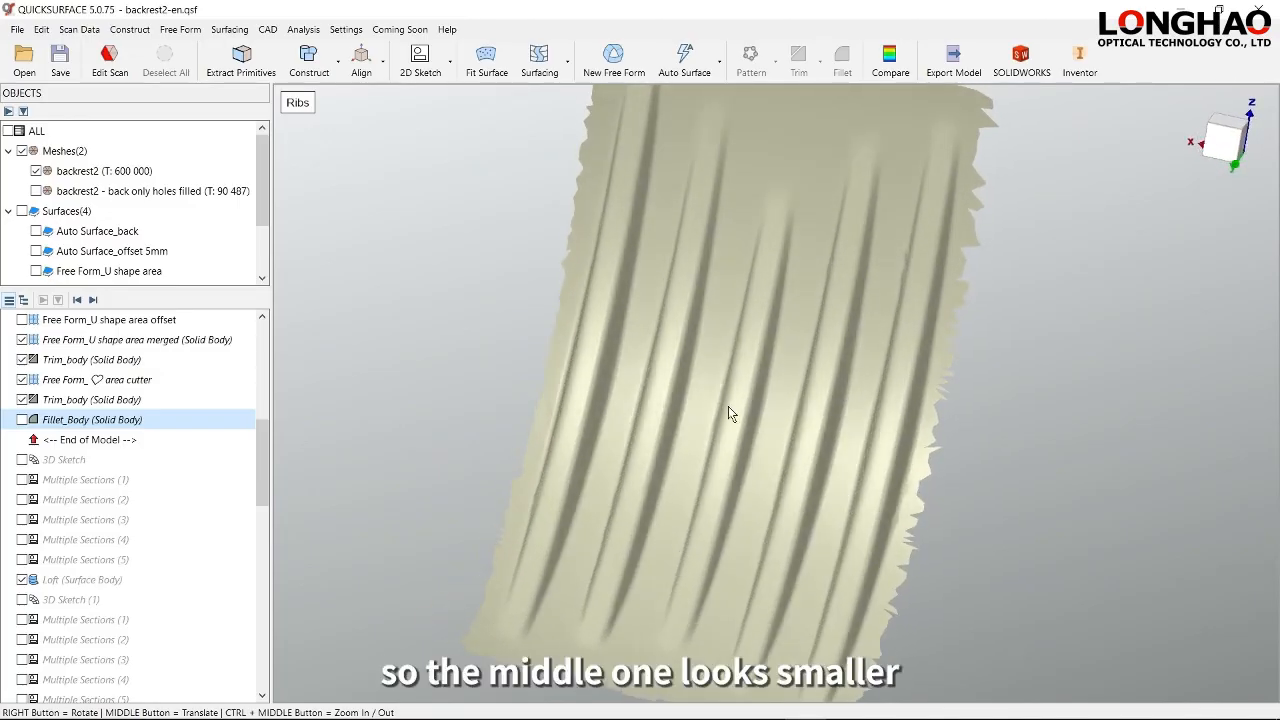
right_drag(901, 424, 925, 477)
scroll(886, 485, up, 5)
middle_drag(671, 432, 840, 440)
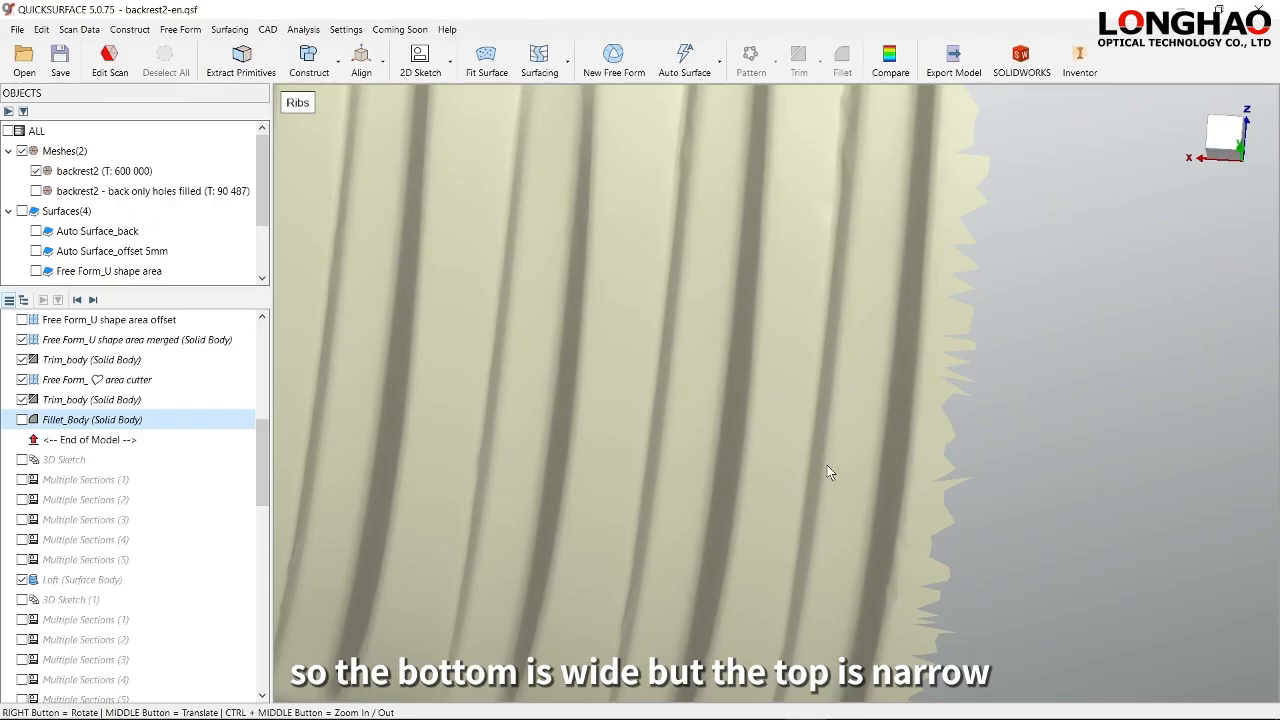
scroll(770, 475, down, 7)
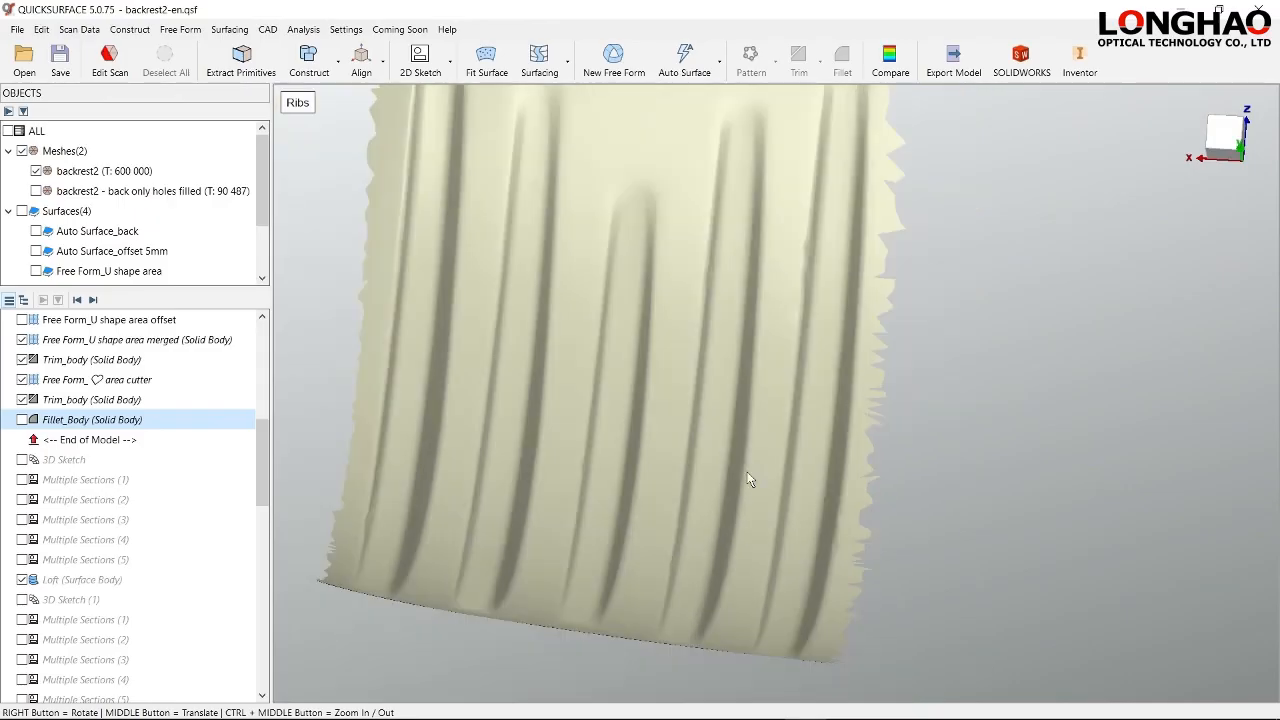
middle_drag(768, 465, 875, 395)
right_drag(875, 395, 757, 460)
middle_drag(757, 460, 895, 366)
right_drag(895, 374, 815, 343)
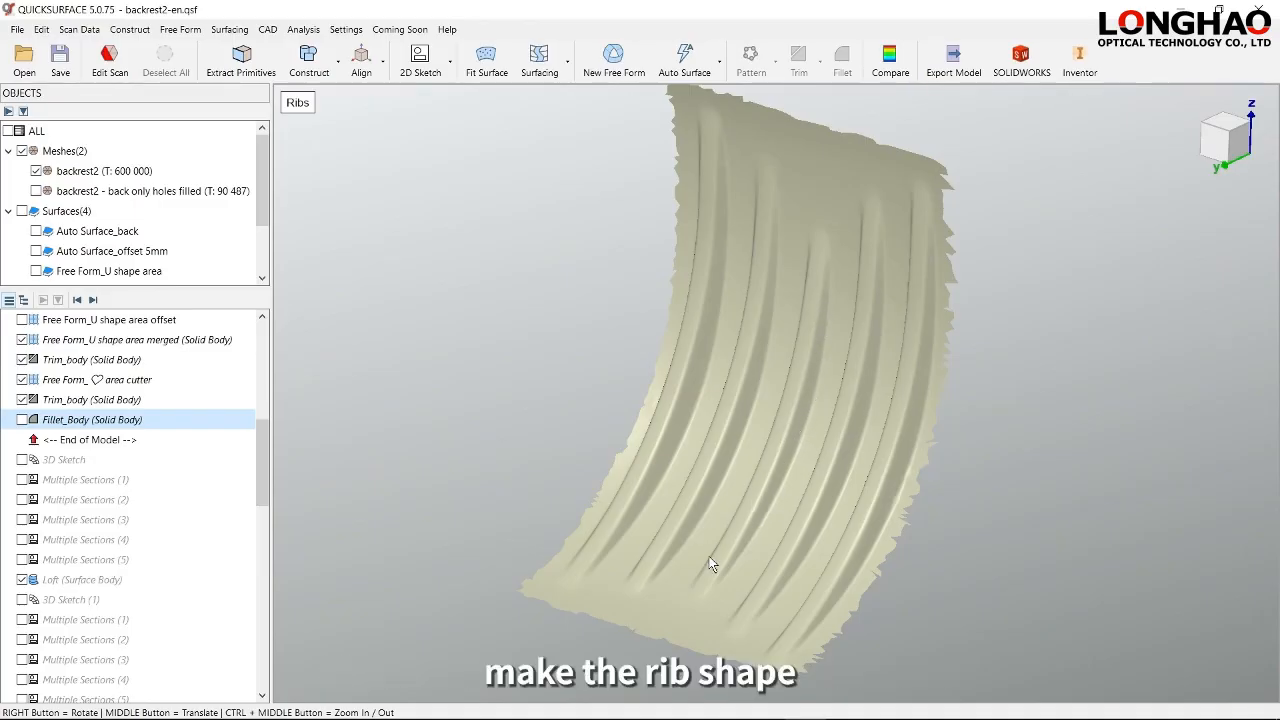
- Advance the history to include the 3D Sketch curve drawn along the middle rib
click(93, 301)
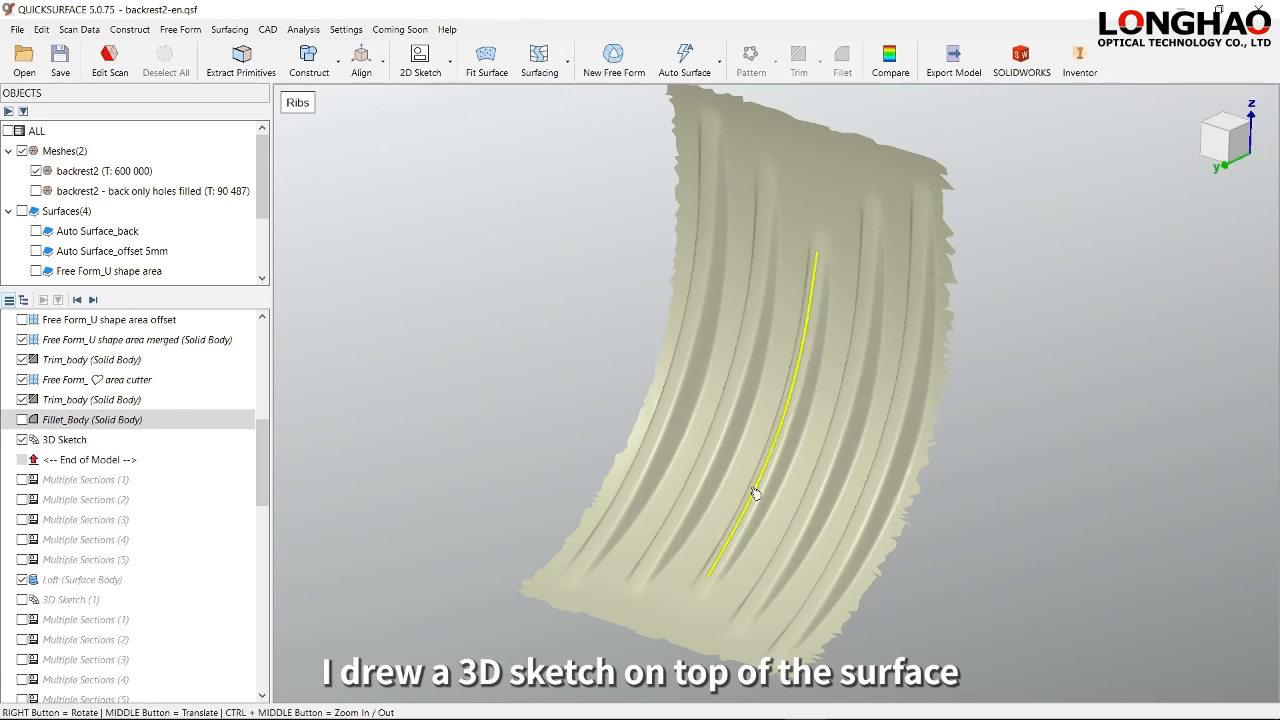
right_drag(760, 485, 808, 520)
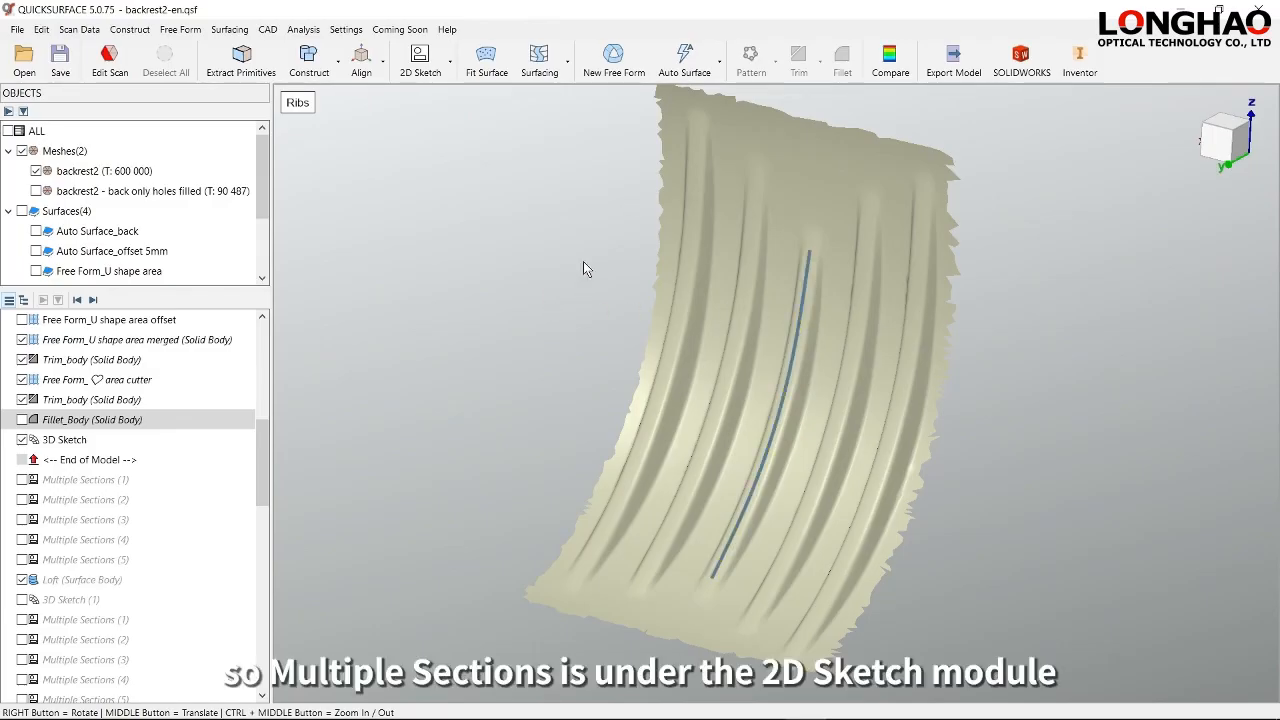
- Start Multiple Sections in Curve guided mode, using the 3D Sketch curve on the middle rib as the guide
click(451, 72)
click(450, 98)
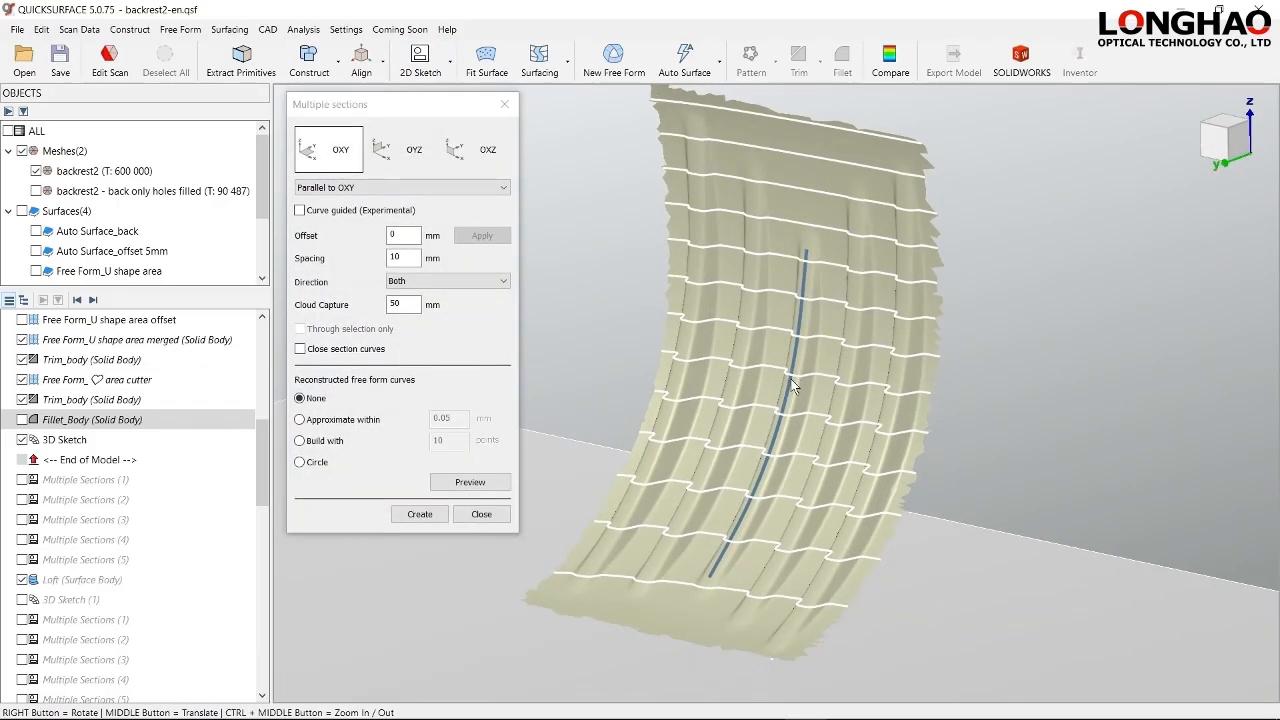
click(300, 211)
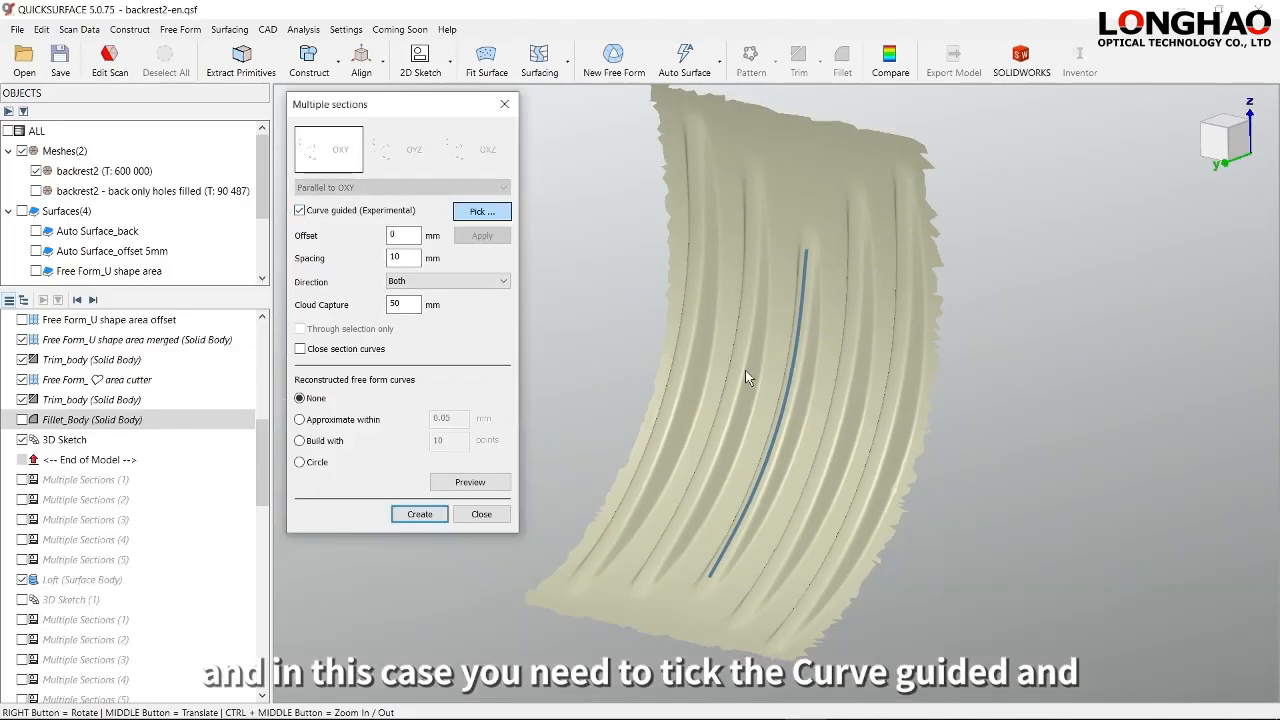
click(794, 393)
mouse_move(820, 415)
right_down()
mouse_move(791, 357)
mouse_move(747, 348)
mouse_move(708, 370)
right_up()
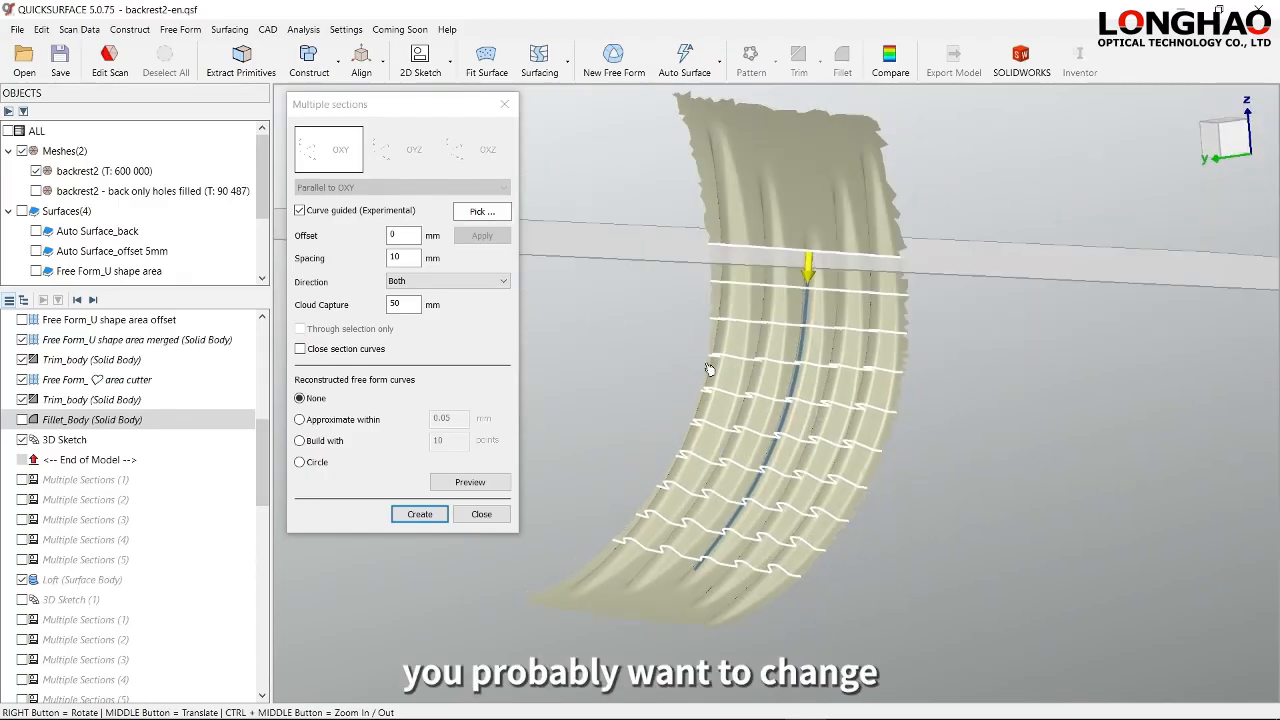
- Set the section spacing to 20 mm and the offset to 8 mm, and apply them to the curve-guided sections
double_click(396, 258)
text(2)
double_click(392, 236)
text(8)
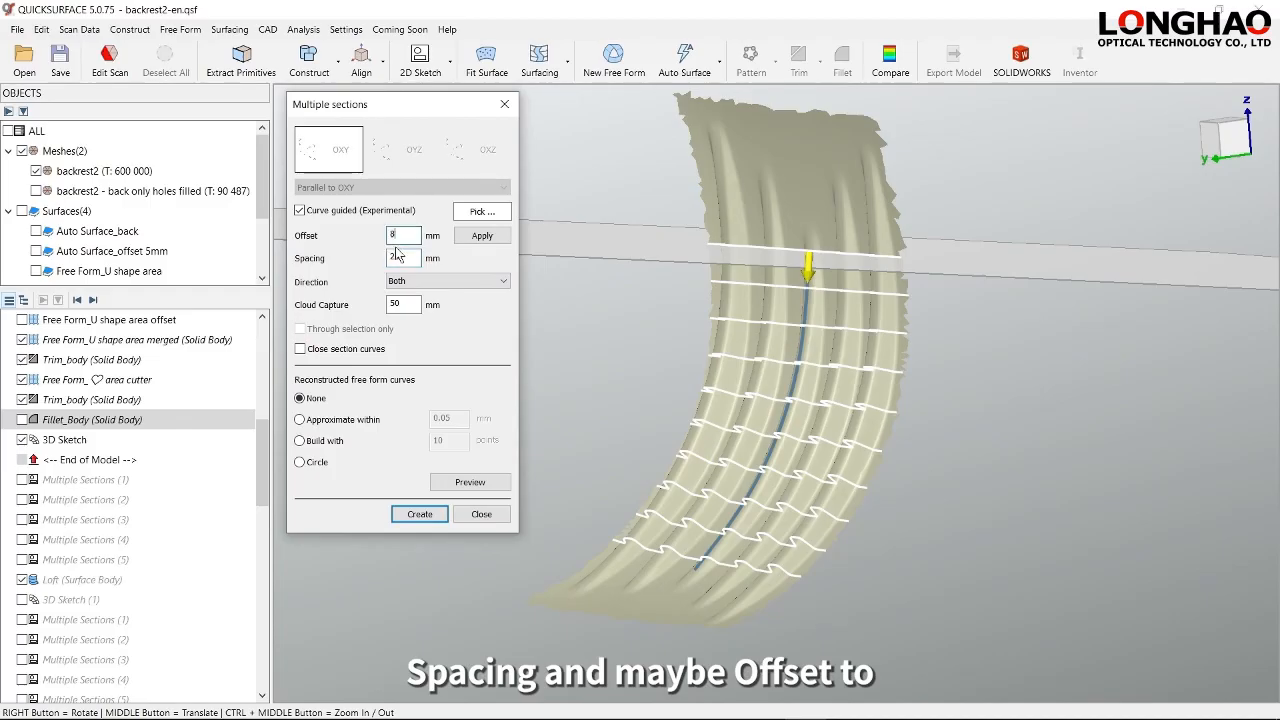
click(482, 235)
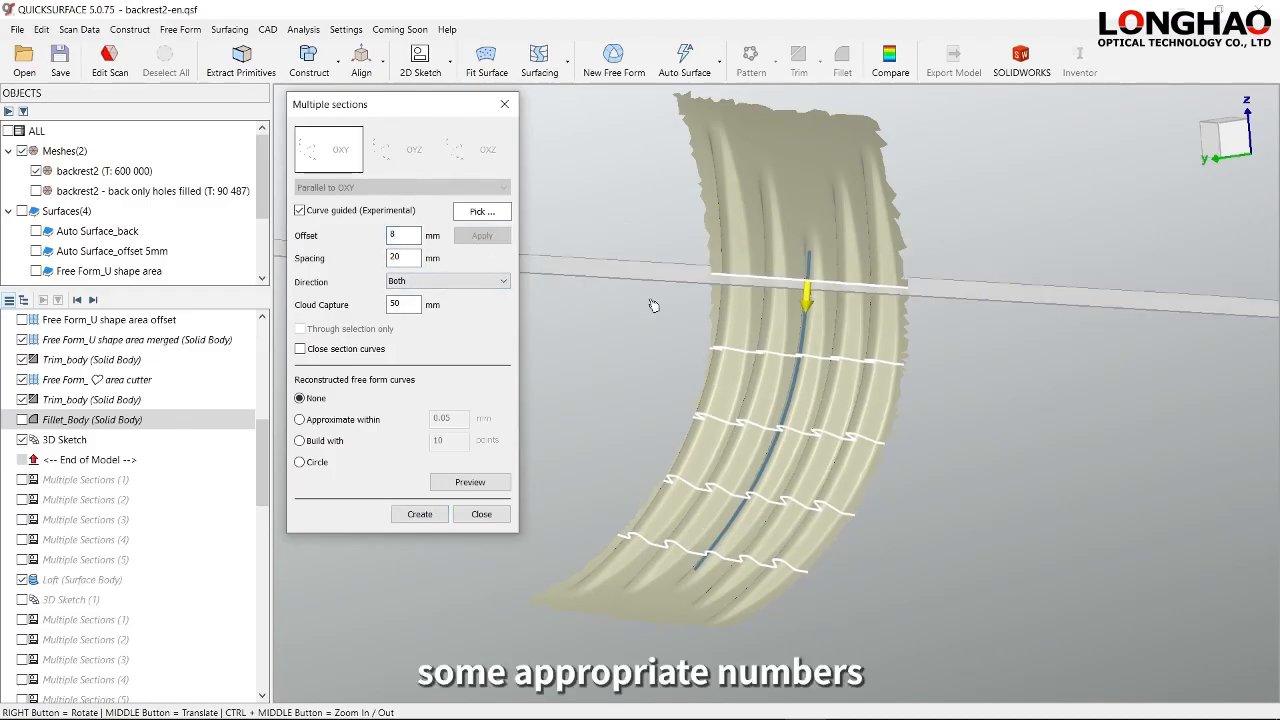
- Inspect the curve-guided section cuts along the middle rib from several angles, and close Multiple Sections without creating them
right_drag(782, 362, 814, 338)
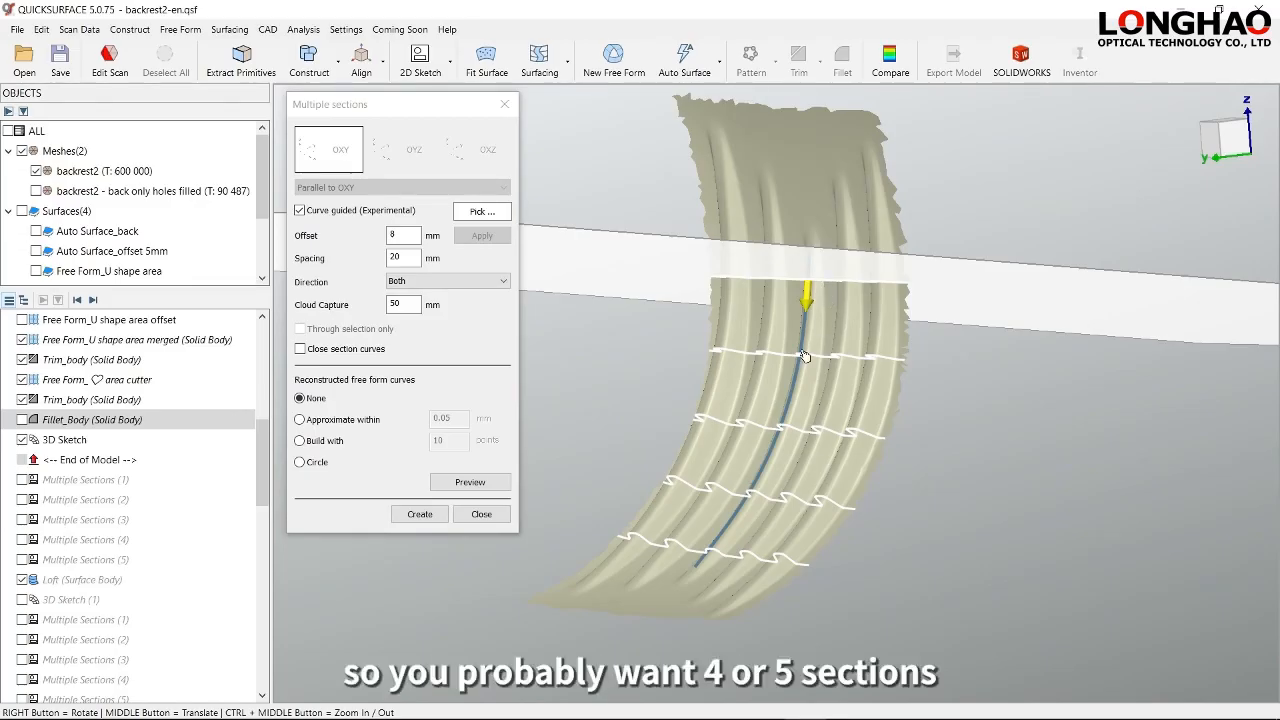
right_drag(723, 545, 813, 478)
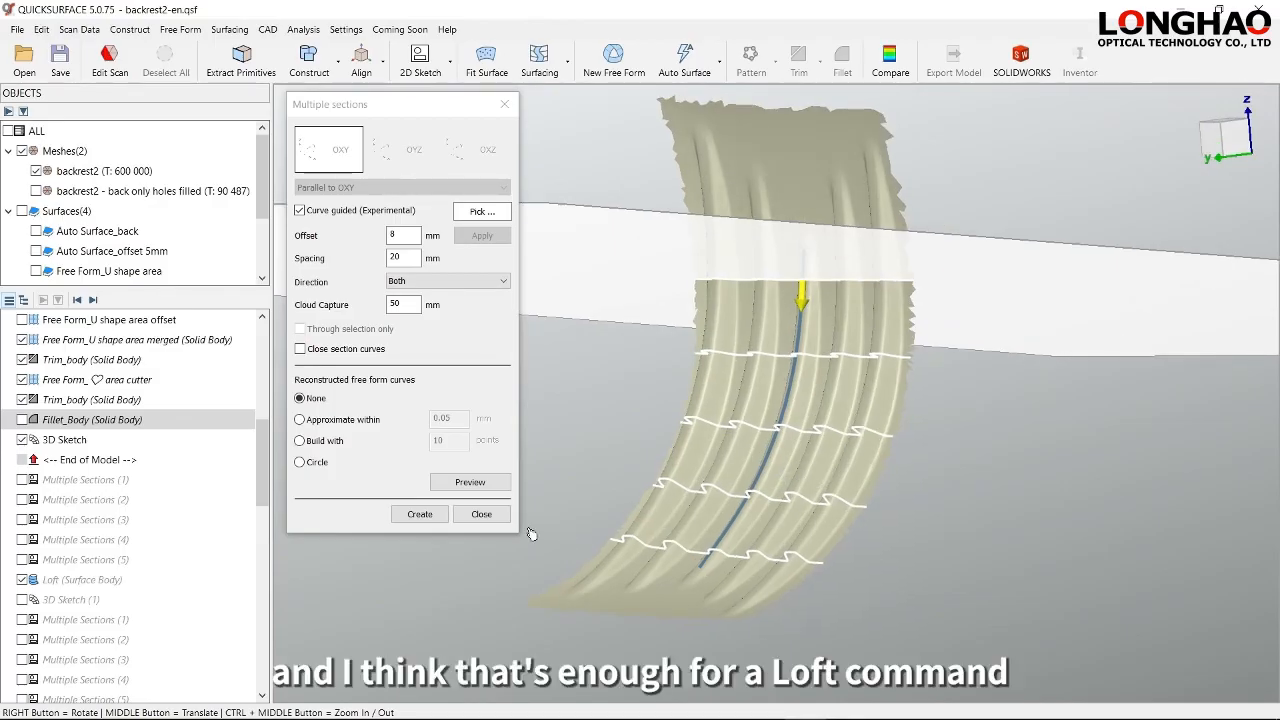
click(483, 514)
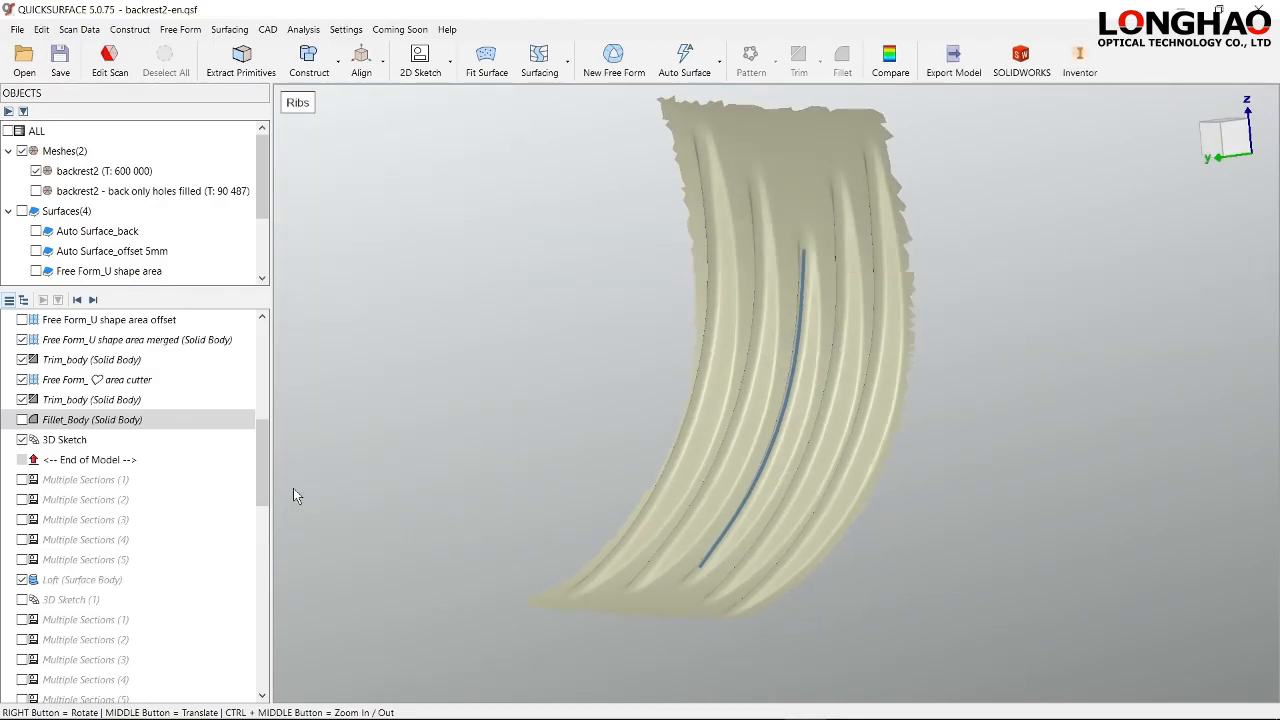
- Advance the history to include the section sketches Multiple Sections (1) to (5) along the middle rib
click(93, 300)
click(93, 300)
click(93, 300)
click(93, 300)
click(93, 300)
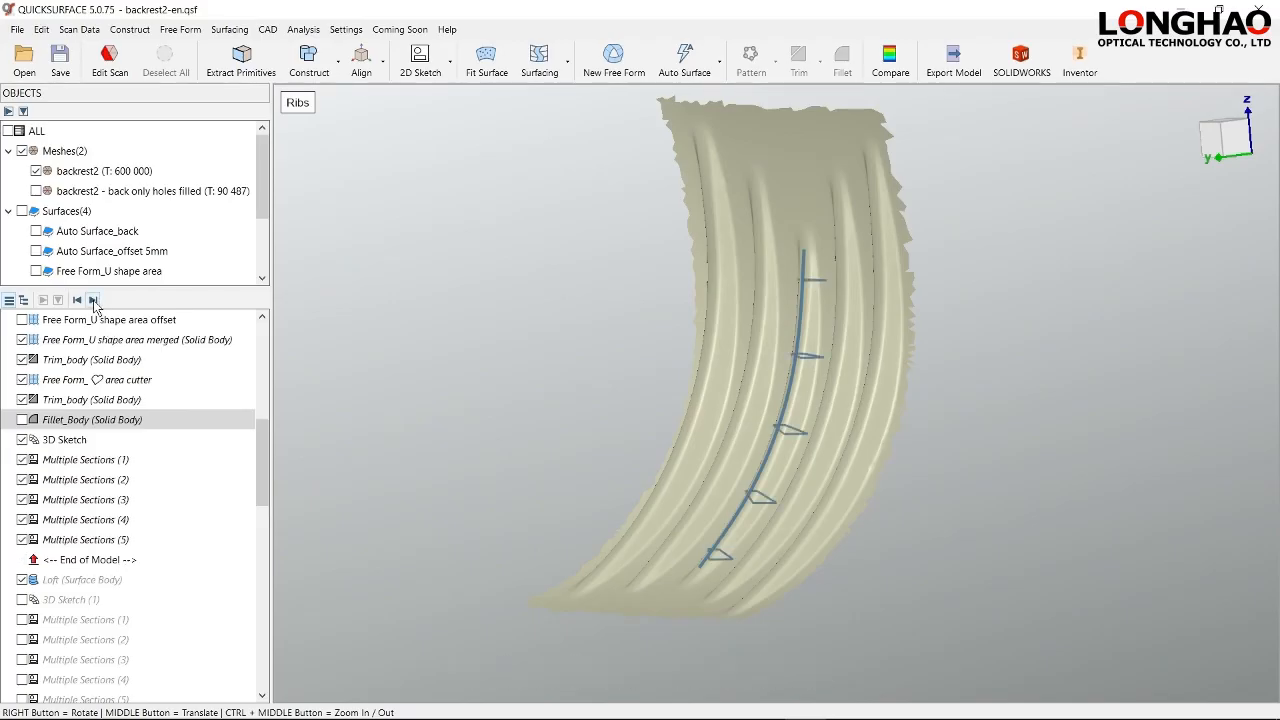
right_drag(720, 382, 851, 412)
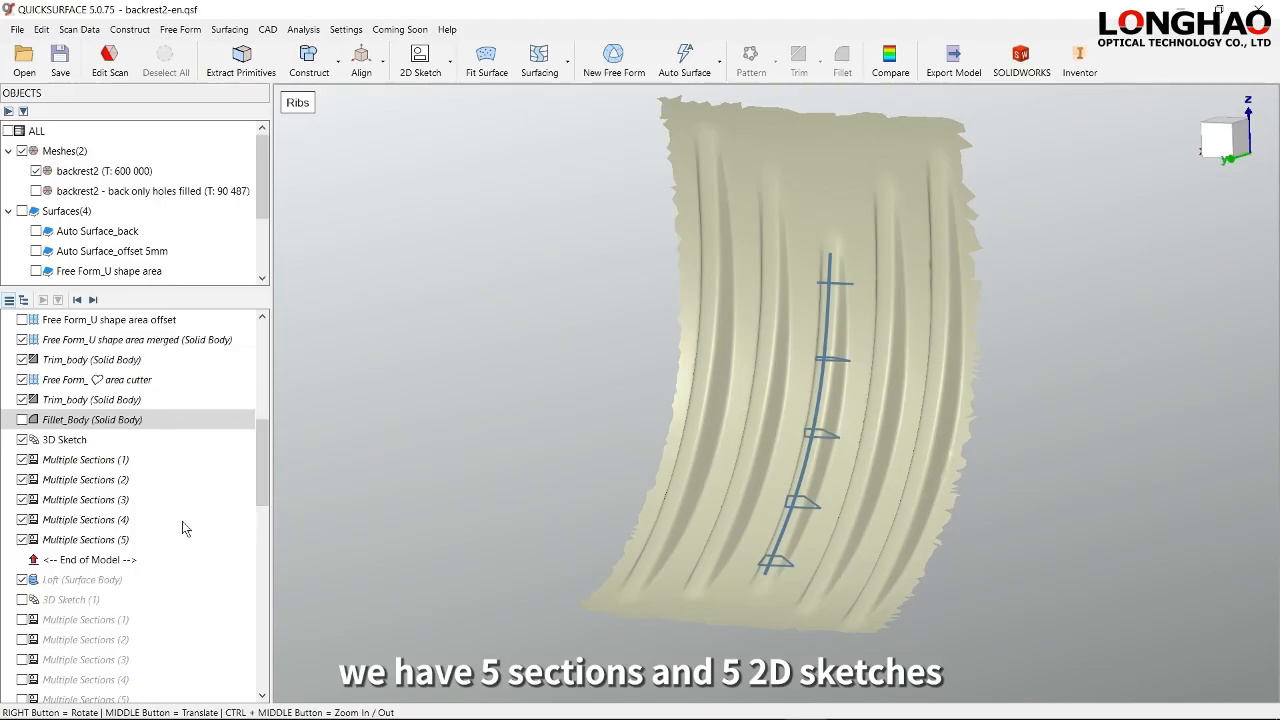
- Hide the middle rib's section sketches Multiple Sections (1), (3), (4) and (5), leaving only (2) displayed
click(22, 459)
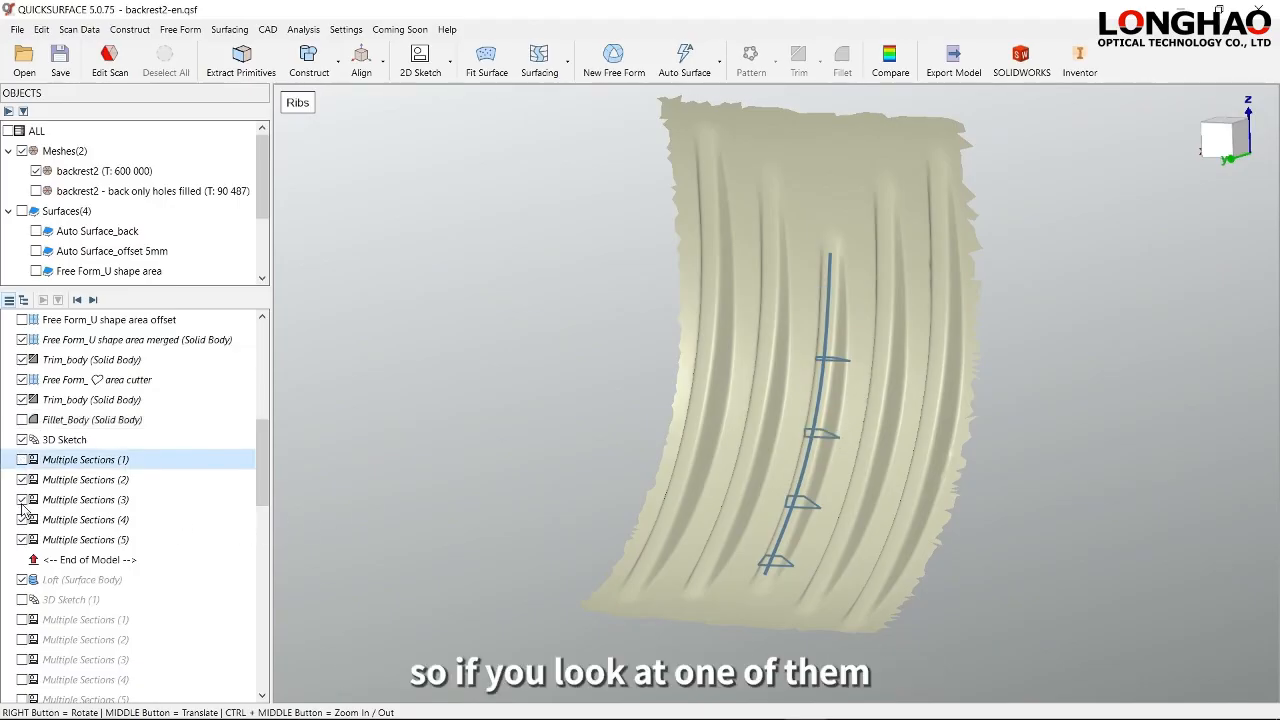
click(22, 499)
click(22, 519)
click(22, 539)
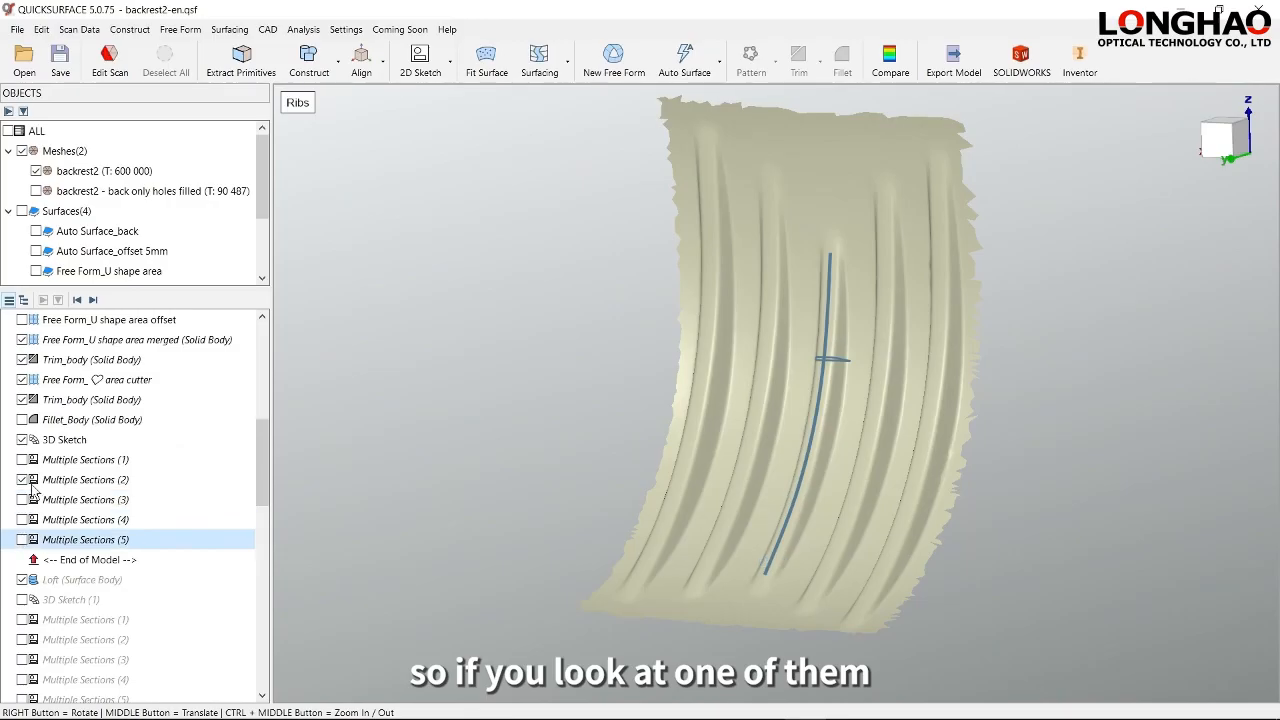
- Open the Multiple Sections (2) sketch, examine its closed profile against the section points with the mesh hidden, and cancel the edit
click(66, 480)
double_click(66, 482)
scroll(657, 417, up, 3)
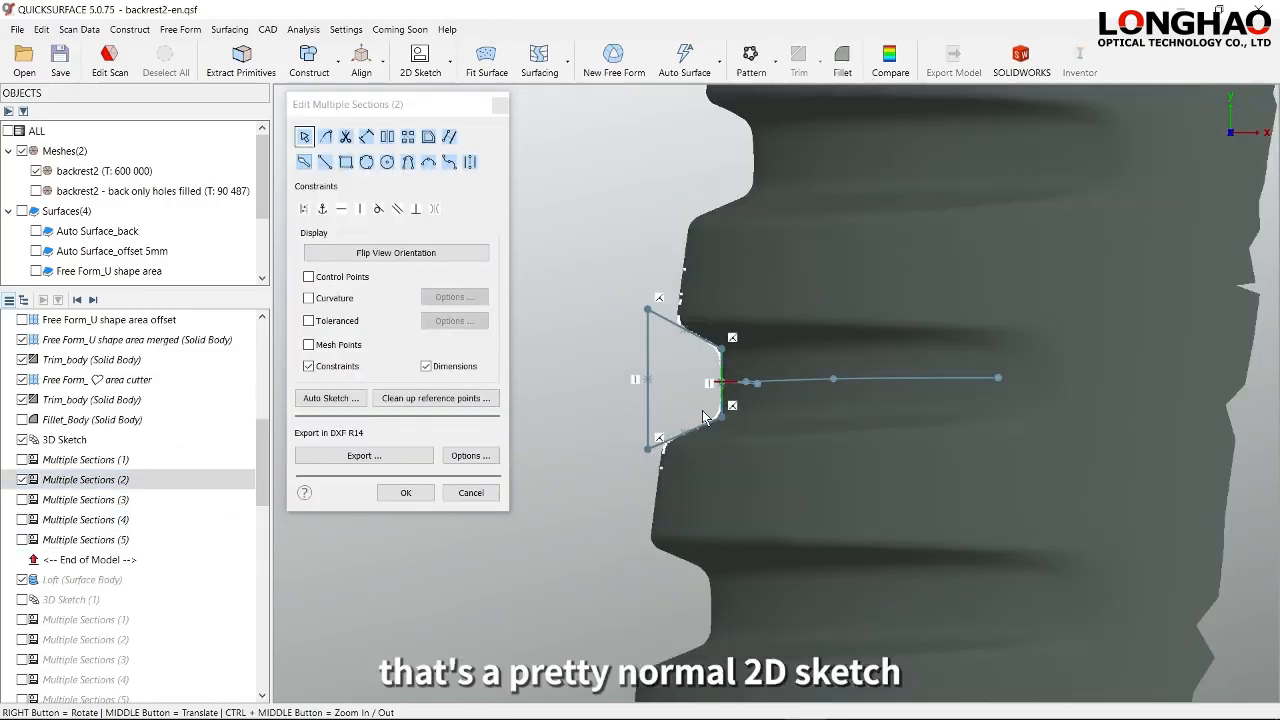
scroll(731, 427, up, 2)
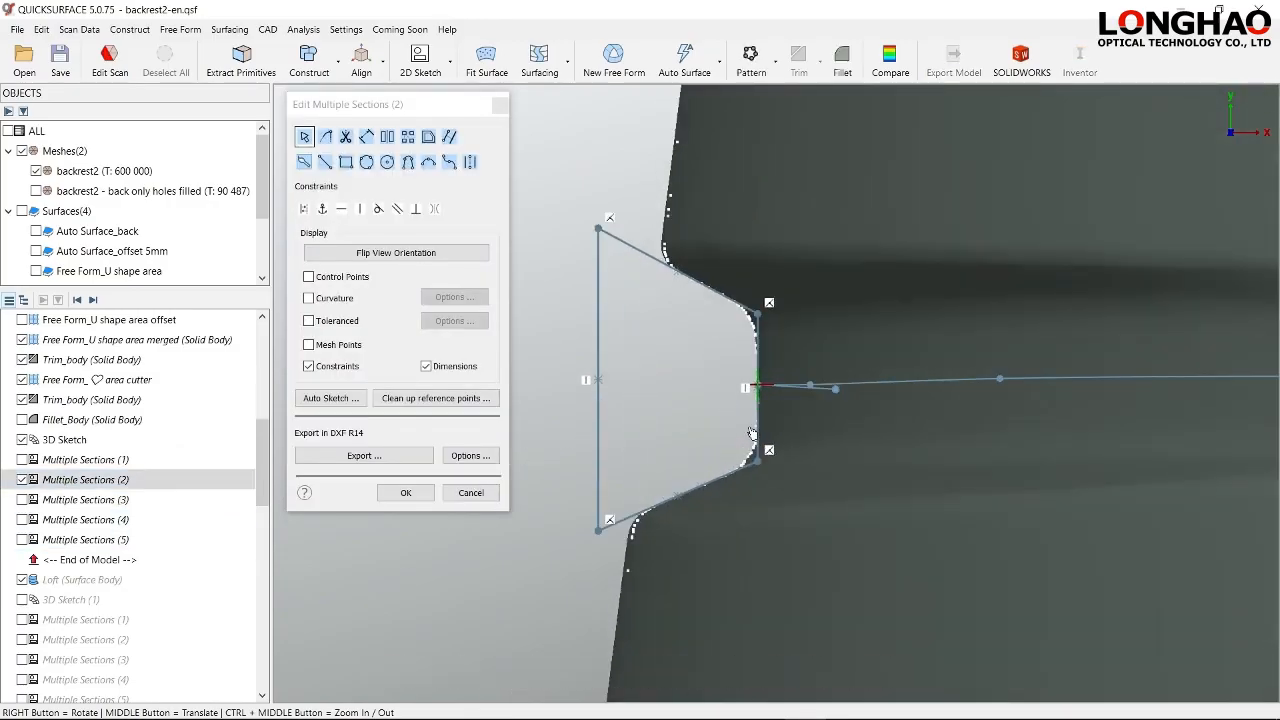
key(space)
middle_drag(752, 432, 790, 439)
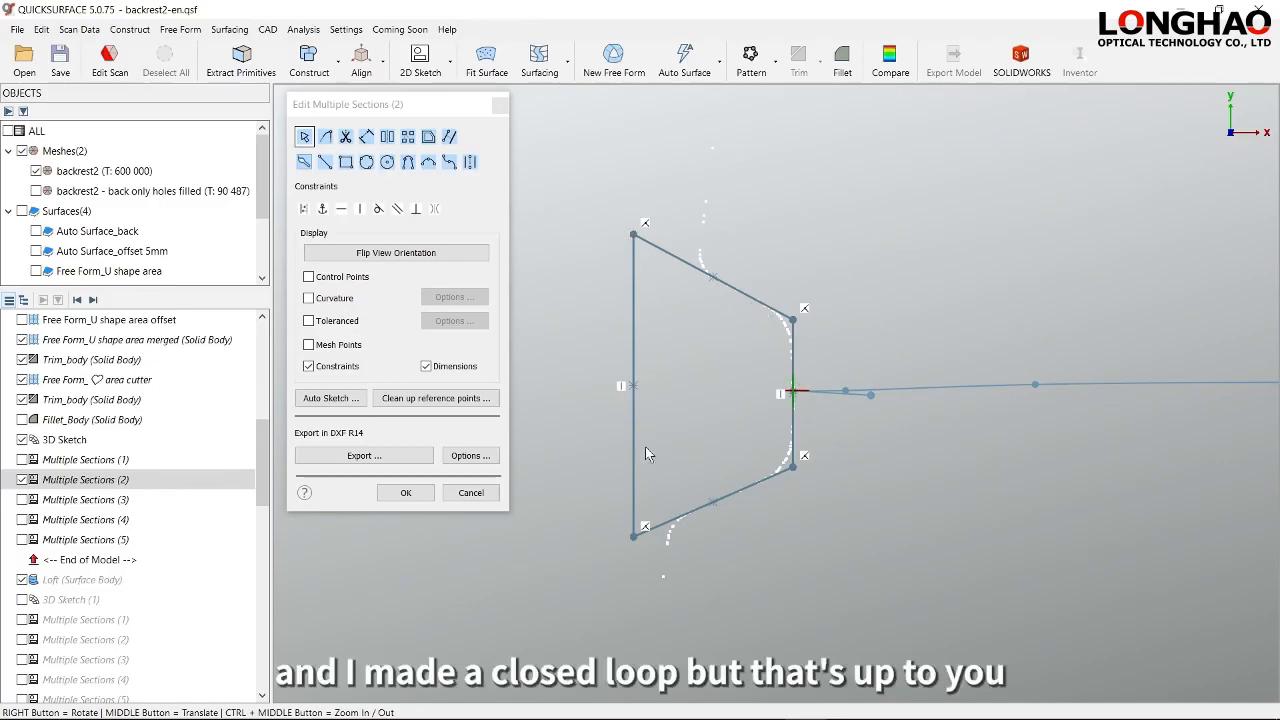
click(492, 495)
- Show the section sketches Multiple Sections (1), (3), (4) and (5) on the middle rib again
click(64, 458)
click(23, 499)
click(23, 519)
click(23, 539)
right_drag(700, 540, 675, 557)
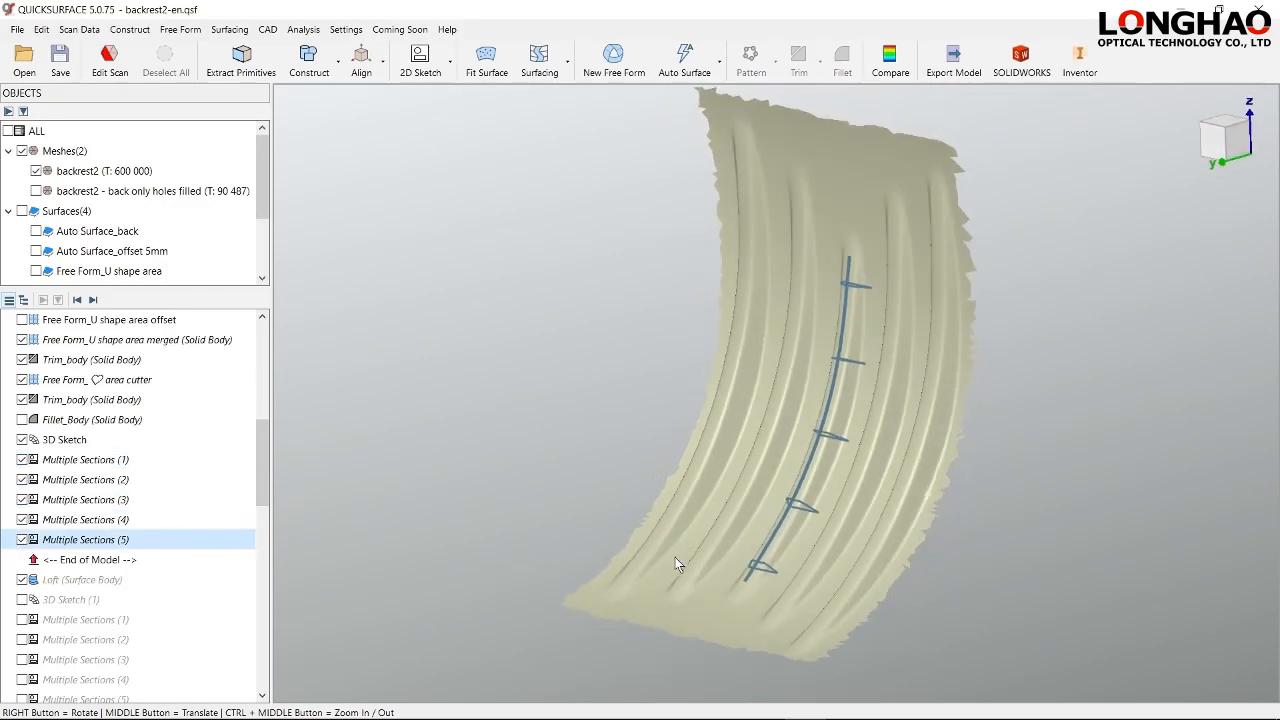
- Advance the history to include the Loft surface through the middle rib's five sections, and view it against the scan
click(93, 300)
right_drag(848, 418, 937, 434)
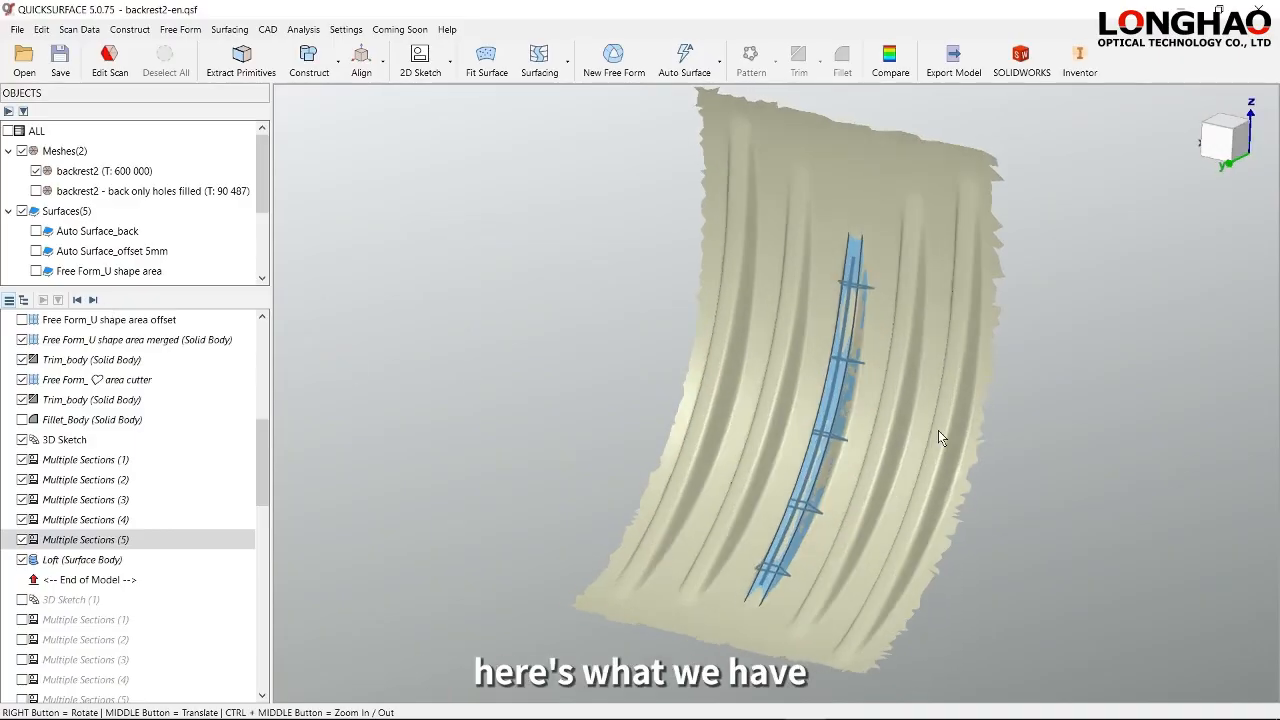
right_drag(850, 403, 770, 392)
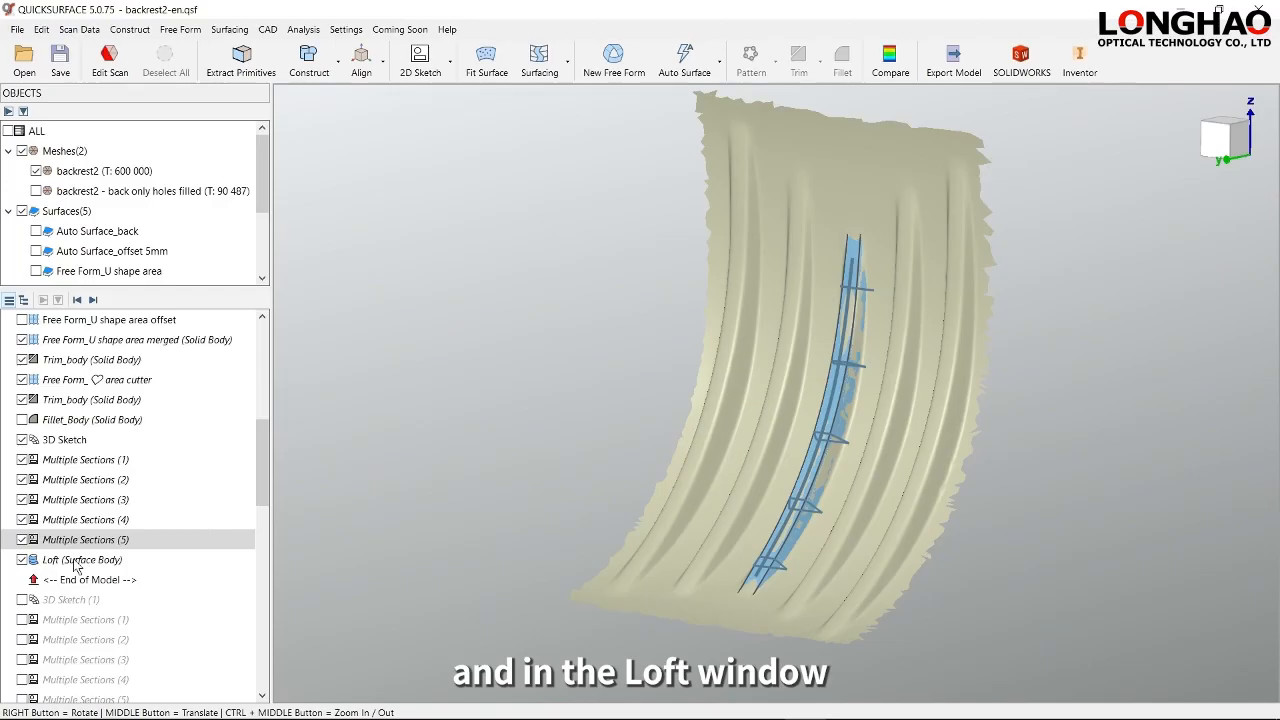
- Edit the middle rib's Loft to compare an expansion of 0 mm with one of 16 mm, and cancel the edit
double_click(78, 560)
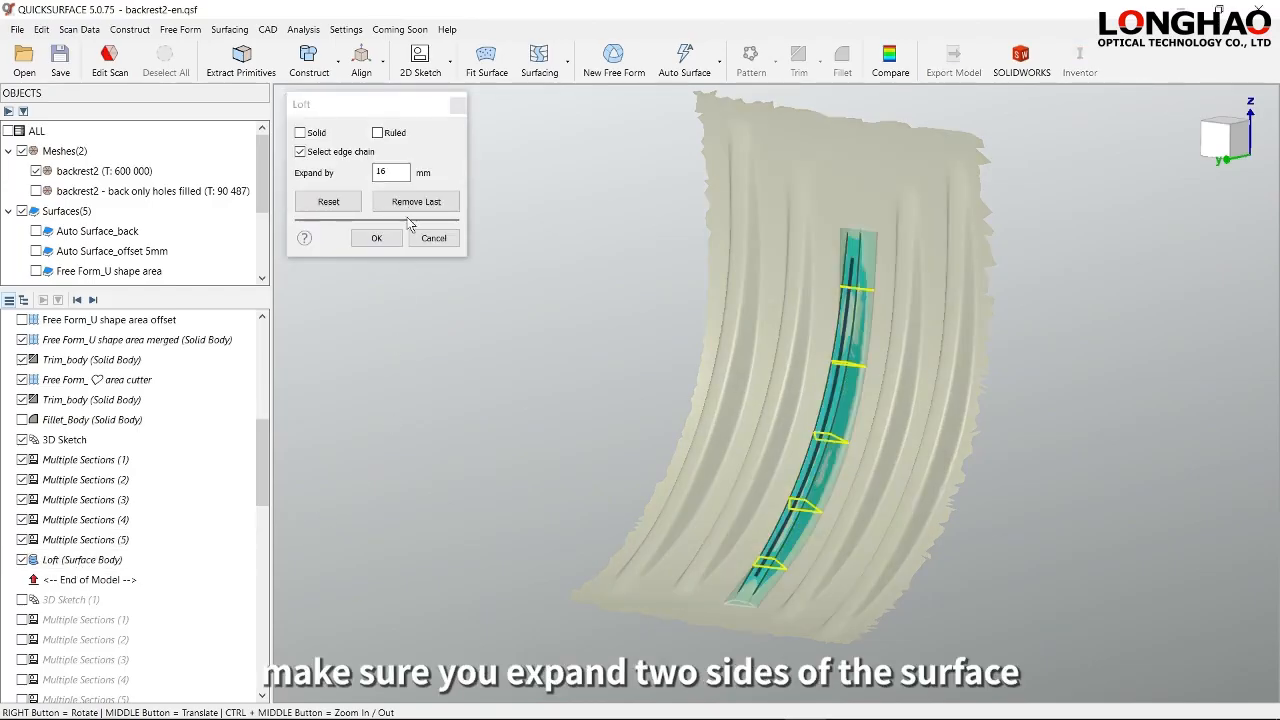
double_click(378, 172)
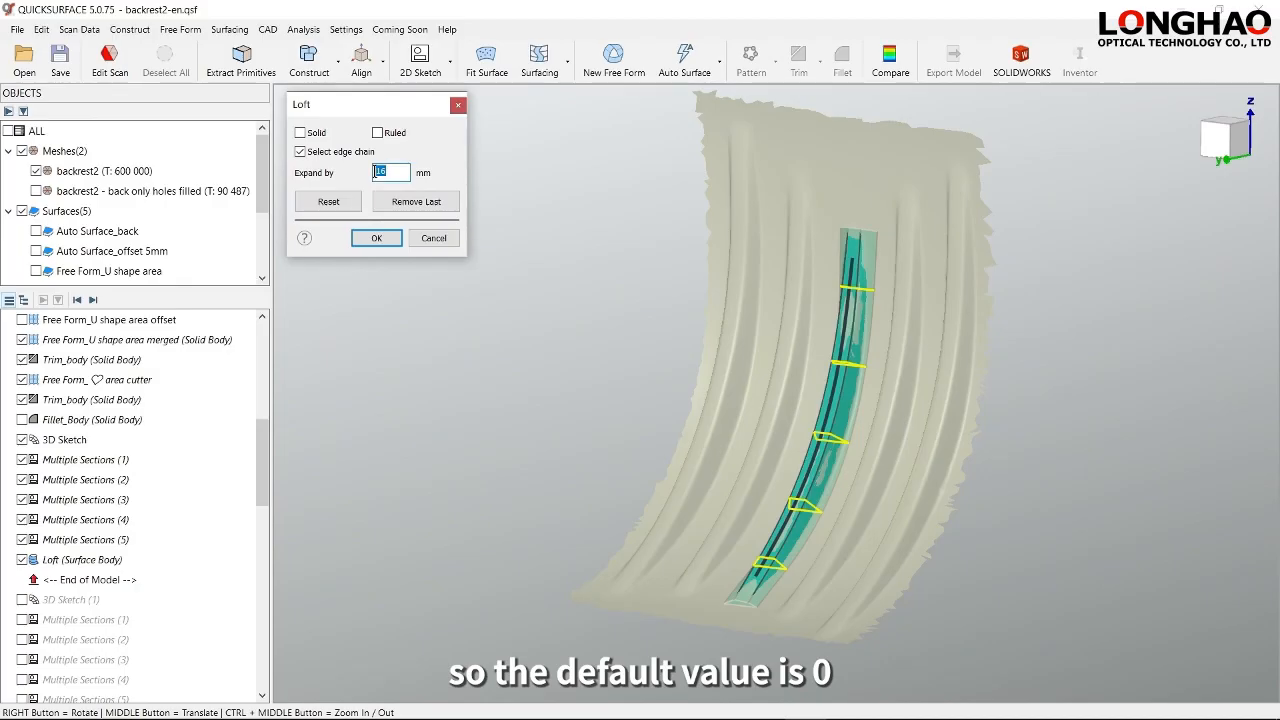
text(0)
right_drag(861, 349, 872, 363)
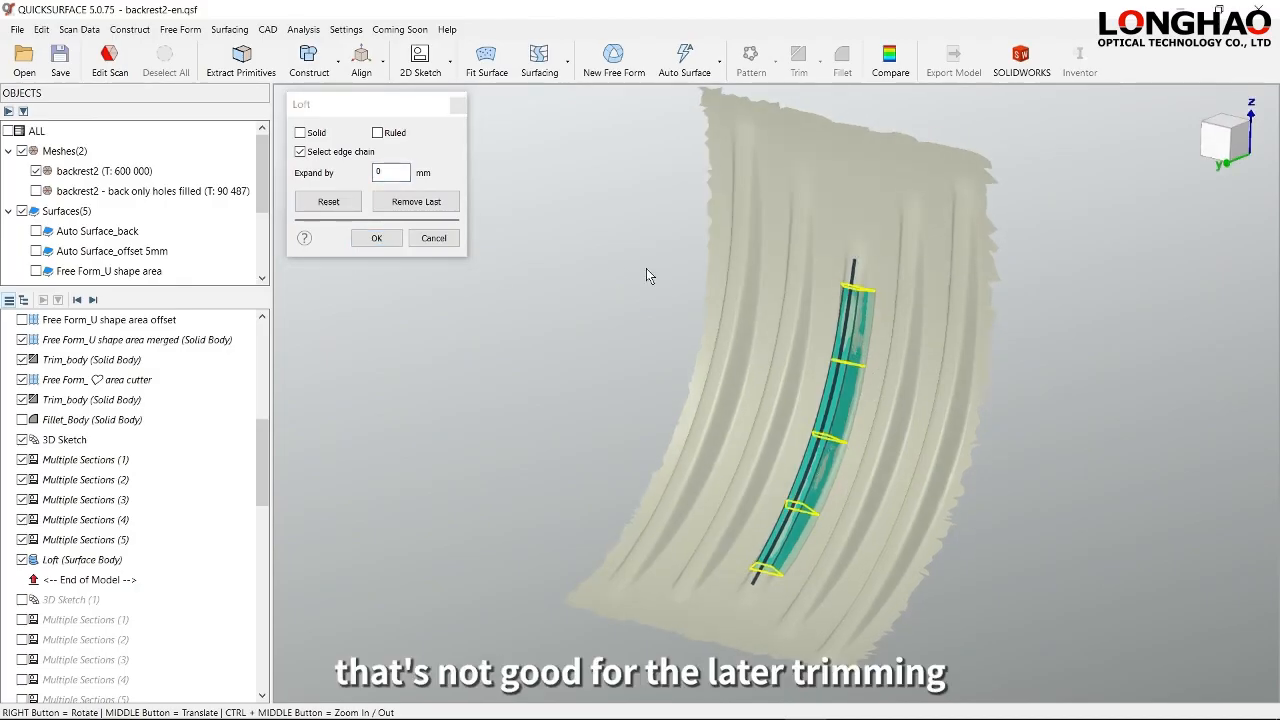
double_click(390, 172)
text(16)
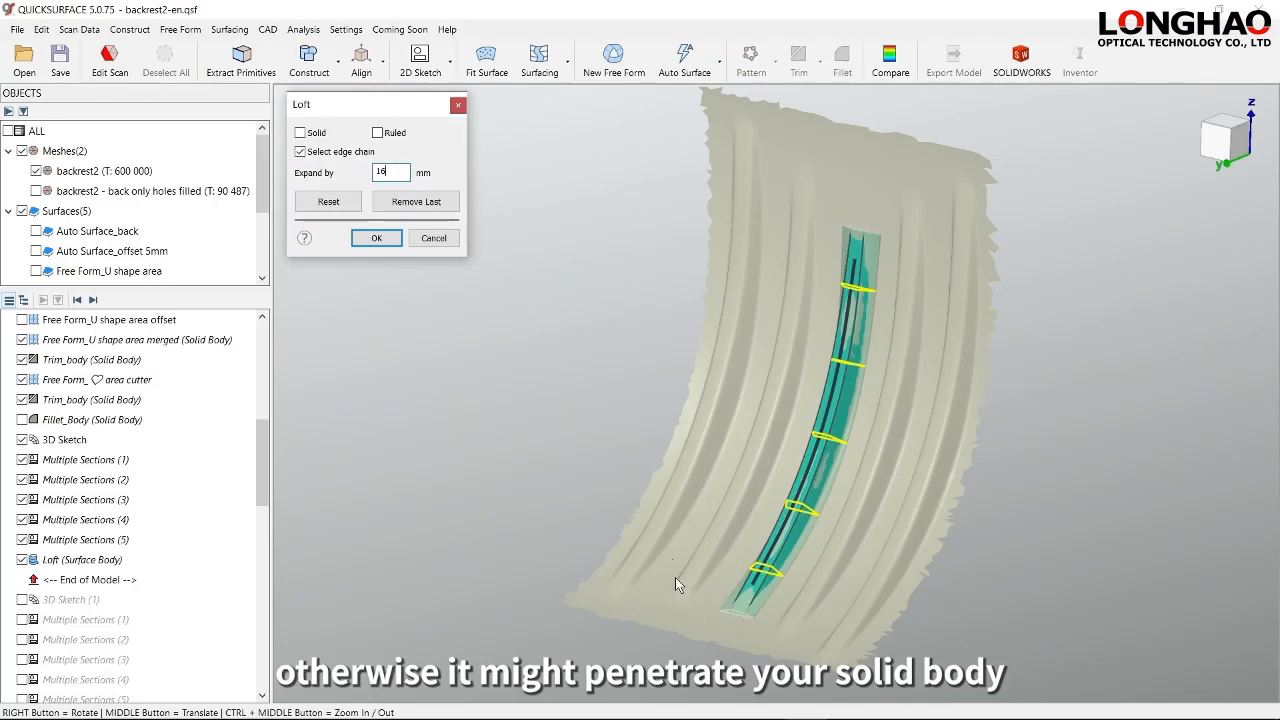
click(434, 238)
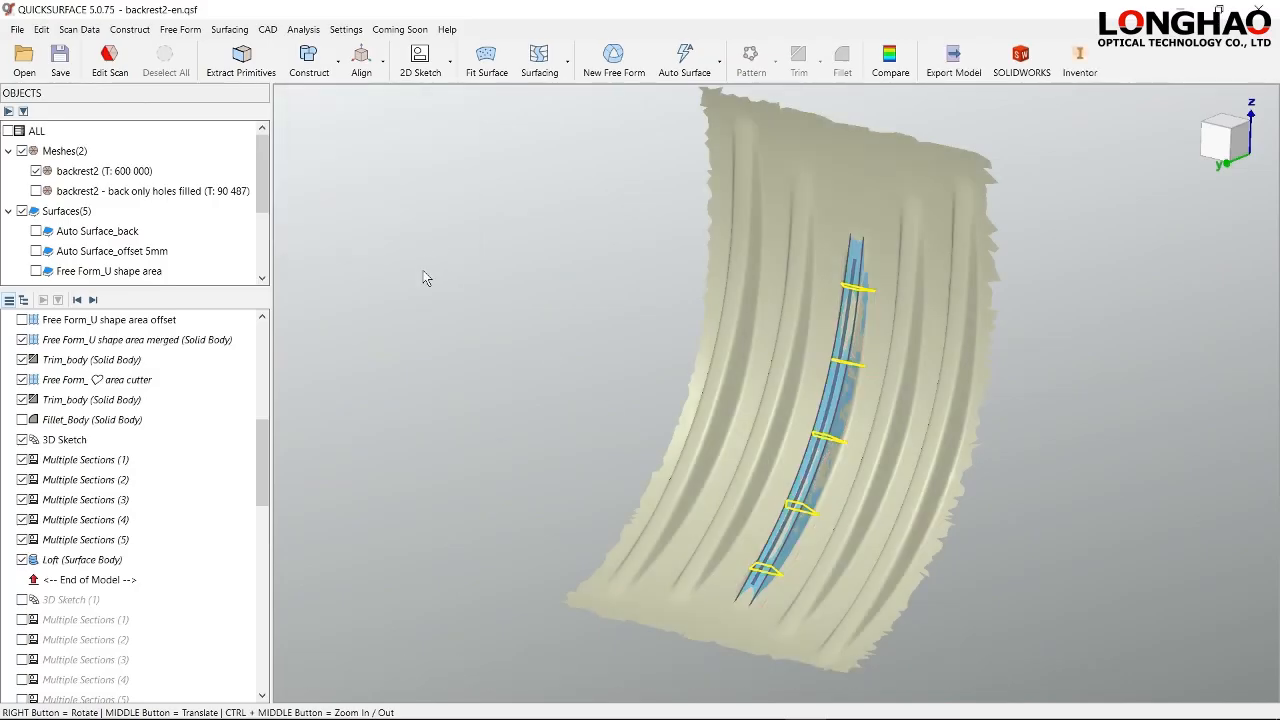
- Enable the history through Loft (4) to include the other rib lofts, and hide all sketches
drag(261, 437, 266, 573)
right_click(65, 541)
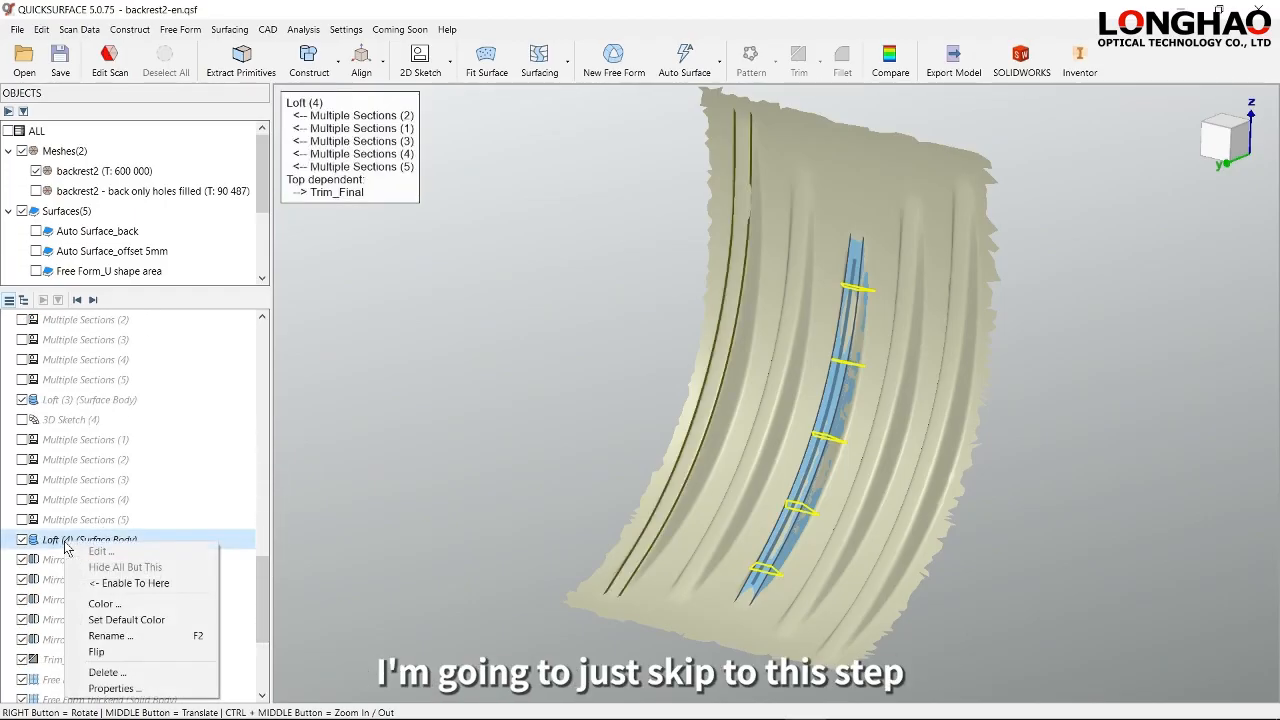
click(129, 585)
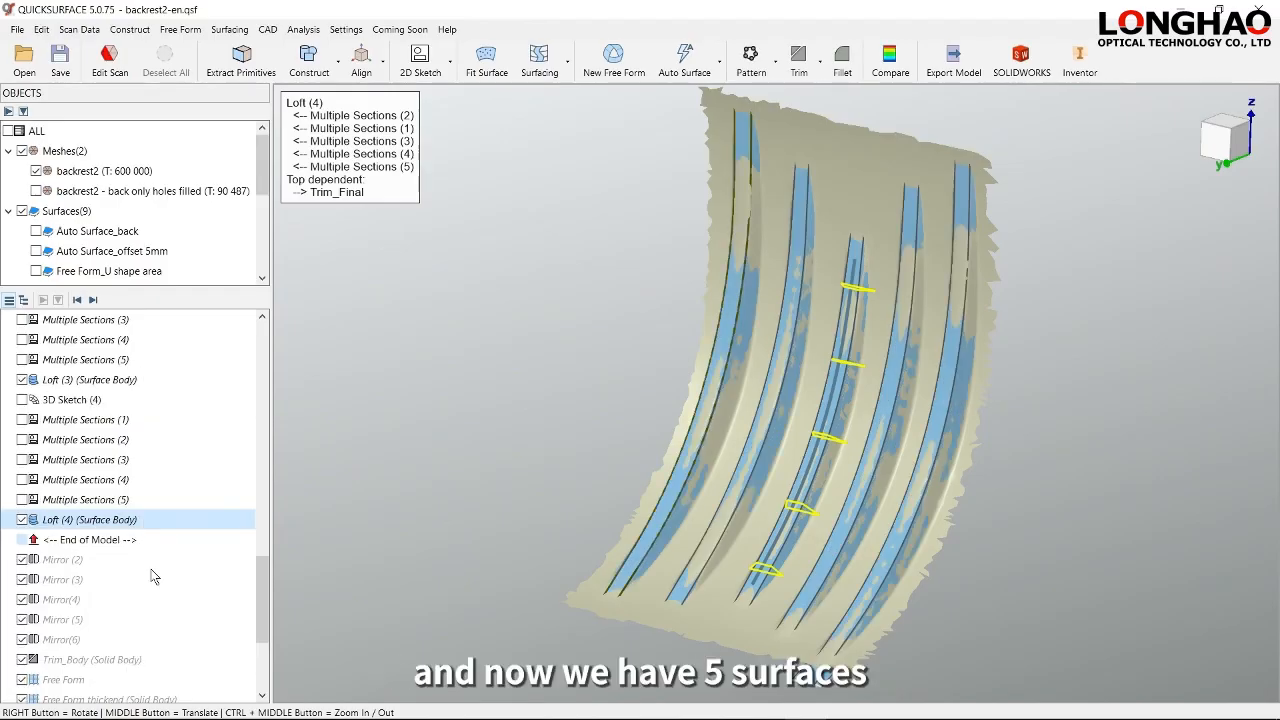
scroll(89, 256, down, 4)
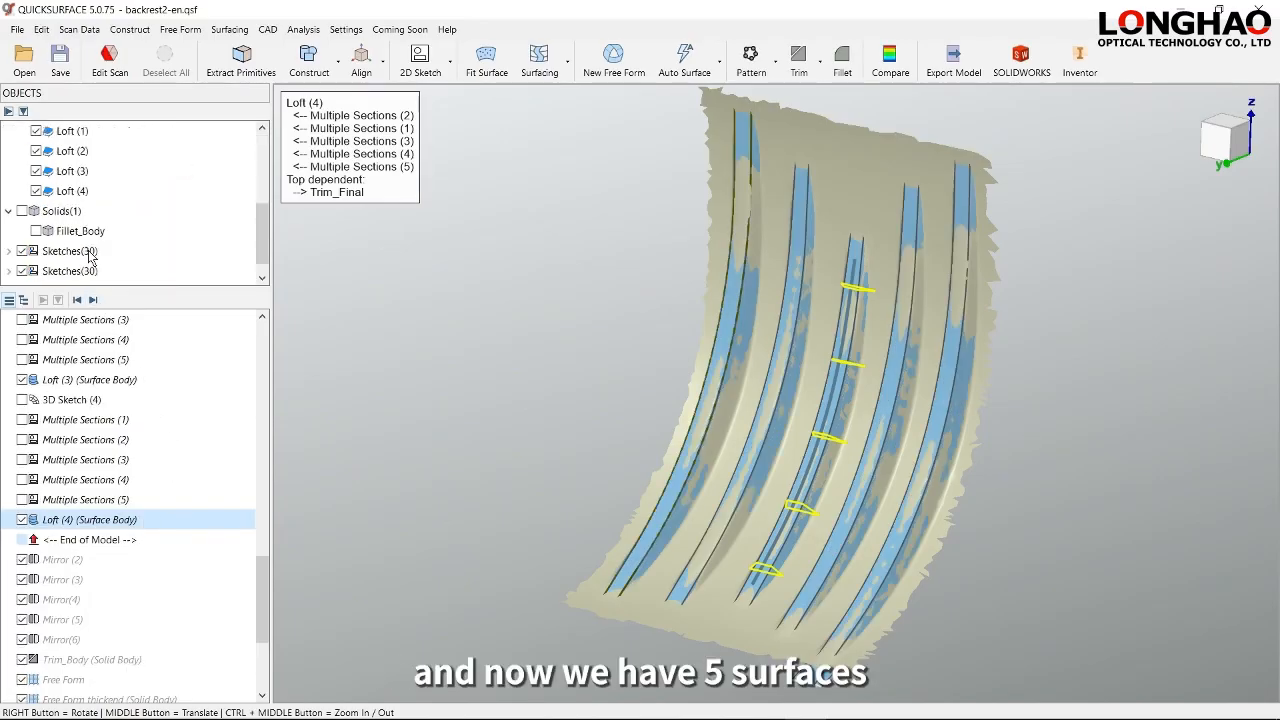
click(22, 251)
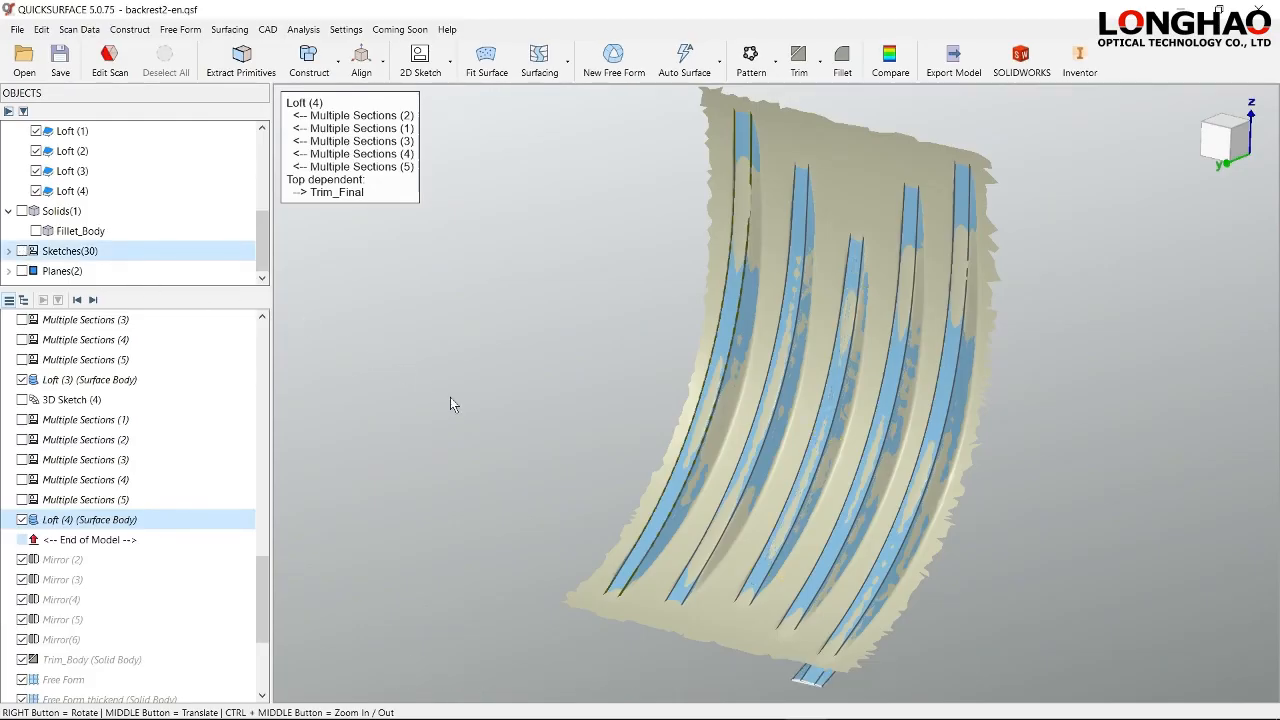
- Unhide the rest of the backrest2 mesh in Edit Scan and close the scan editor
click(112, 68)
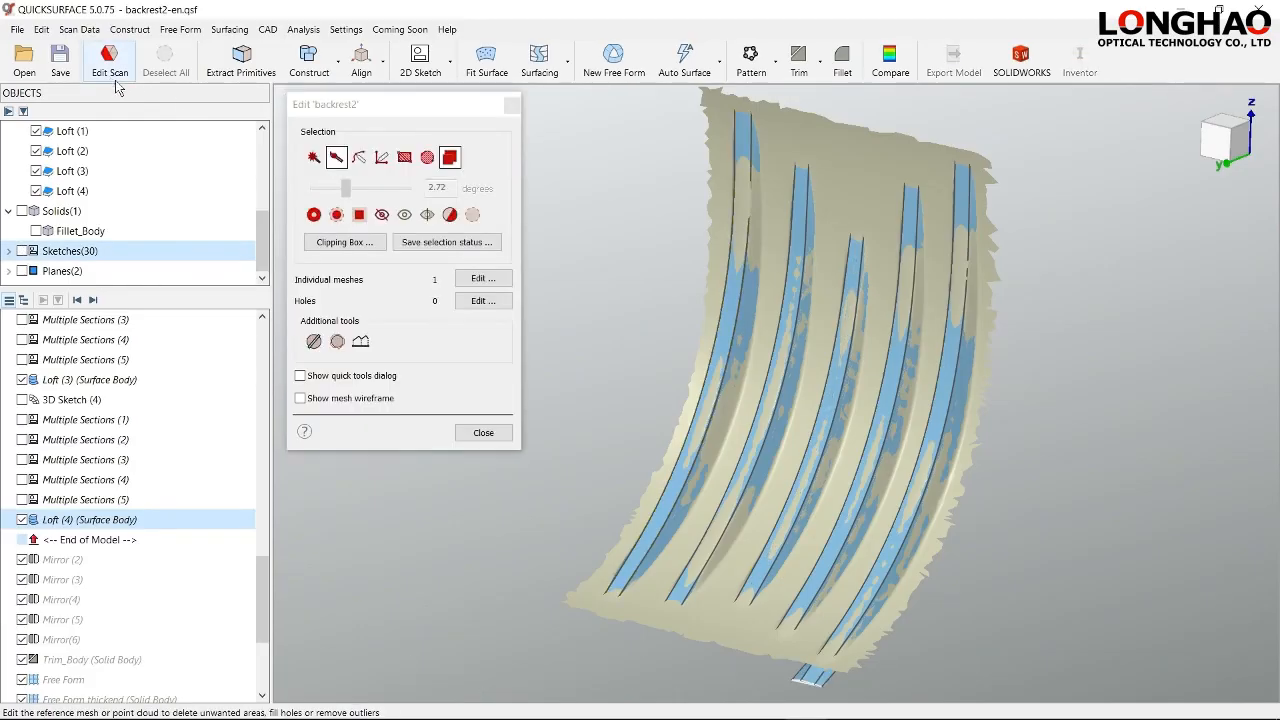
click(404, 214)
scroll(805, 457, down, 5)
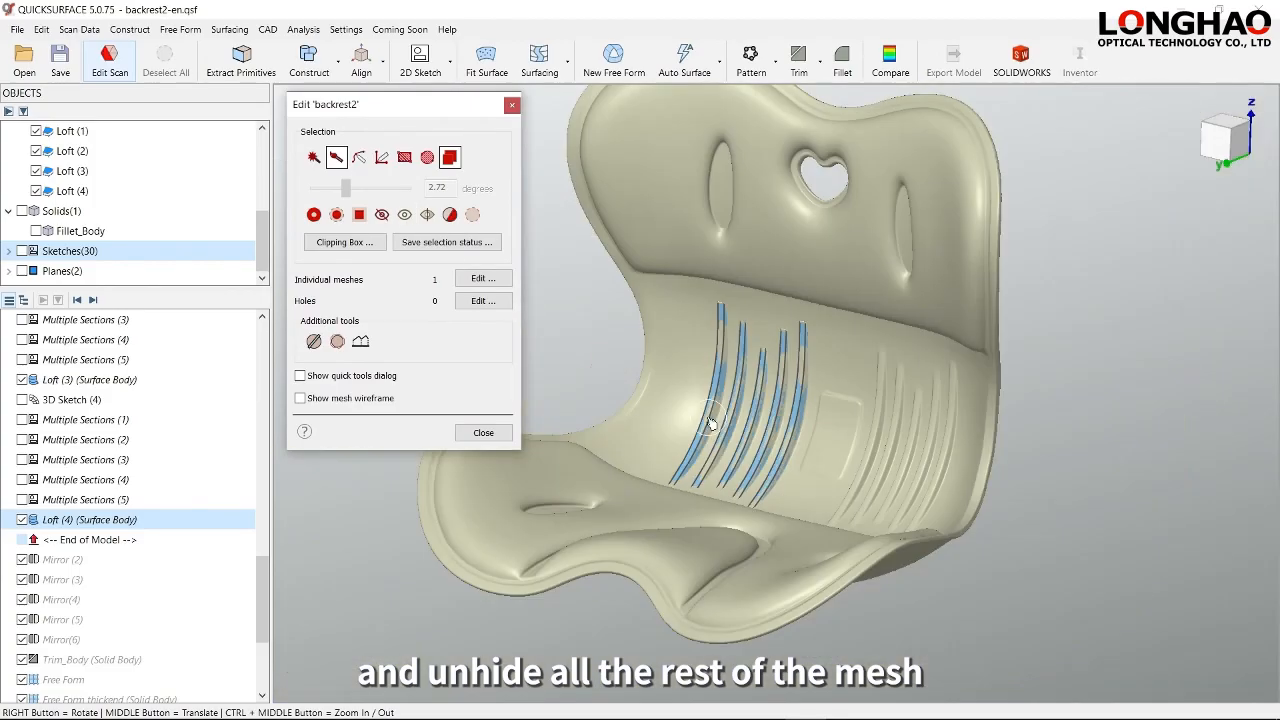
click(483, 432)
- Advance the history to include the five mirrored rib surfaces, Mirror (2) to Mirror(6)
click(94, 300)
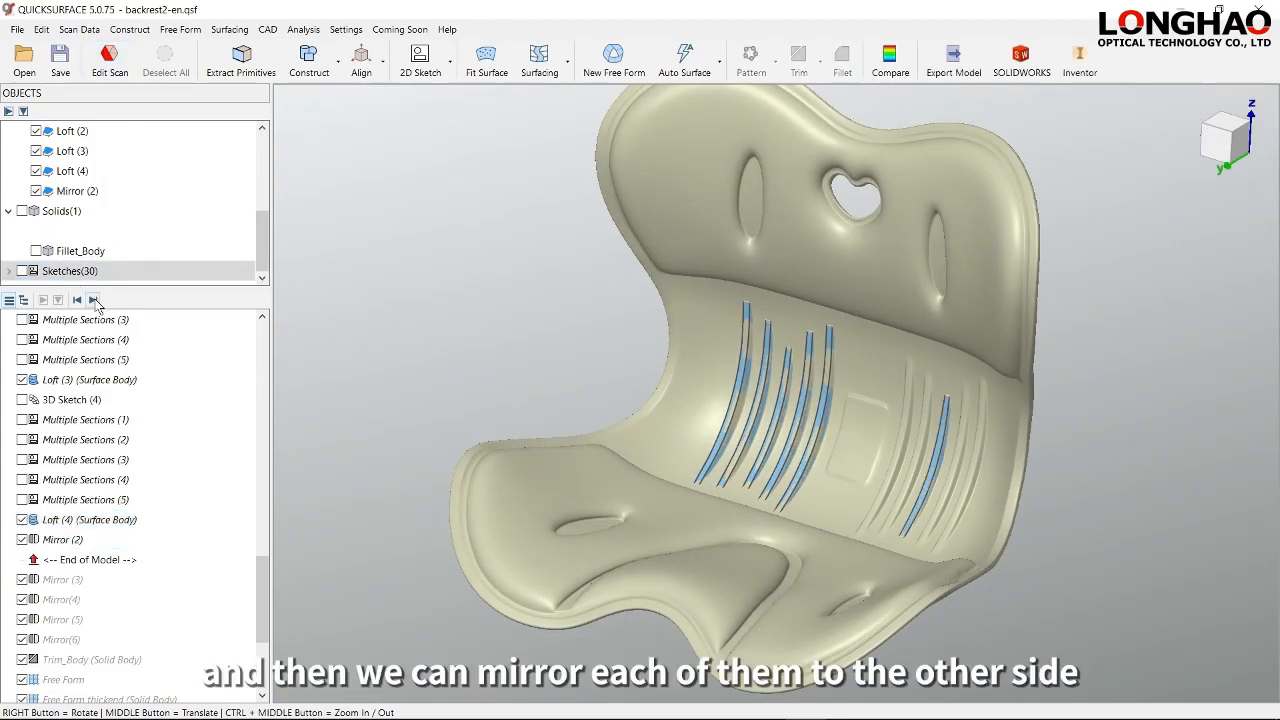
click(94, 300)
click(94, 300)
click(94, 300)
click(94, 300)
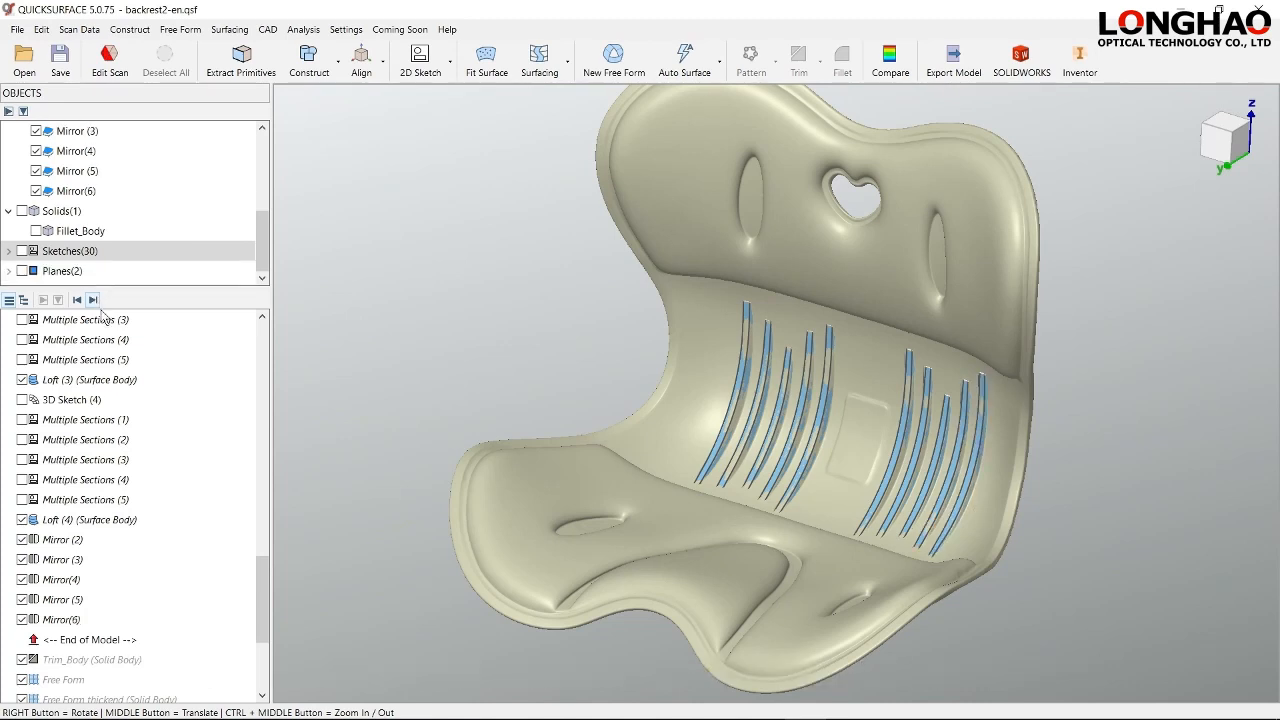
- Advance the history to include the Trim_Body feature that trims the ribs into the body, and hide that solid
scroll(210, 525, down, 2)
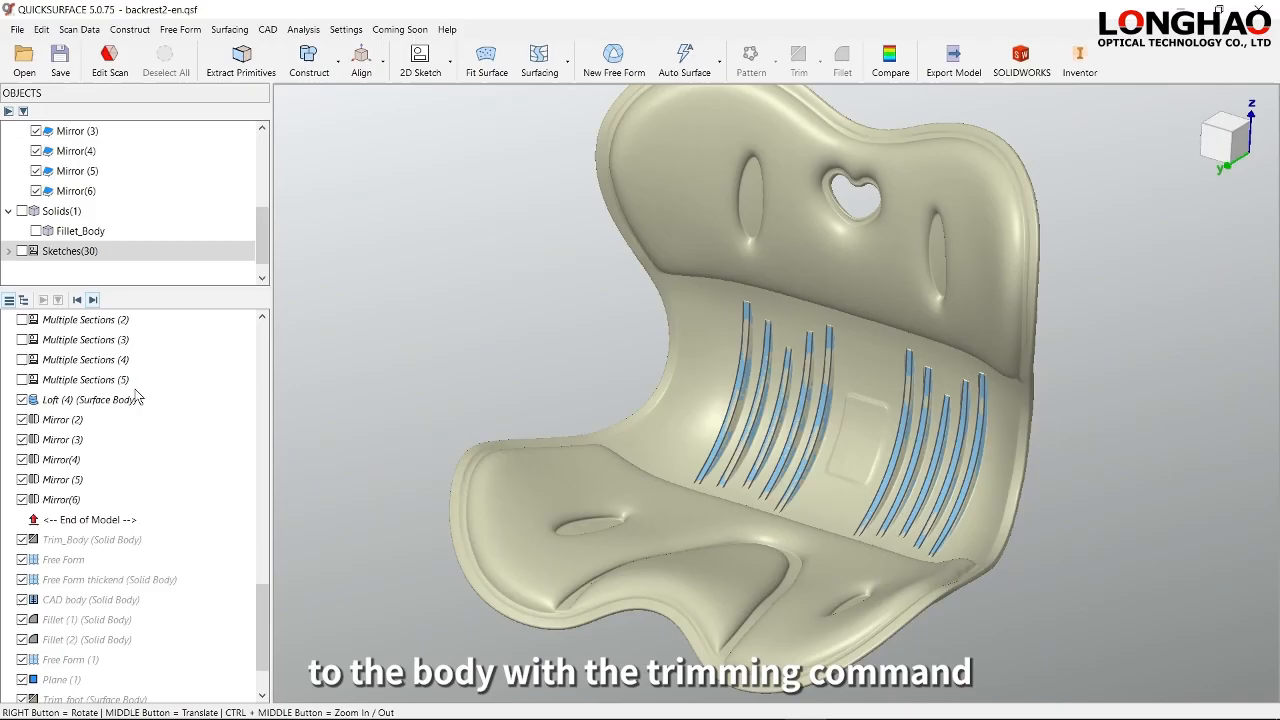
double_click(73, 541)
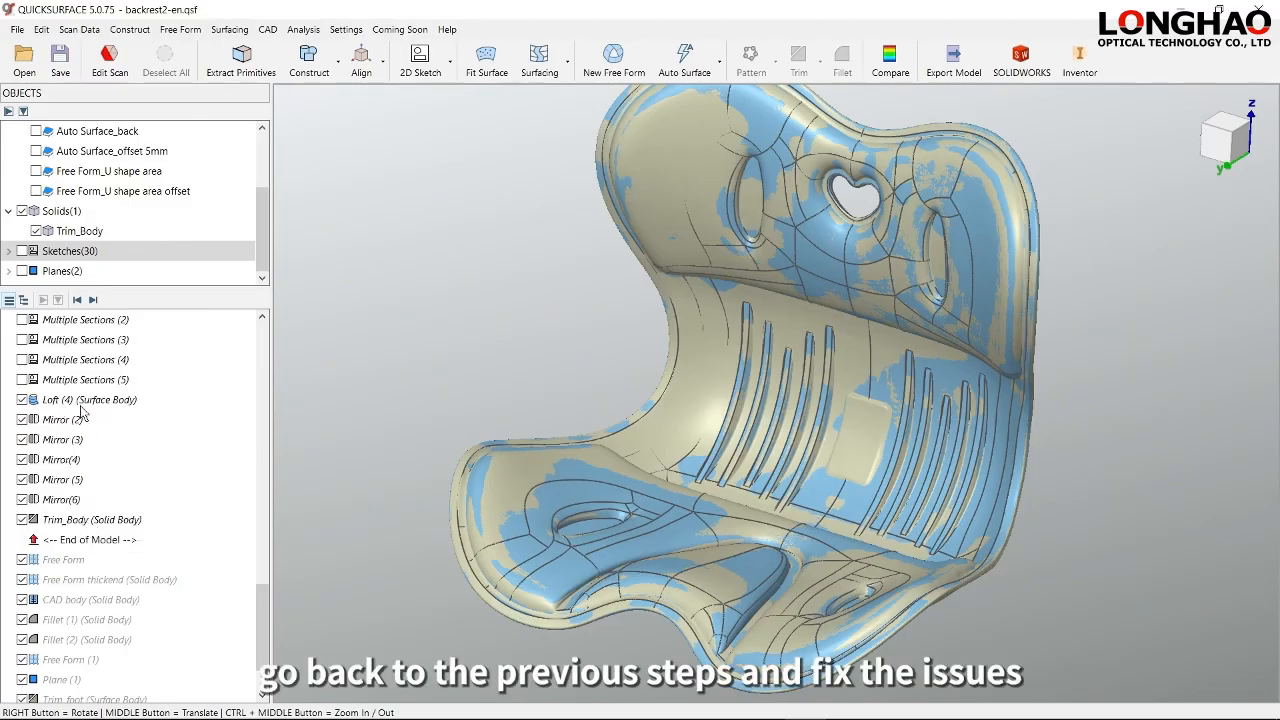
click(22, 520)
middle_drag(690, 520, 672, 494)
right_drag(794, 470, 843, 557)
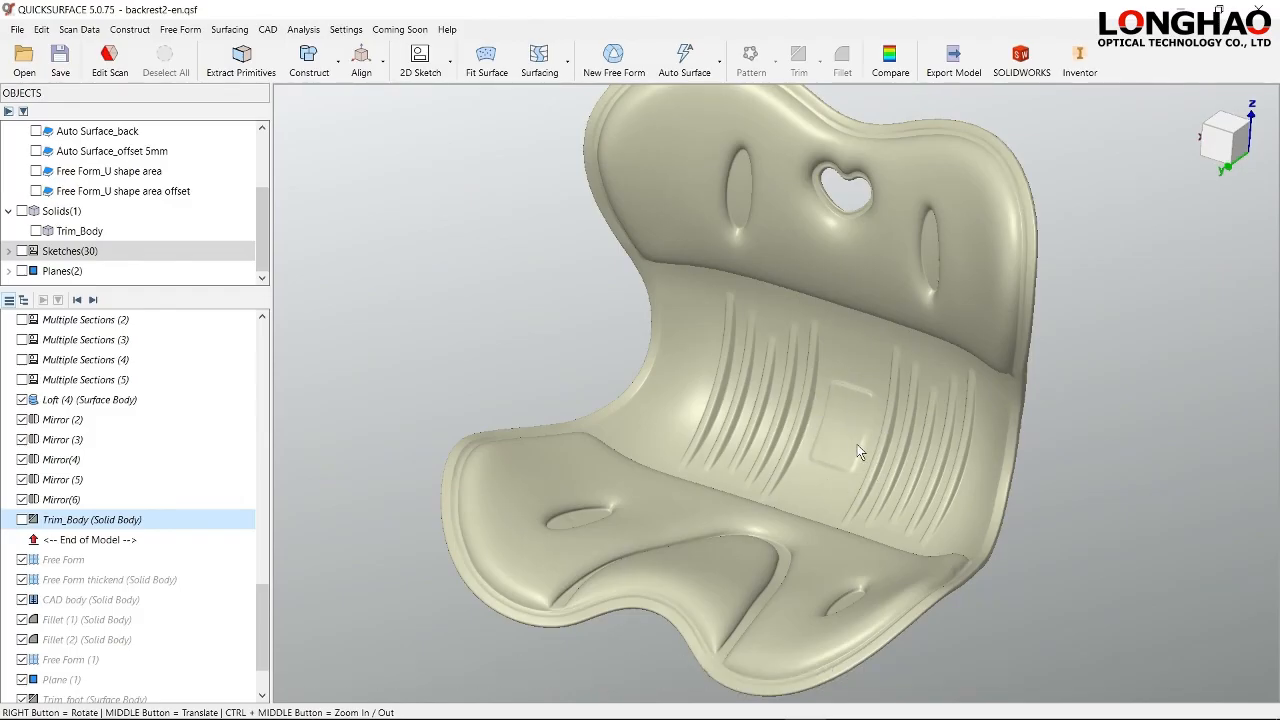
- Advance the history to include the Free Form patch on the central pad and its thickened solid, and inspect the thickness closely
click(93, 301)
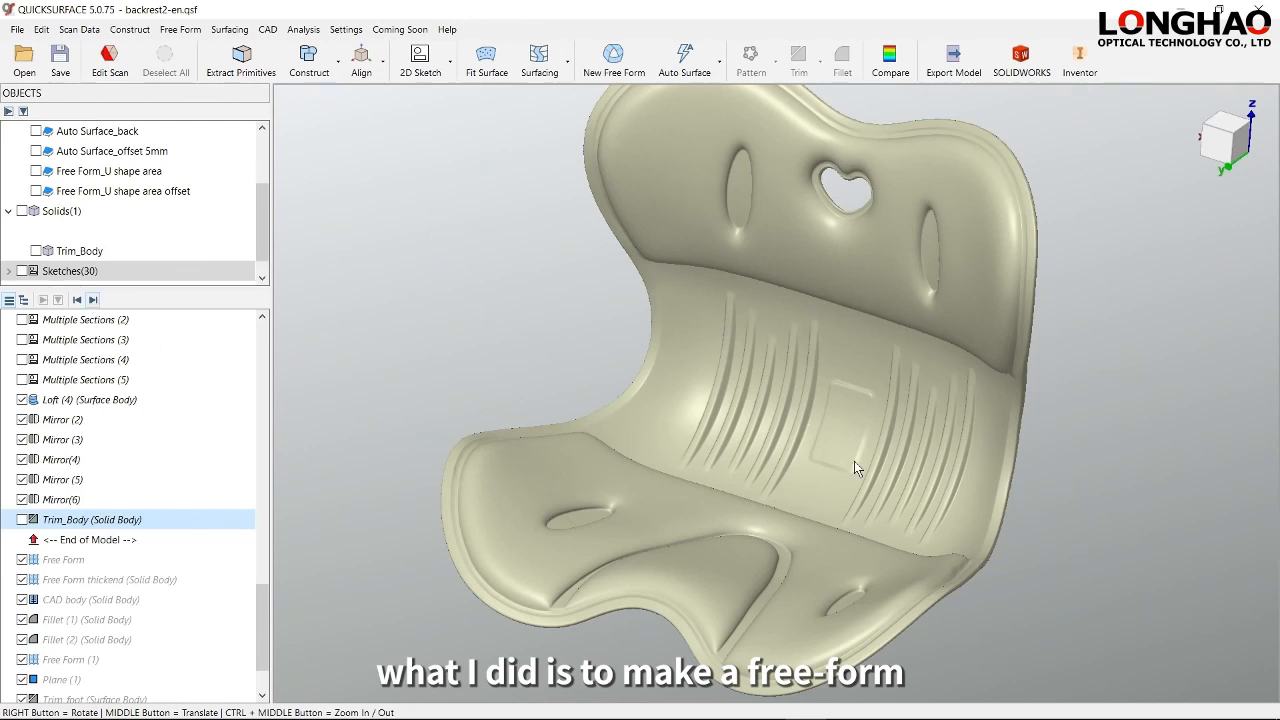
scroll(852, 445, up, 5)
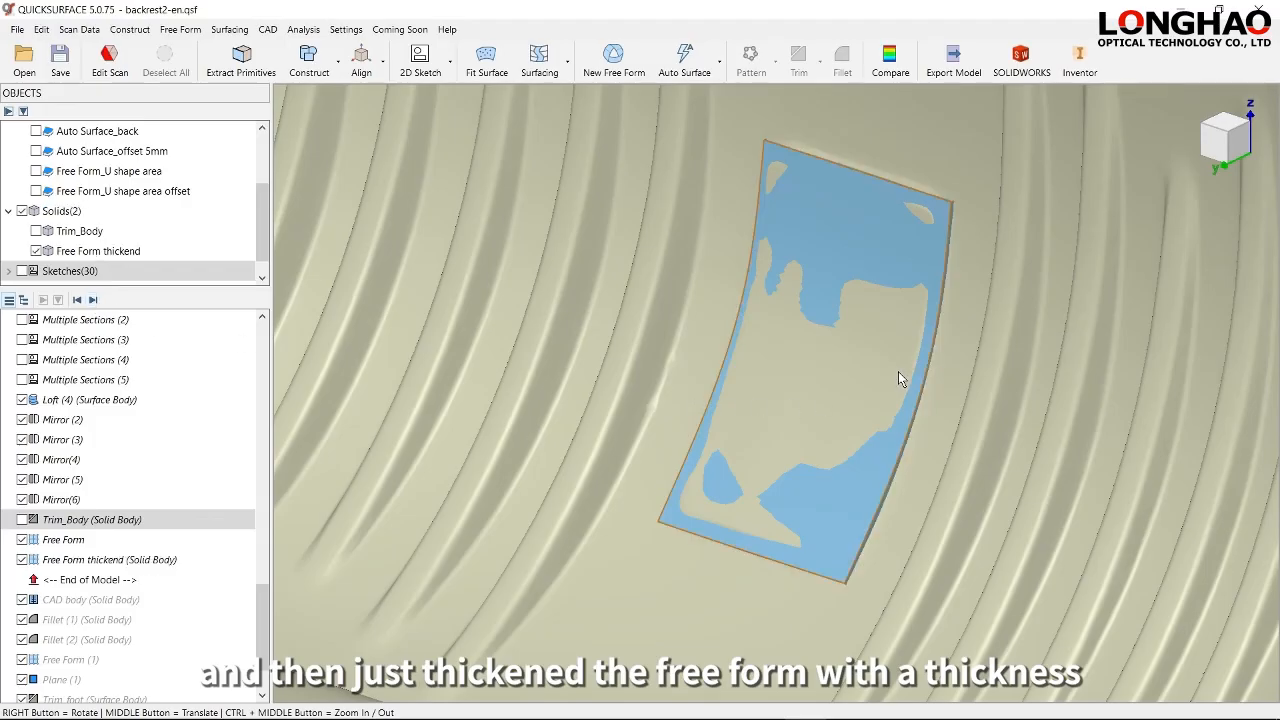
right_drag(898, 371, 840, 373)
scroll(924, 397, up, 5)
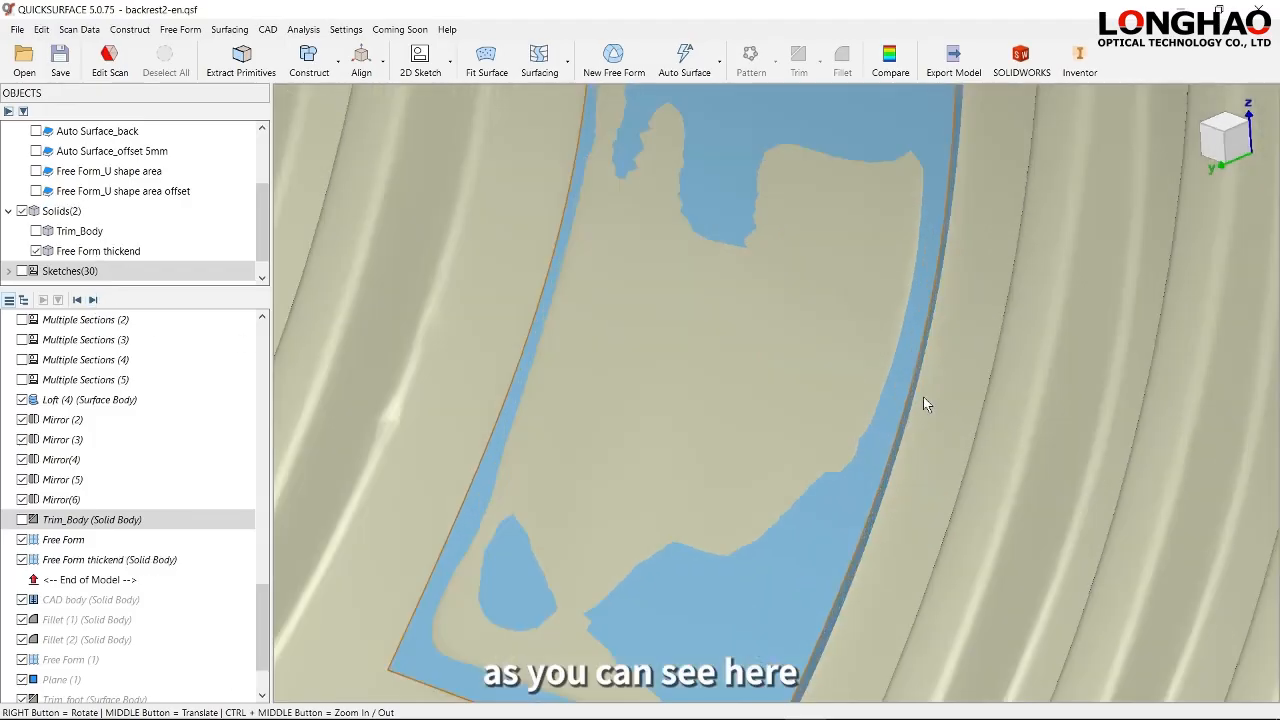
middle_drag(923, 397, 802, 528)
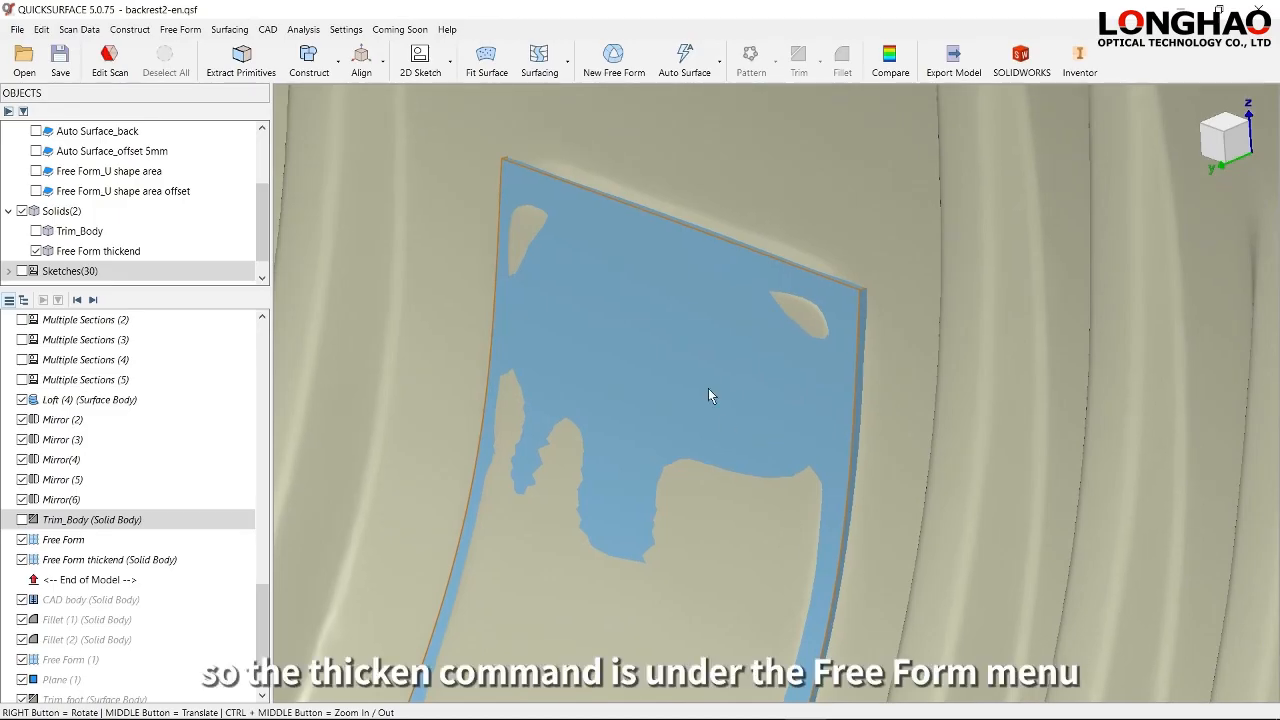
- Locate the Thicken Free Form command, and select the thickened free-form body on the central pad
click(189, 32)
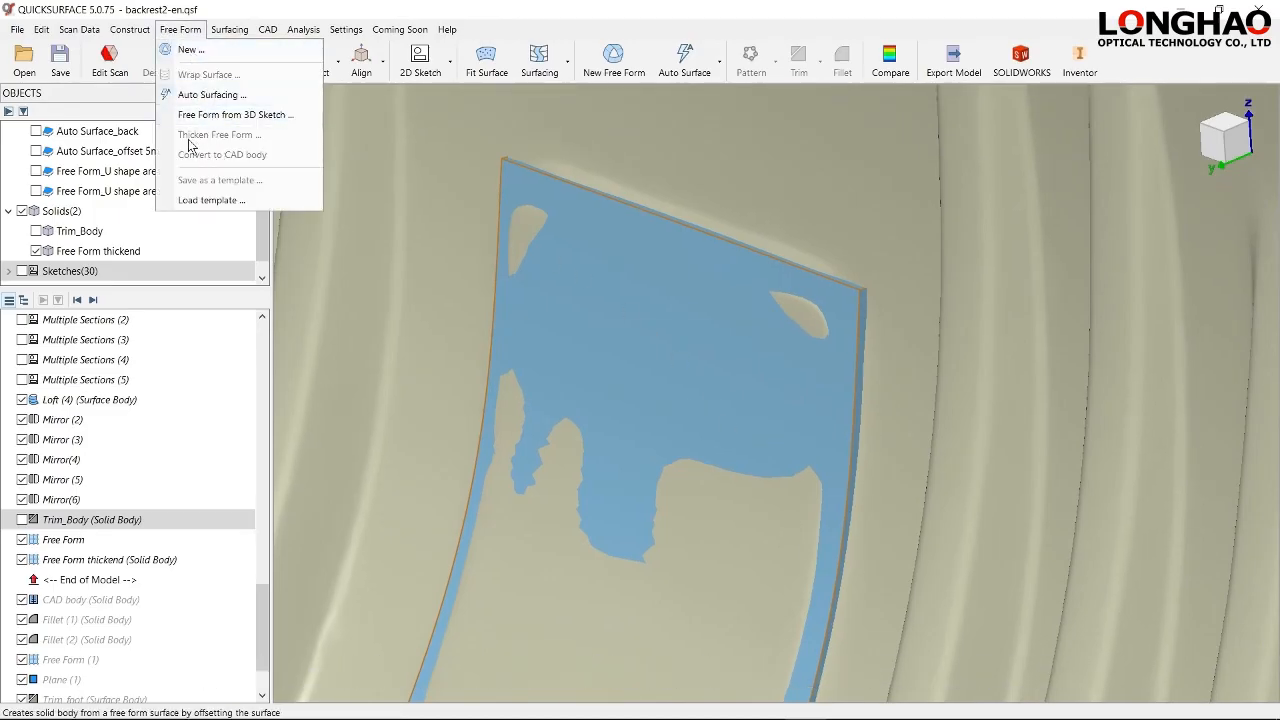
click(533, 262)
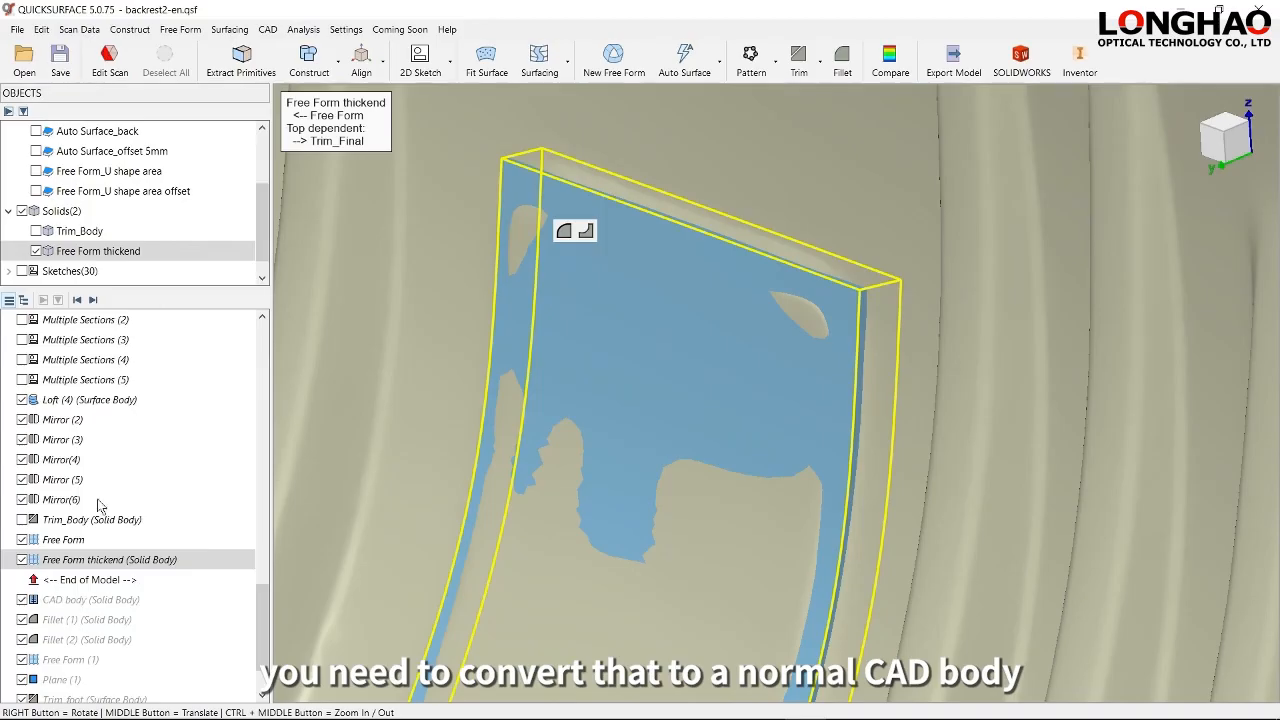
- Advance the history to include the pad's conversion to a CAD body and its two fillets, Fillet (1) and Fillet (2)
click(92, 300)
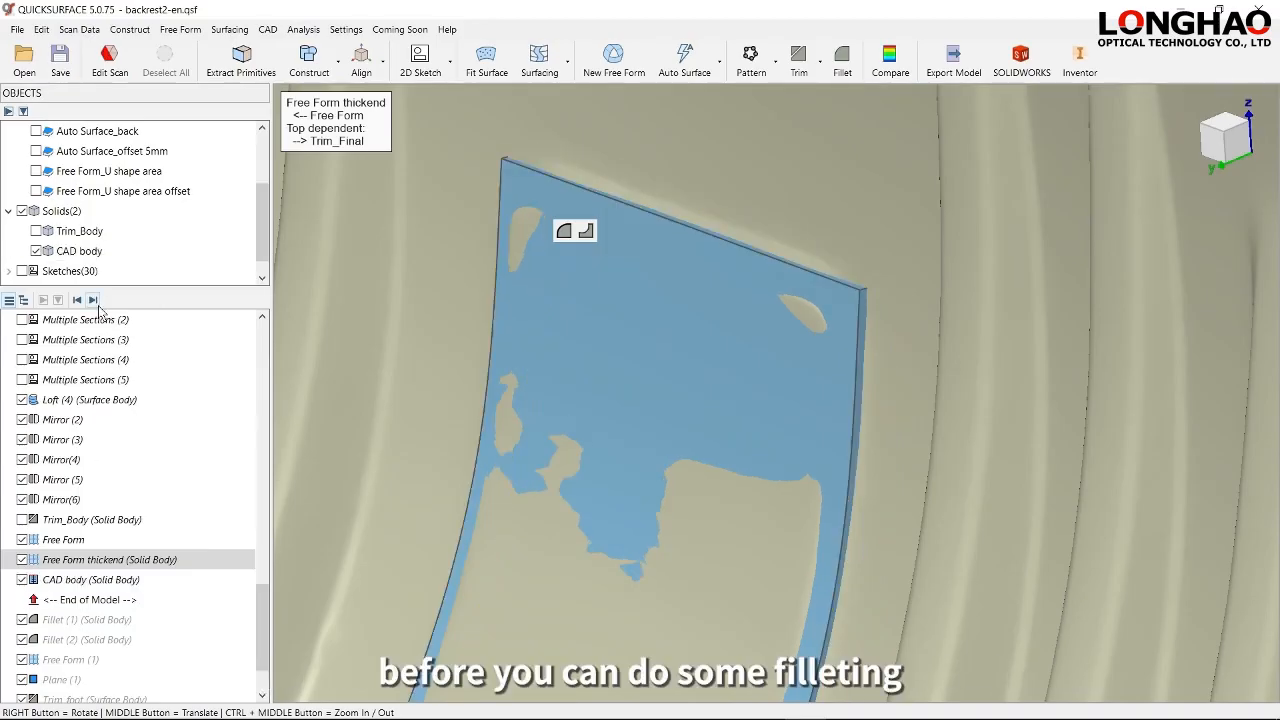
click(96, 304)
click(96, 304)
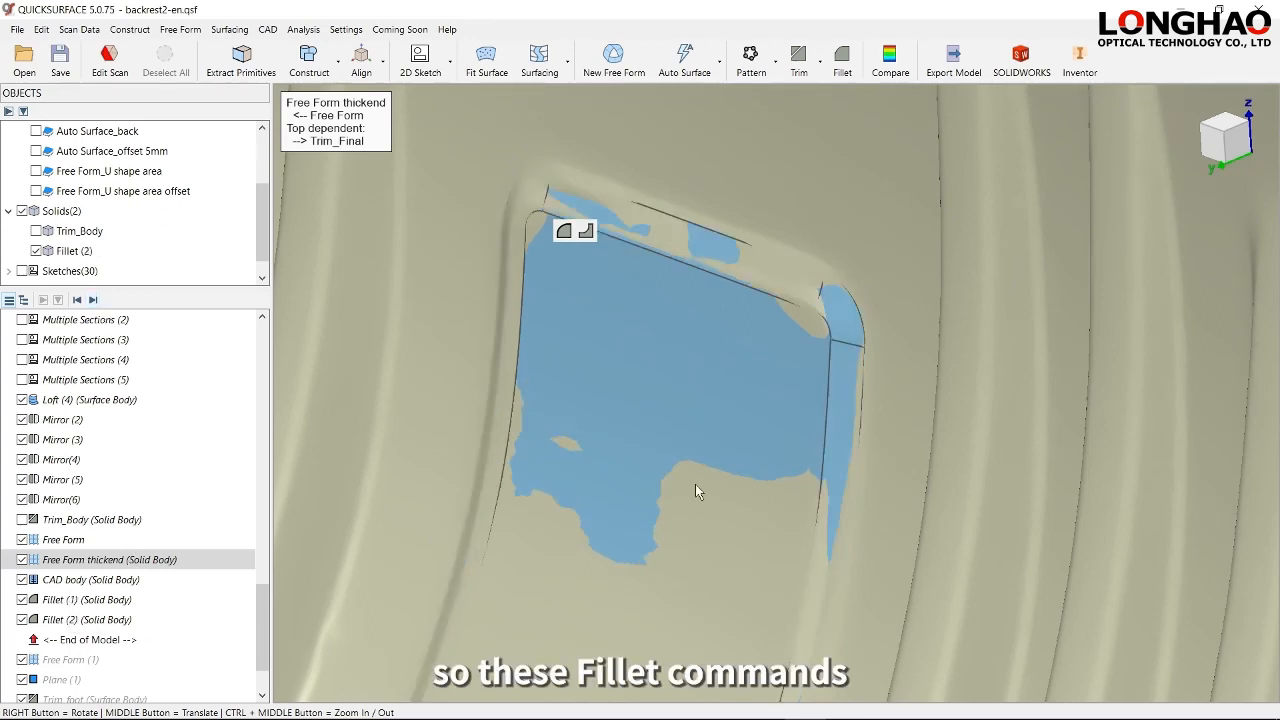
- Inspect the filleted edges of the central pad and compare its deviation from the scan mesh, then close the comparison
middle_drag(695, 484, 743, 358)
right_drag(828, 358, 870, 353)
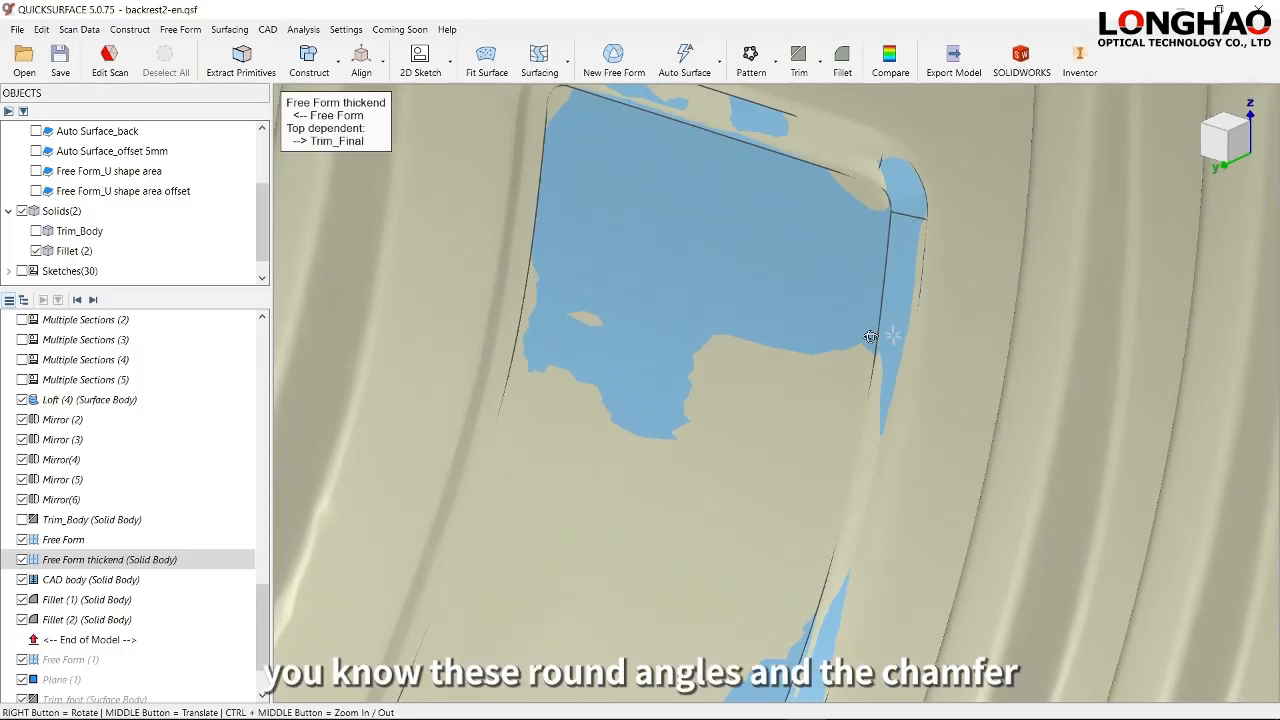
right_drag(893, 336, 893, 295)
right_drag(821, 377, 744, 431)
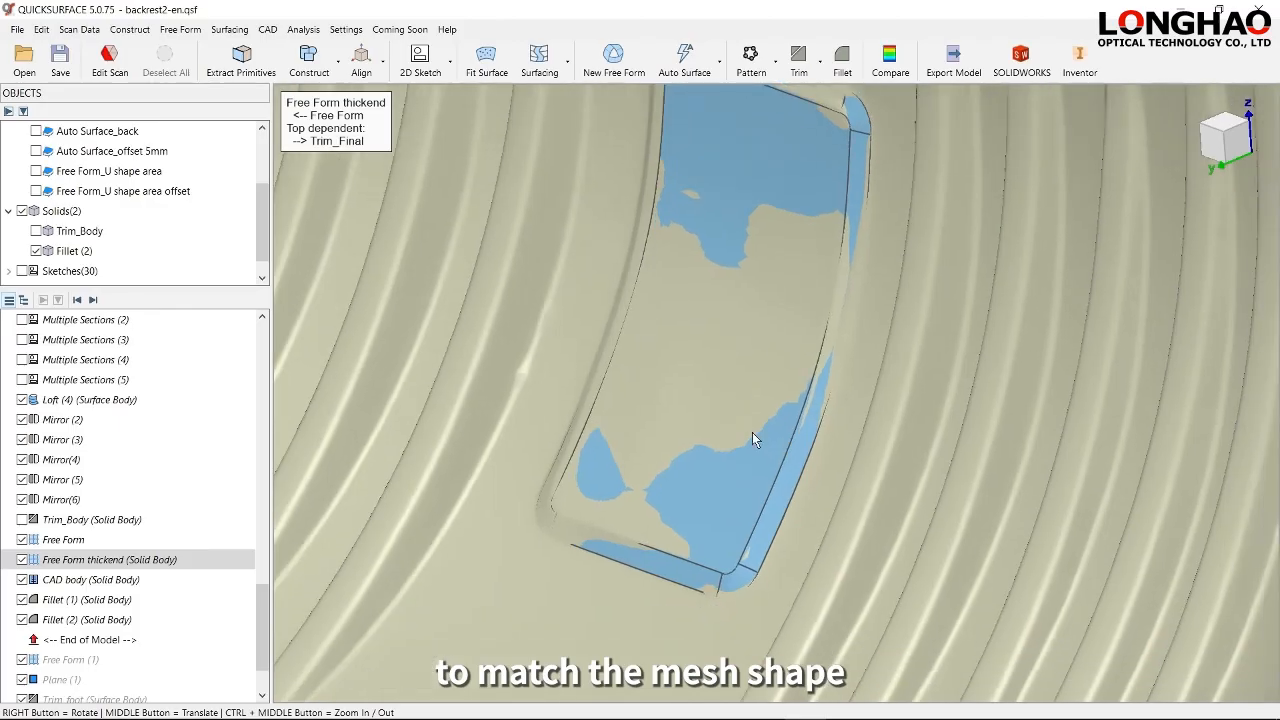
click(893, 76)
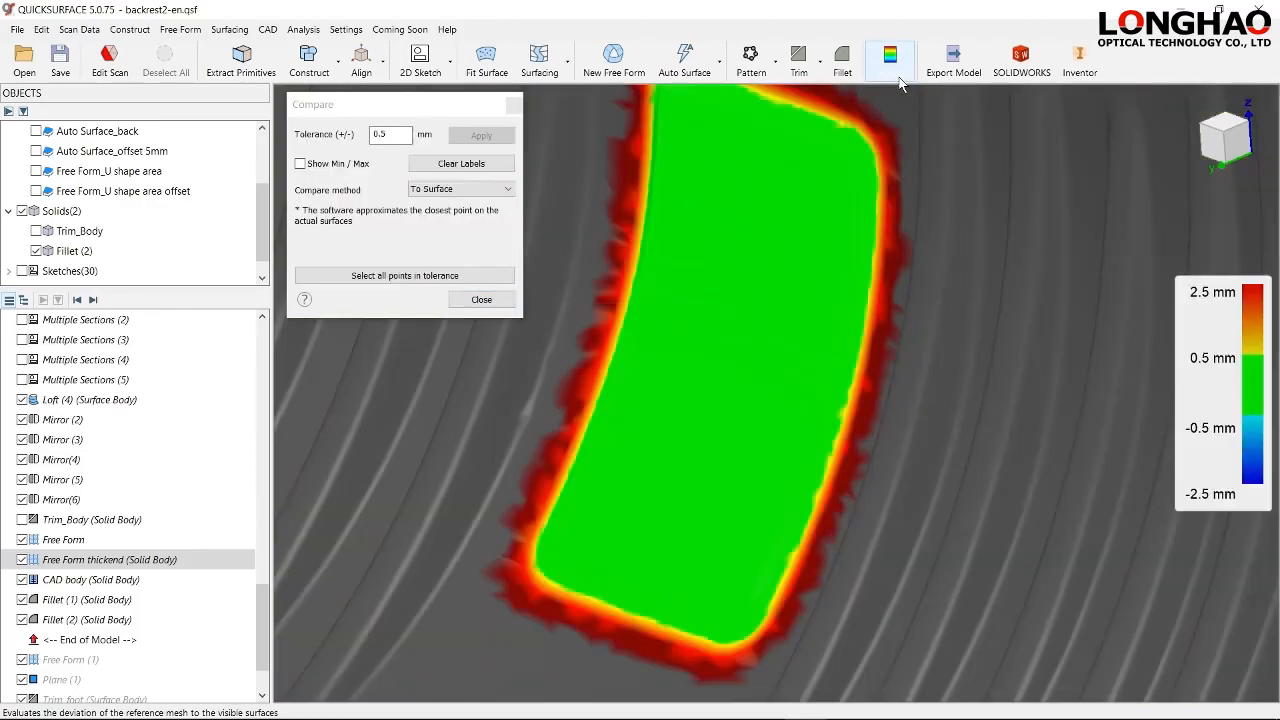
click(479, 302)
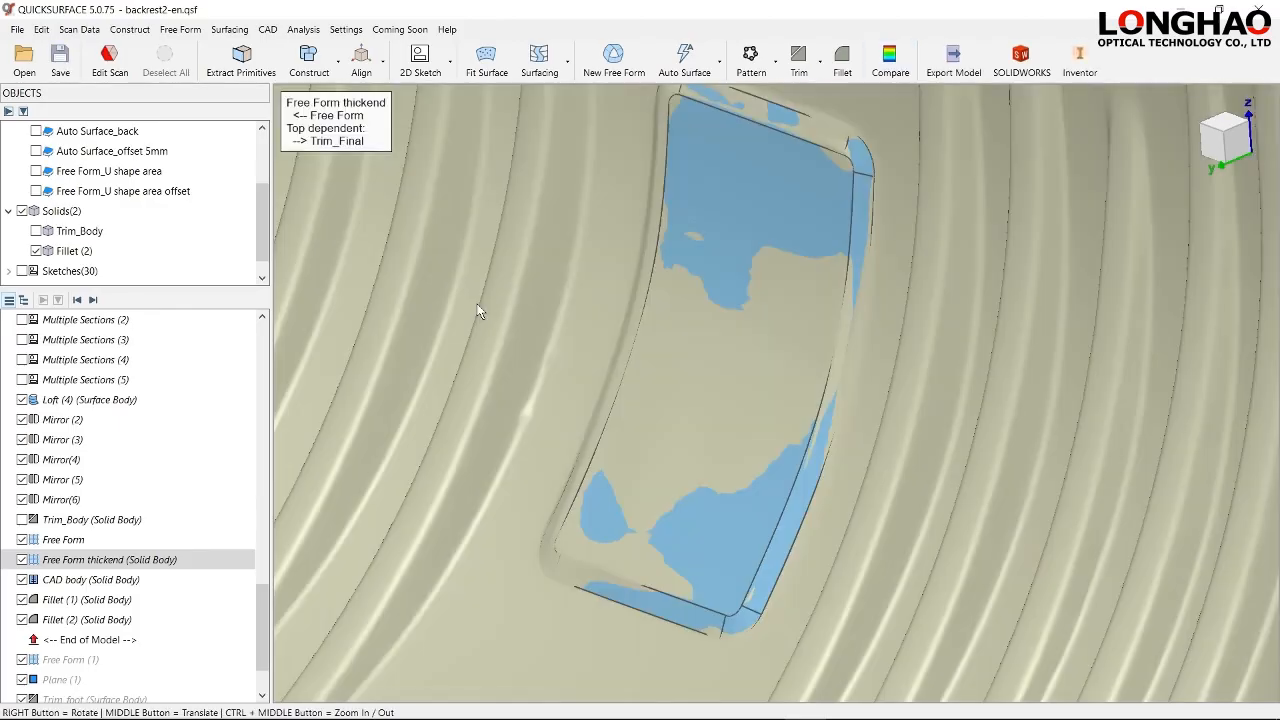
- Advance the history to include Free Form (1) on the raised foot at the back of the seat, and inspect its shape closely
scroll(582, 488, down, 8)
middle_drag(600, 528, 853, 424)
right_drag(853, 424, 868, 291)
scroll(849, 340, up, 3)
middle_drag(852, 346, 870, 314)
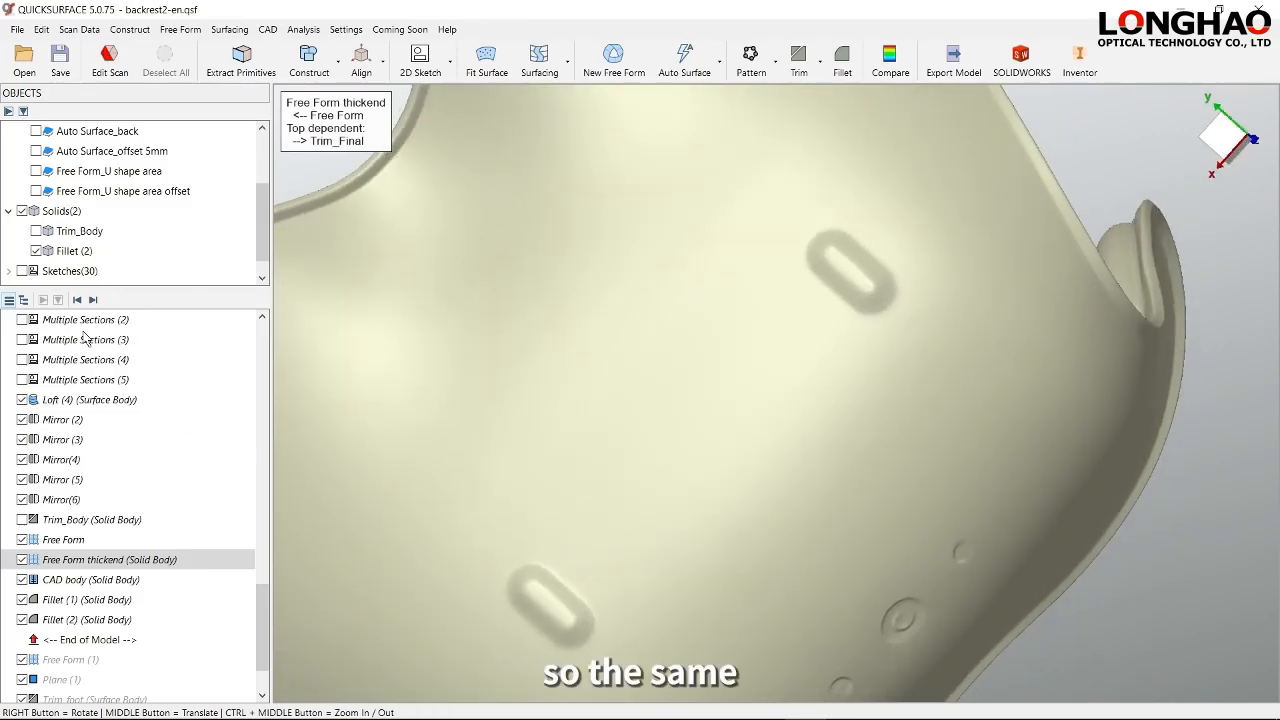
click(93, 300)
middle_drag(777, 377, 706, 420)
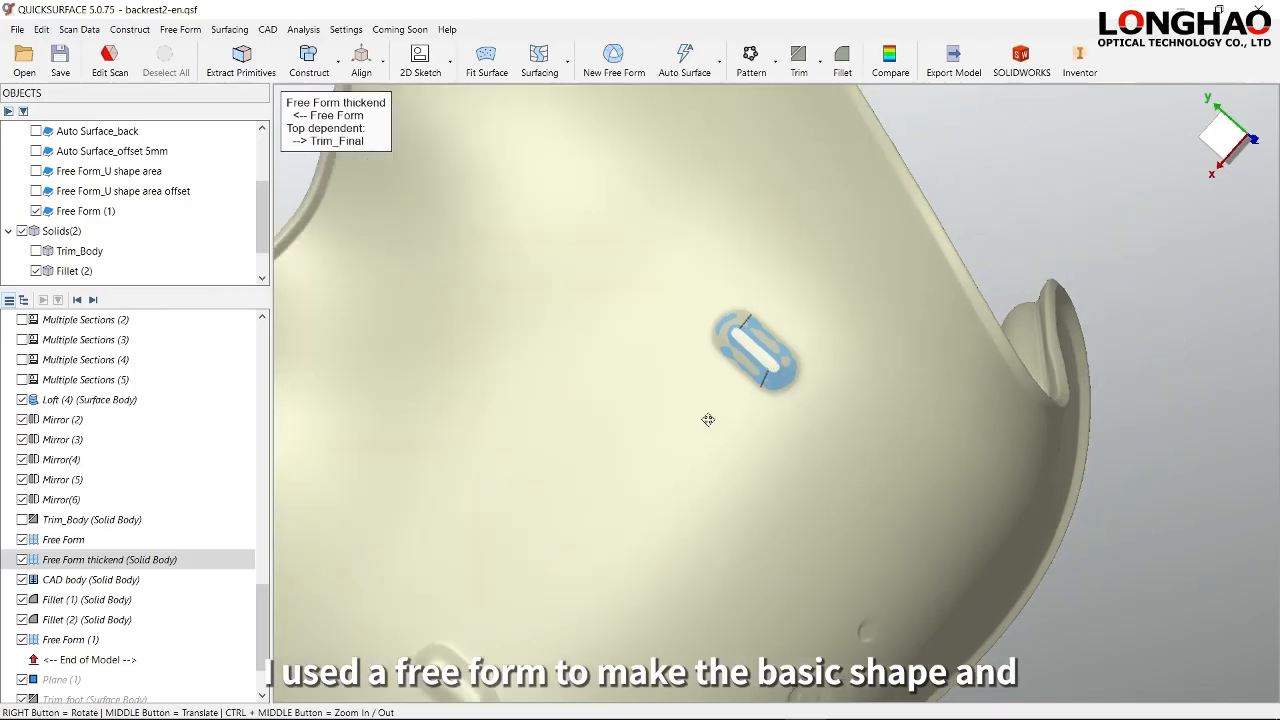
scroll(741, 391, up, 4)
right_drag(763, 390, 763, 309)
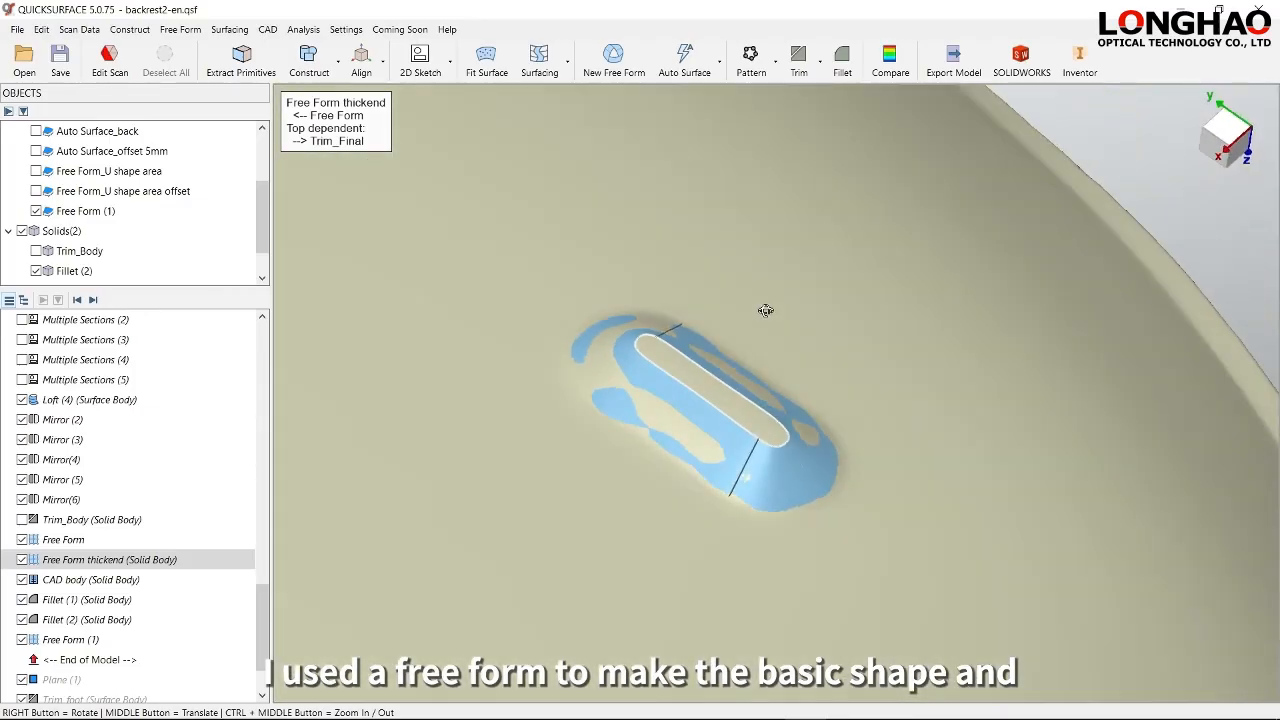
- Advance the history through Plane (1), Trim_foot and Mirror (7) to complete both foot surfaces on the back
click(93, 300)
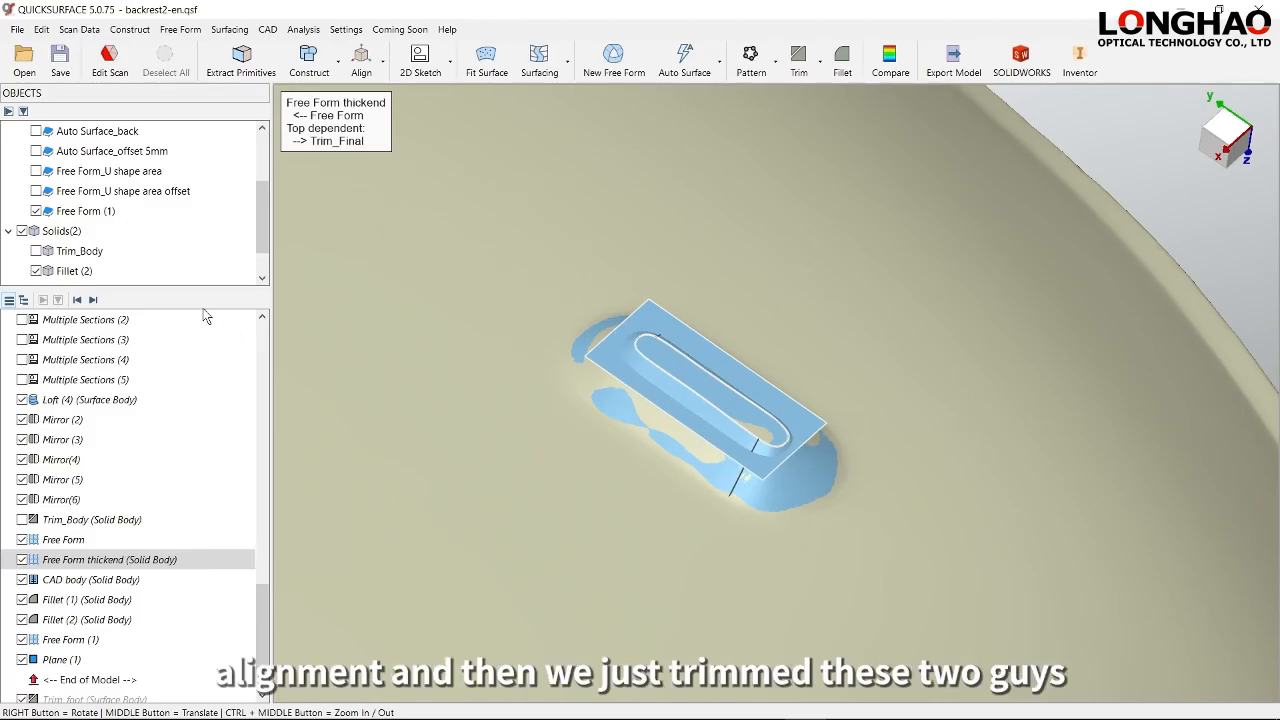
click(93, 300)
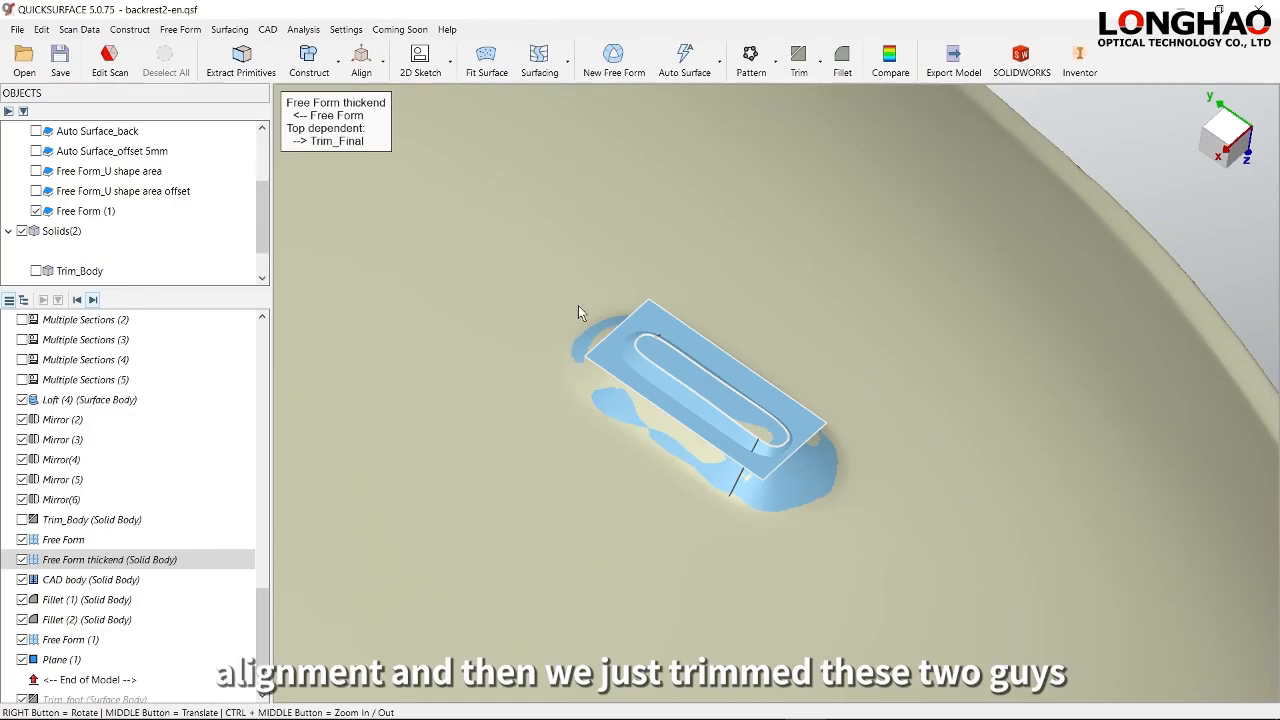
scroll(661, 463, down, 5)
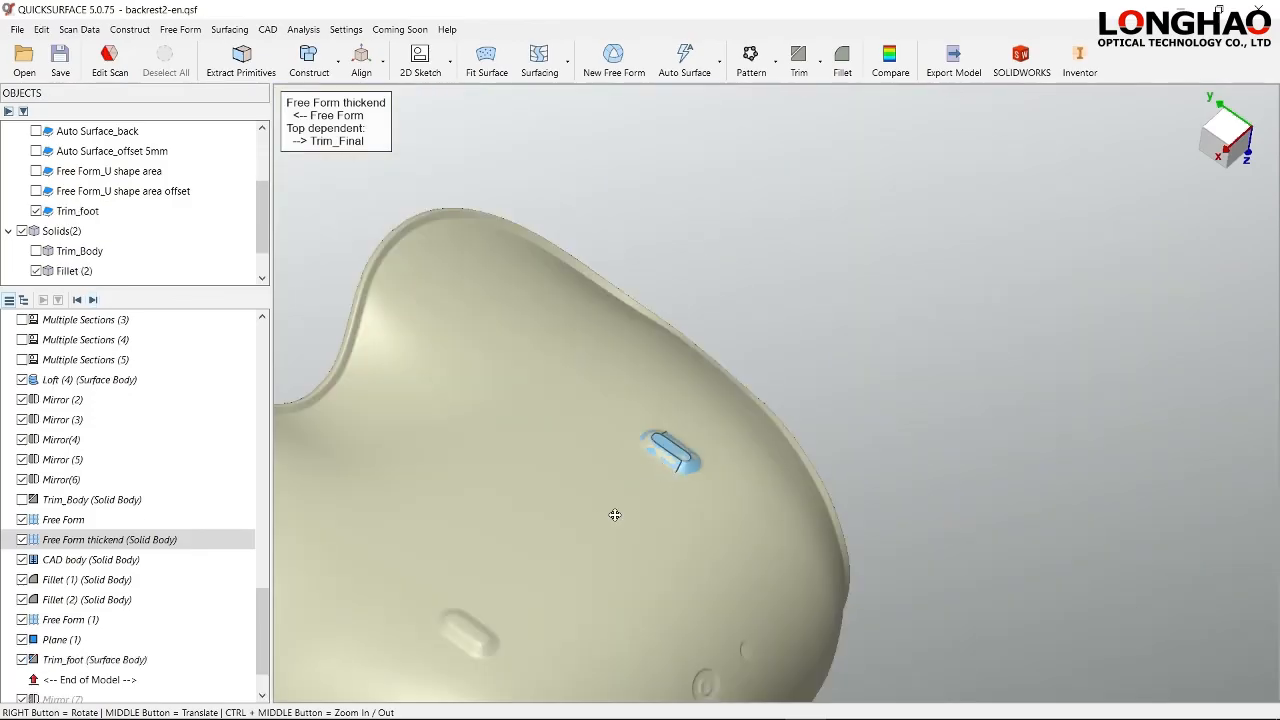
middle_drag(614, 521, 722, 403)
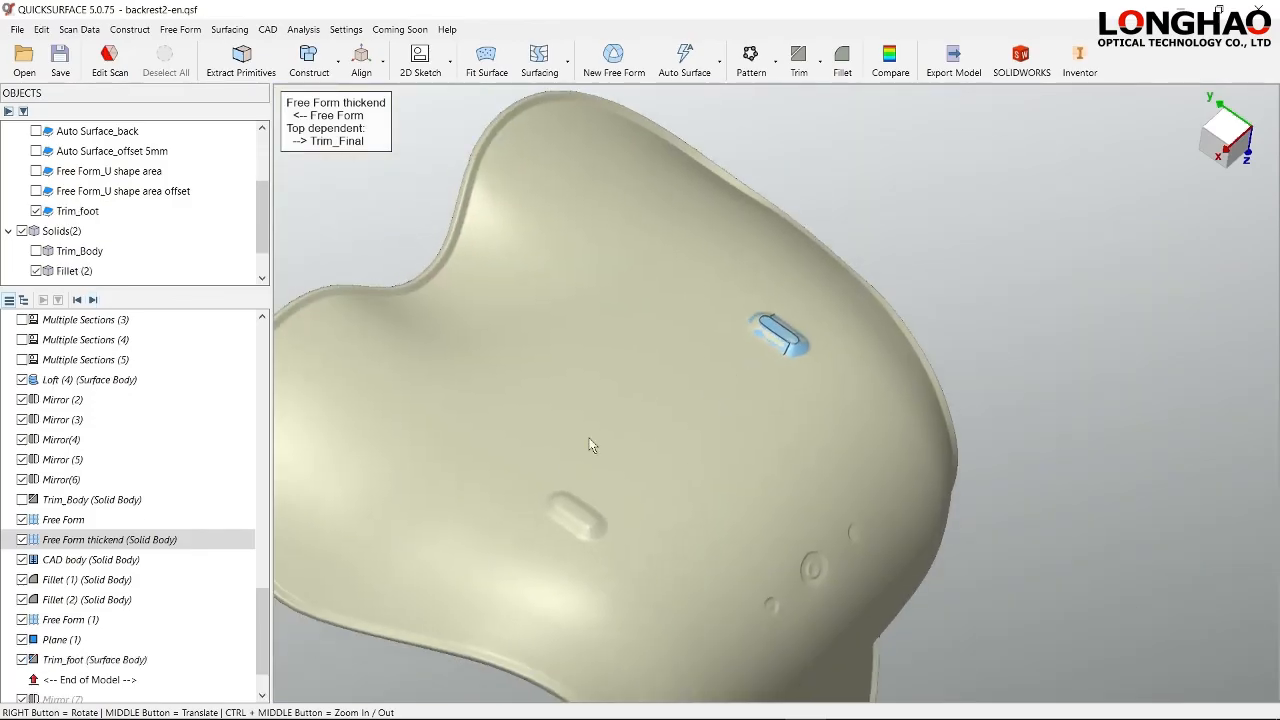
click(93, 301)
scroll(166, 577, down, 1)
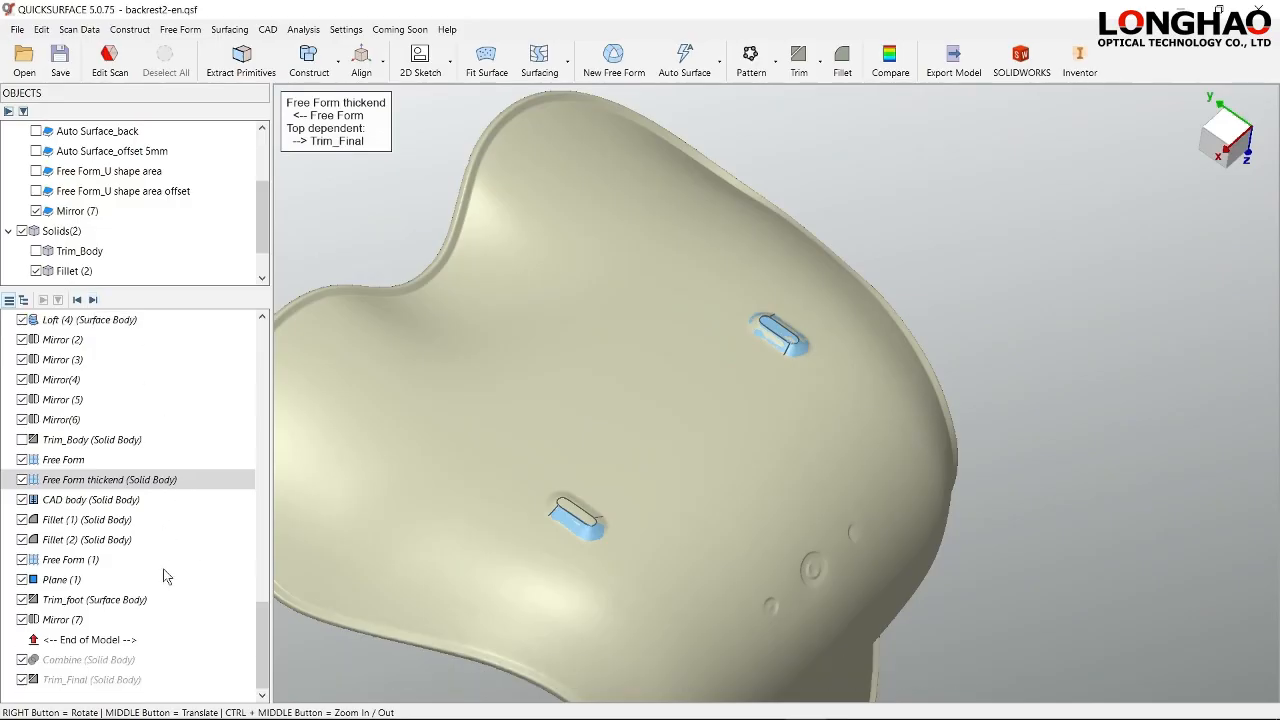
- Show the Trim_Body solid again and advance the history to include the Combine feature that joins it with the central pad
right_drag(768, 281, 948, 420)
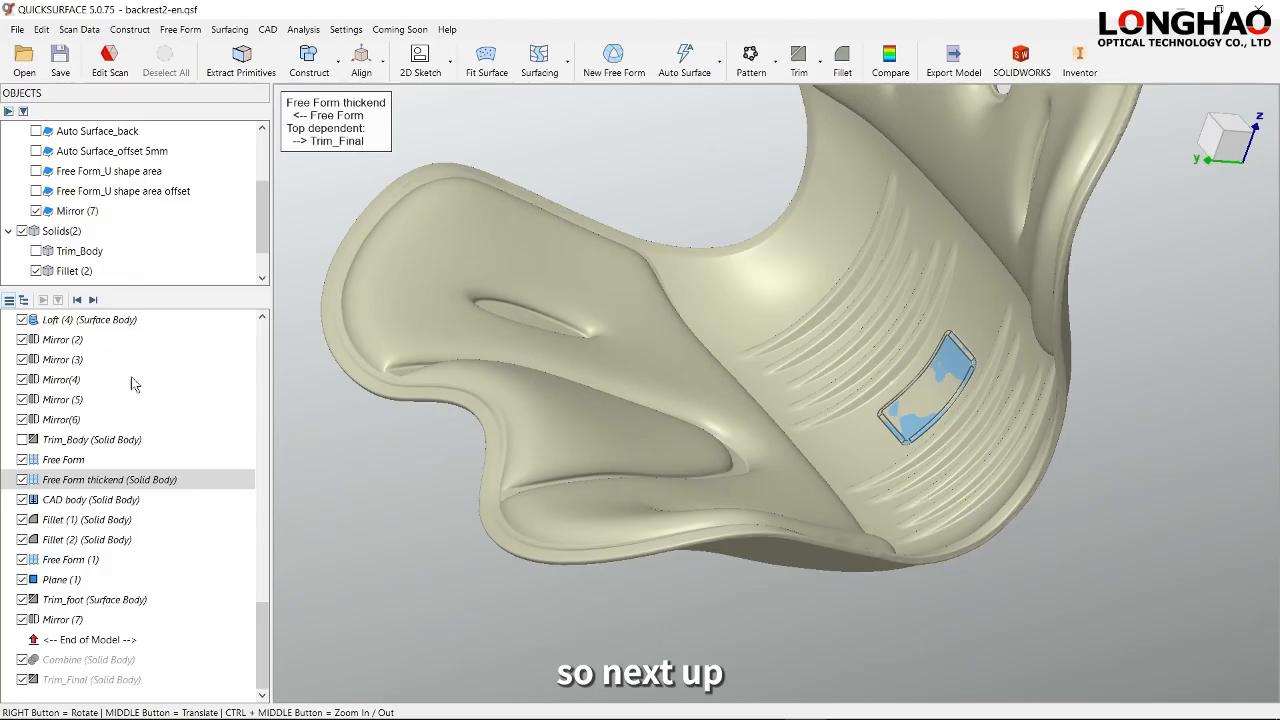
click(36, 251)
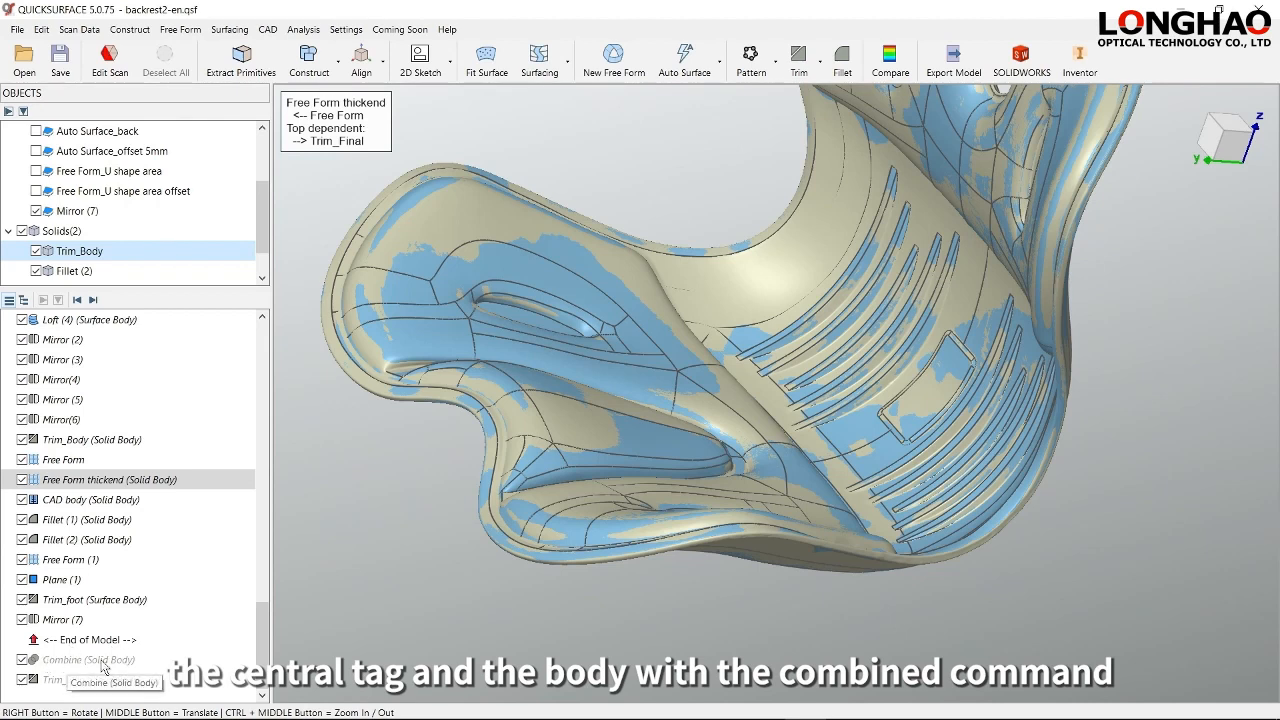
click(93, 301)
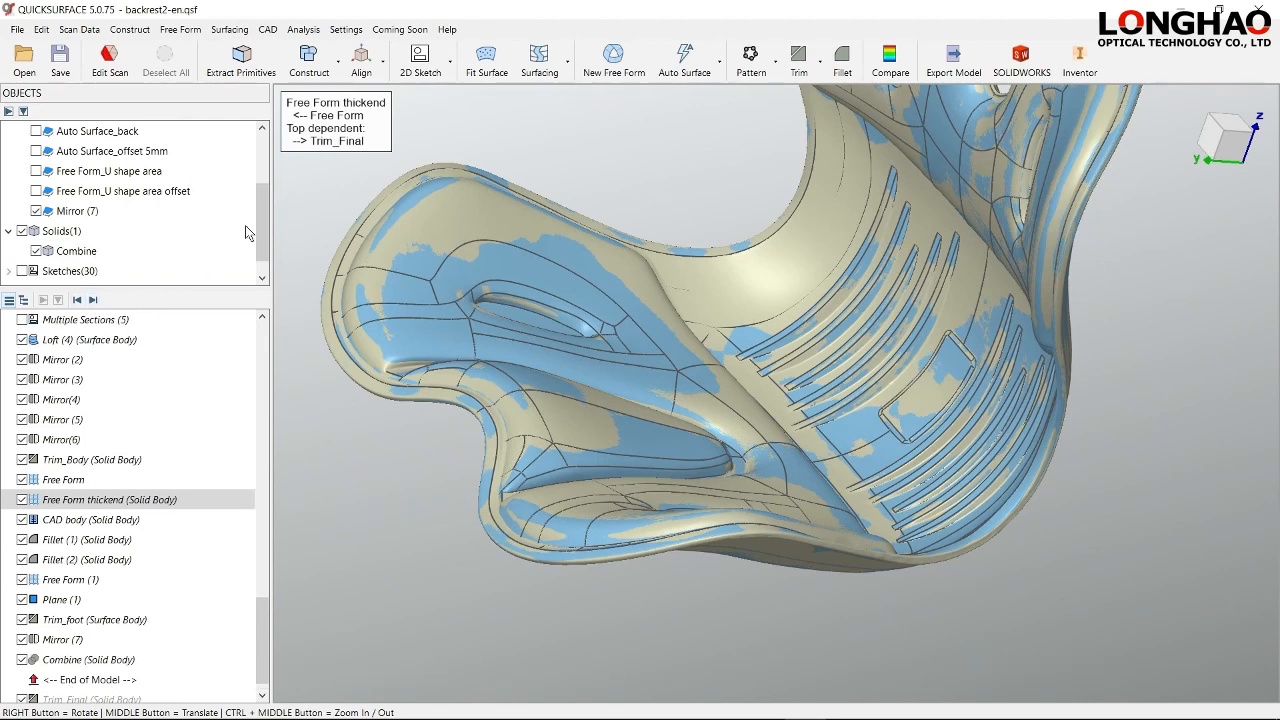
- Hide the backrest2 mesh and inspect the two open foot surfaces on the back of the combined body
scroll(200, 220, up, 2)
click(36, 171)
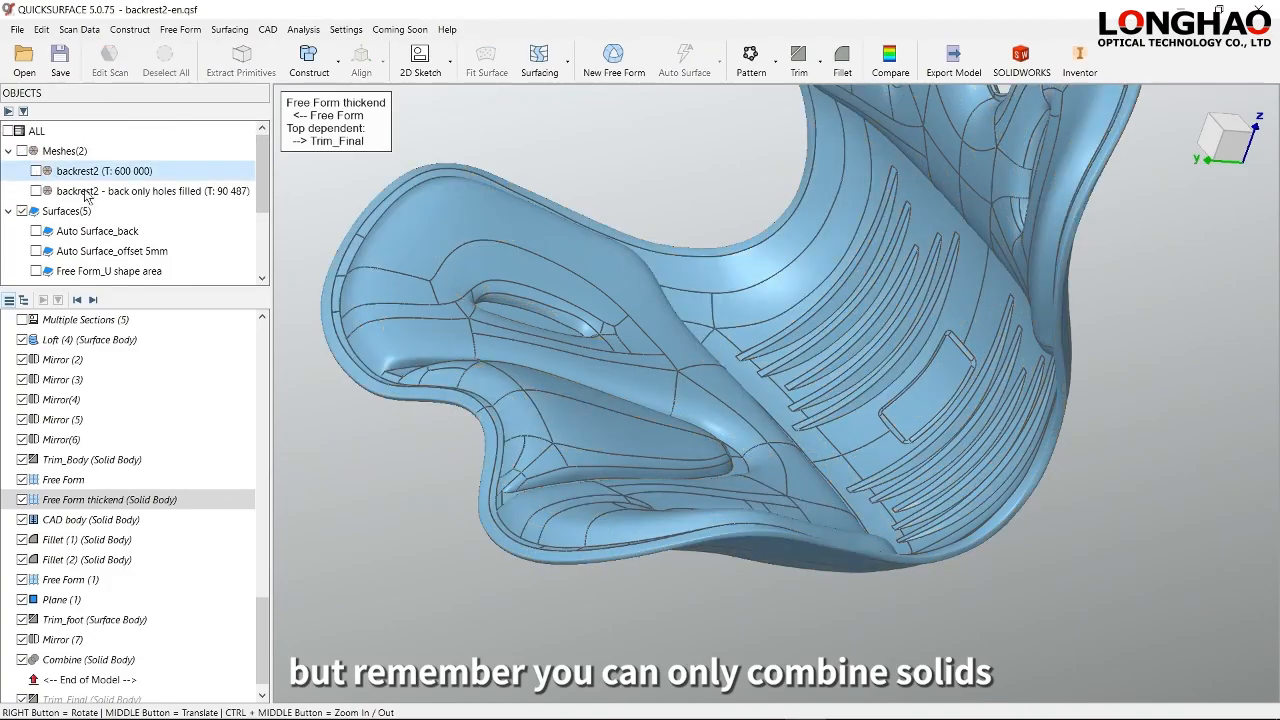
right_drag(822, 390, 913, 453)
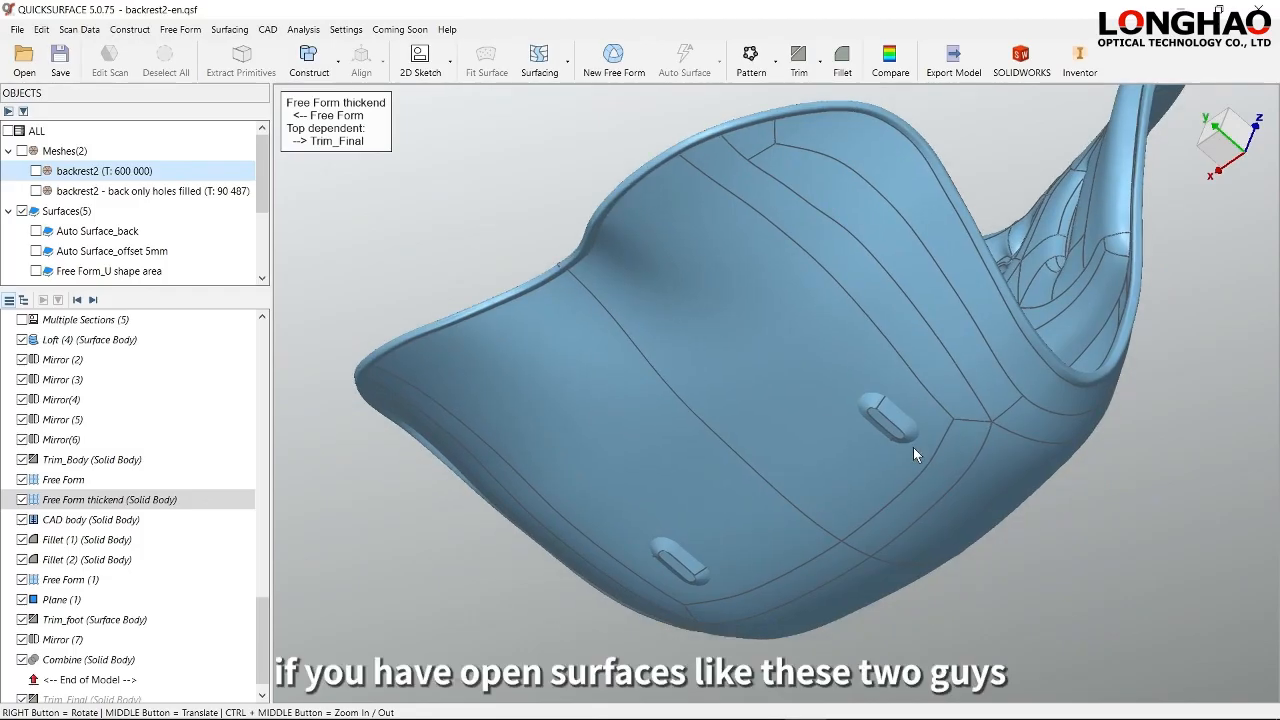
scroll(905, 420, up, 3)
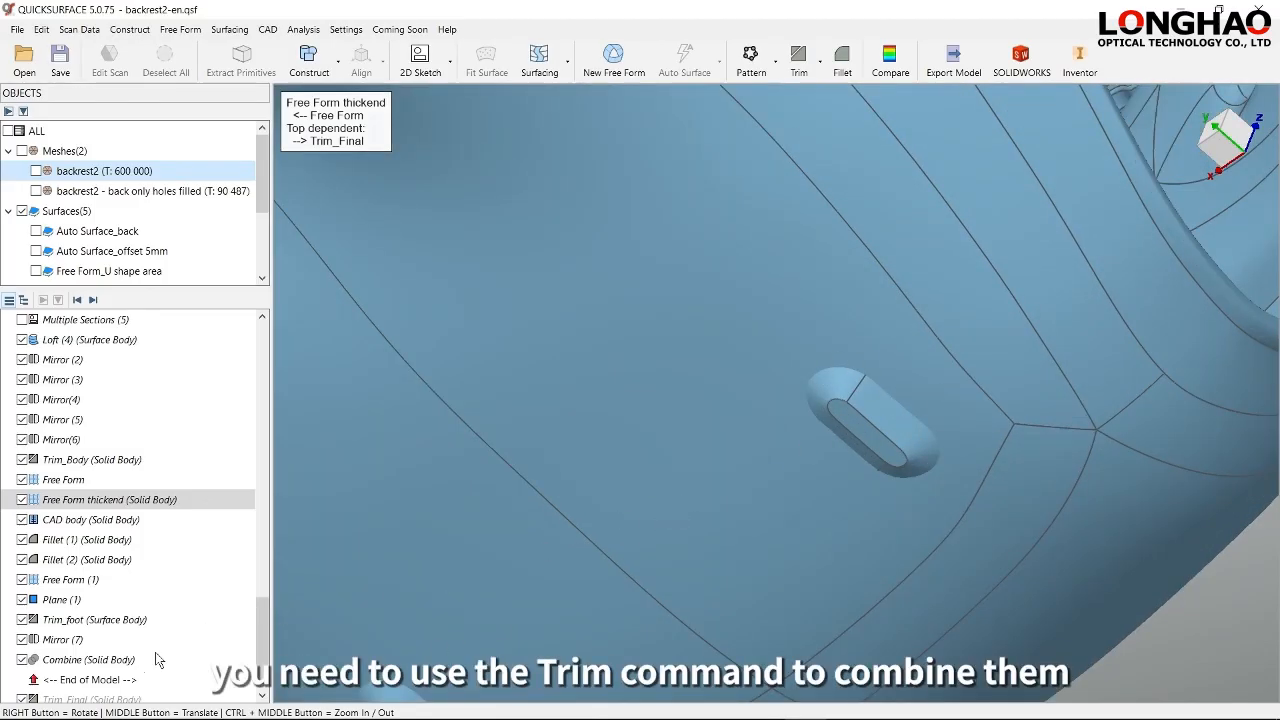
- Advance the history to include Trim_Final, which joins the feet to the body, and inspect the final solid from both sides
scroll(80, 680, down, 1)
scroll(640, 525, down, 5)
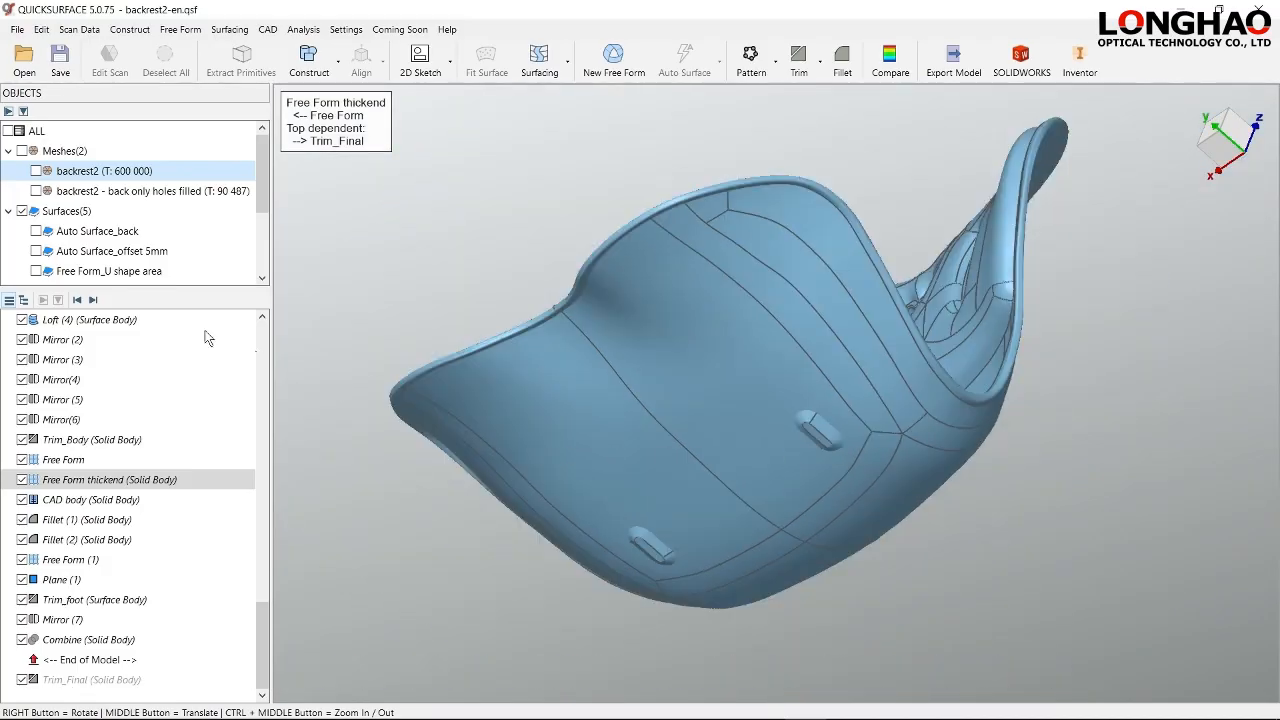
click(93, 302)
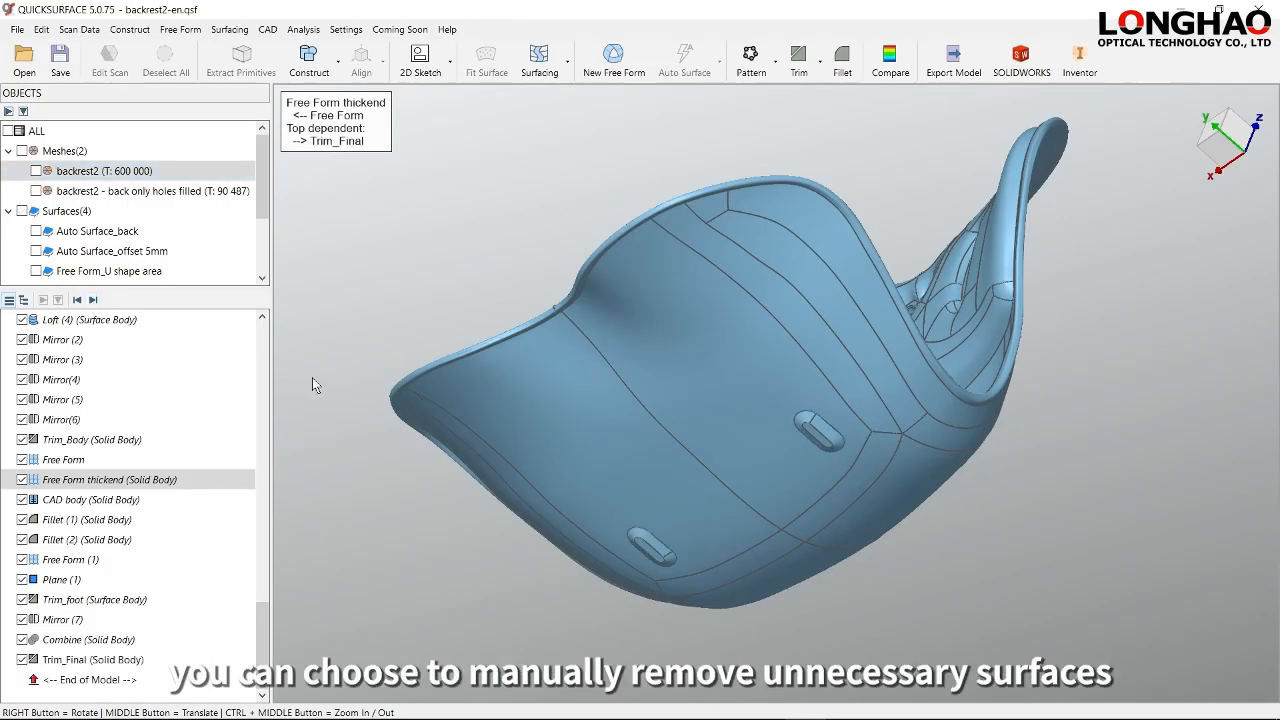
scroll(841, 450, up, 5)
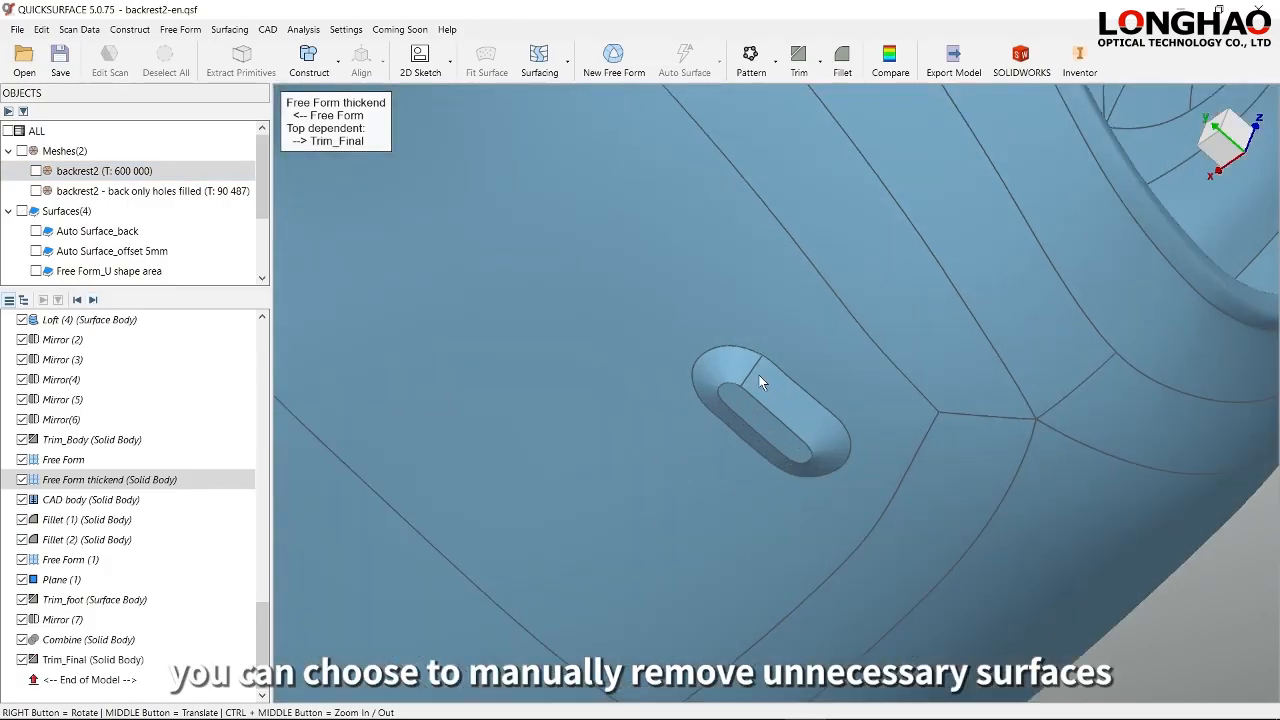
scroll(759, 375, down, 7)
right_drag(774, 255, 866, 495)
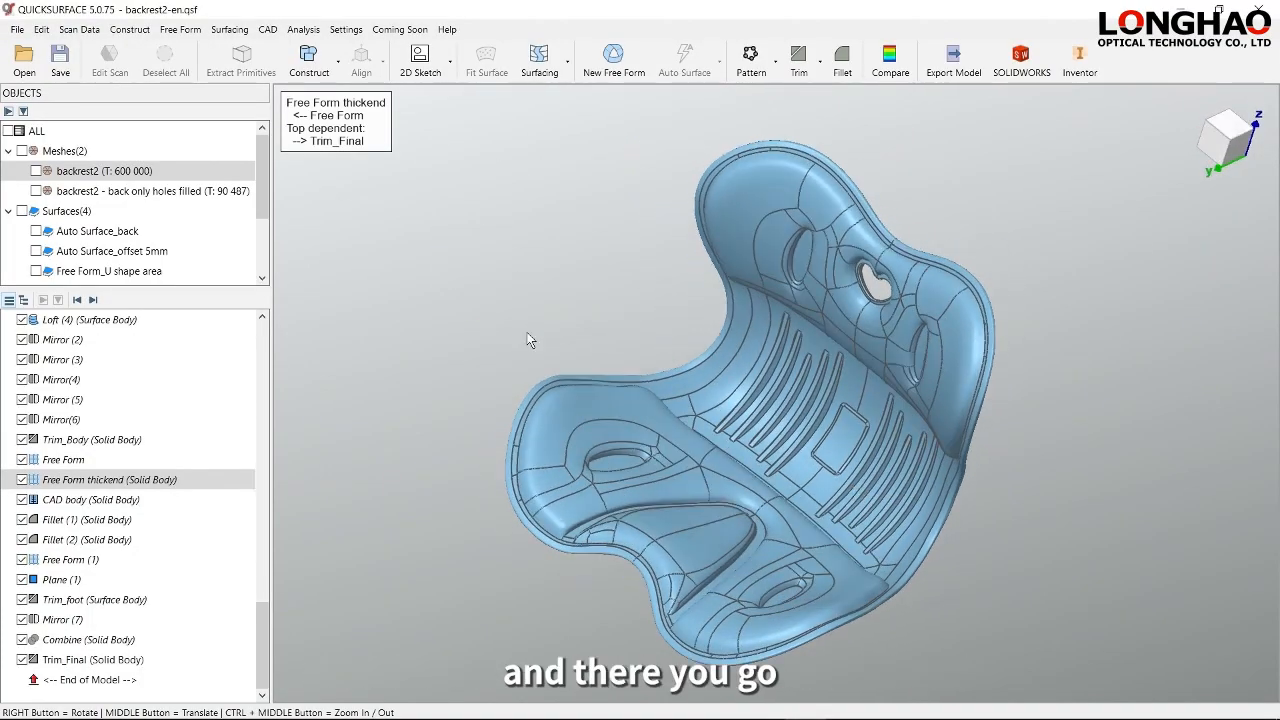
- Show the backrest2 mesh over the finished solid and bring the beginning of the modelling history into view
click(37, 171)
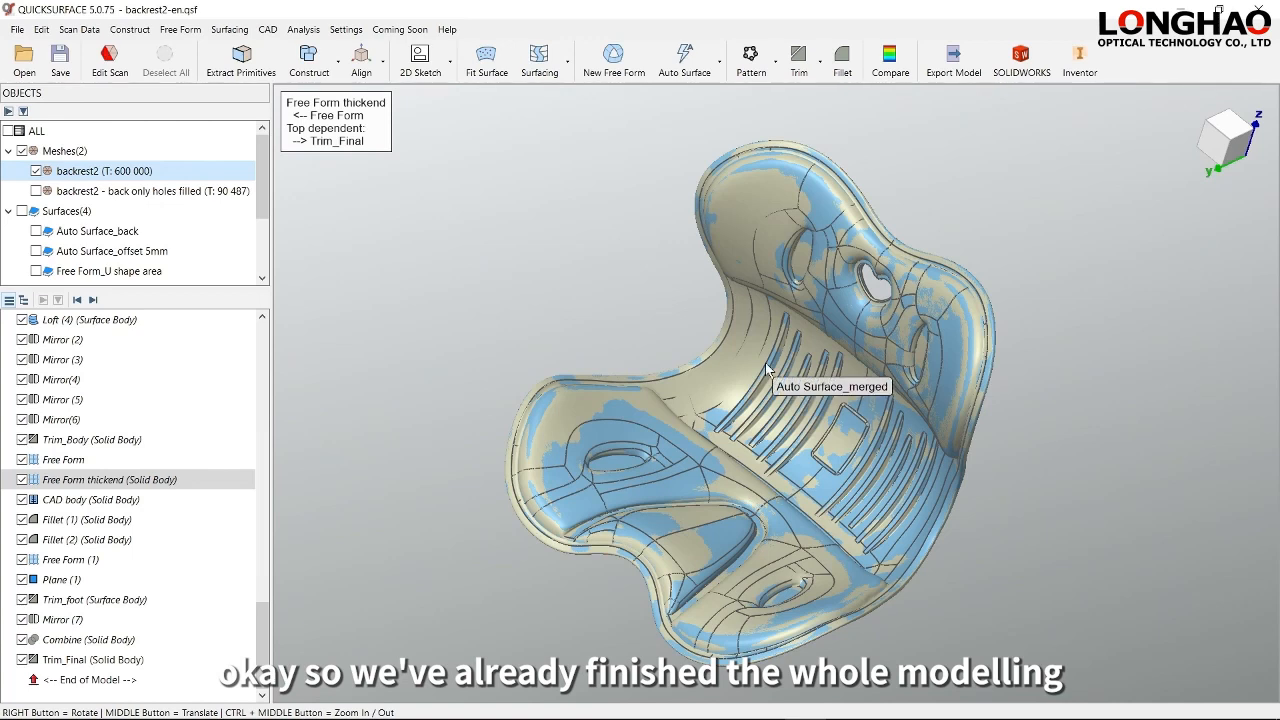
right_drag(946, 465, 899, 459)
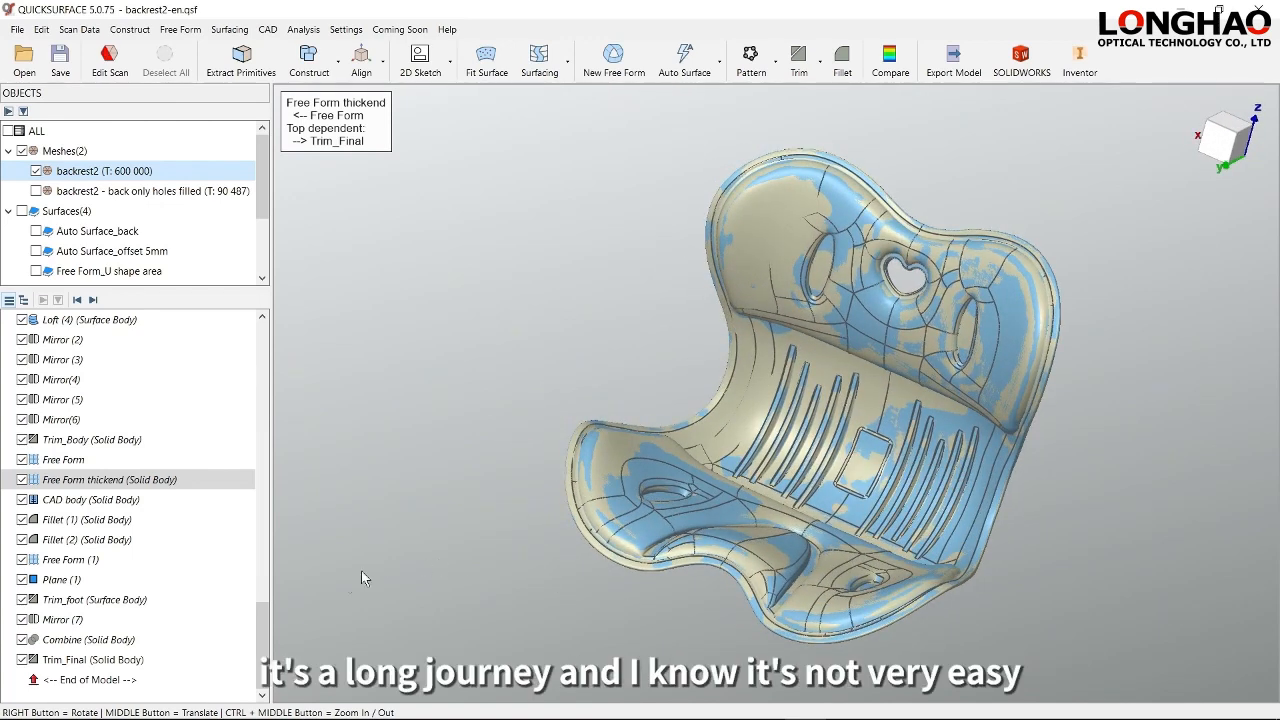
drag(263, 625, 288, 345)
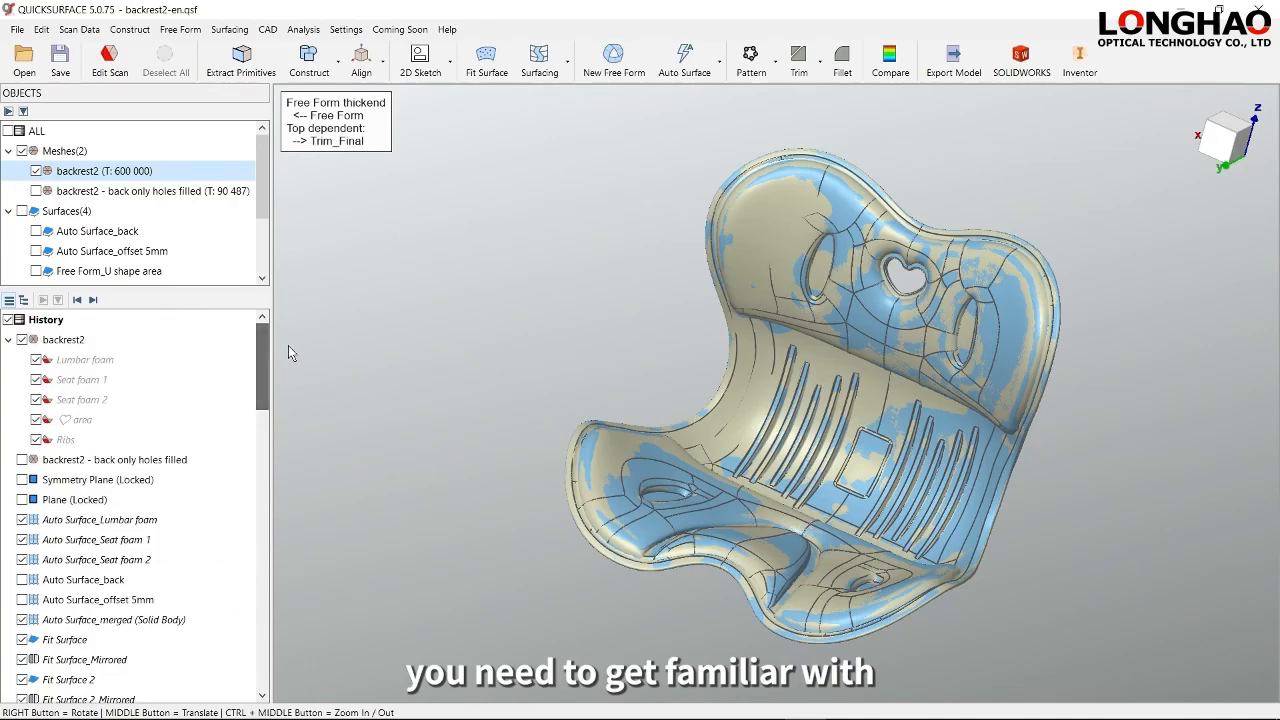
right_drag(495, 352, 545, 381)
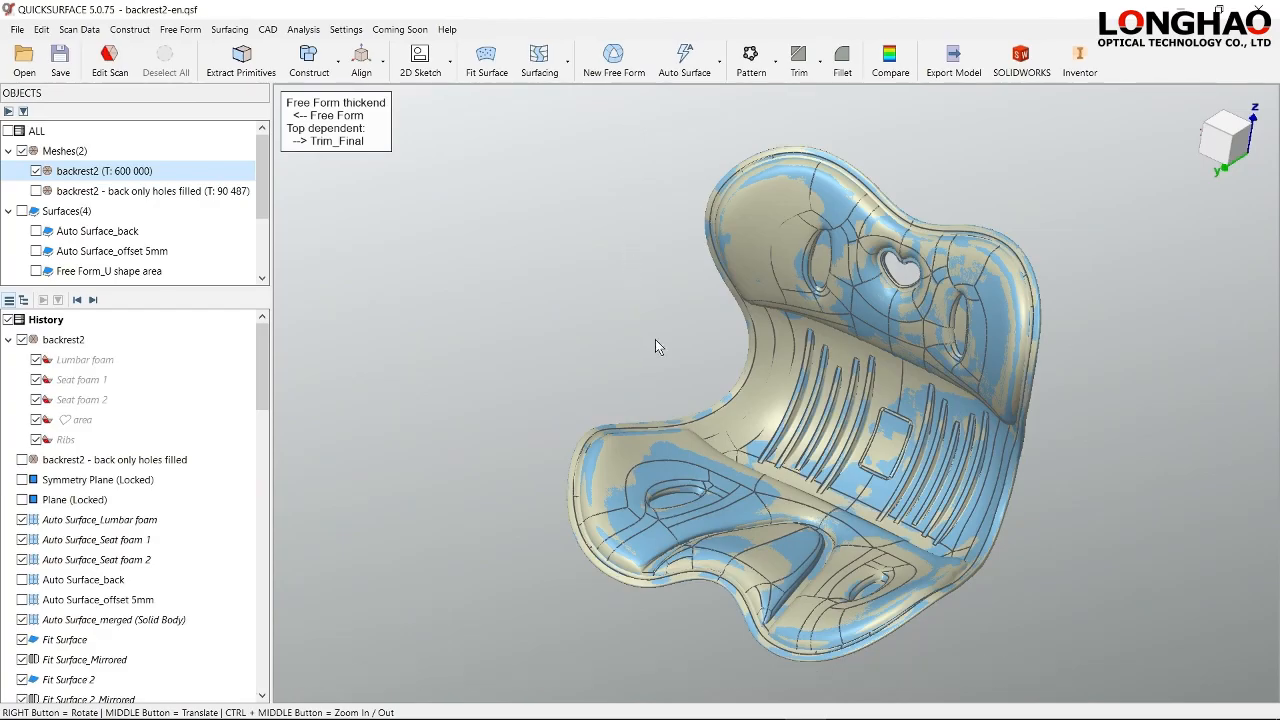
middle_drag(655, 339, 636, 268)
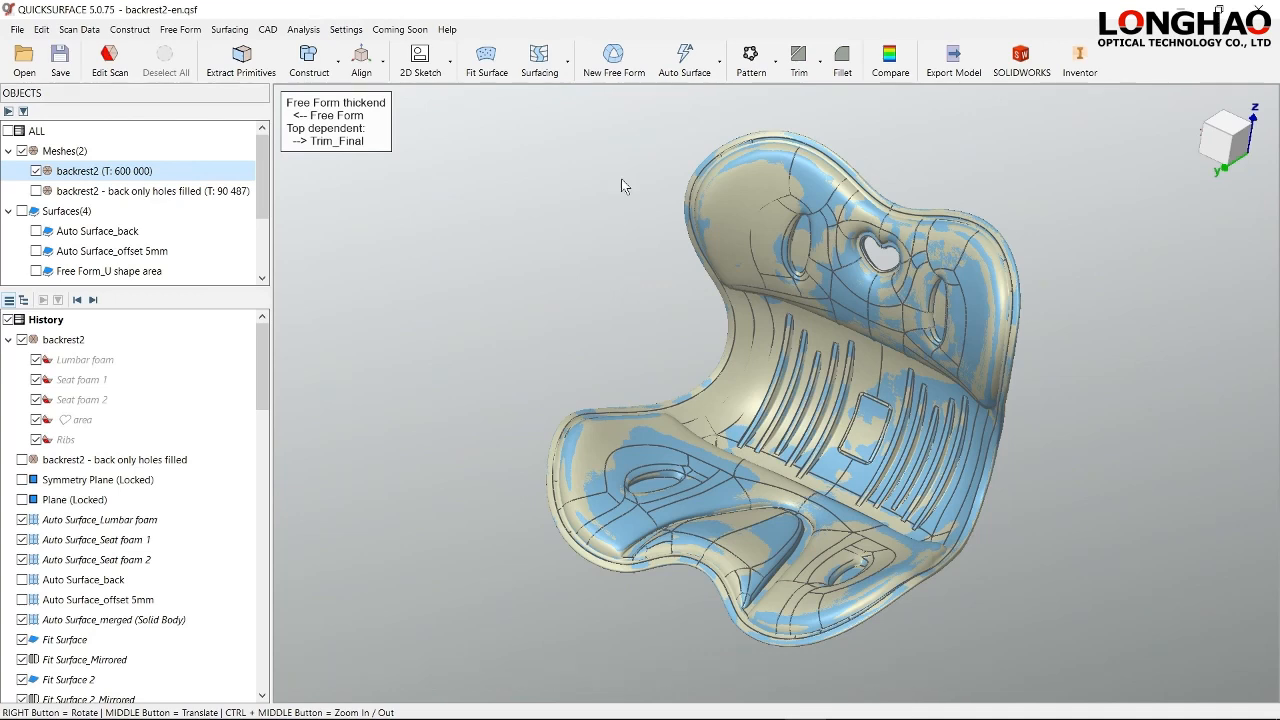
- Compare the finished backrest solid with the scan mesh and examine the deviation colour map across the whole part
click(888, 60)
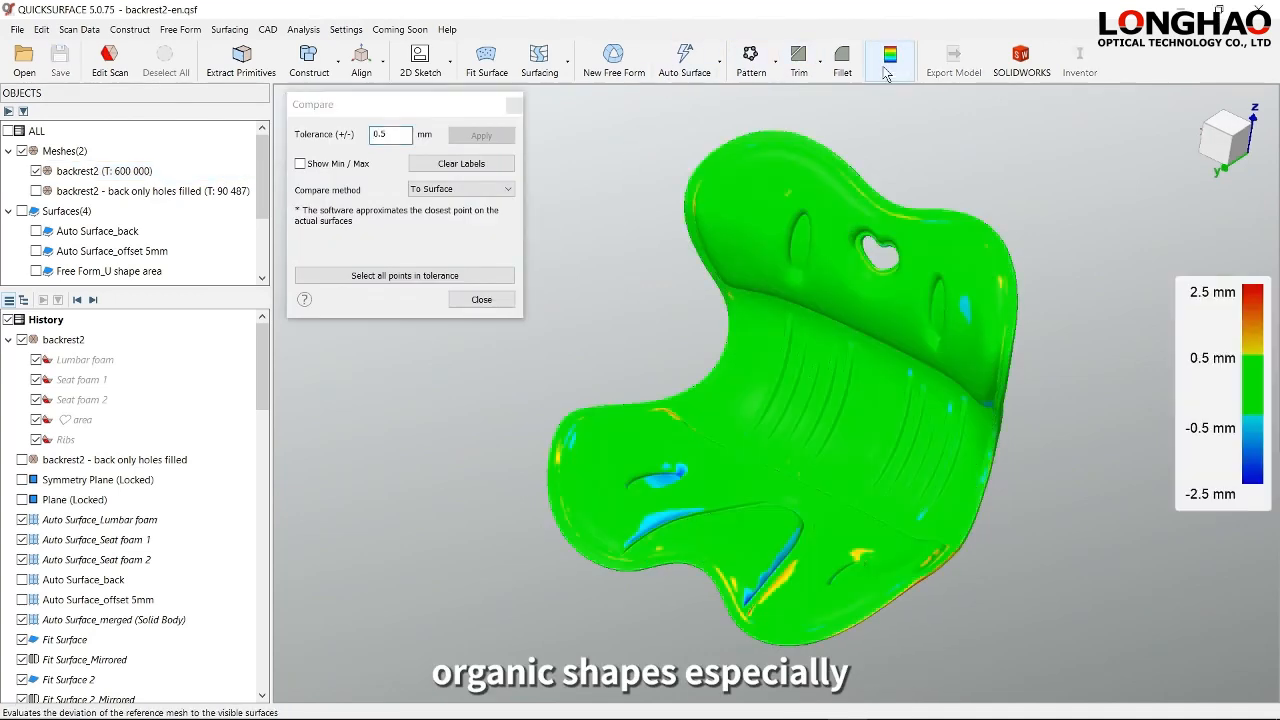
right_drag(768, 332, 737, 406)
scroll(845, 395, up, 4)
middle_drag(737, 406, 806, 292)
right_drag(812, 325, 826, 368)
middle_drag(827, 369, 842, 396)
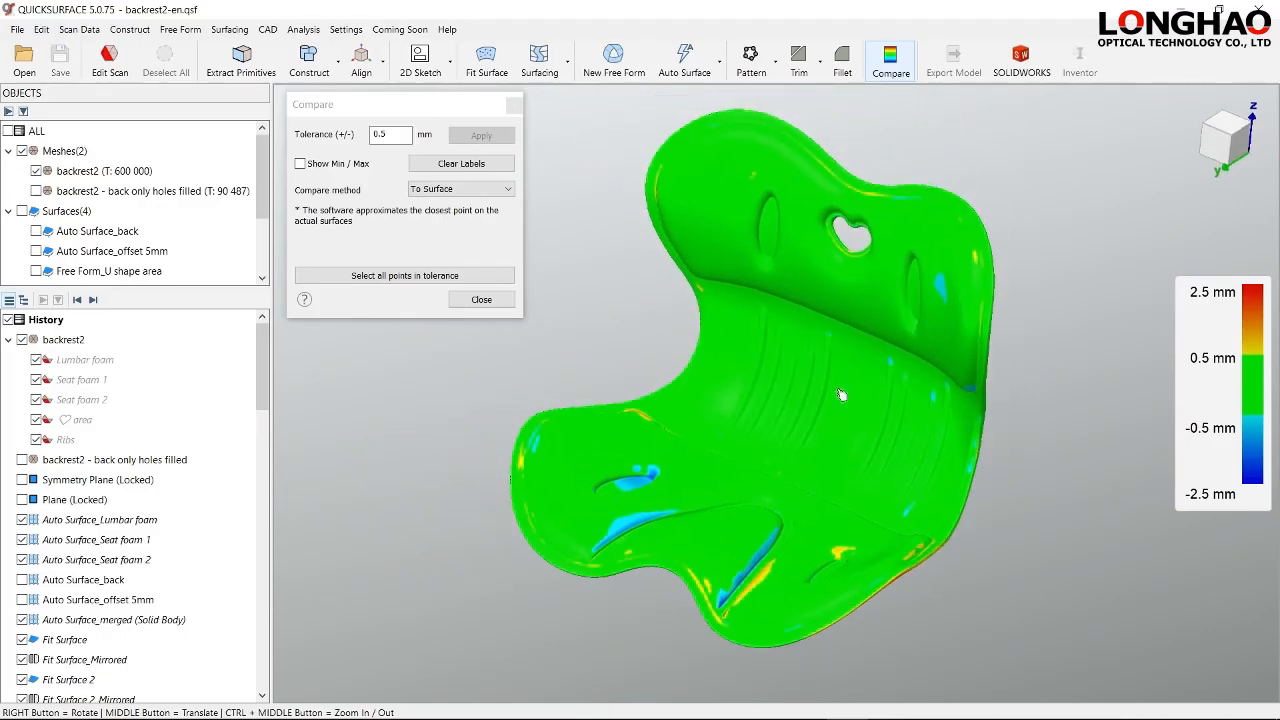